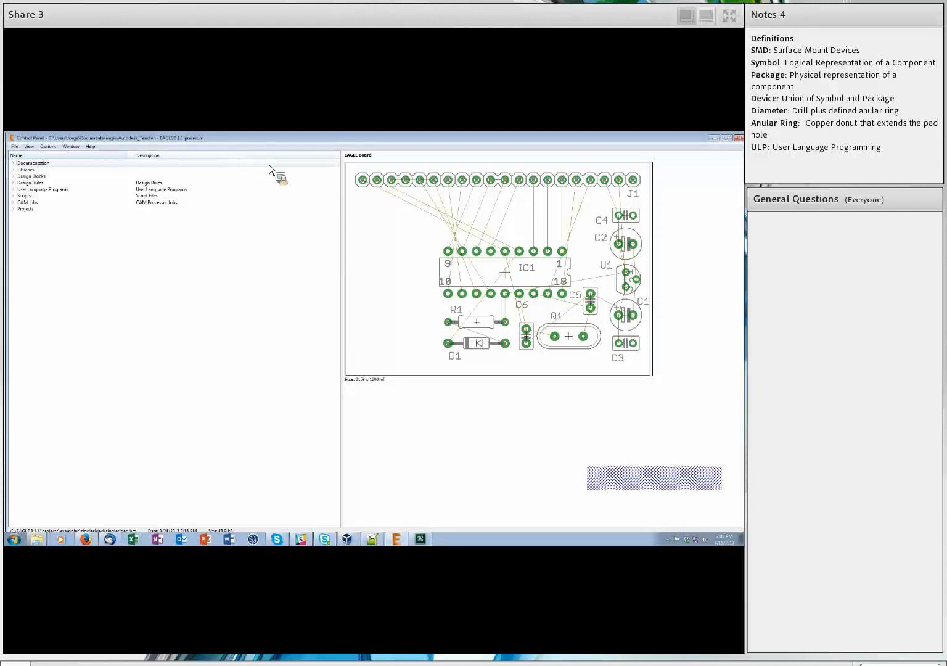
Create a new empty library from the Control Panel.
left_click(17, 146)
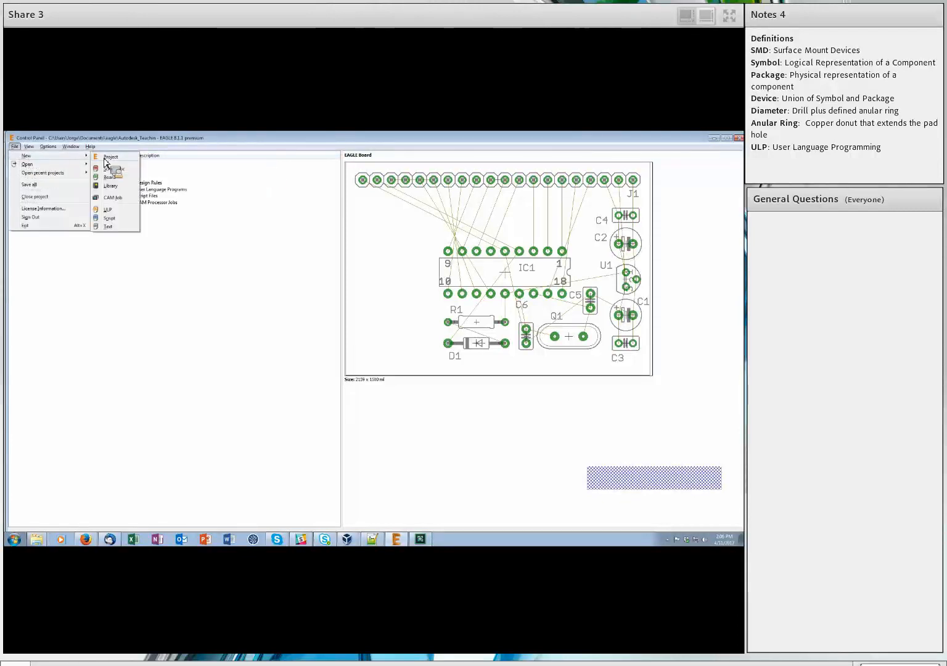
left_click(123, 185)
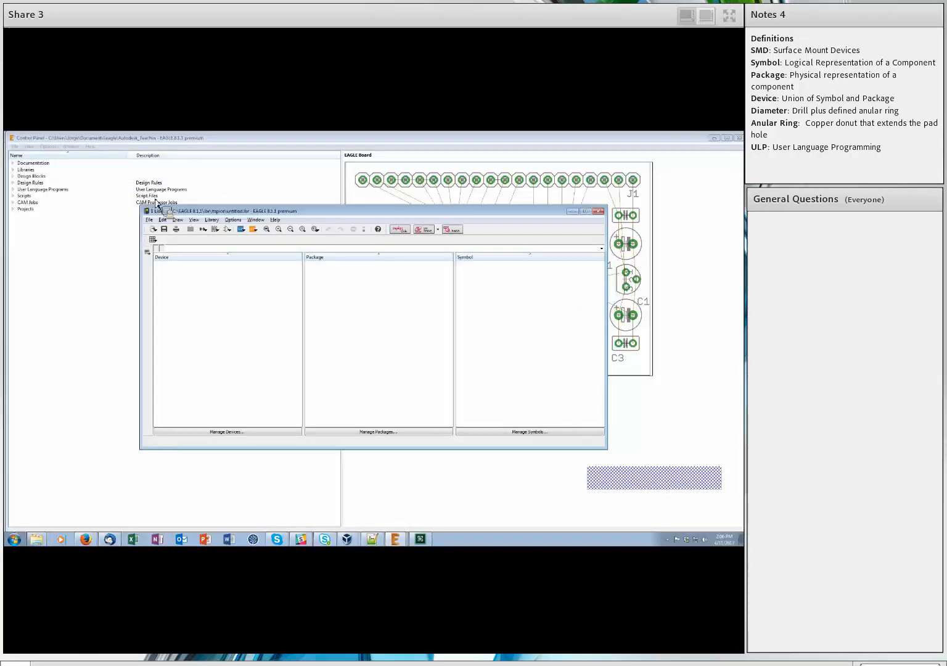
left_click_drag(385, 214, 322, 211)
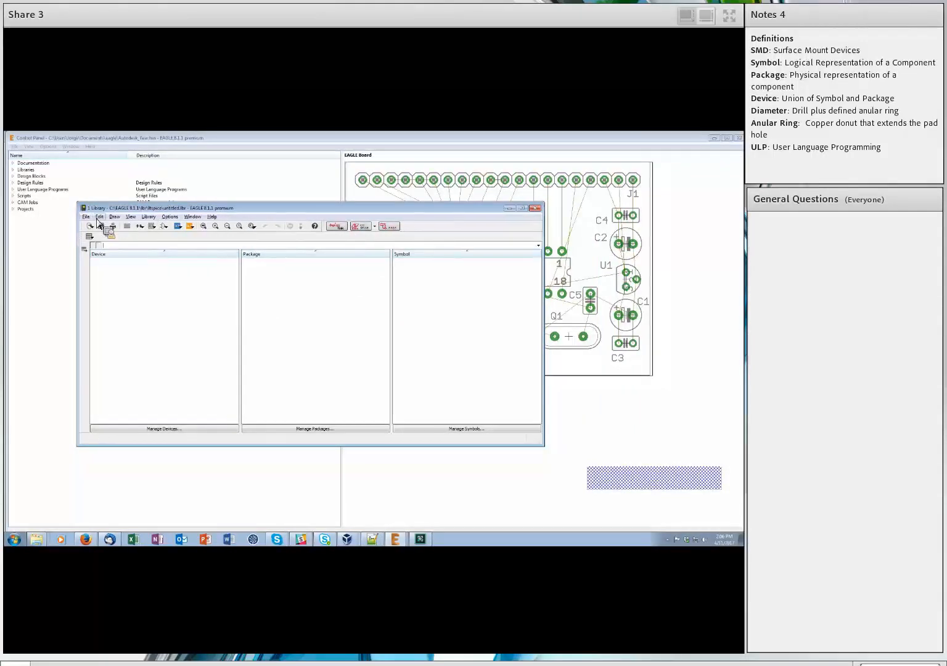
Create a new symbol named OPAMP in the library.
left_click(167, 230)
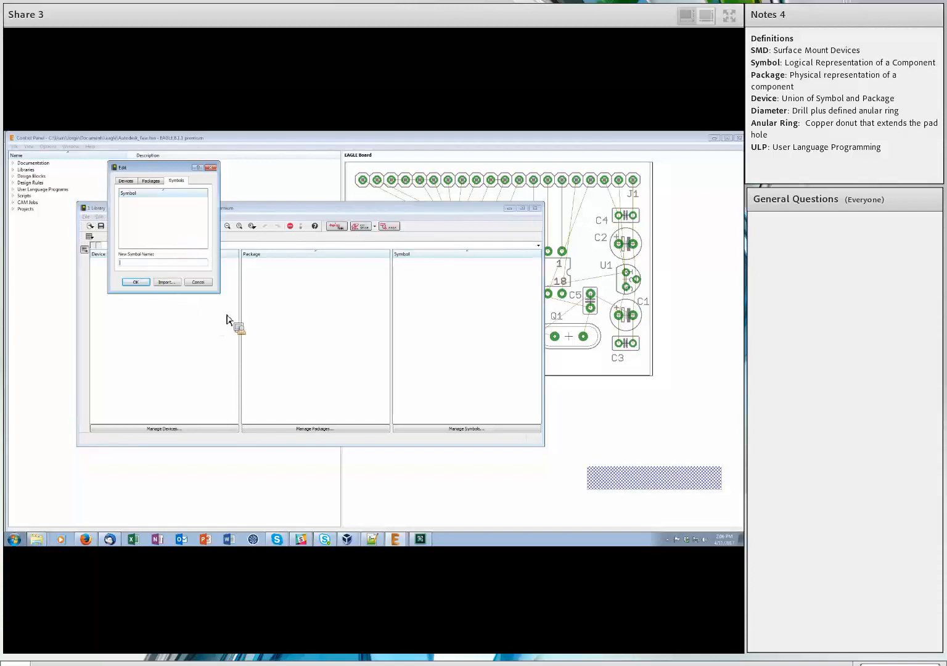
type("LM")
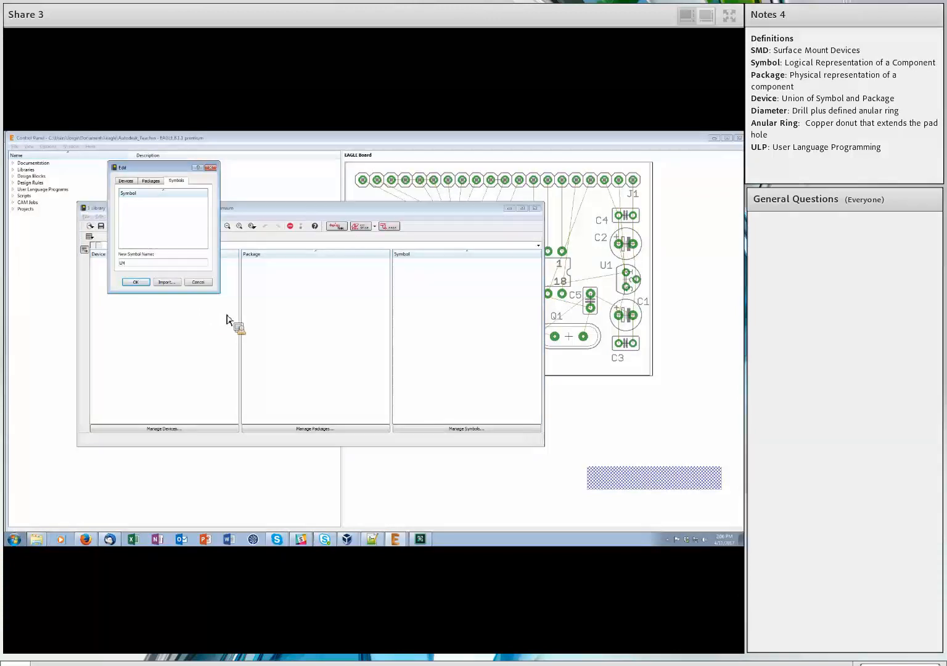
key("BackSpace")
type("OPAMP")
left_click(137, 283)
left_click(135, 298)
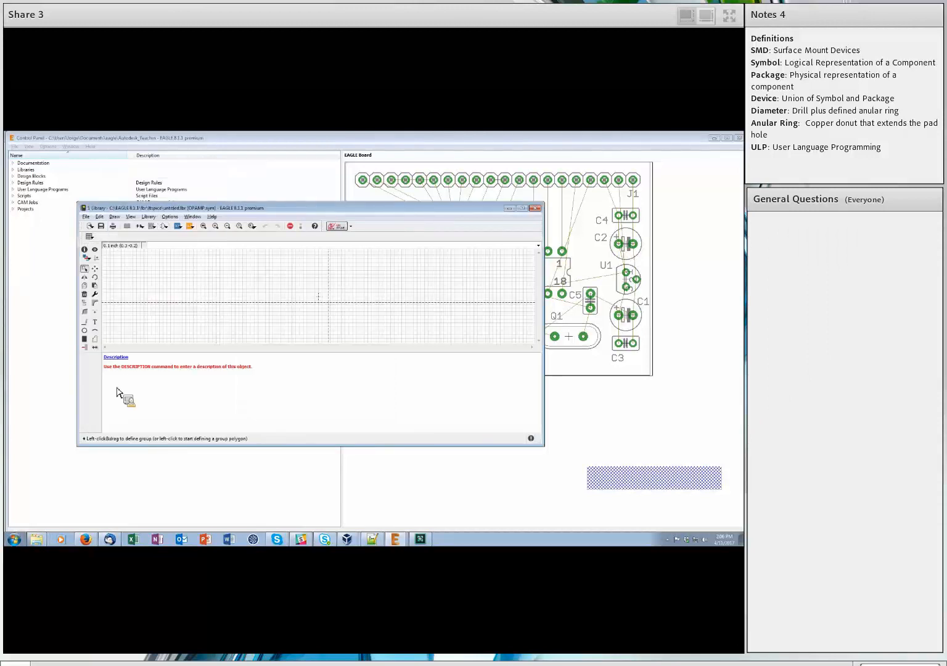
Maximize the OPAMP symbol editor, enlarge the drawing area over the description panel, and zoom in.
left_click(523, 208)
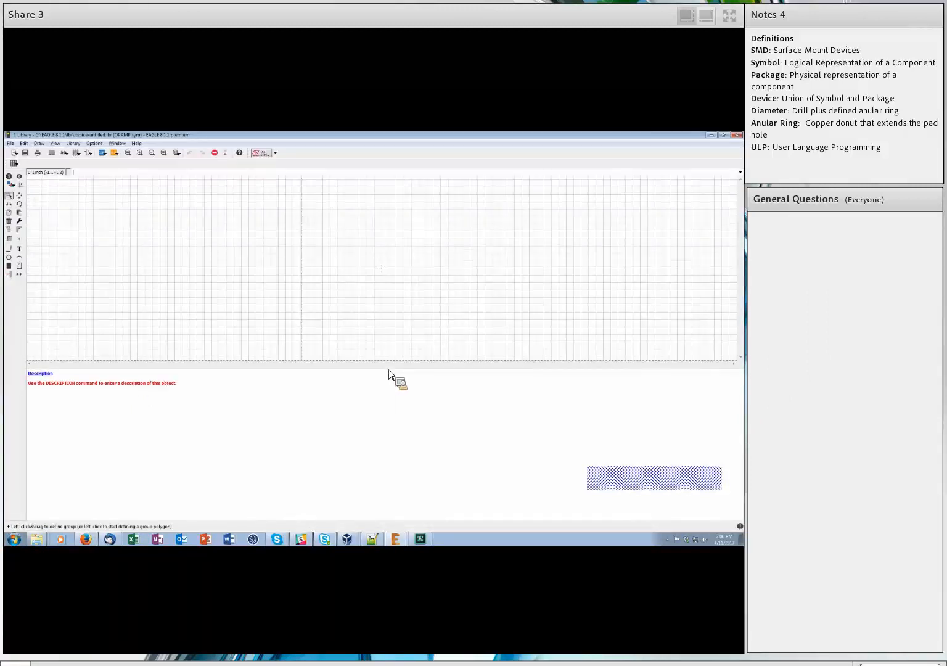
left_click_drag(388, 370, 387, 434)
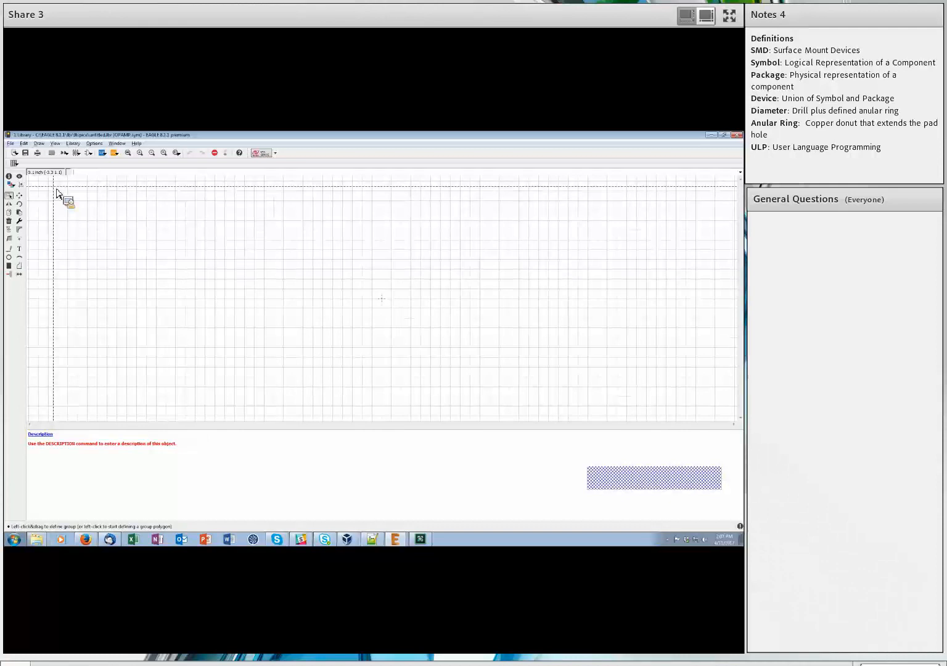
left_click(730, 15)
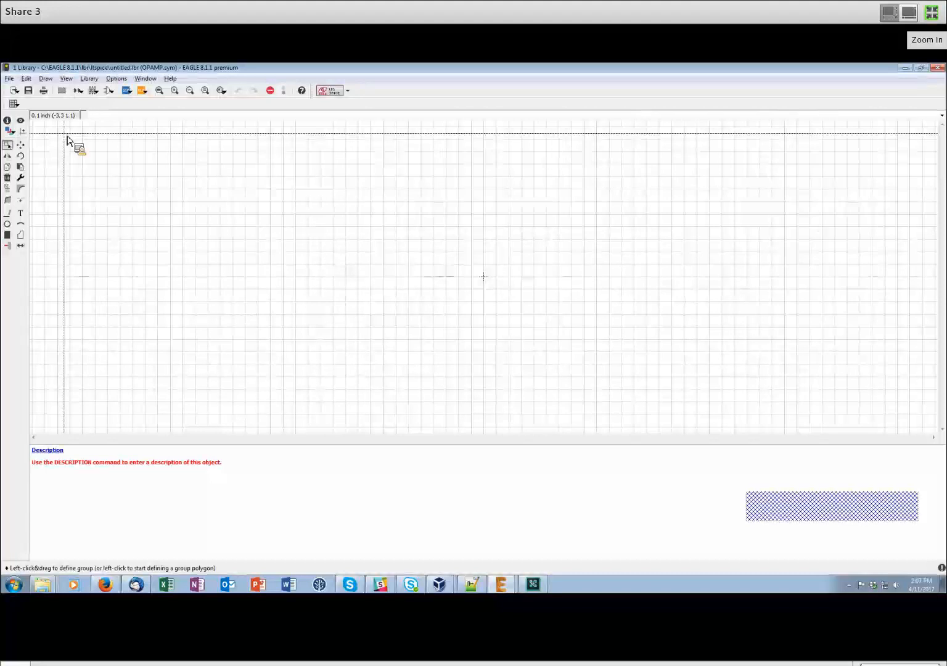
left_click(932, 12)
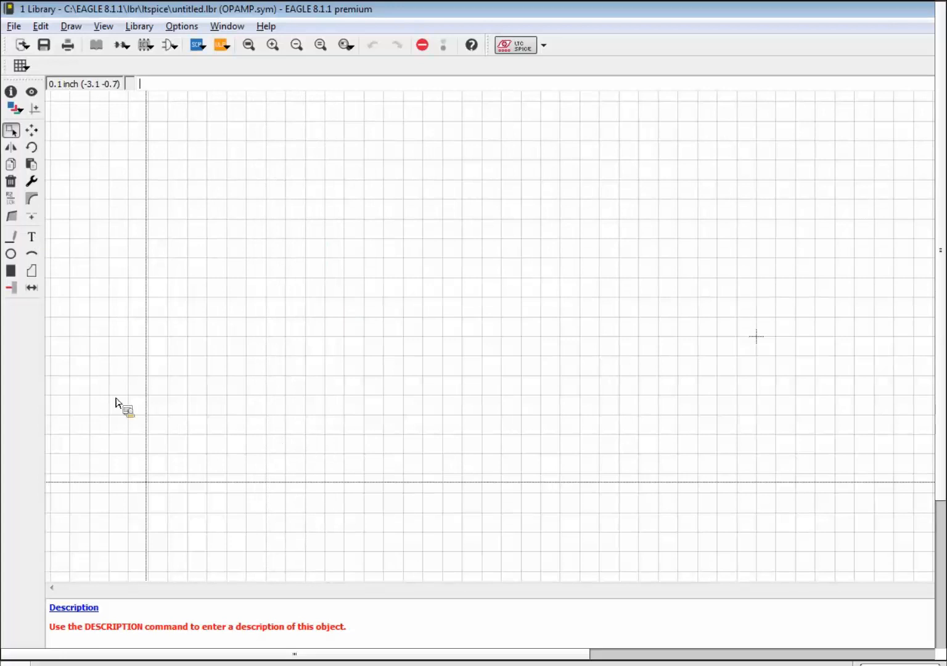
scroll(781, 345, "up", 2)
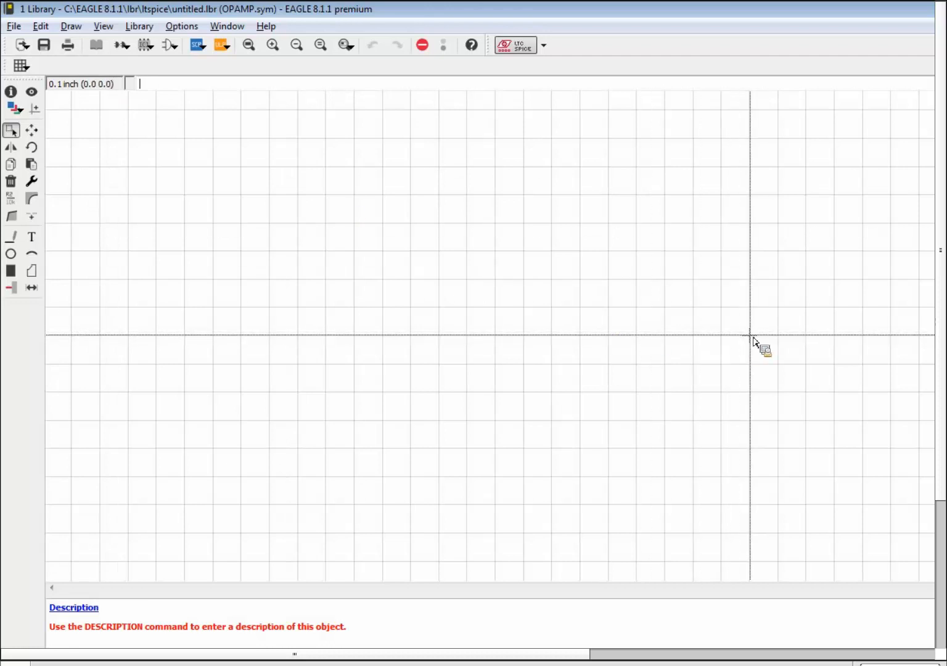
Show the 0.1 inch grid as dots with grid display turned on.
left_click(20, 64)
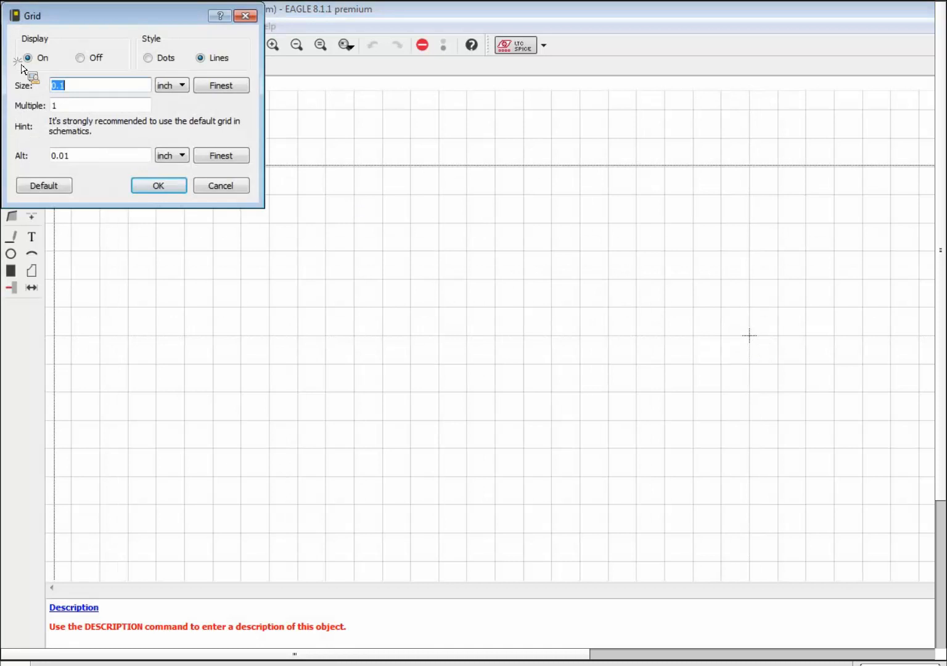
left_click(149, 59)
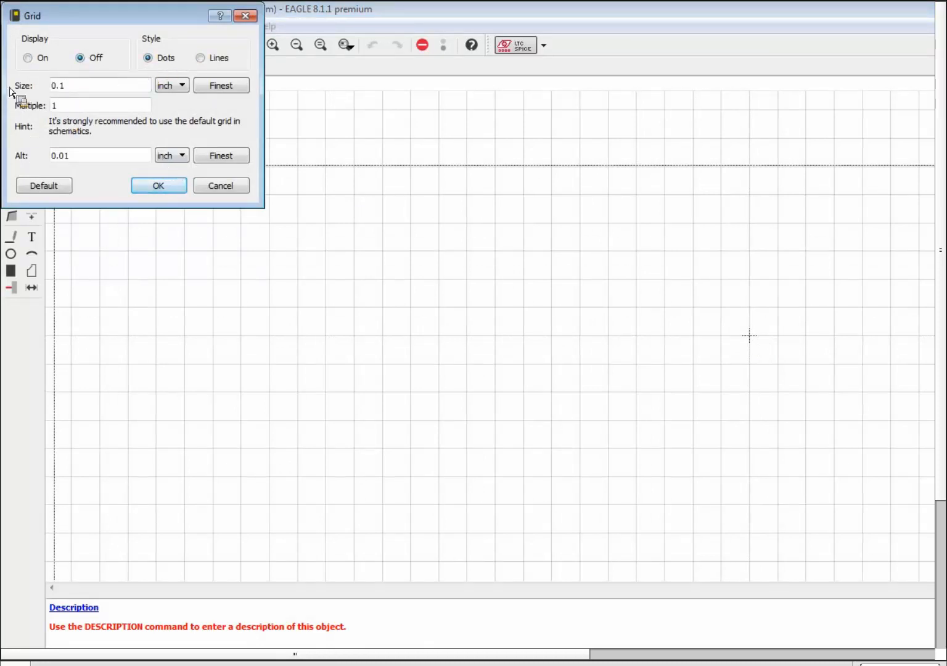
left_click(154, 186)
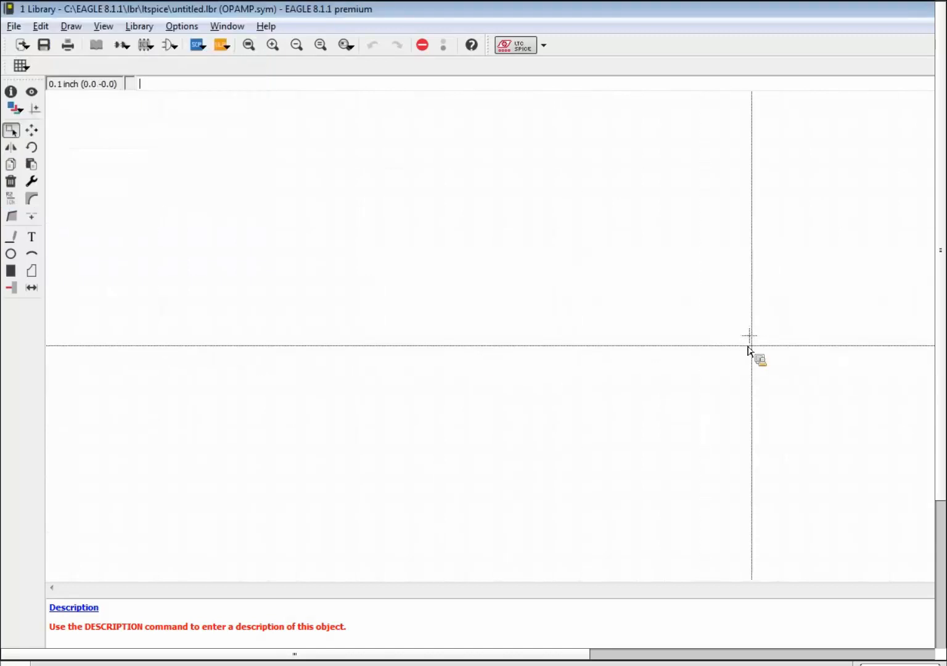
left_click(21, 65)
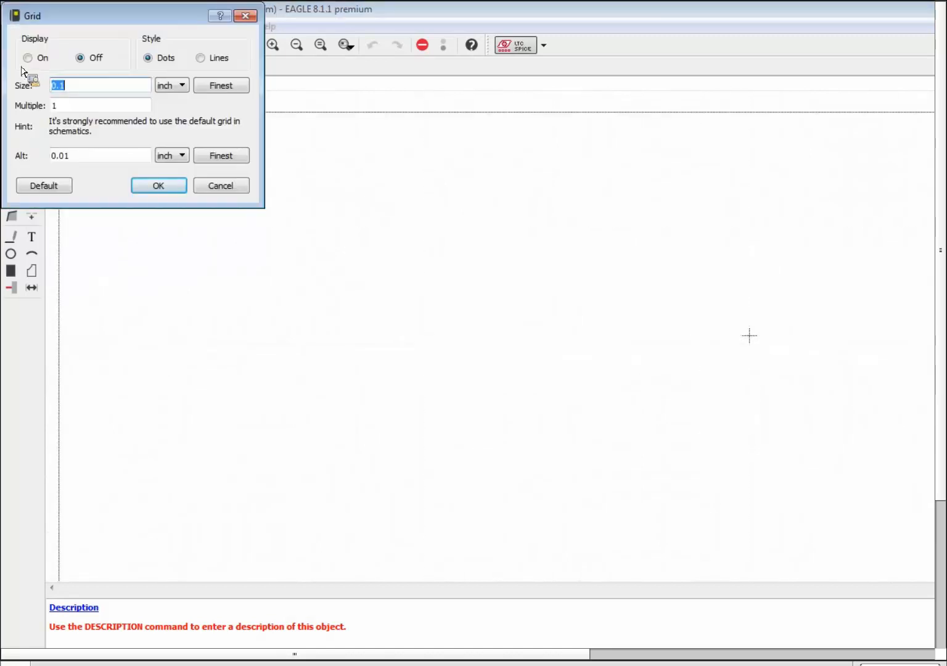
left_click(39, 58)
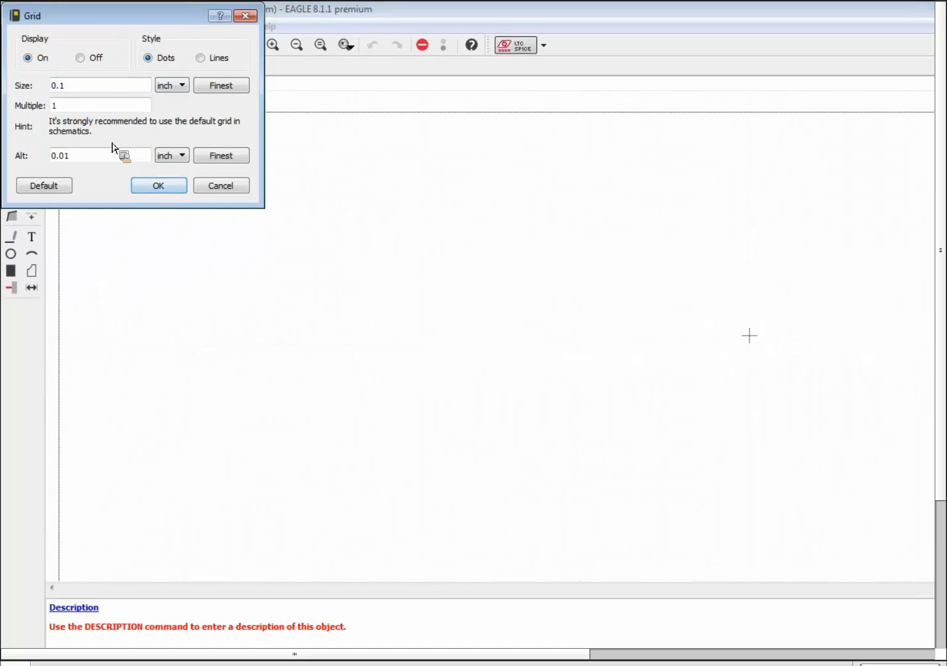
left_click(159, 186)
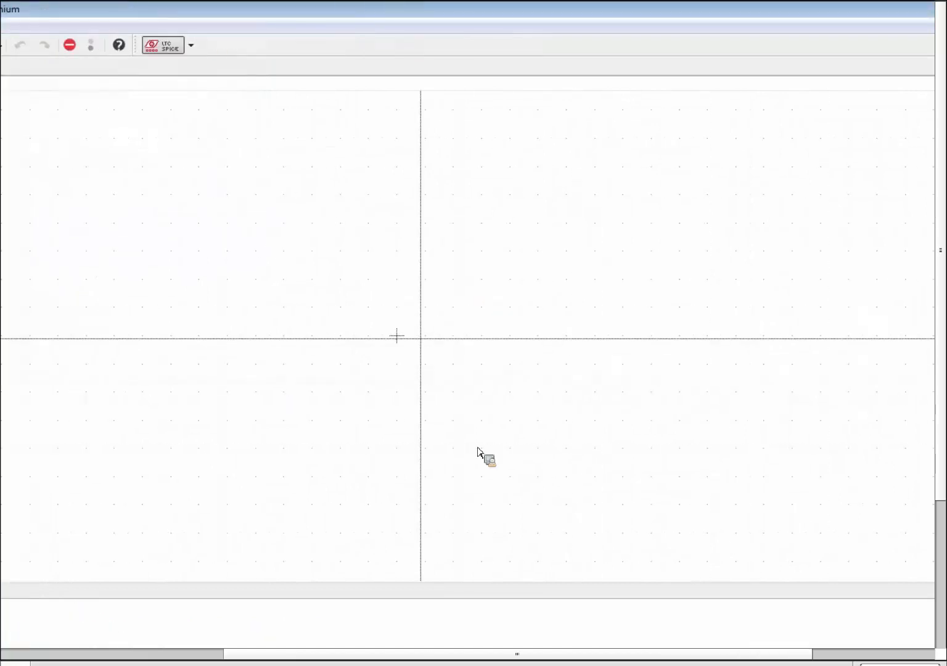
scroll(396, 333, "up", 3)
scroll(224, 392, "down", 1)
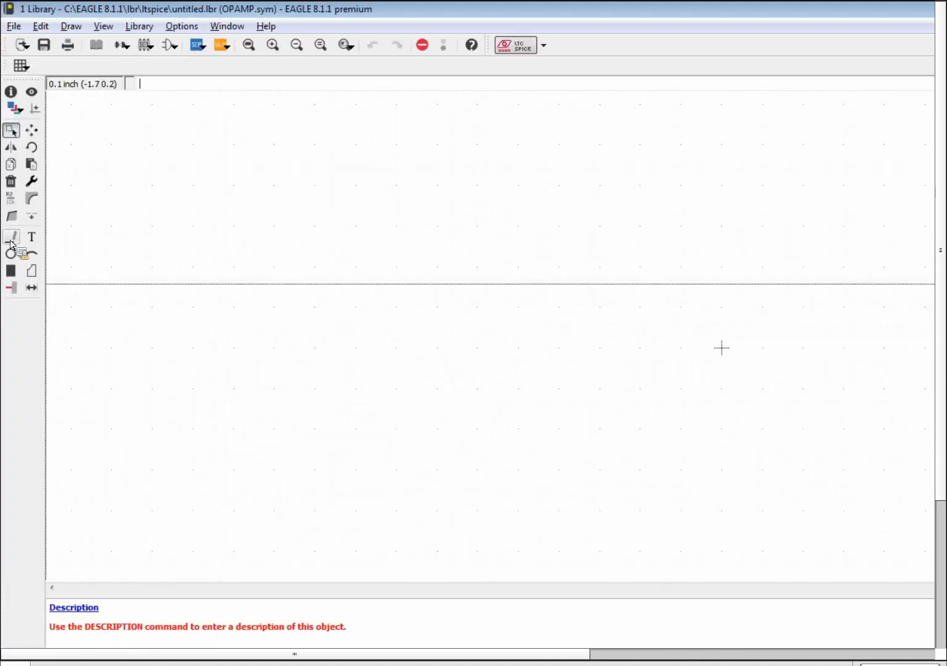
Draw a closed, right-pointing triangle for the op-amp body using straight line segments.
left_click(10, 242)
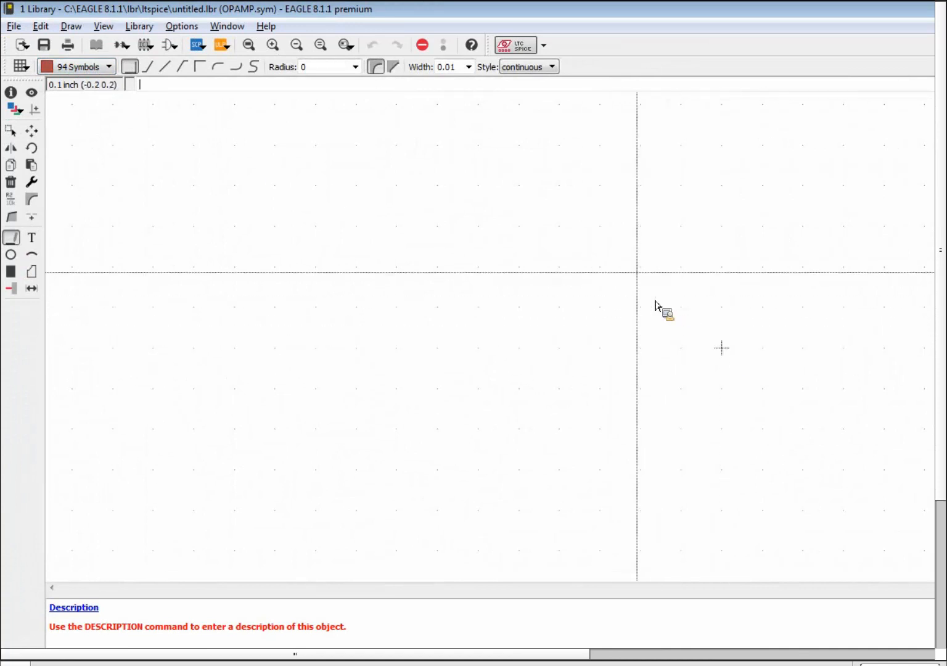
left_click(642, 266)
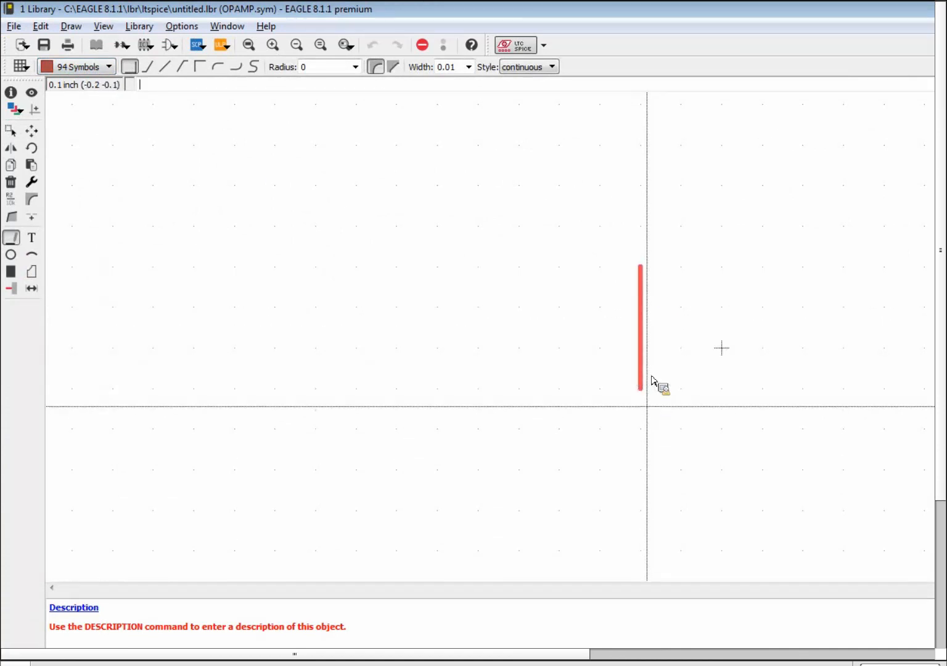
left_click(641, 428)
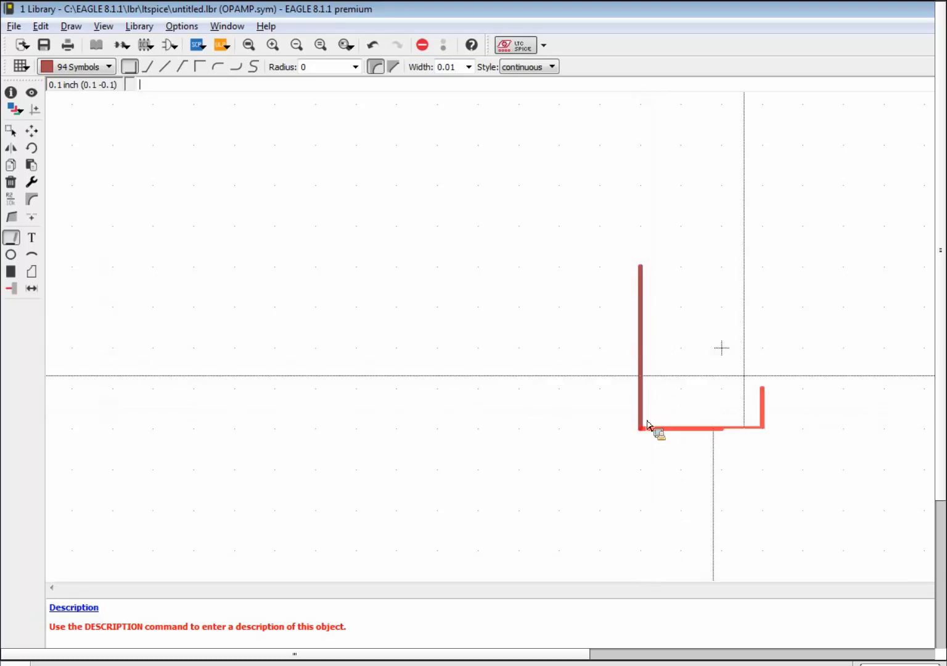
right_click(800, 356)
right_click(799, 355)
left_click(800, 355)
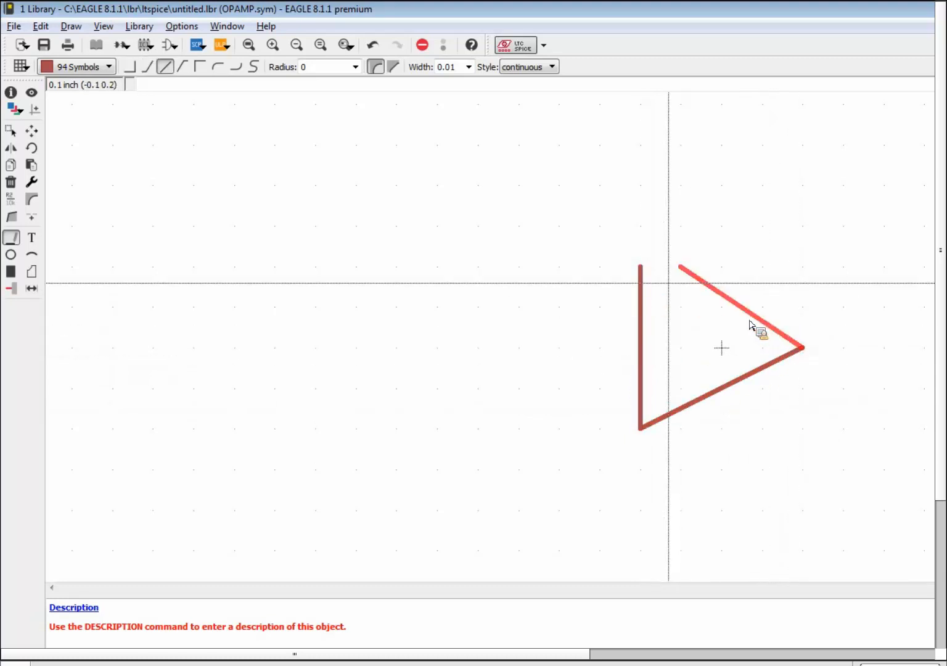
left_click(651, 270)
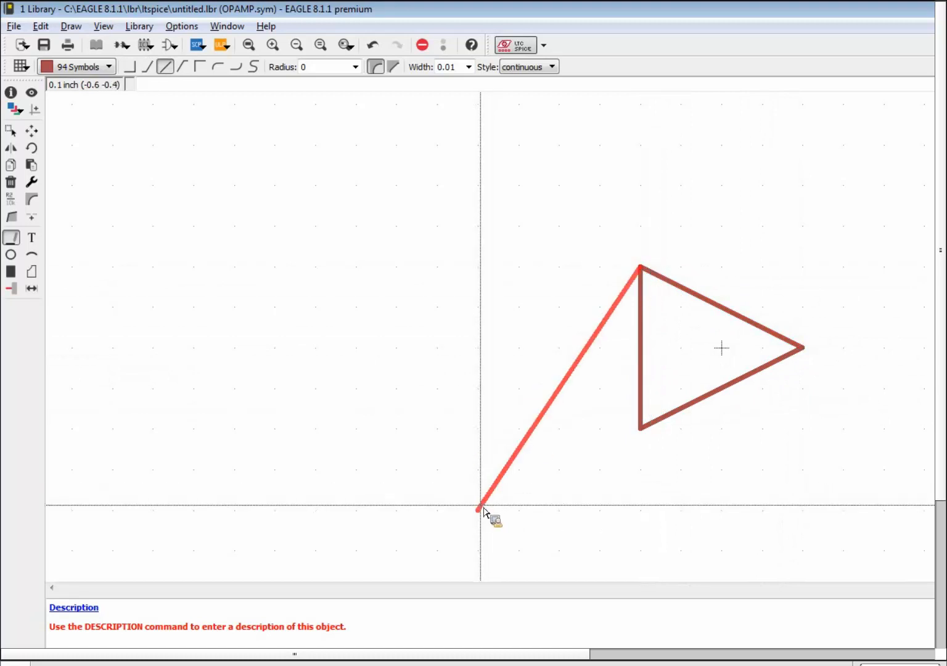
key("Escape")
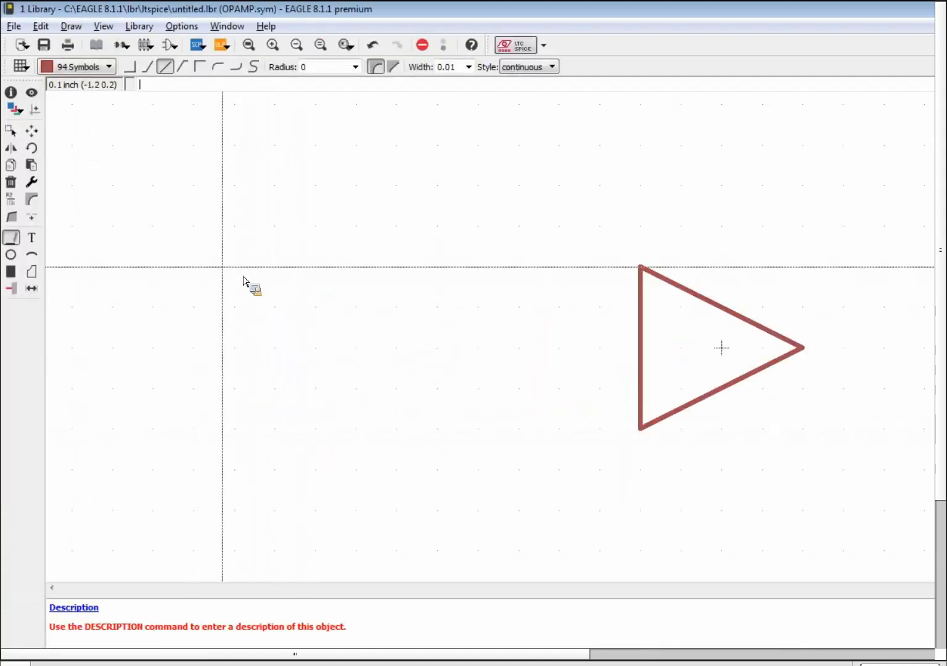
left_click(10, 288)
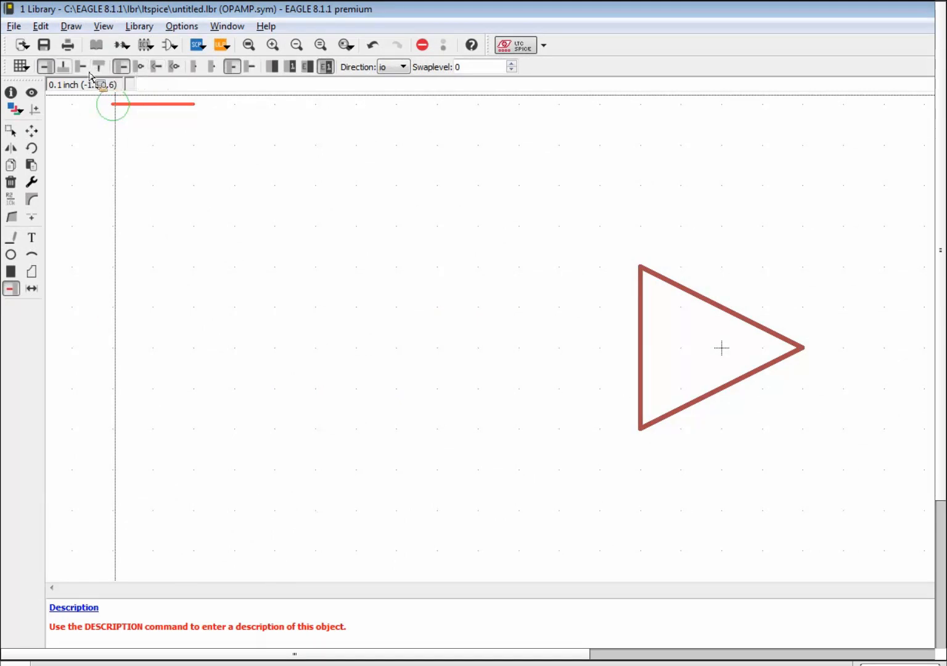
Place two short input pins on the left edge and an output pin at the tip.
left_click(213, 67)
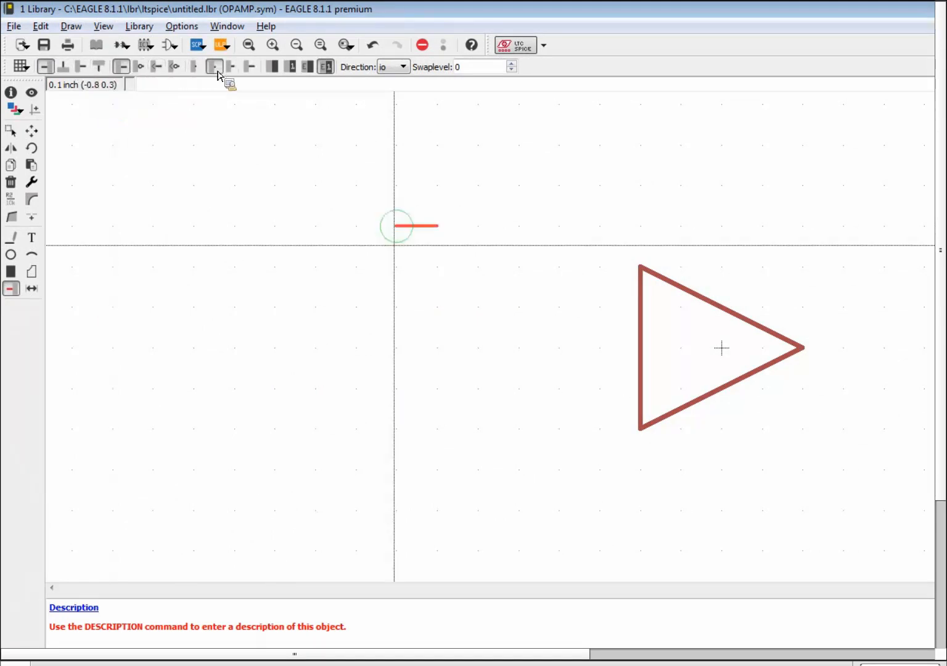
left_click(592, 314)
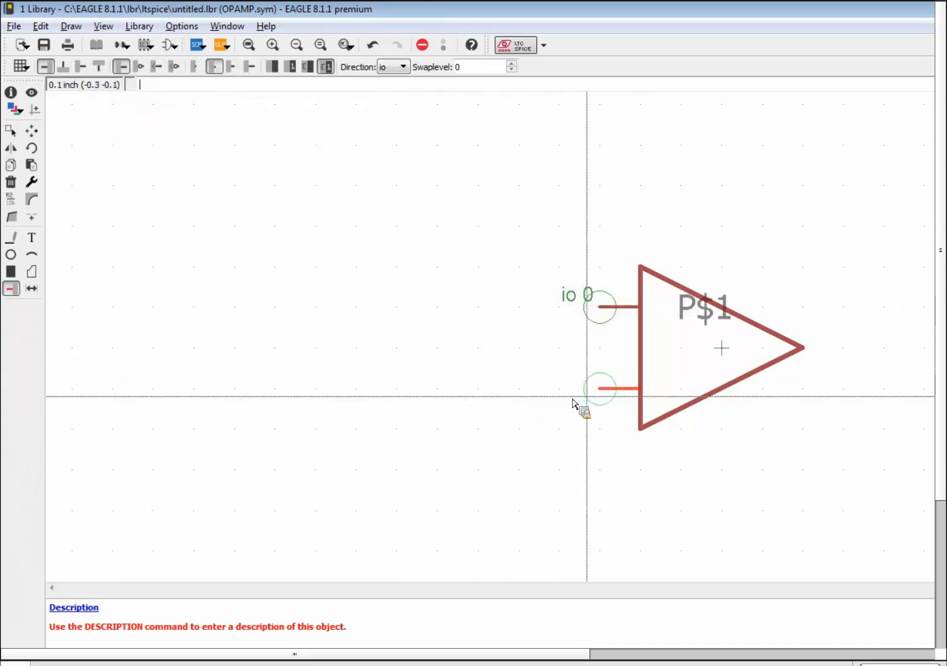
left_click(592, 398)
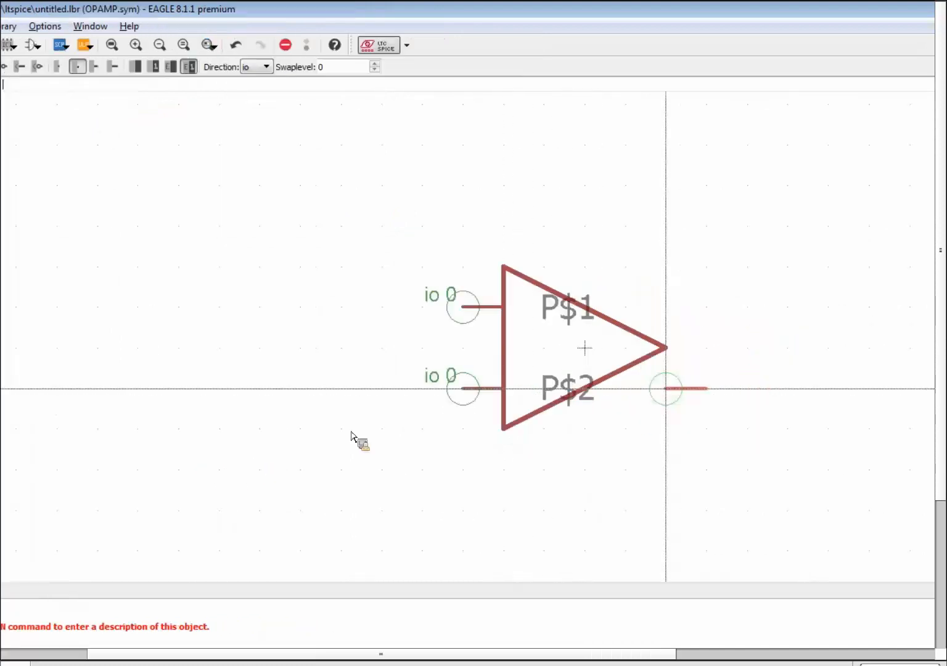
right_click(481, 389)
right_click(481, 390)
right_click(487, 387)
right_click(495, 383)
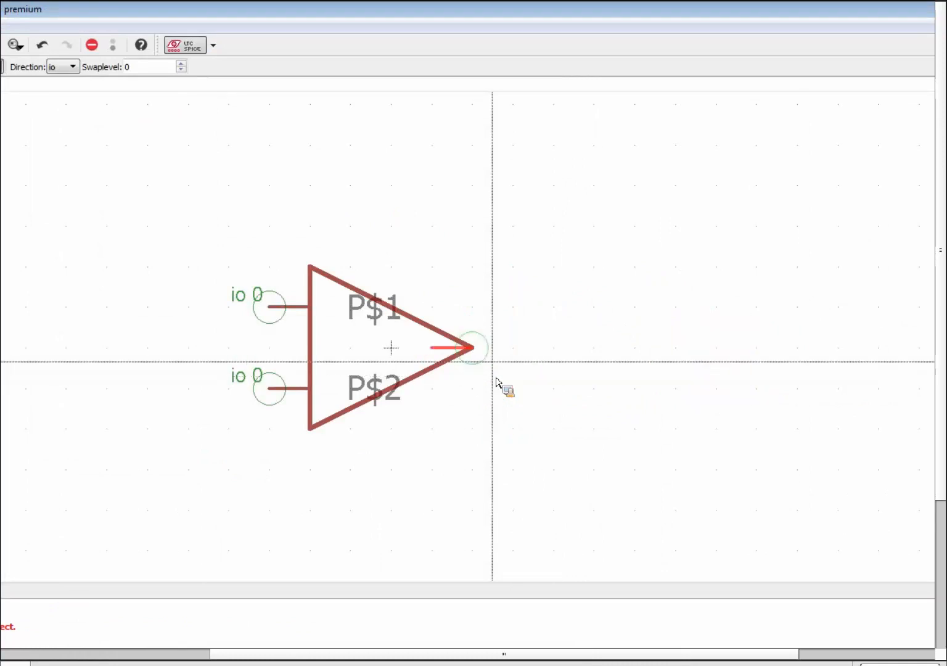
left_click(502, 351)
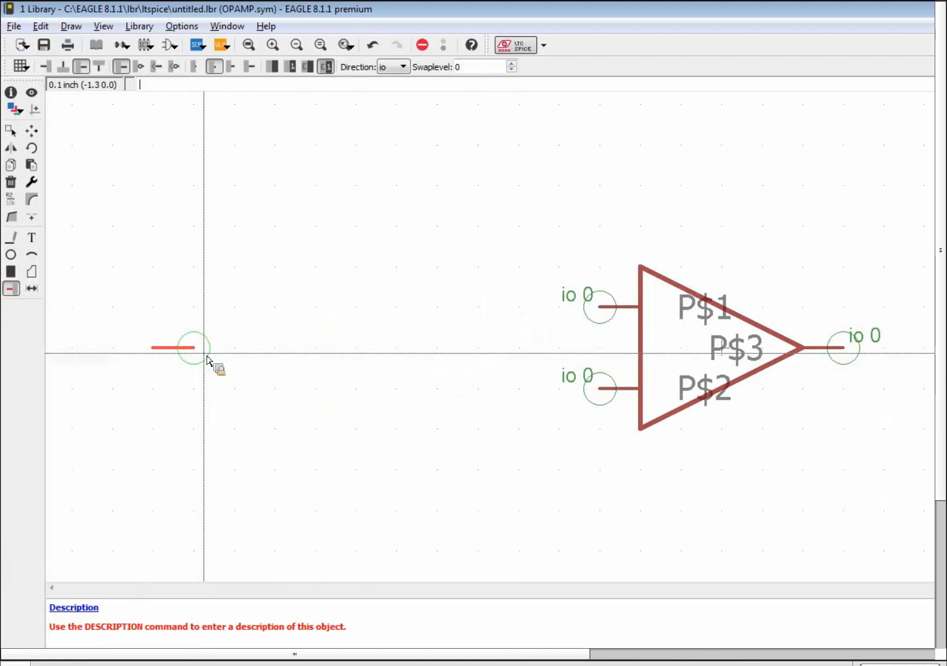
Add vertical supply pins at the triangle's top and bottom.
right_click(715, 269)
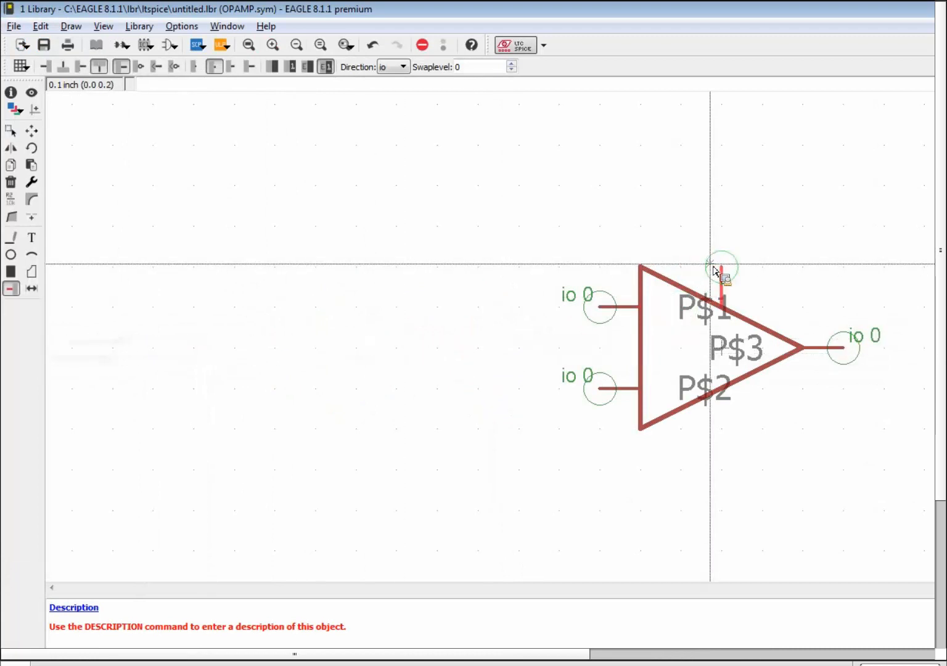
left_click(715, 270)
right_click(707, 418)
right_click(708, 418)
left_click(715, 421)
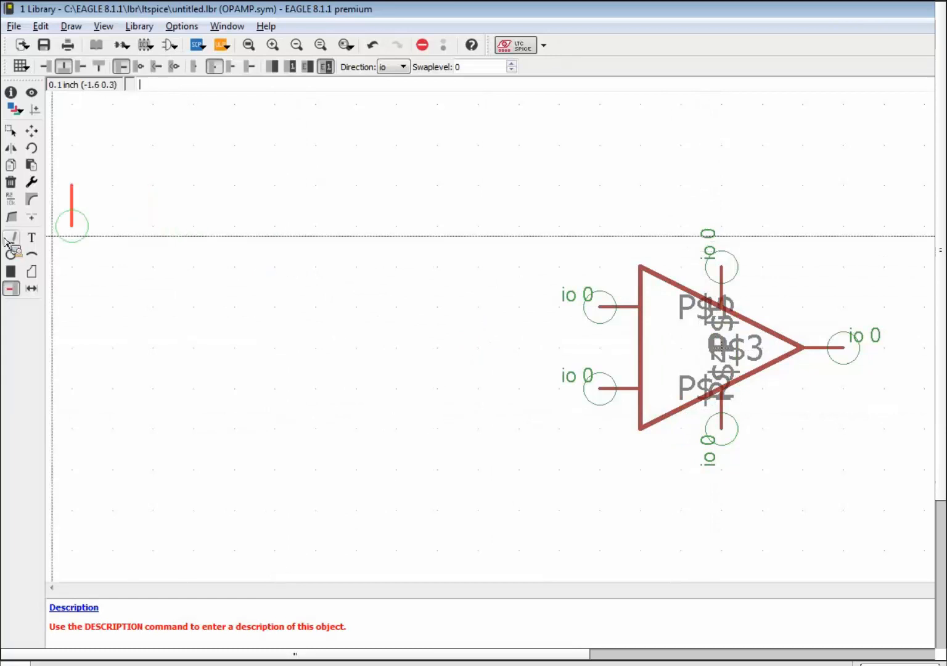
left_click(15, 202)
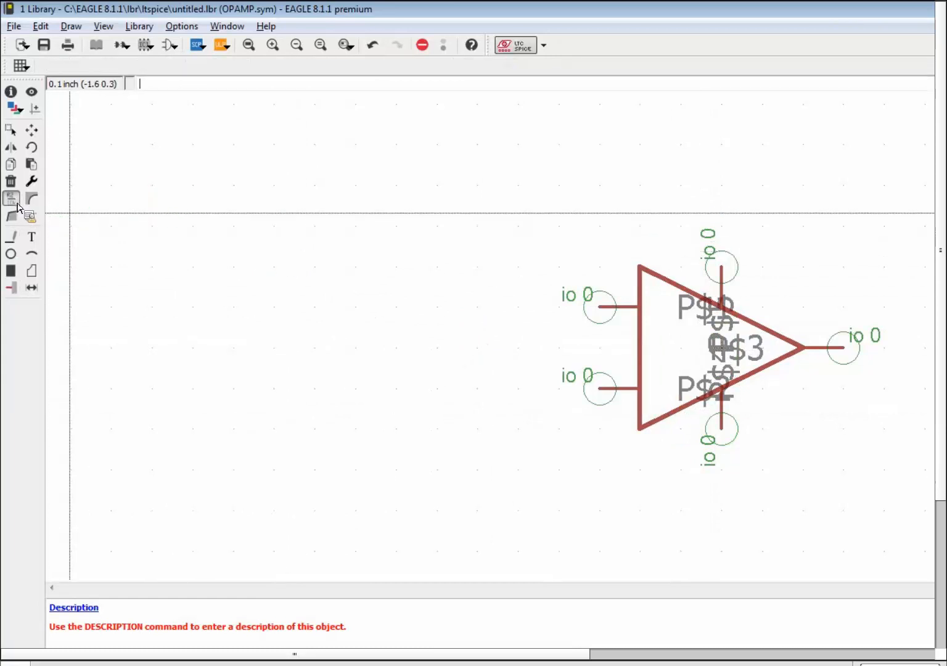
Name the upper input pin - and the lower input pin +.
left_click(609, 308)
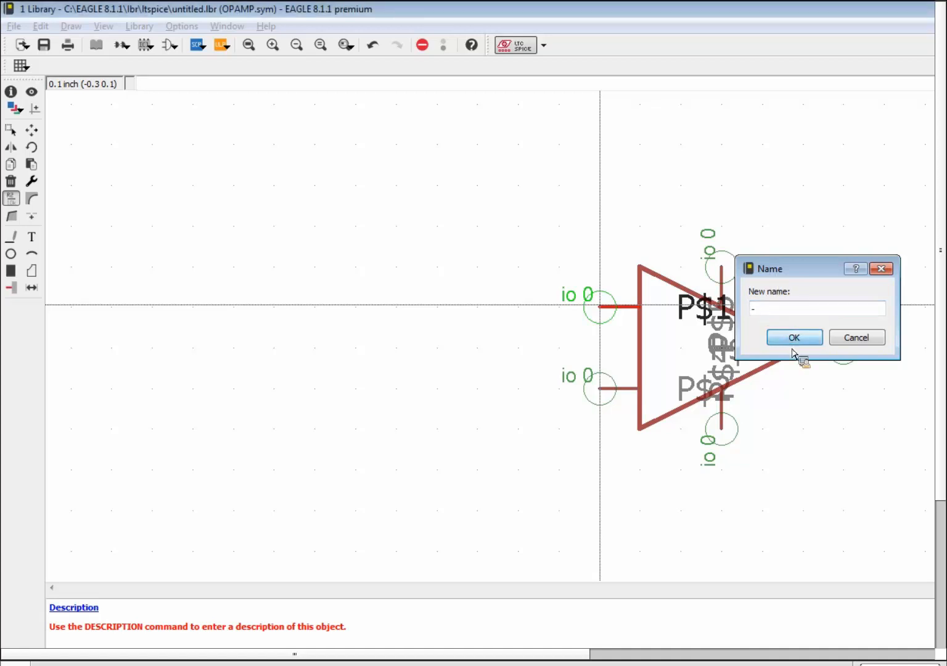
key("Return")
left_click(599, 387)
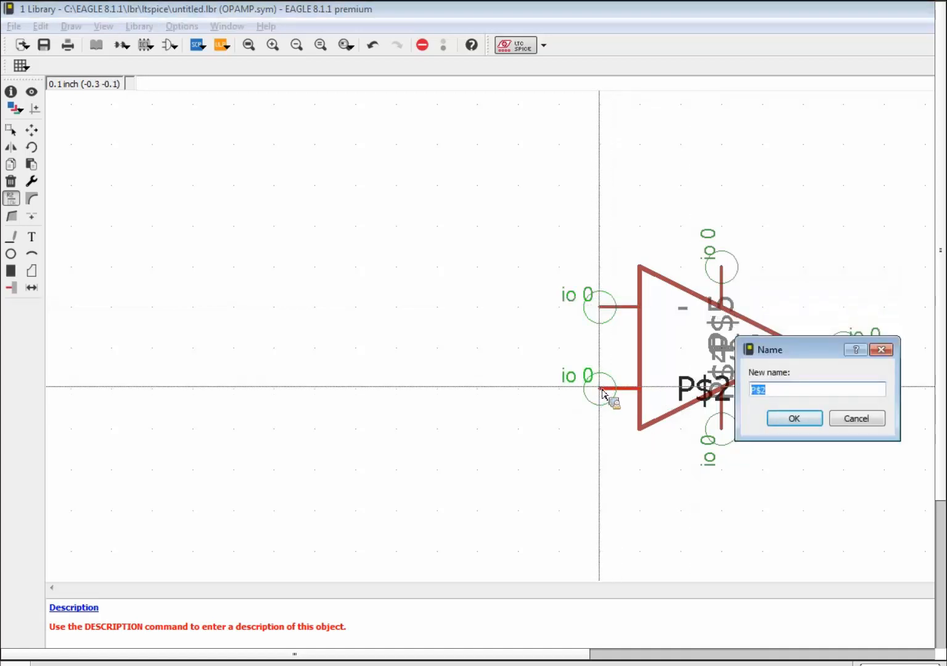
key("Return")
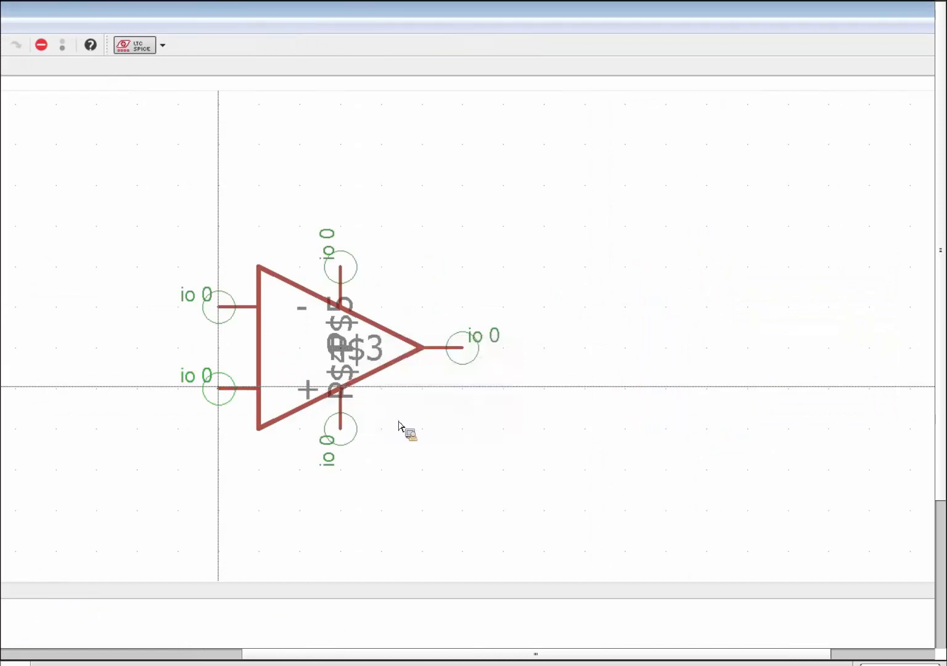
Name the supply pins +V and -V and the output pin OUT.
left_click(350, 266)
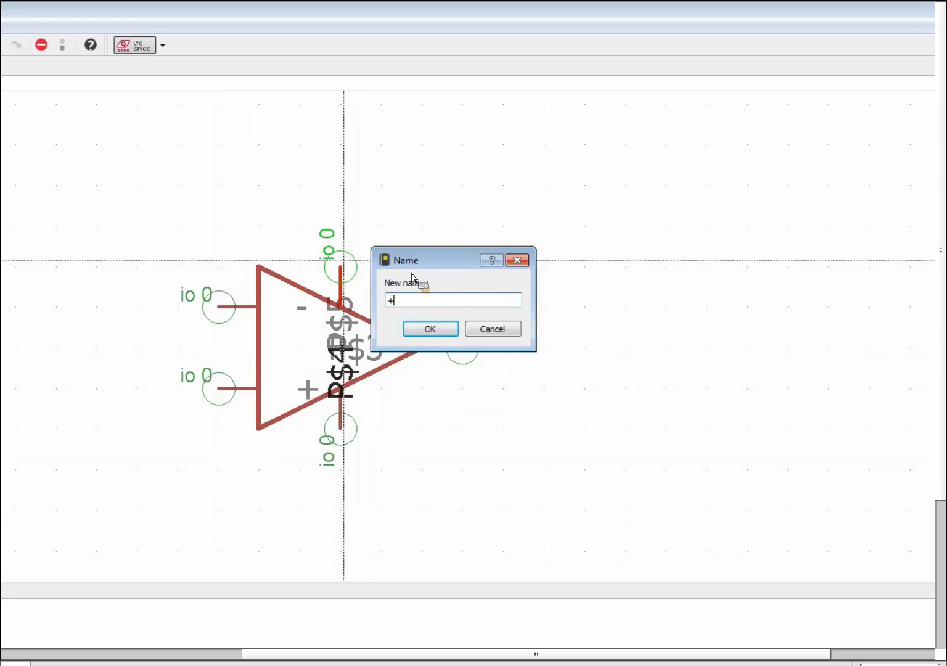
key("Return")
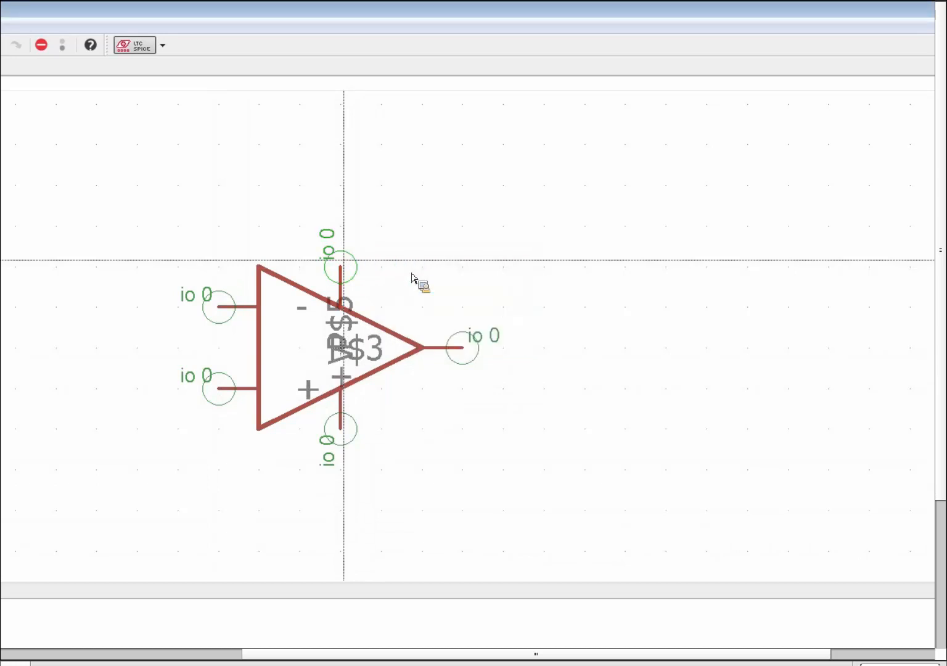
left_click(351, 430)
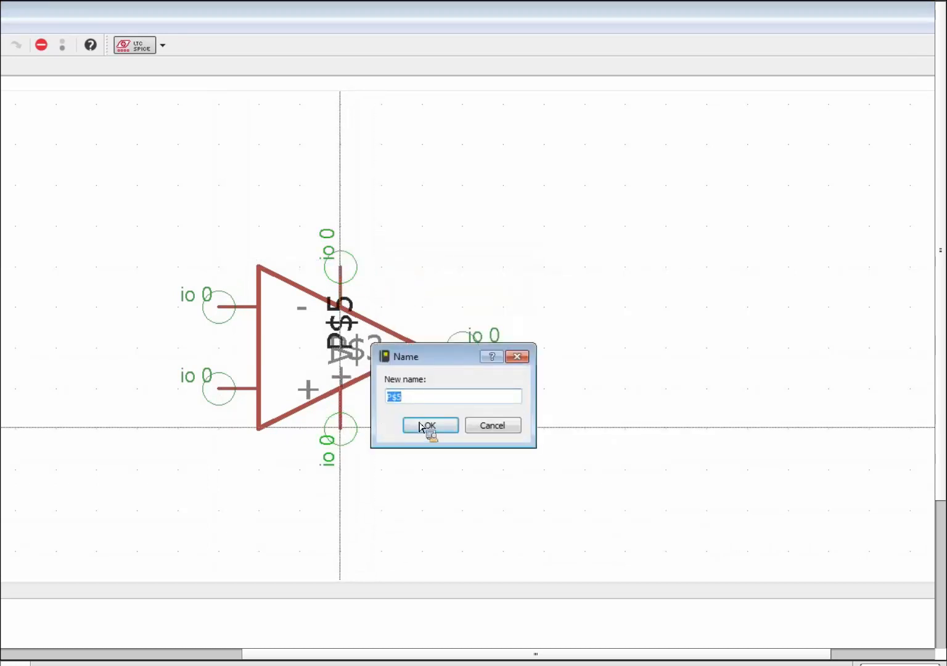
type("-V")
key("Return")
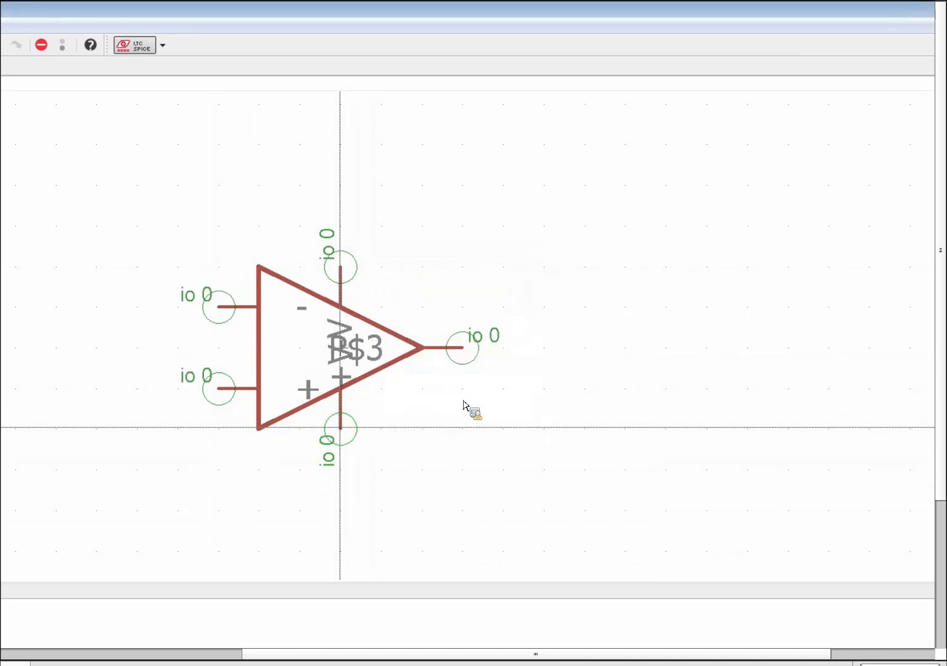
left_click(464, 356)
type("OUT")
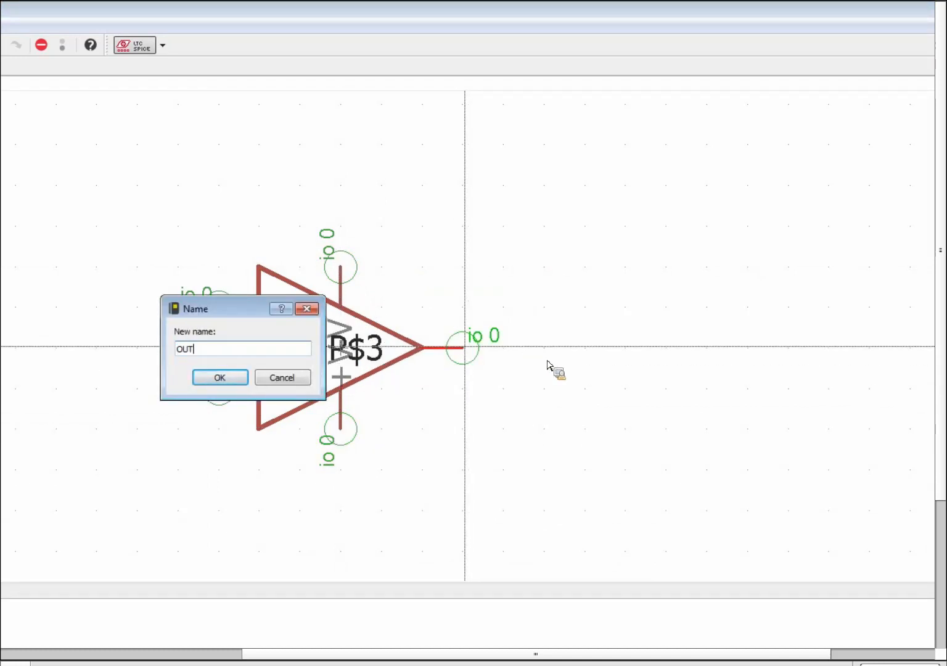
key("Return")
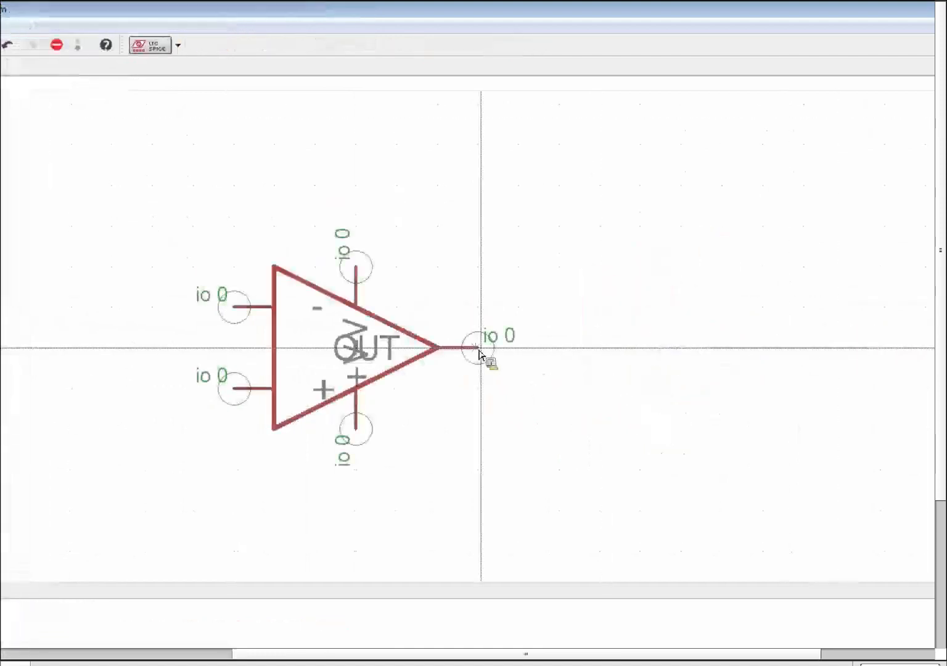
Set the OUT pin's visibility to pad only, then place the + mark beside the lower input.
left_click(479, 351)
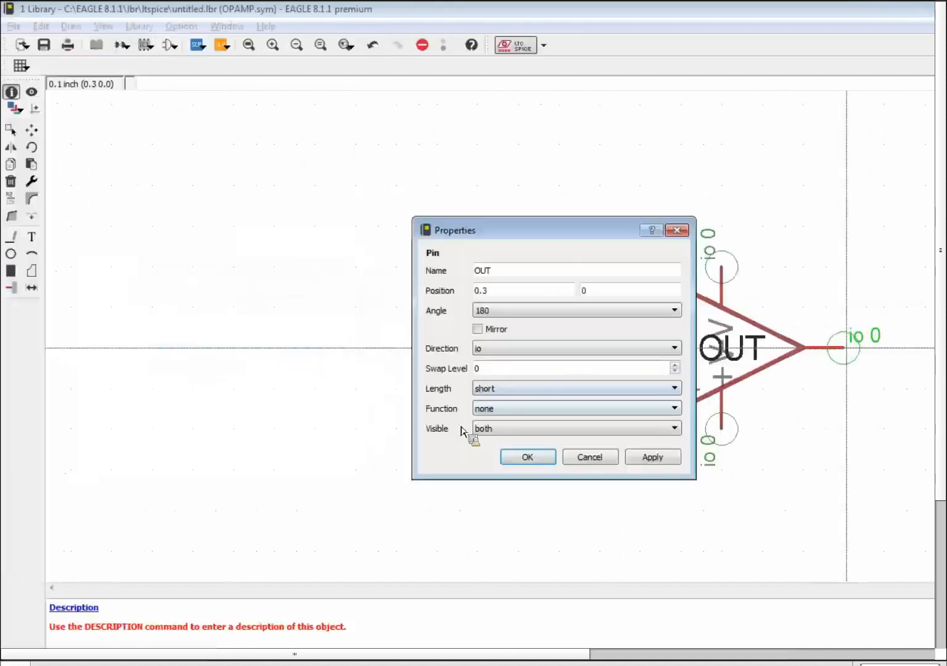
left_click(674, 428)
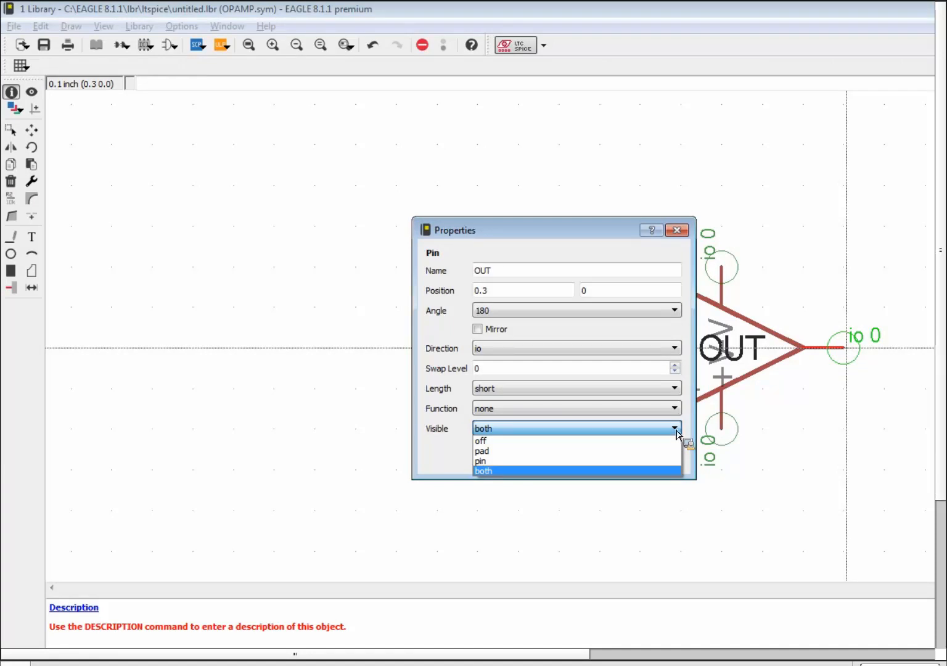
left_click(625, 452)
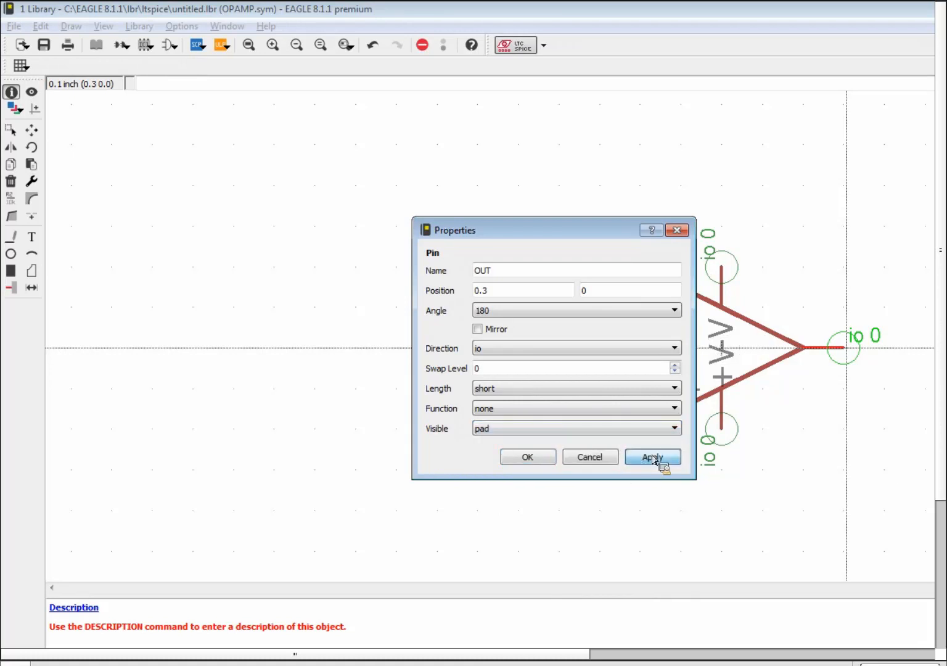
left_click(538, 459)
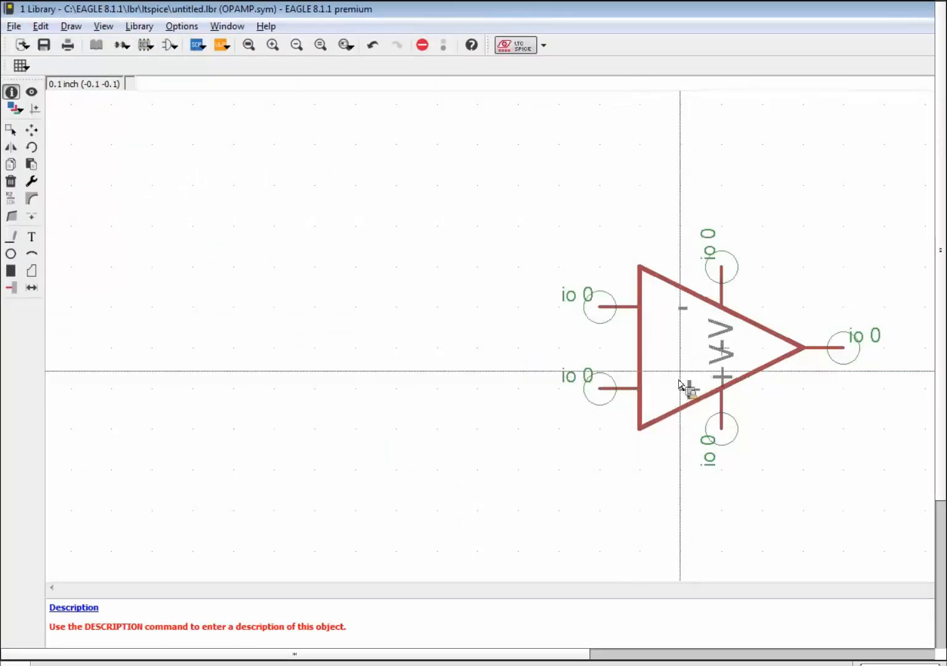
left_click(689, 388)
left_click(681, 314)
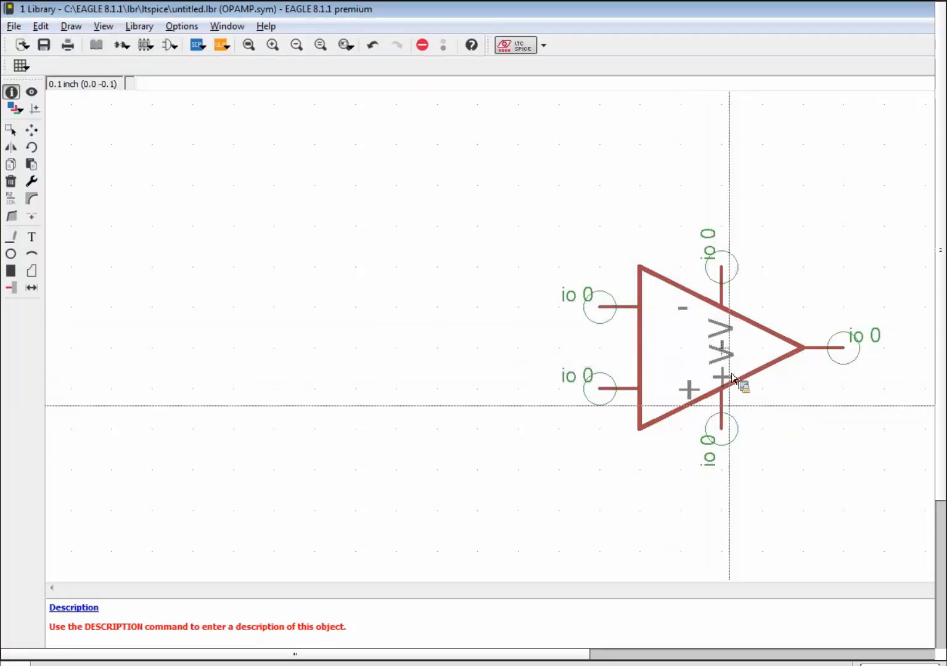
Add V+ and V- text labels on the 97 Info layer using the 0.01 inch grid.
left_click(32, 242)
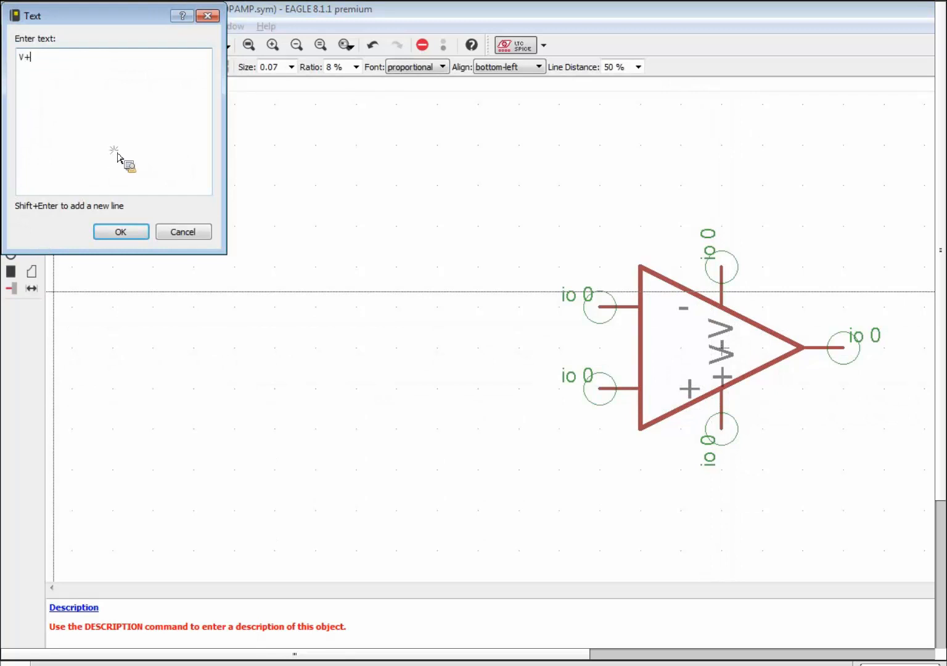
left_click(121, 232)
left_click(109, 67)
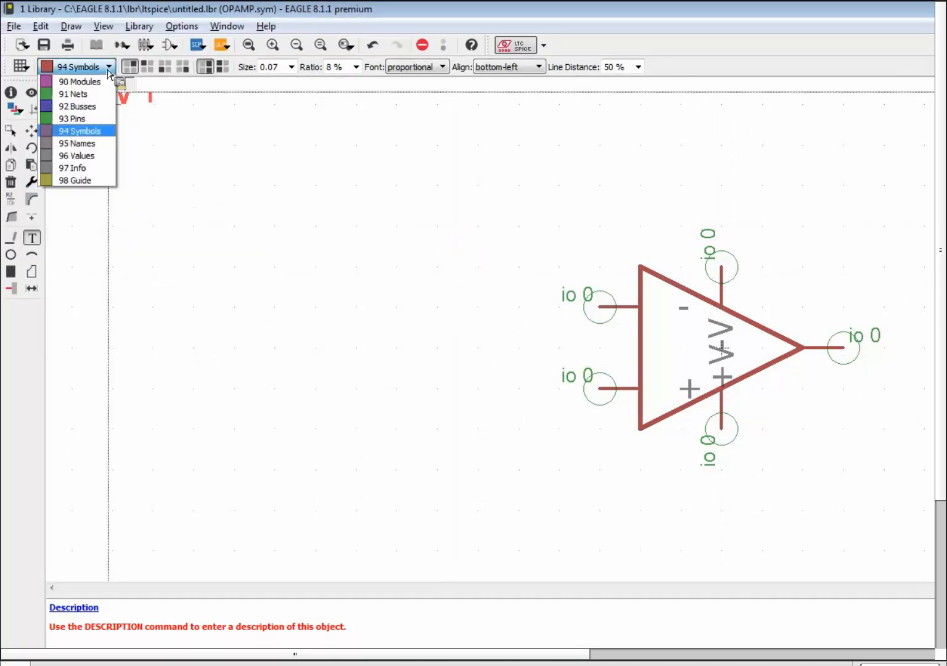
left_click(98, 168)
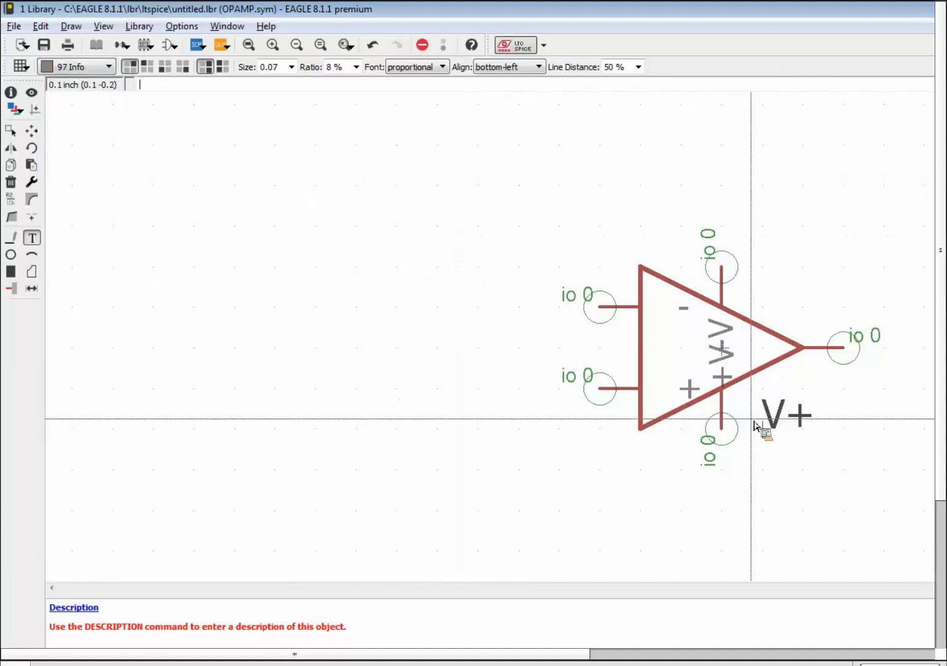
key("alt")
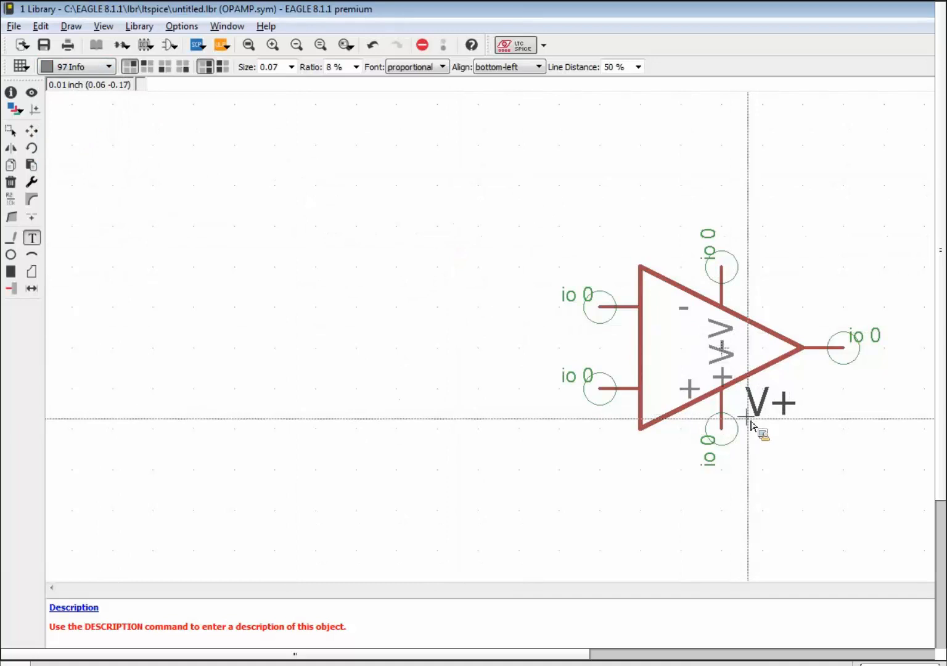
left_click(751, 424)
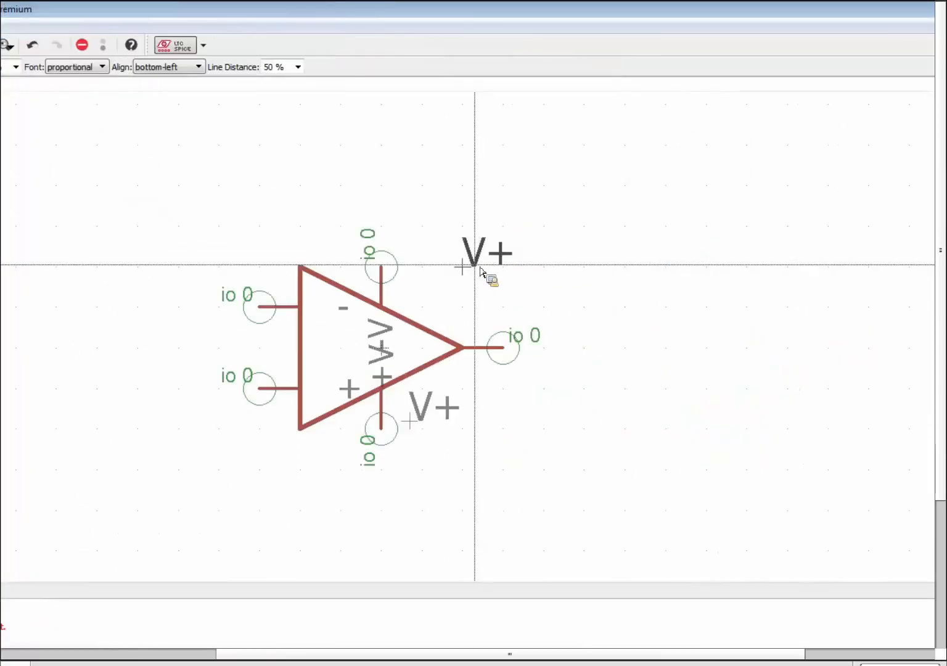
key("Escape")
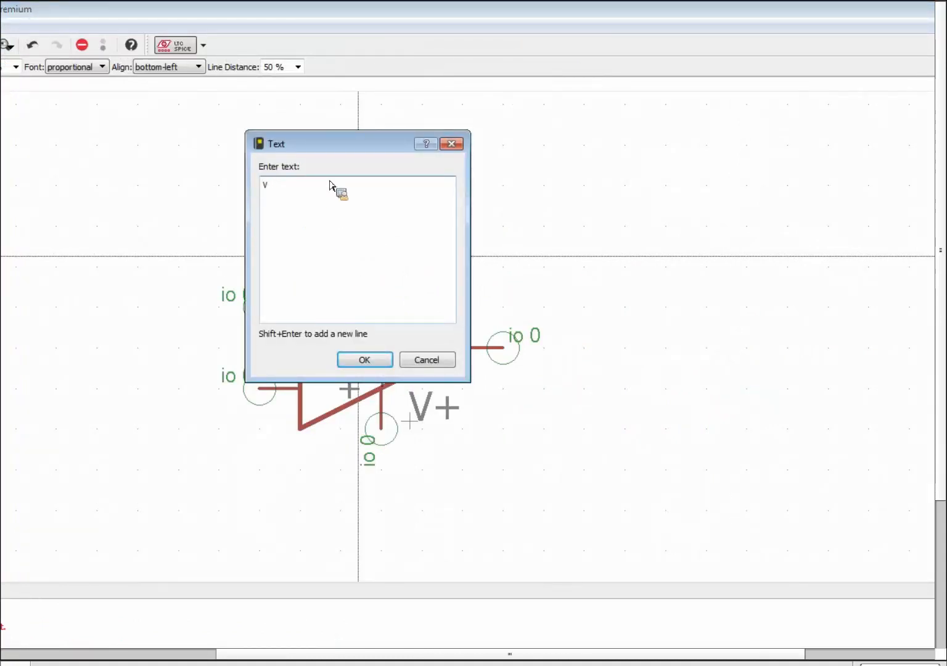
key("Return")
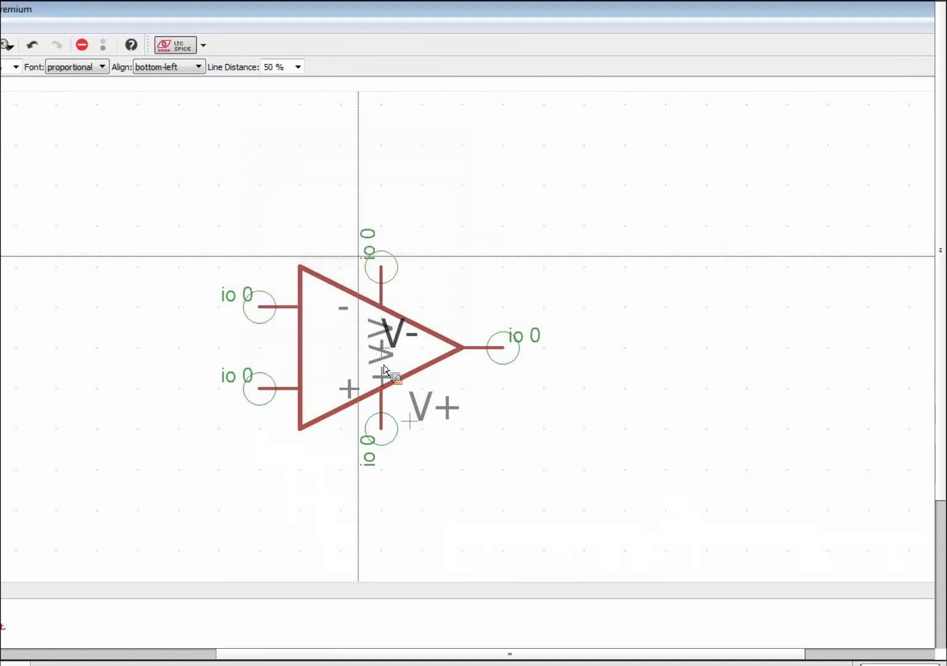
left_click(321, 481)
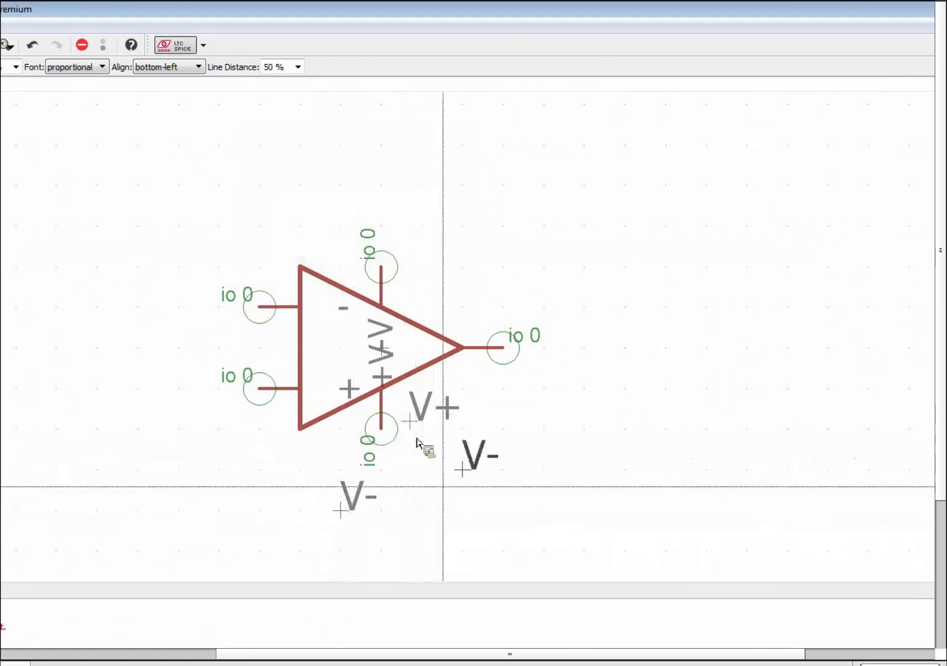
key("Escape")
key("Escape")
Move the V- label beside the bottom supply pin.
left_click(32, 130)
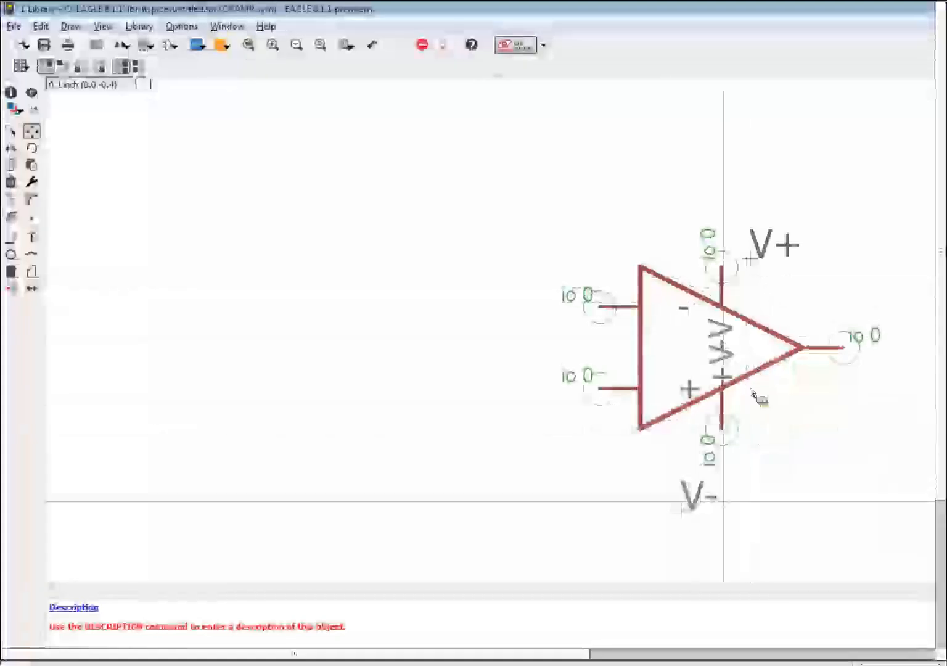
left_click(726, 493)
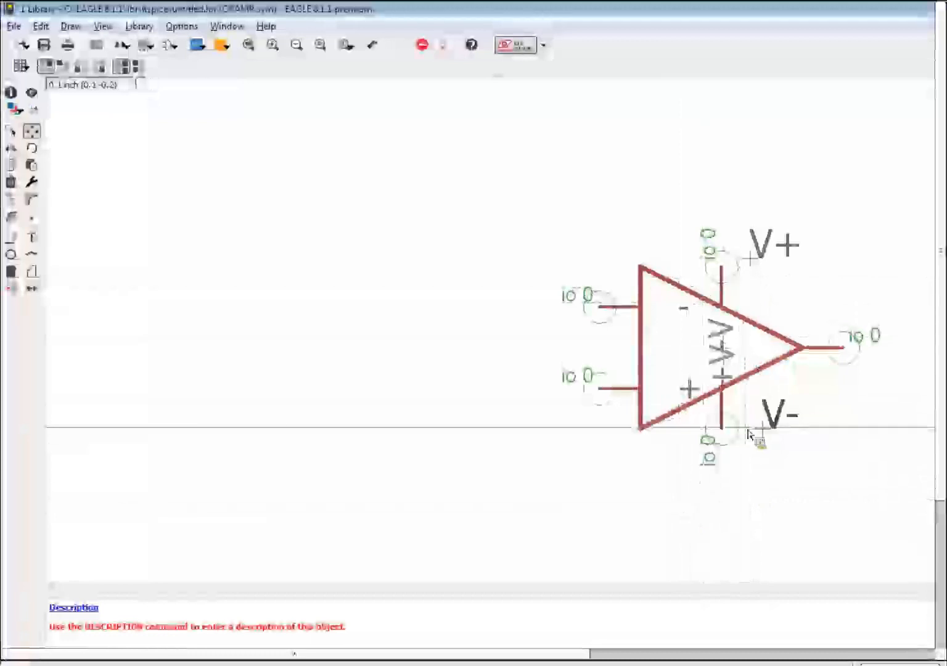
key("alt")
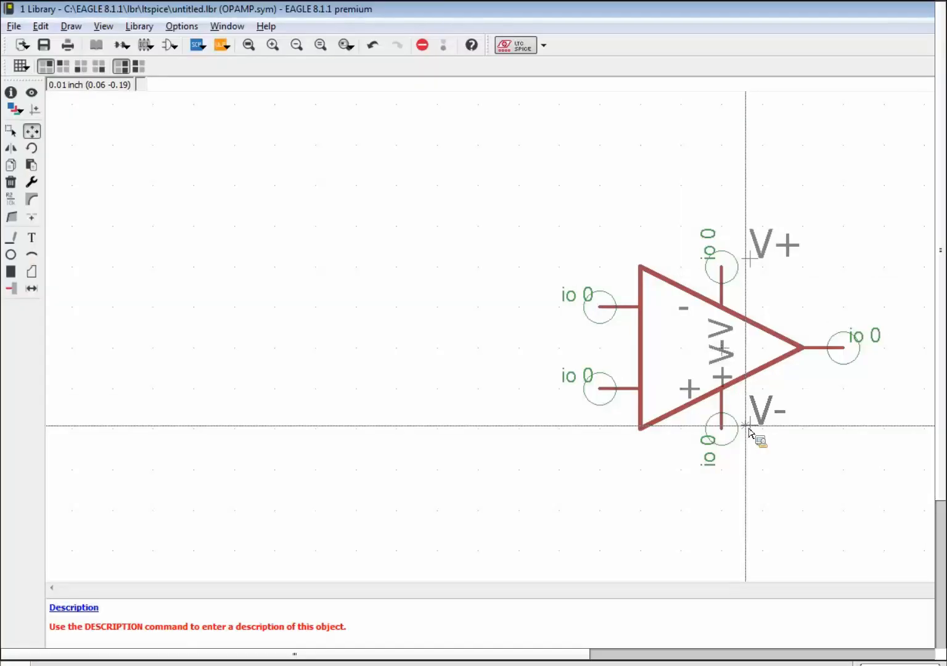
left_click(749, 428)
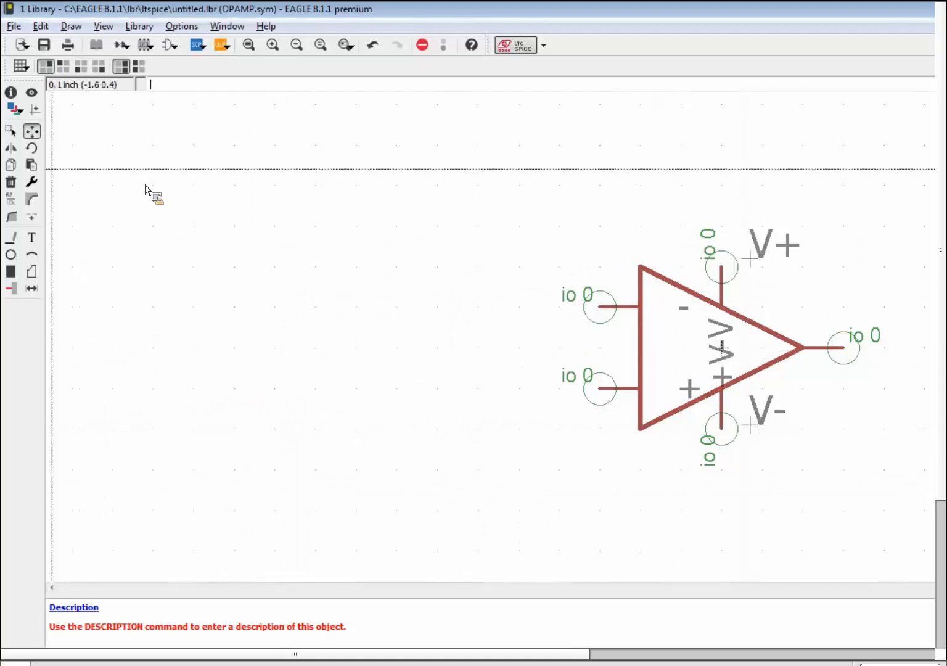
Set both the +V and -V supply pins' visibility to pad only.
left_click(10, 92)
left_click(741, 290)
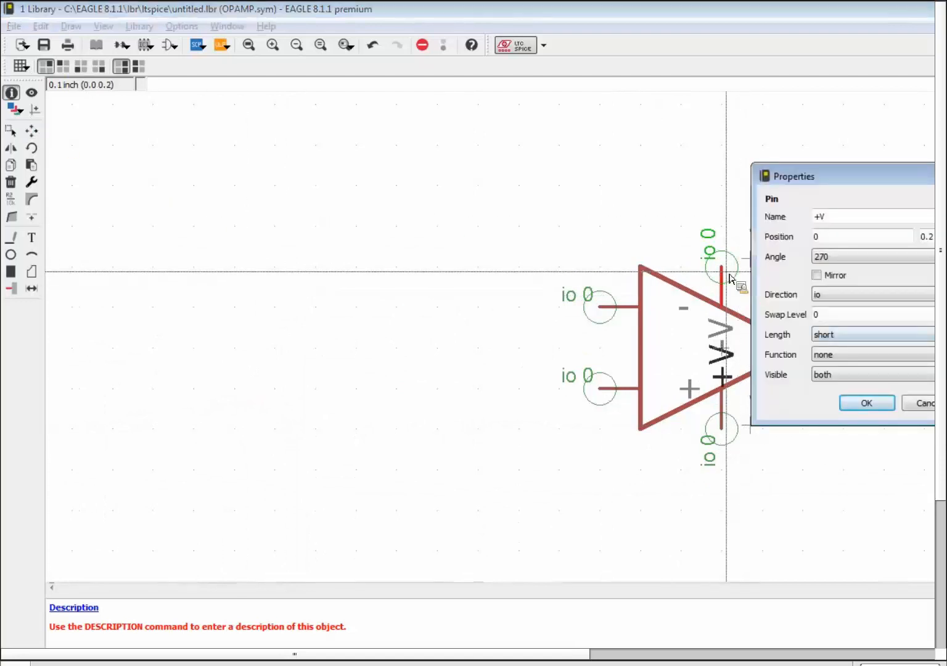
left_click(468, 376)
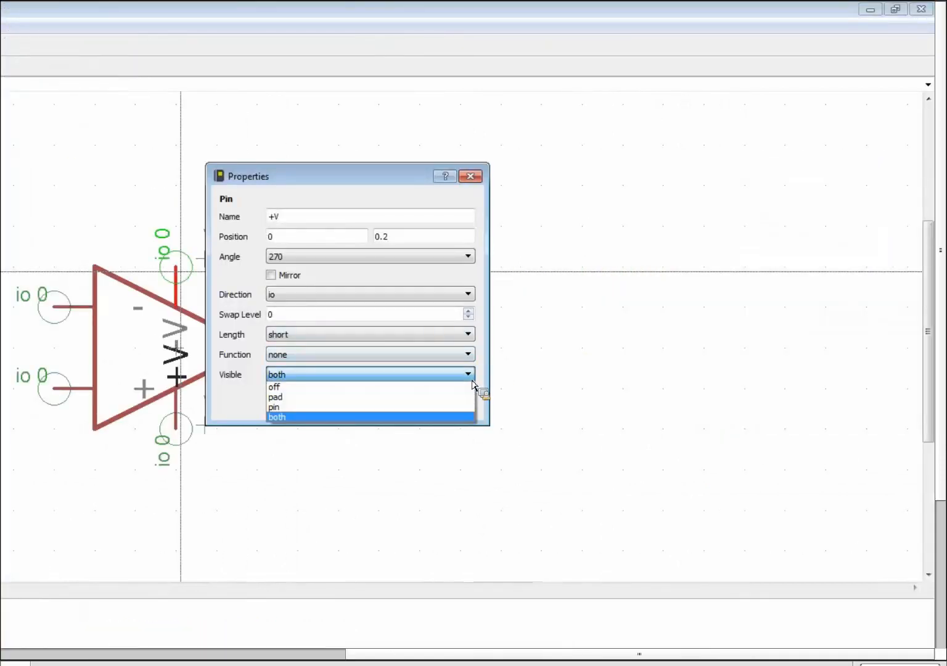
left_click(462, 394)
left_click(321, 403)
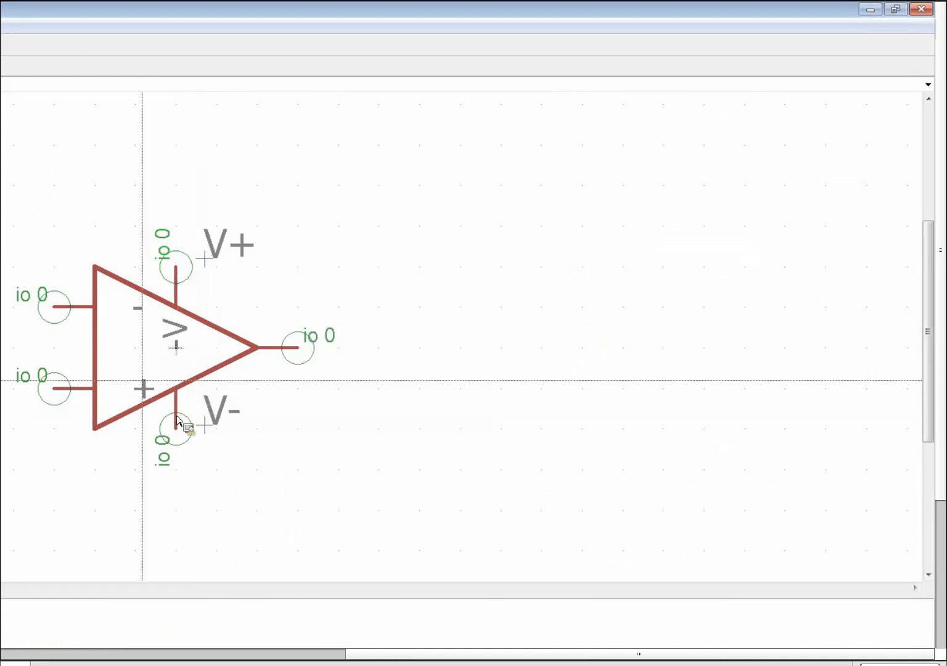
left_click(176, 438)
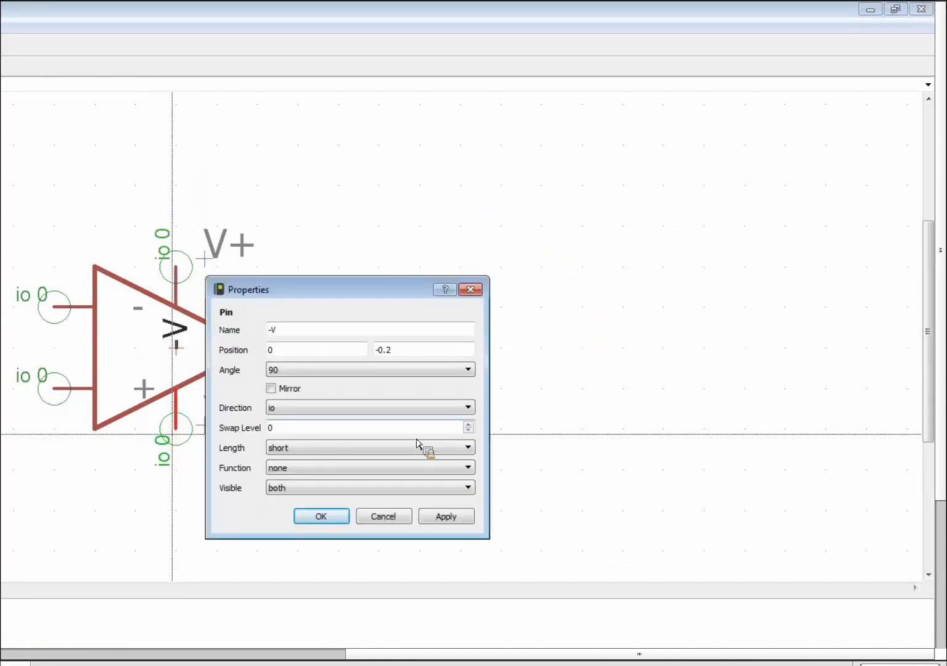
left_click(466, 482)
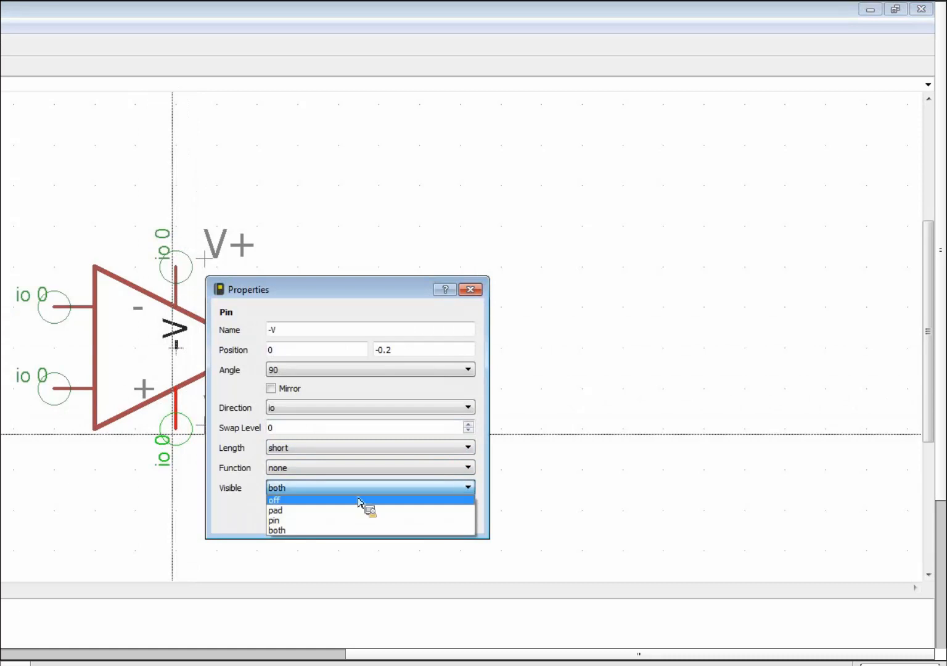
left_click(309, 511)
left_click(307, 515)
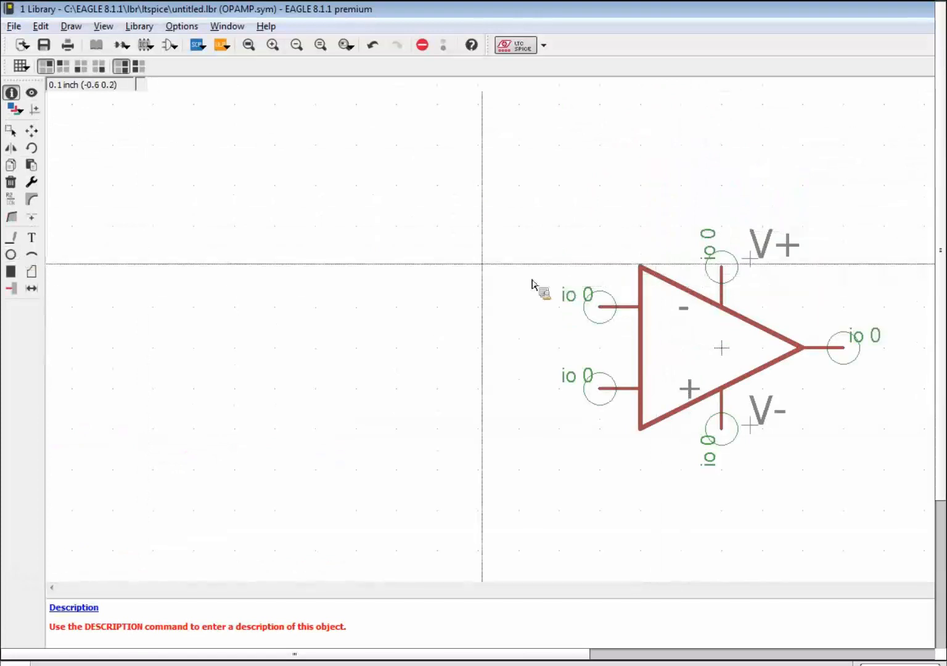
Place - and + text labels at the minus and plus inputs.
left_click(31, 238)
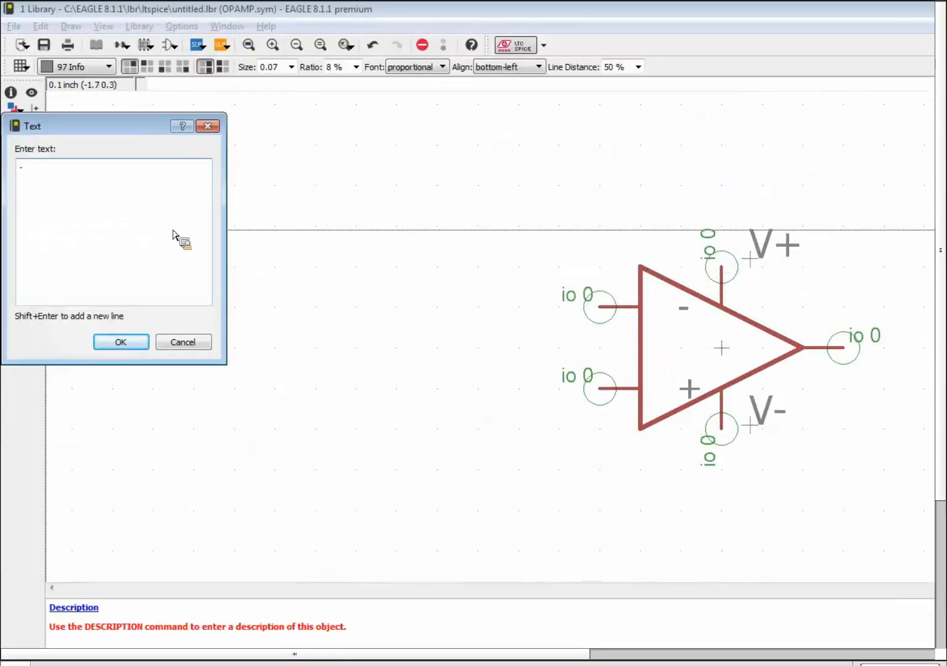
key("Return")
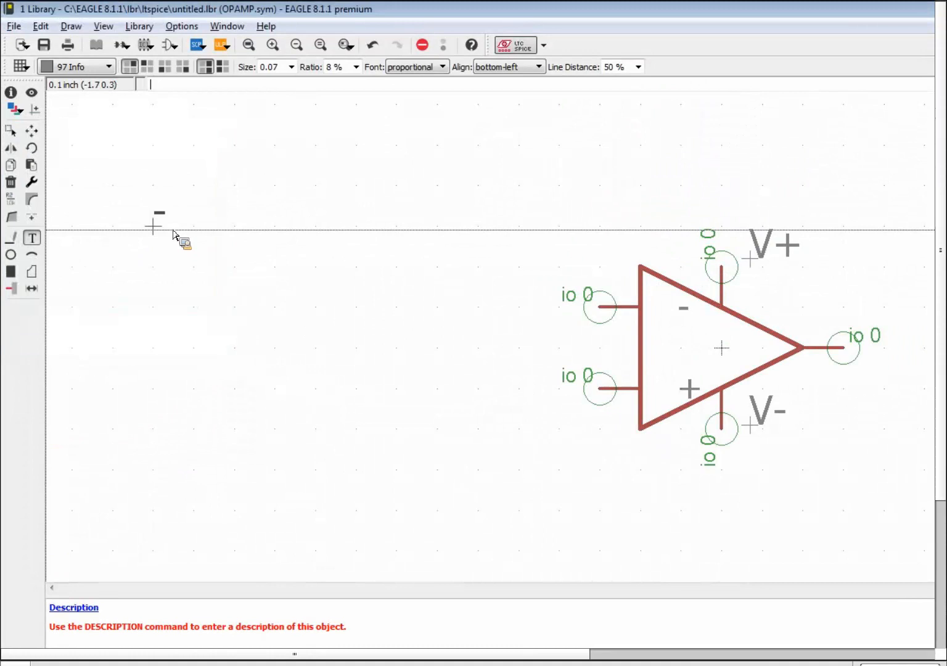
left_click(657, 321)
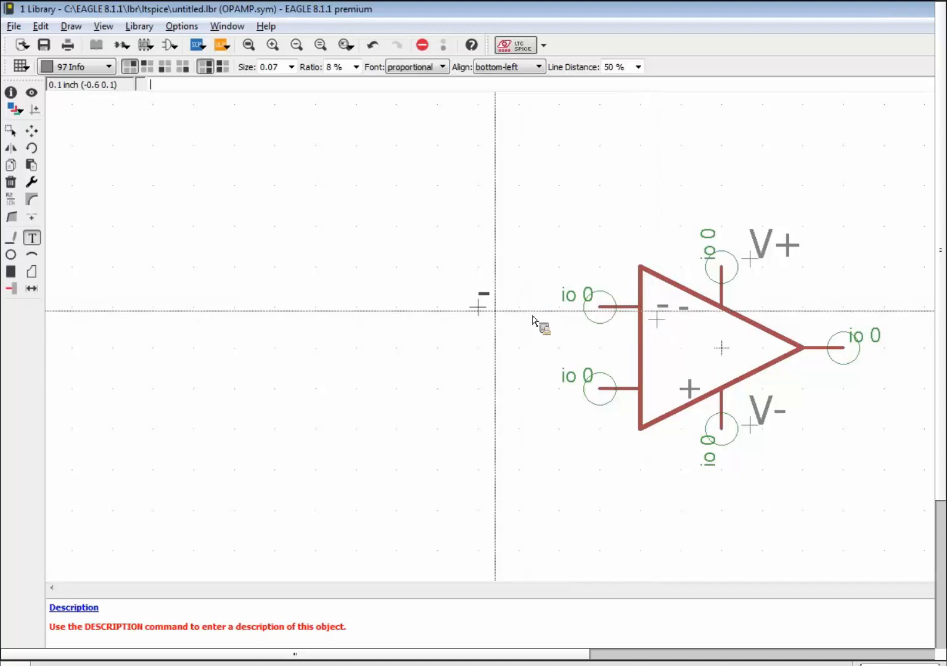
key("Escape")
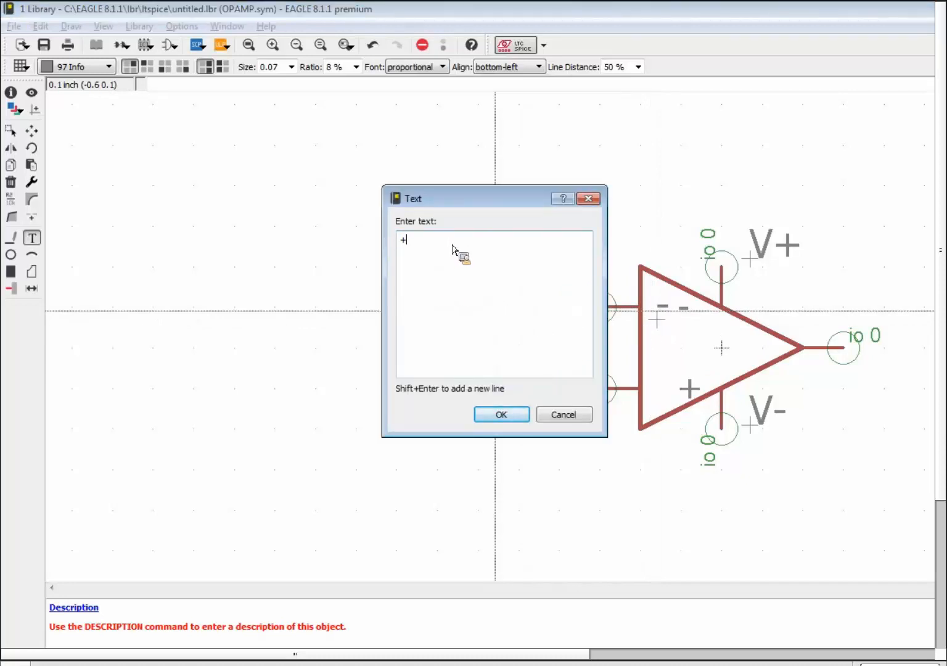
key("Return")
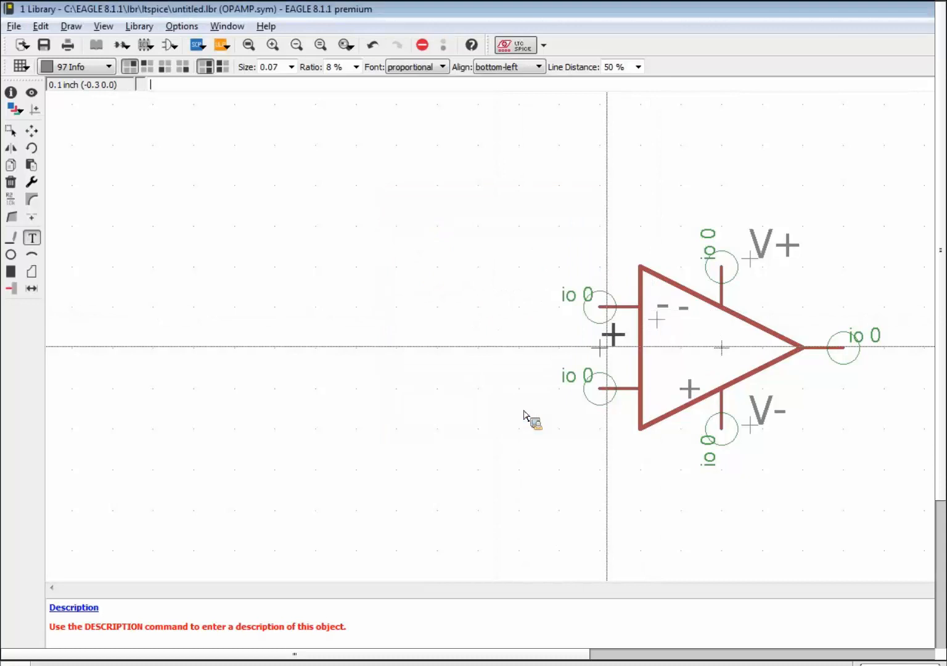
left_click(652, 403)
key("Escape")
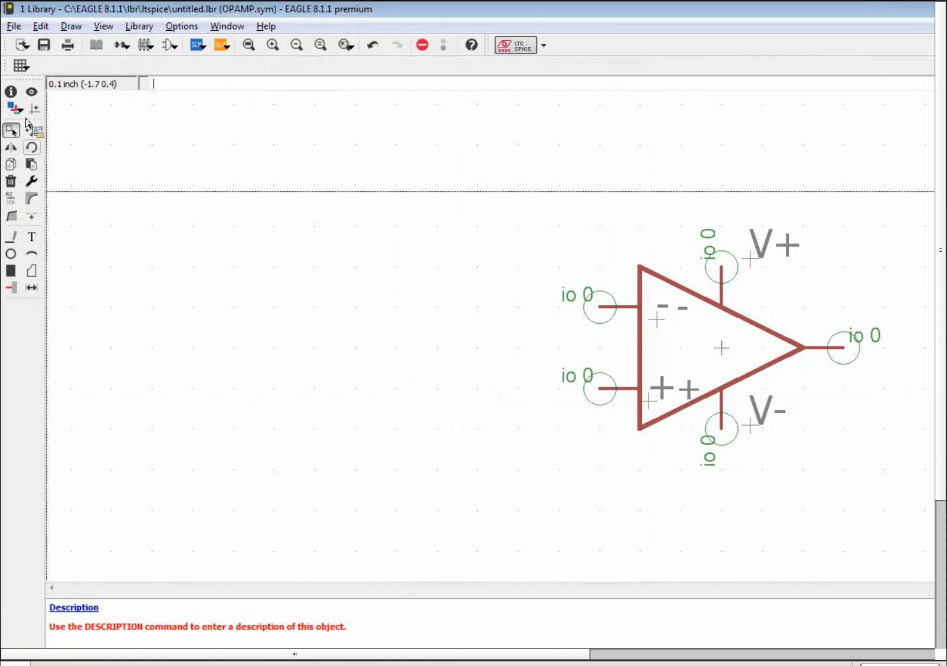
Change both input pins' visibility to pad so their own names are hidden.
left_click(32, 182)
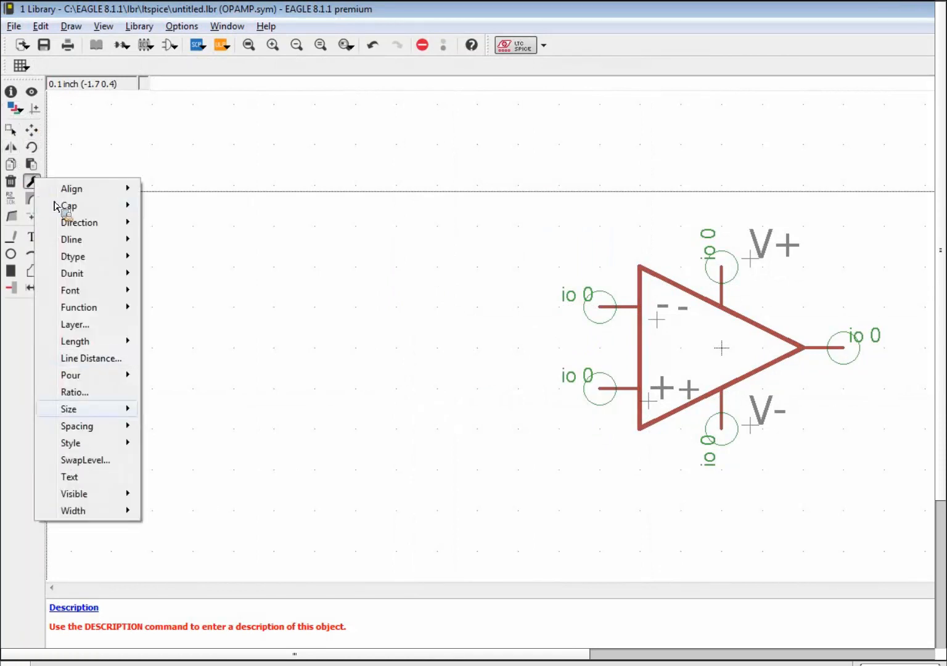
mouse_move(103, 493)
left_click(185, 511)
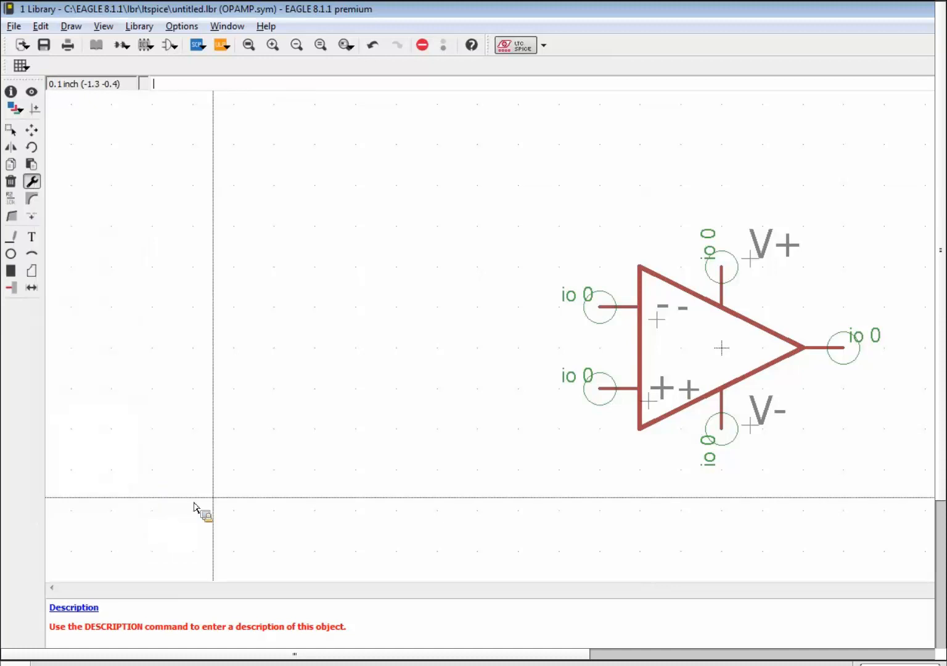
left_click(608, 310)
left_click(607, 394)
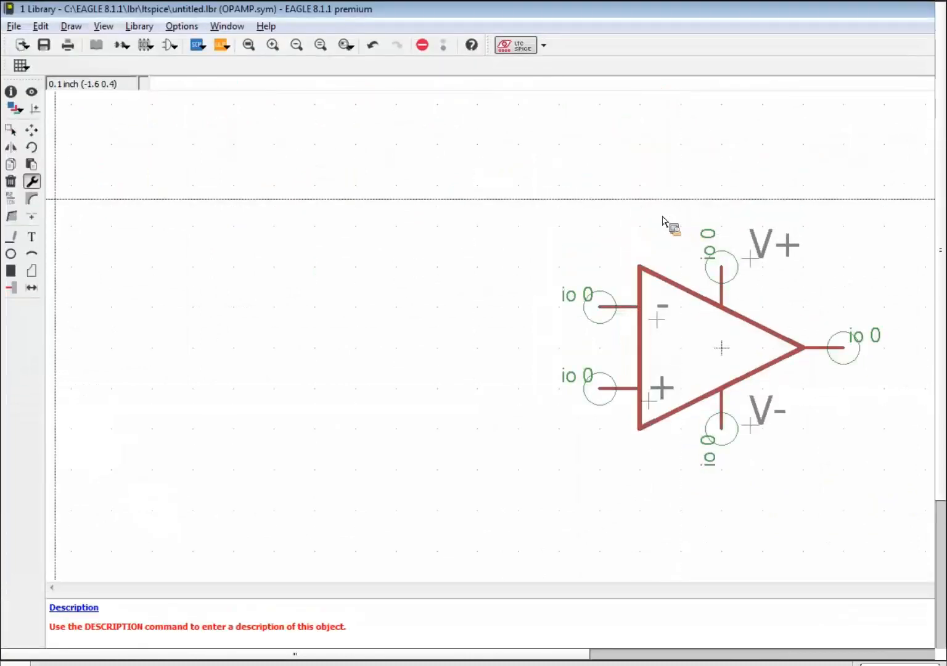
left_click(32, 236)
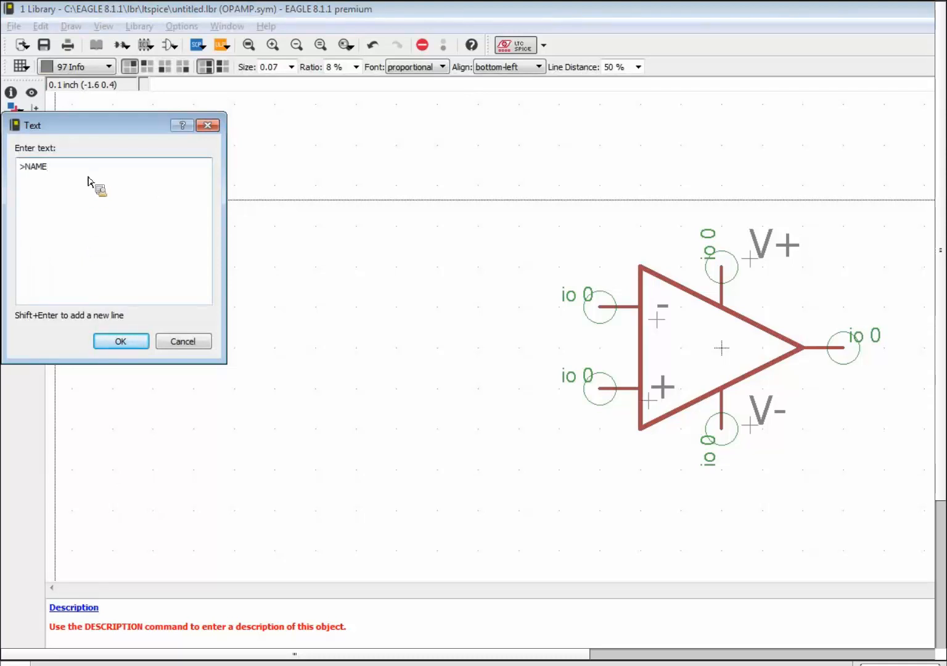
Place the >NAME text on layer 95 Names above the op-amp's upper-left corner.
left_click(123, 344)
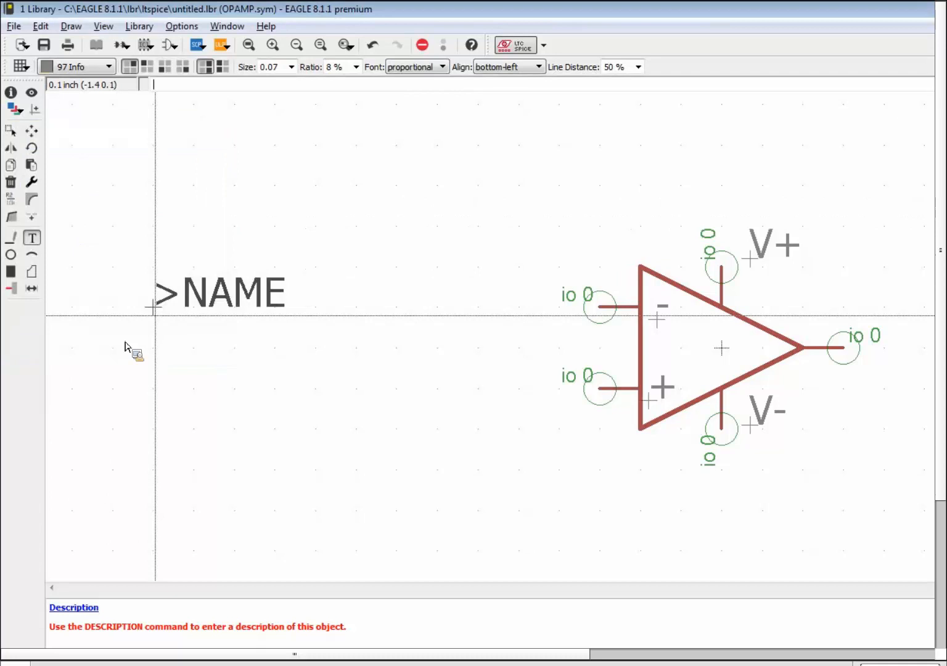
left_click(62, 64)
left_click(74, 143)
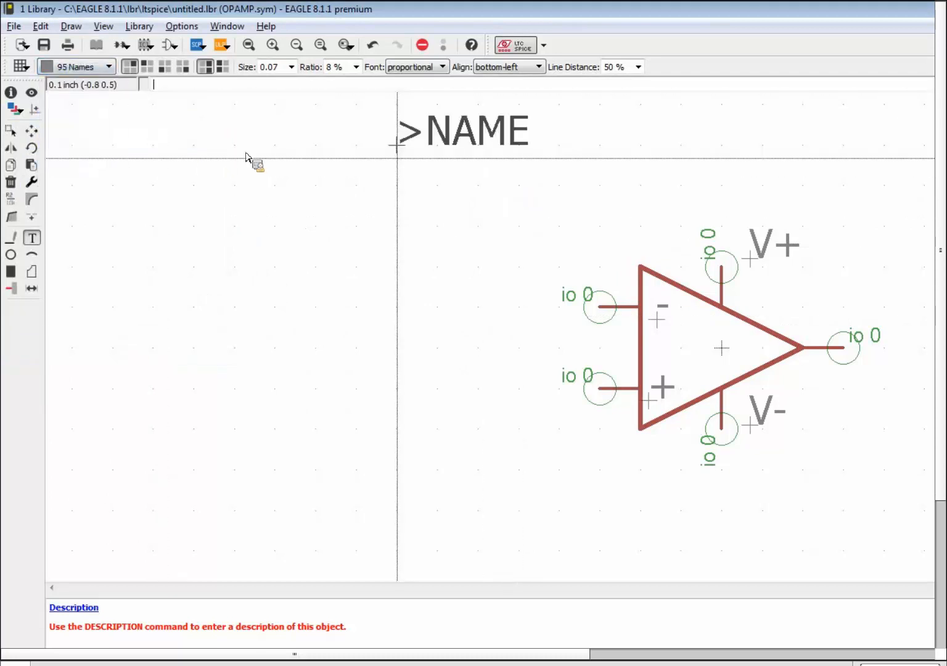
left_click(530, 234)
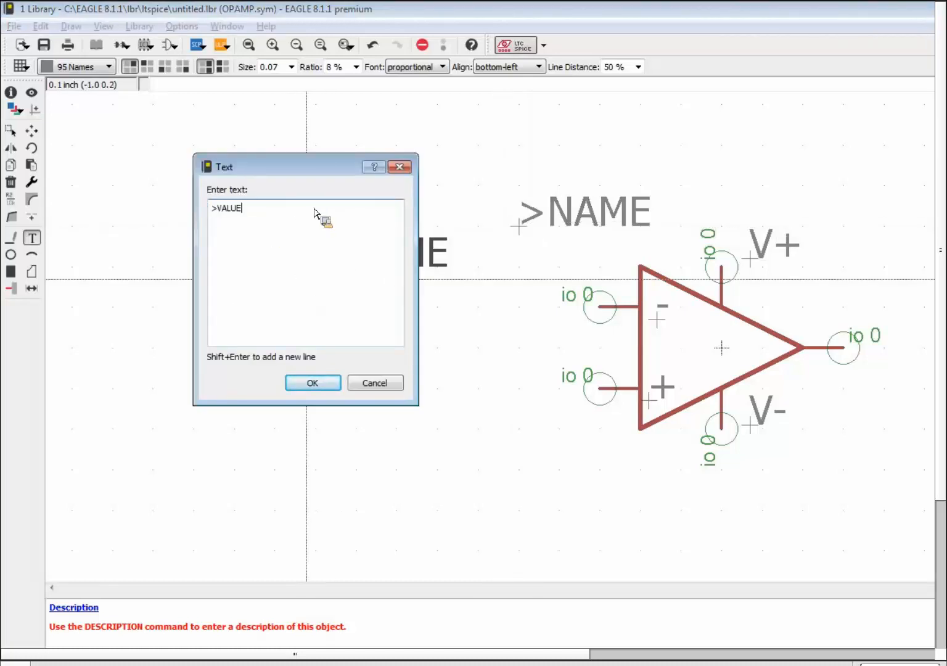
Add the >VALUE text just below >NAME.
type(">VALUE")
key("Return")
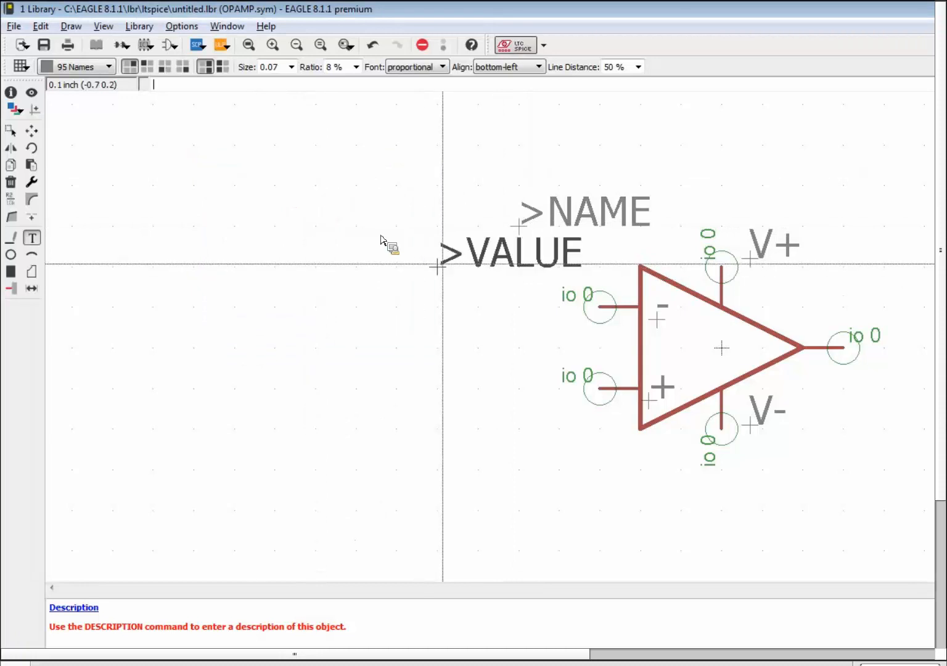
left_click(527, 270)
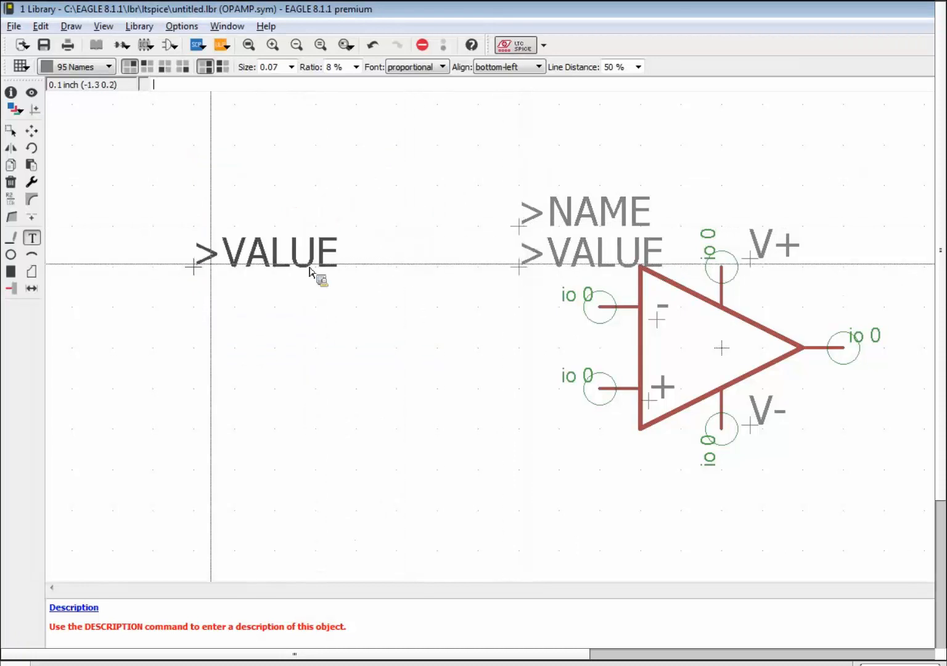
key("Escape")
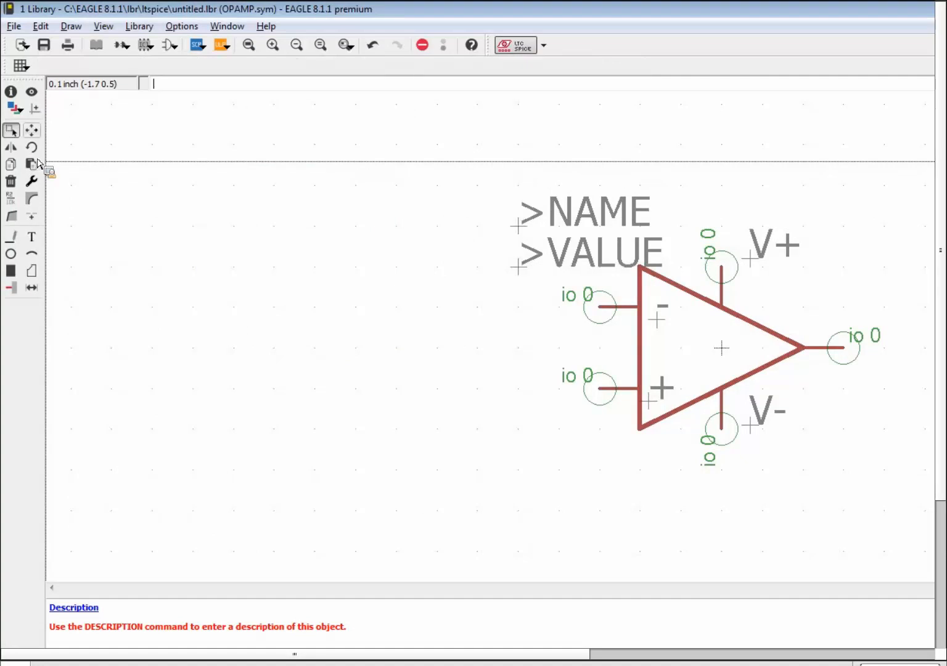
Nudge >NAME up one grid step and reposition >VALUE just below it.
left_click(31, 131)
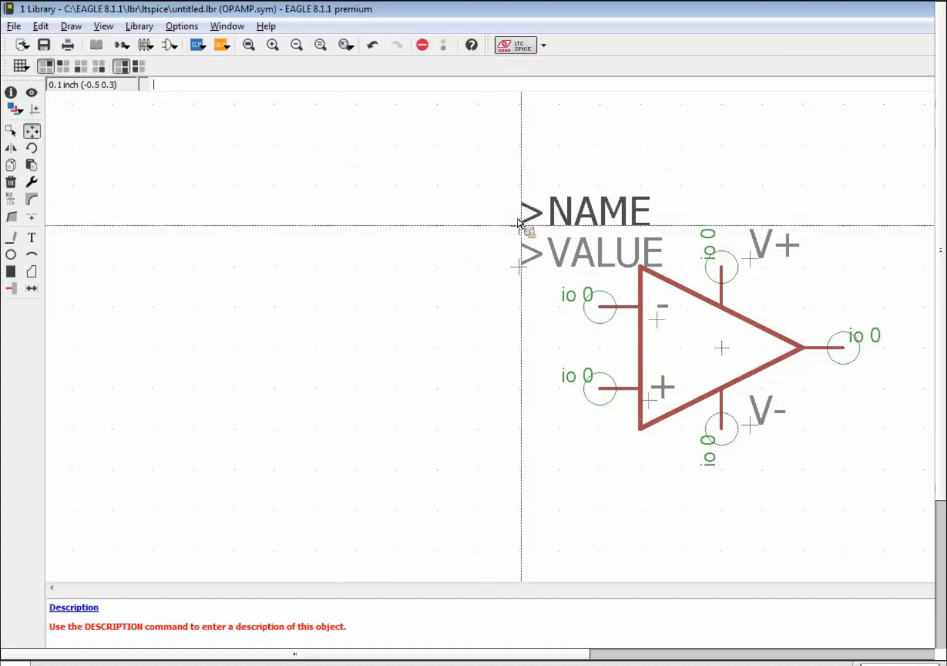
left_click(523, 157)
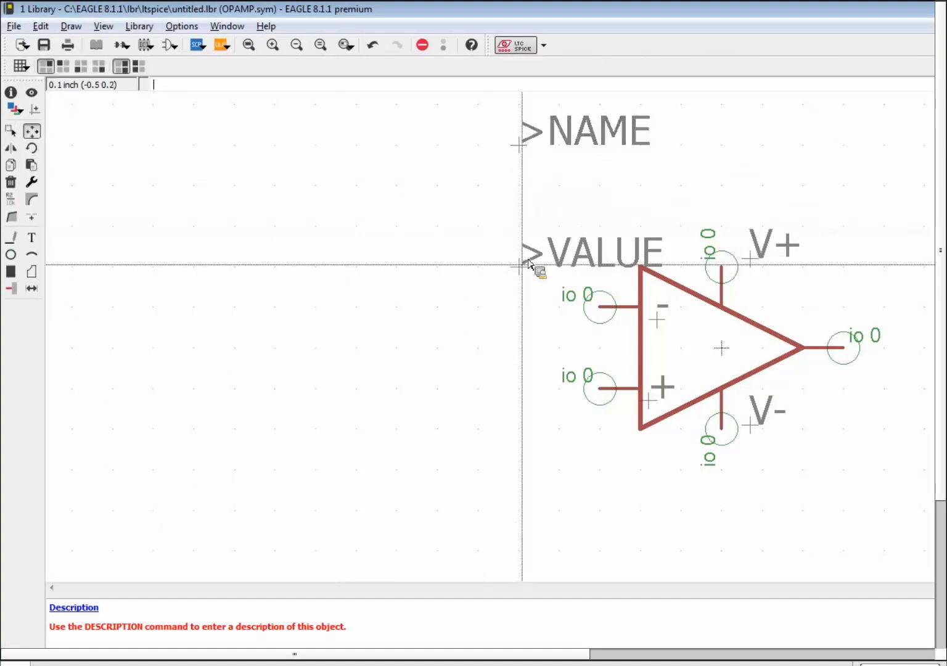
left_click(522, 265)
left_click(527, 198)
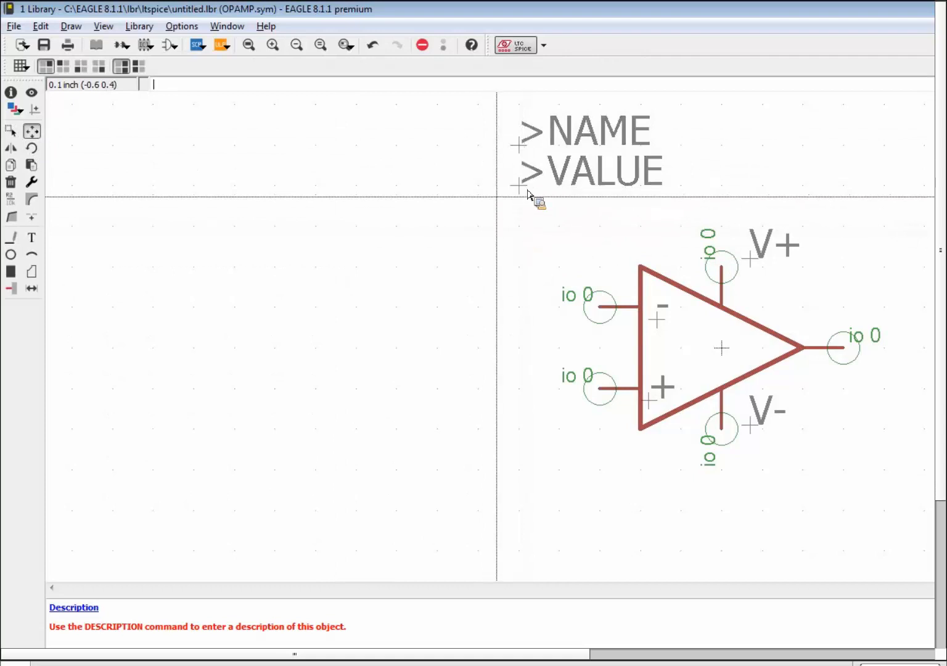
Move the >VALUE text onto the 96 Values layer.
left_click(11, 93)
left_click(545, 180)
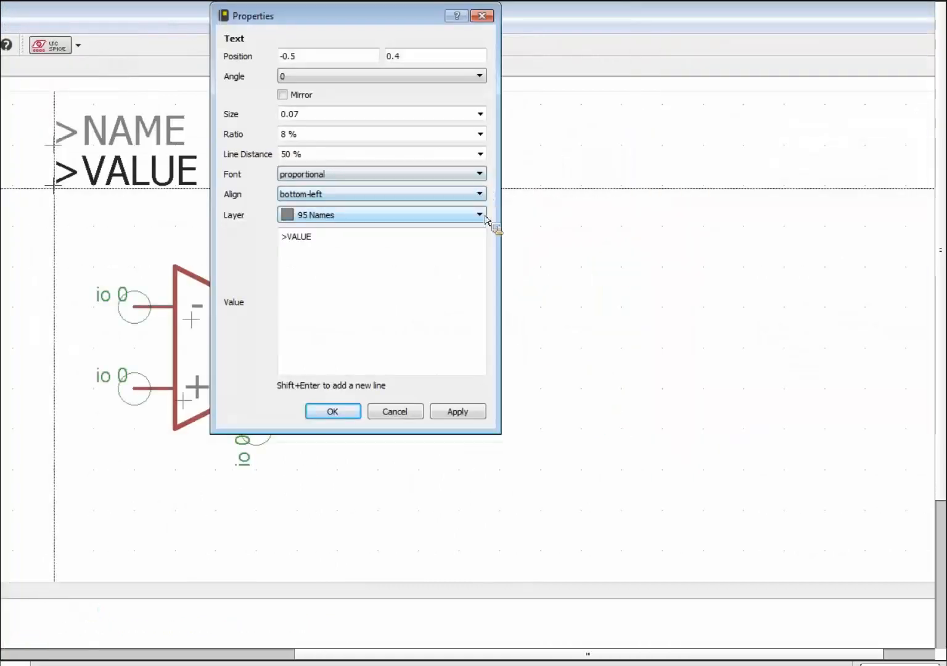
left_click(482, 216)
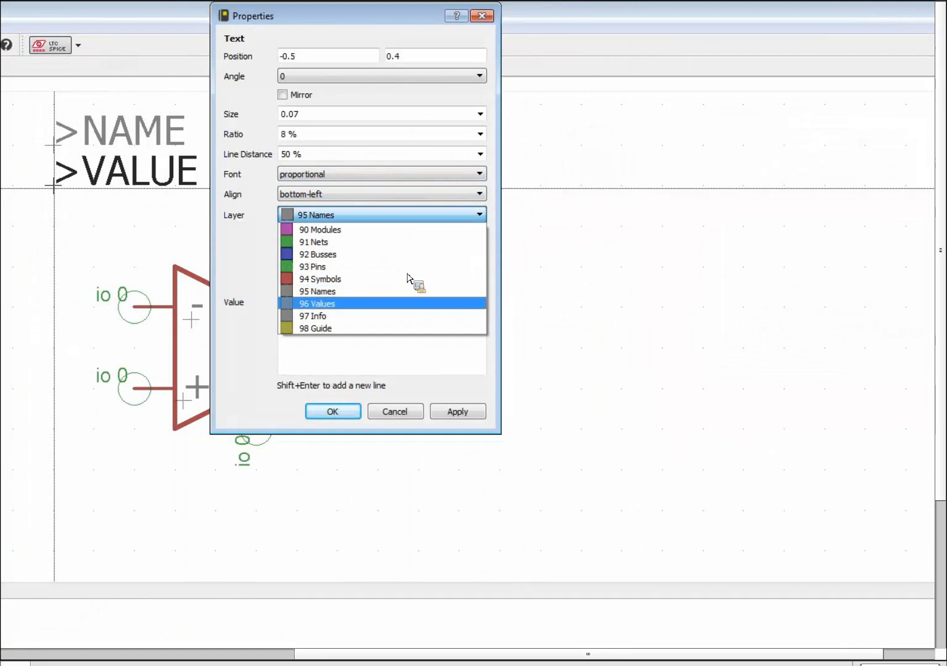
left_click(374, 305)
left_click(325, 396)
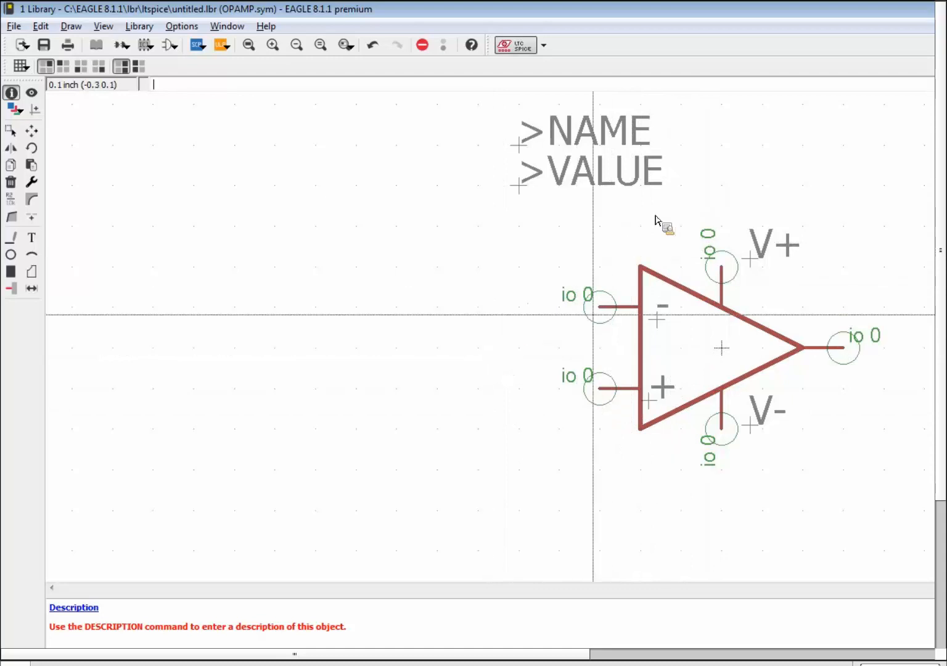
left_click(31, 131)
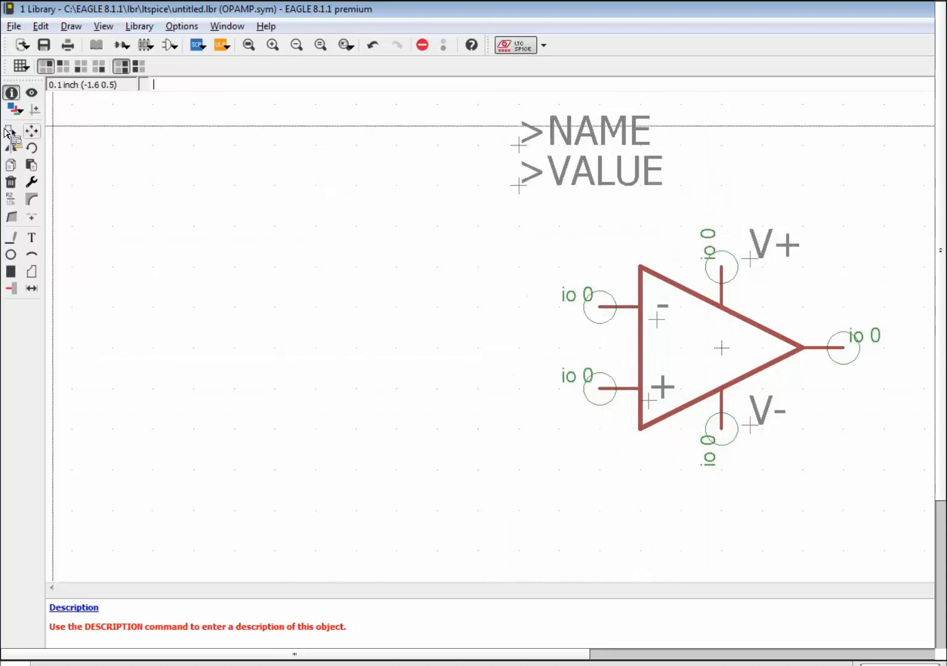
Drag the triangle's top and bottom left corners further left to widen it.
left_click(641, 268)
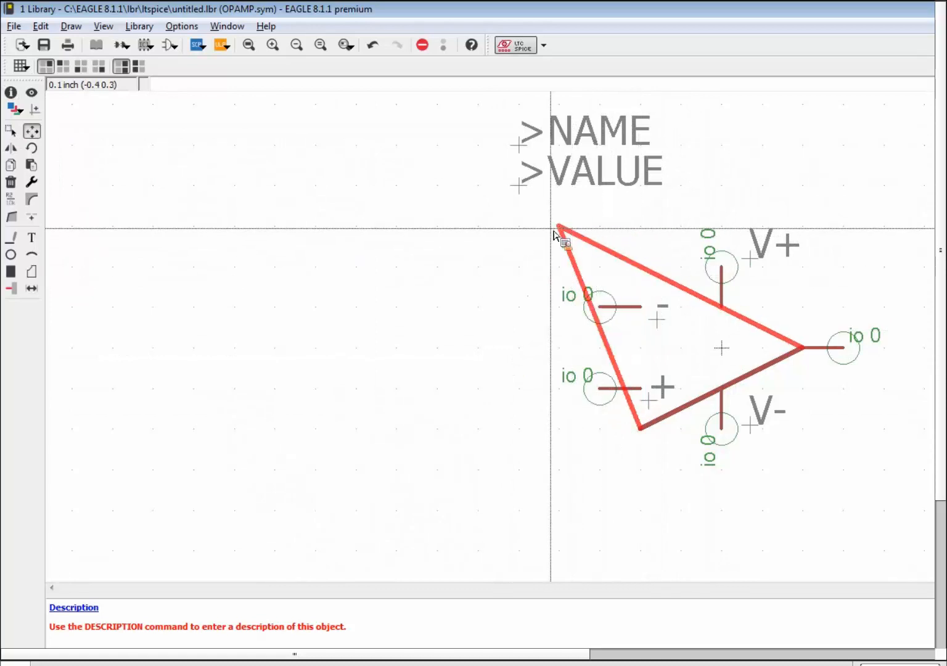
left_click(555, 232)
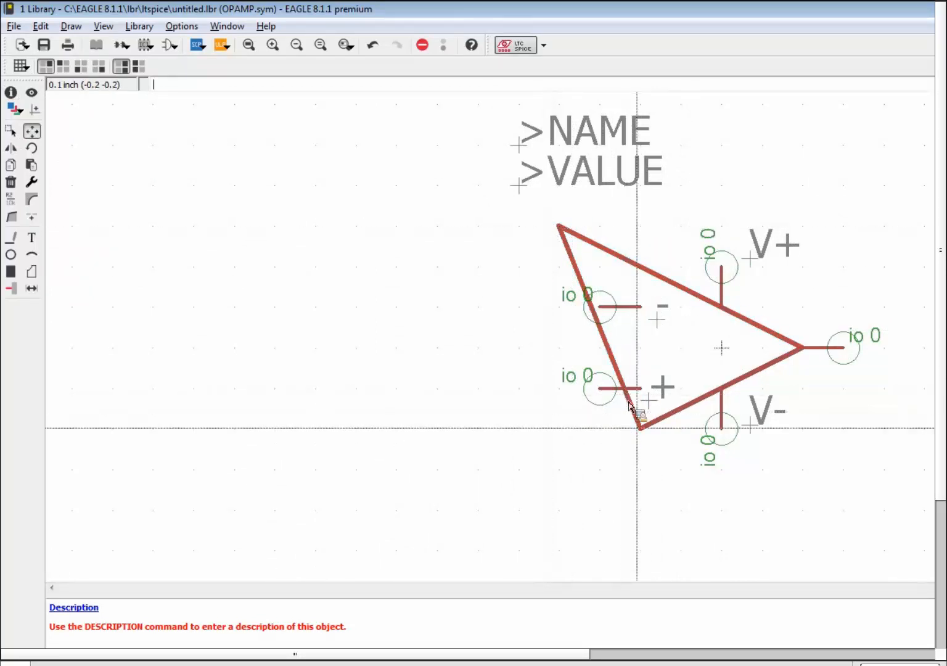
left_click(643, 431)
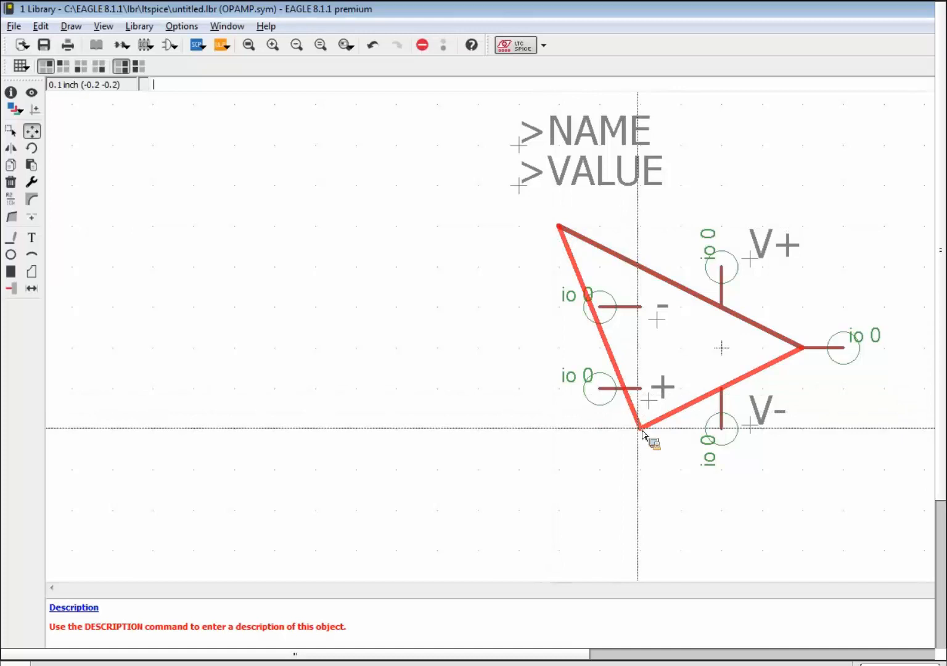
left_click(558, 457)
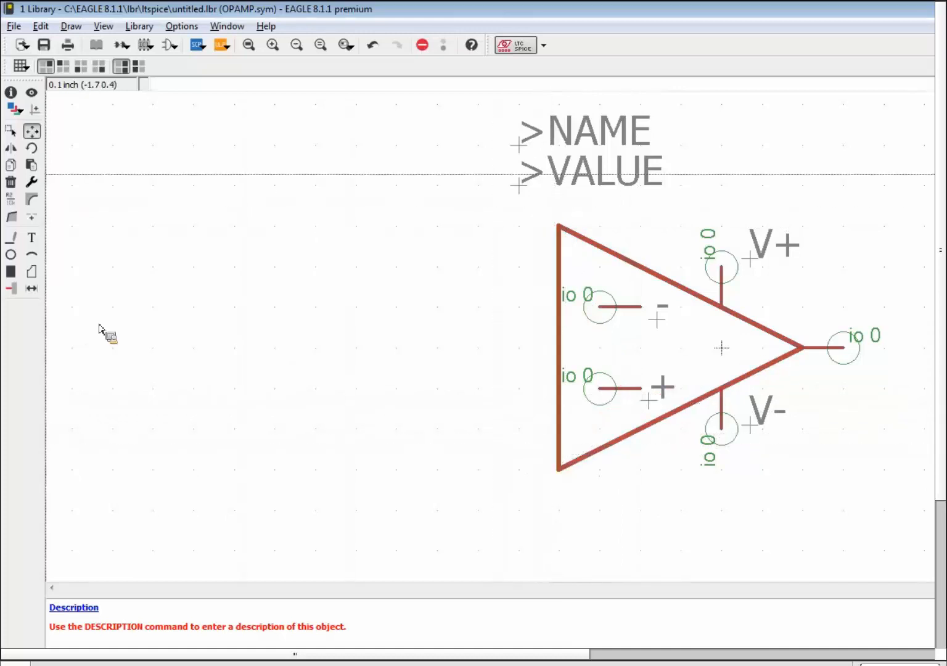
Move the − and + input pins outside the triangle's left edge.
left_click(601, 309)
left_click(519, 309)
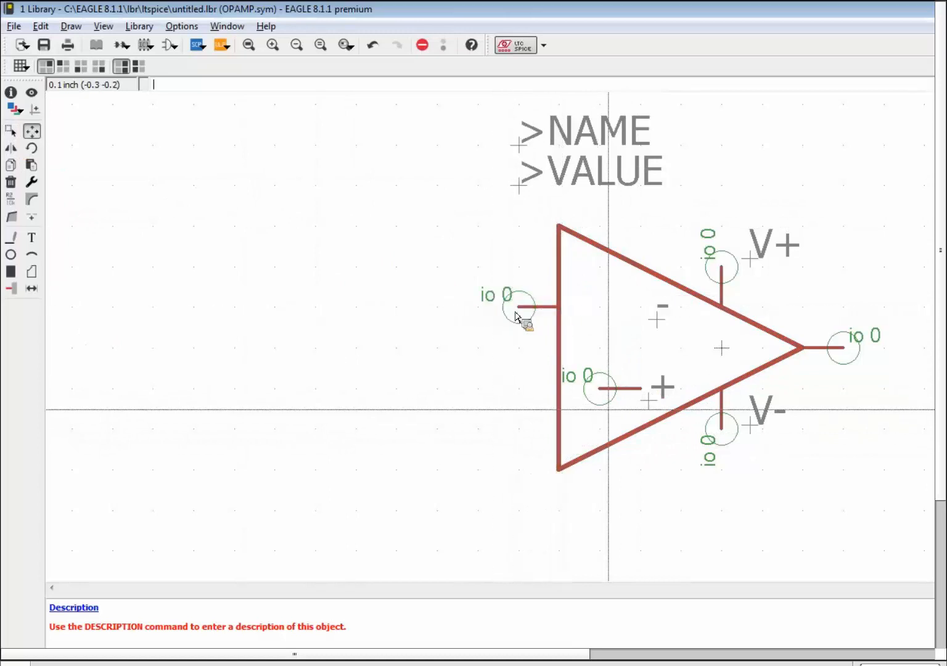
left_click(601, 392)
left_click(520, 395)
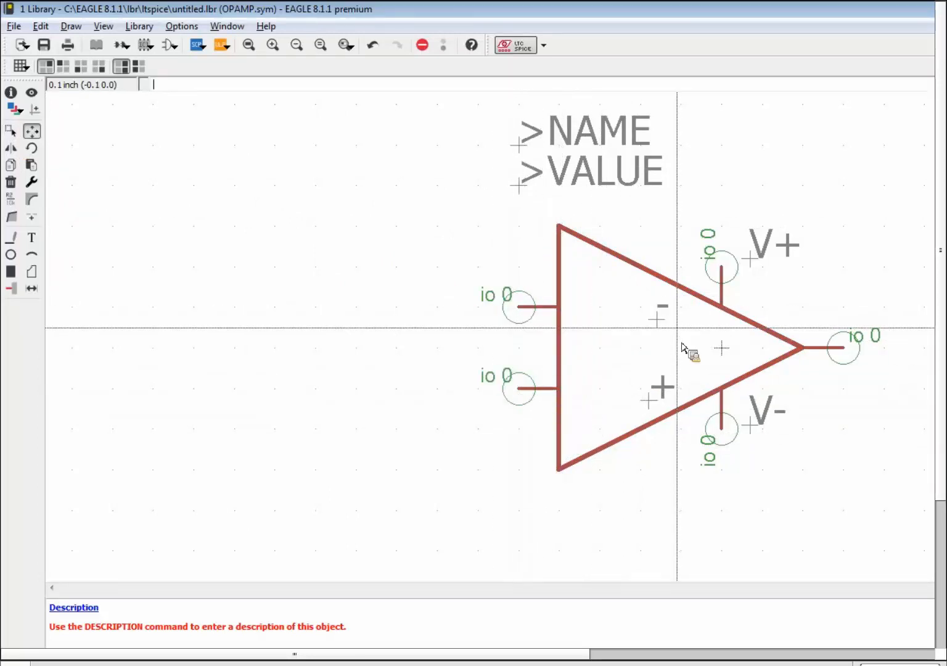
Place the minus and plus marks inside the triangle beside their input pins.
left_click(657, 320)
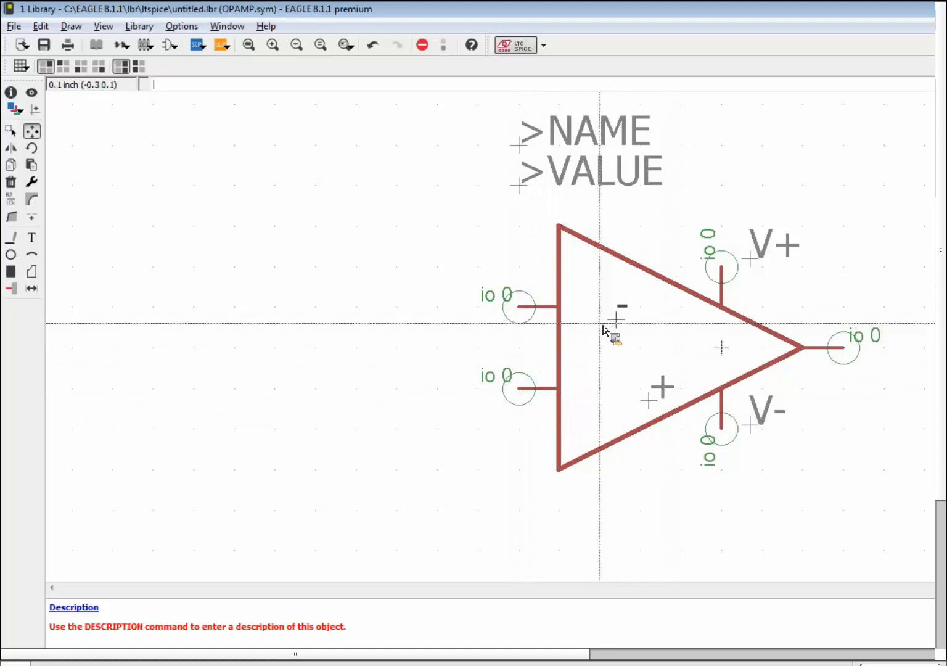
left_click(576, 320)
left_click(649, 401)
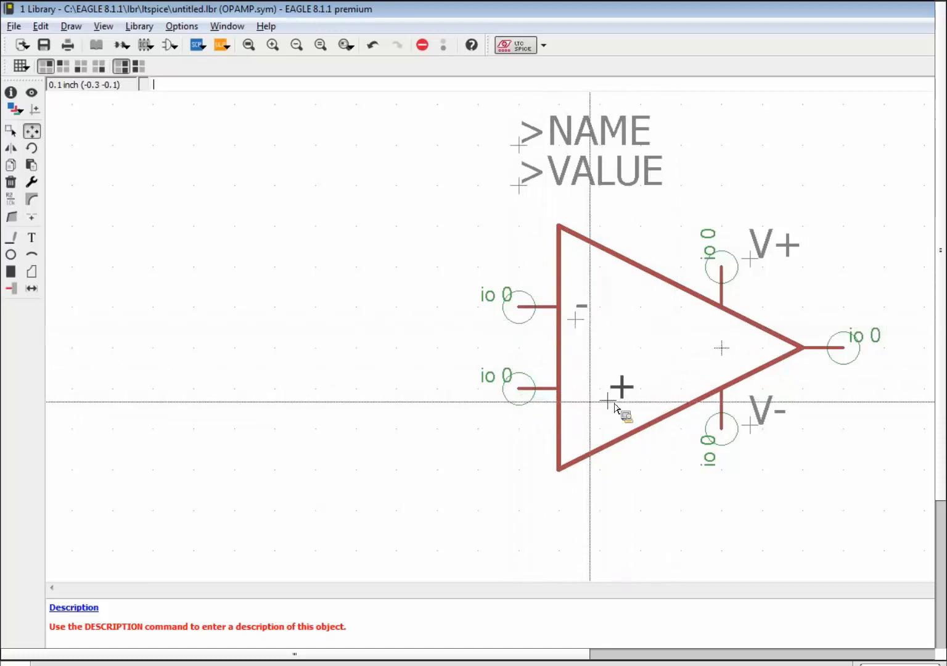
left_click(566, 401)
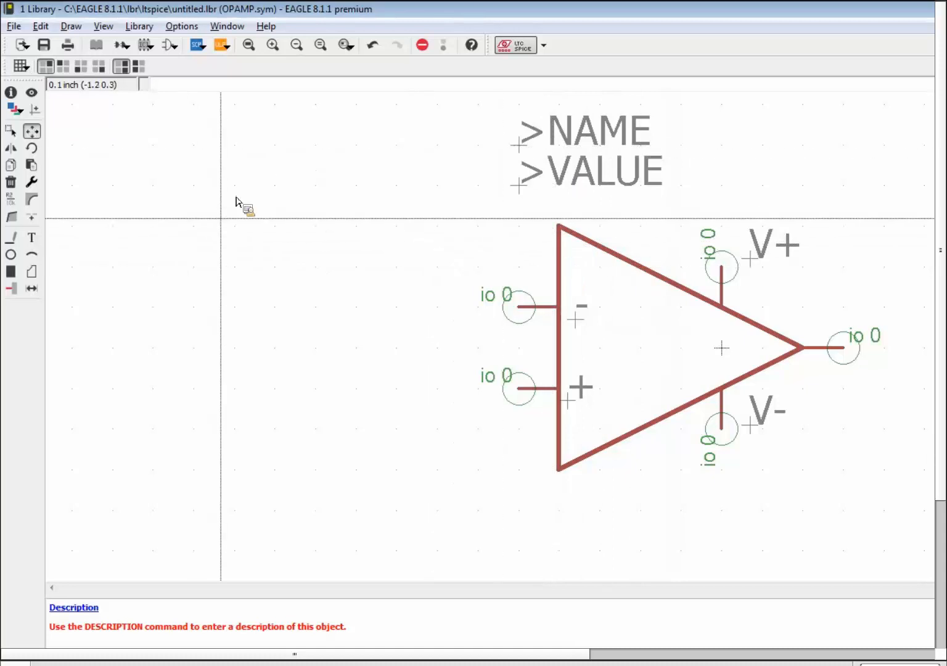
Add two vertical pins, one on the upper slope and one pointing up from the lower slope.
left_click(11, 288)
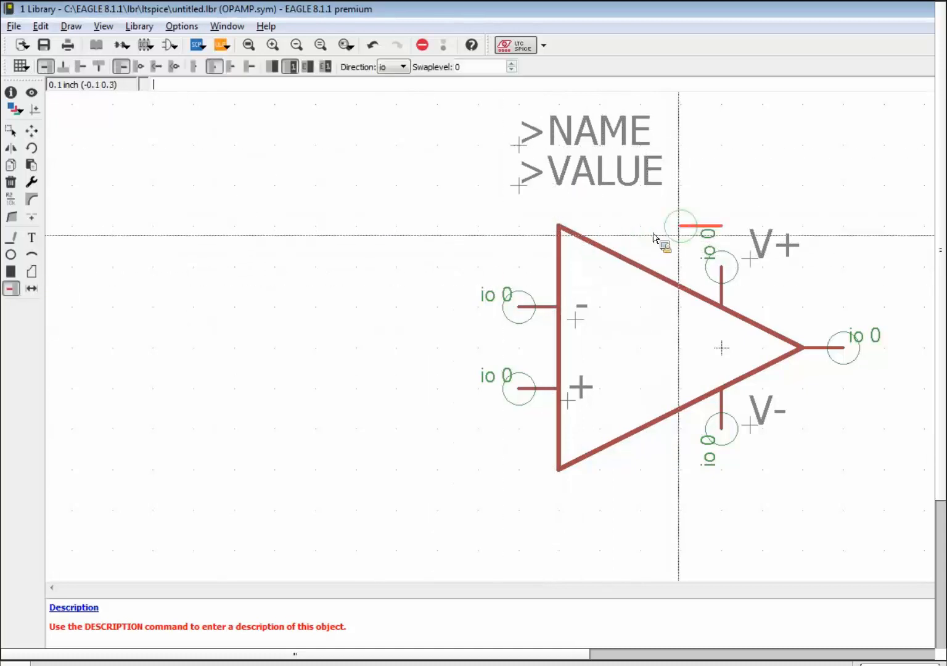
right_click(678, 243)
right_click(682, 242)
right_click(682, 241)
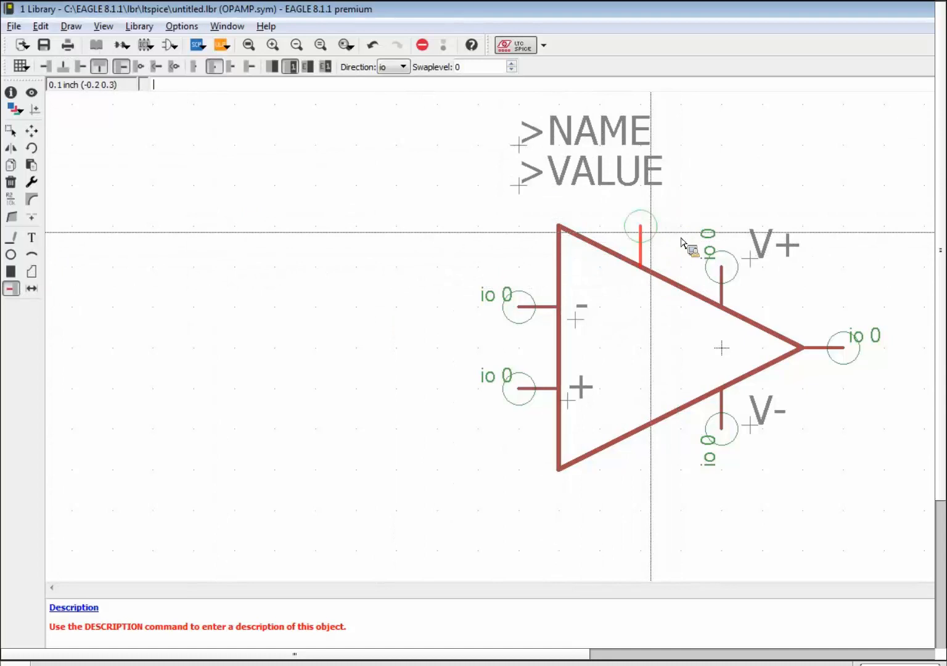
left_click(642, 237)
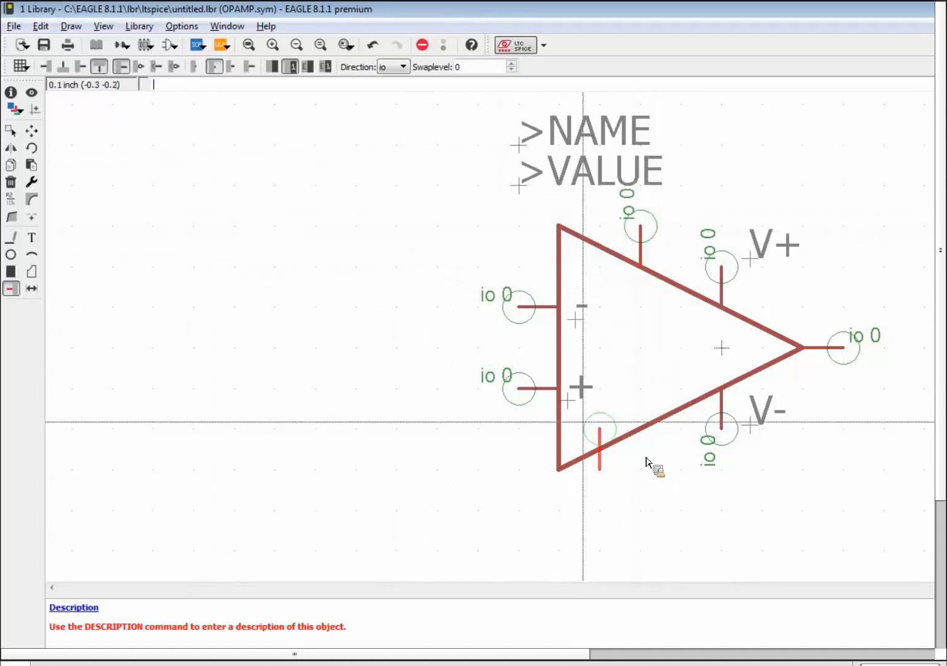
right_click(598, 438)
right_click(594, 435)
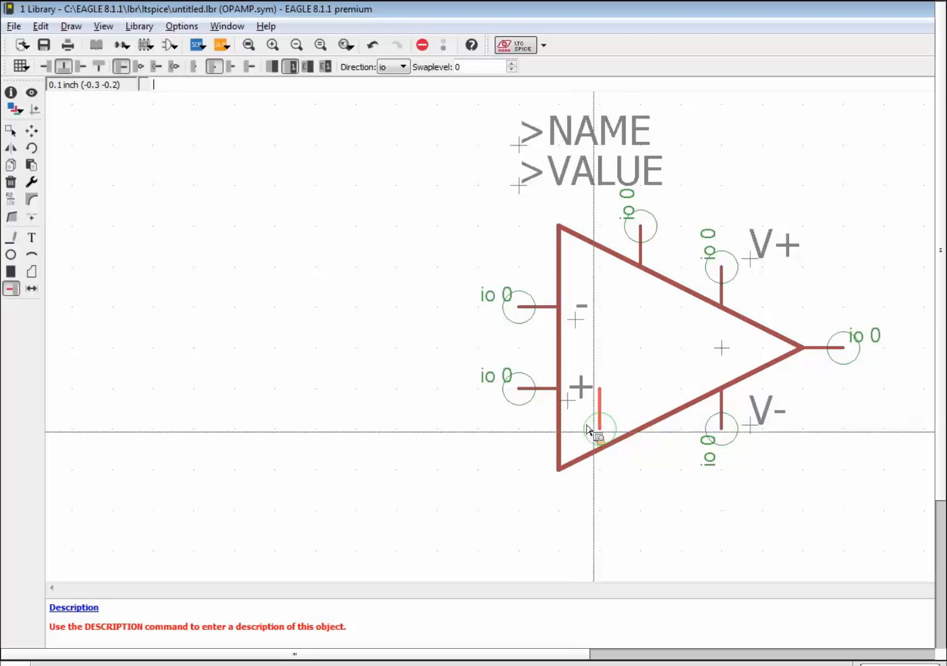
left_click(635, 476)
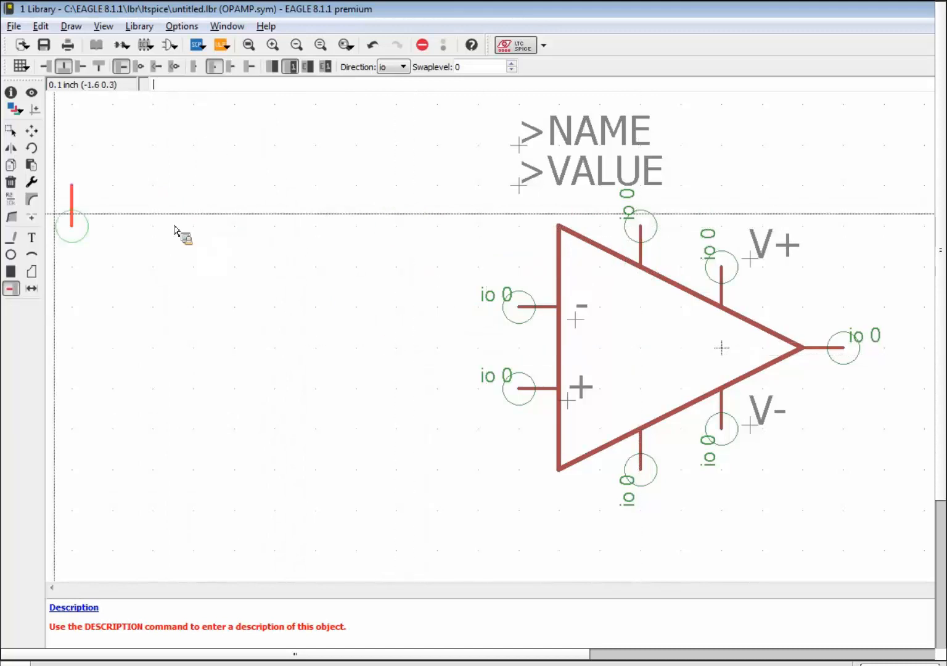
Move the upper-slope pin below the triangle and align the other bottom pin beside it.
left_click(32, 131)
left_click(640, 225)
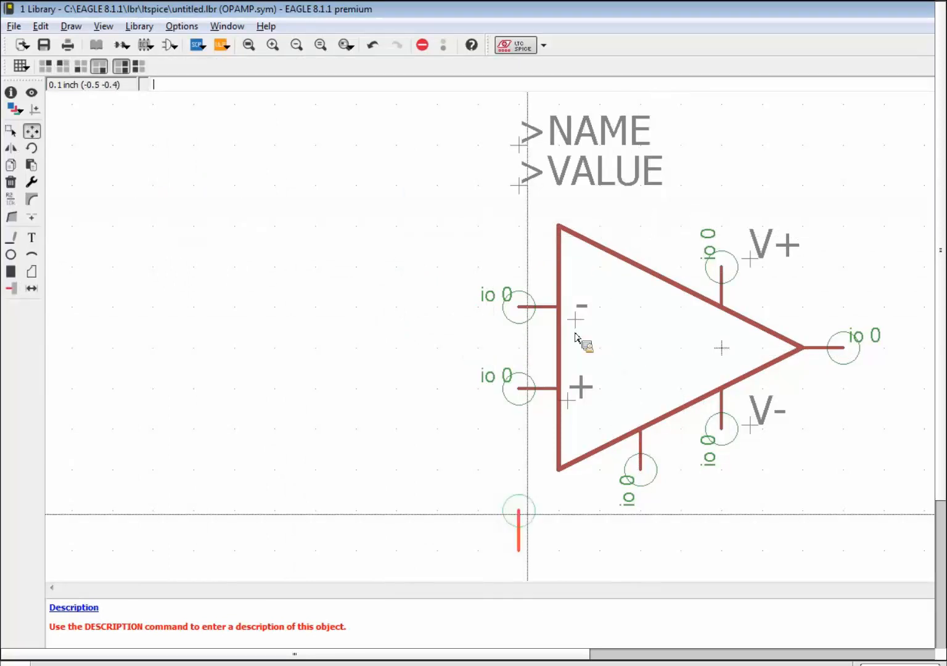
left_click(585, 514)
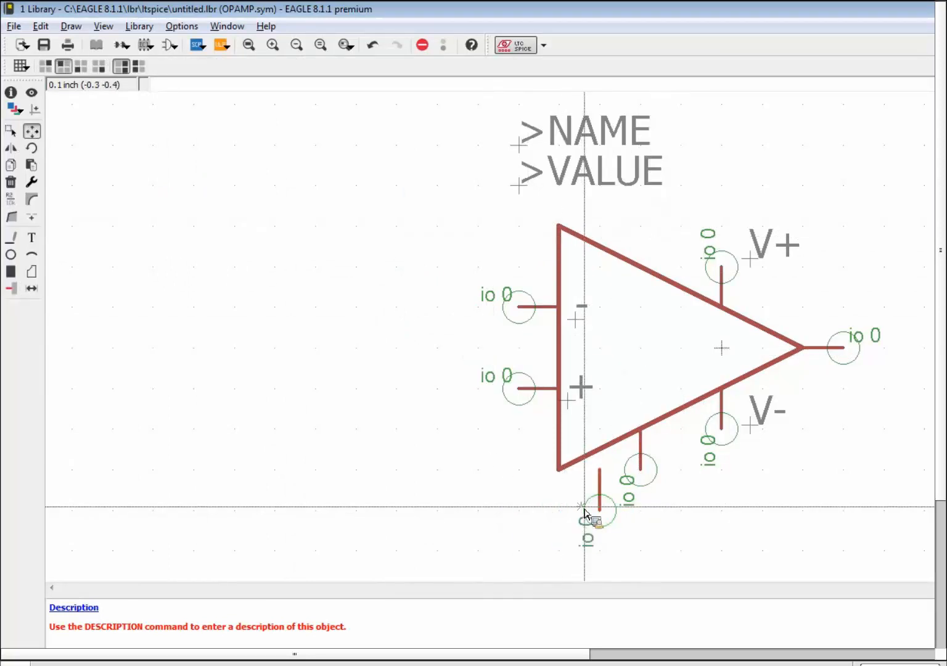
left_click(648, 515)
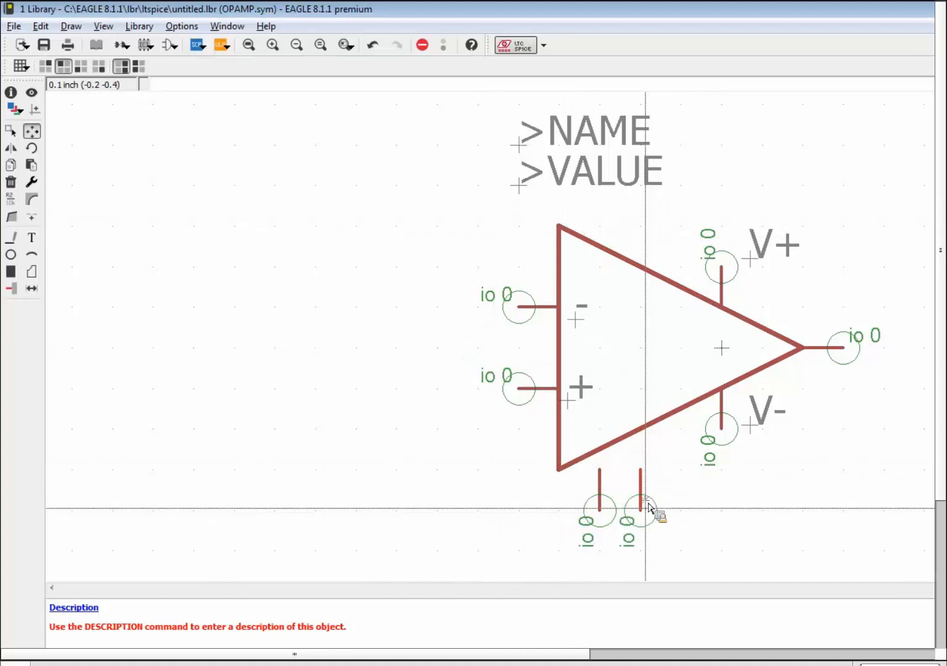
scroll(573, 468, "up", 4)
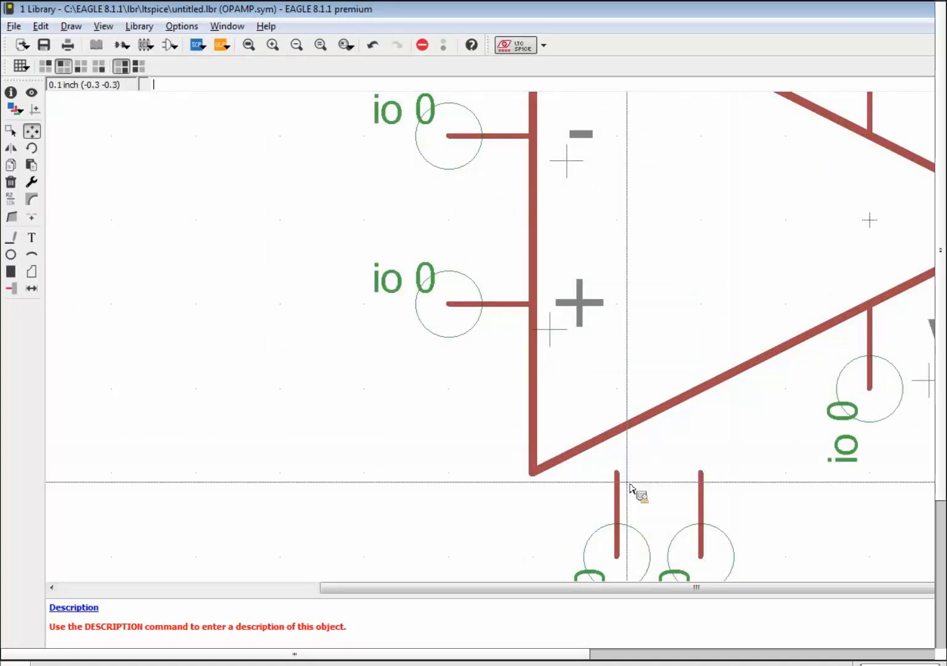
scroll(632, 490, "down", 4)
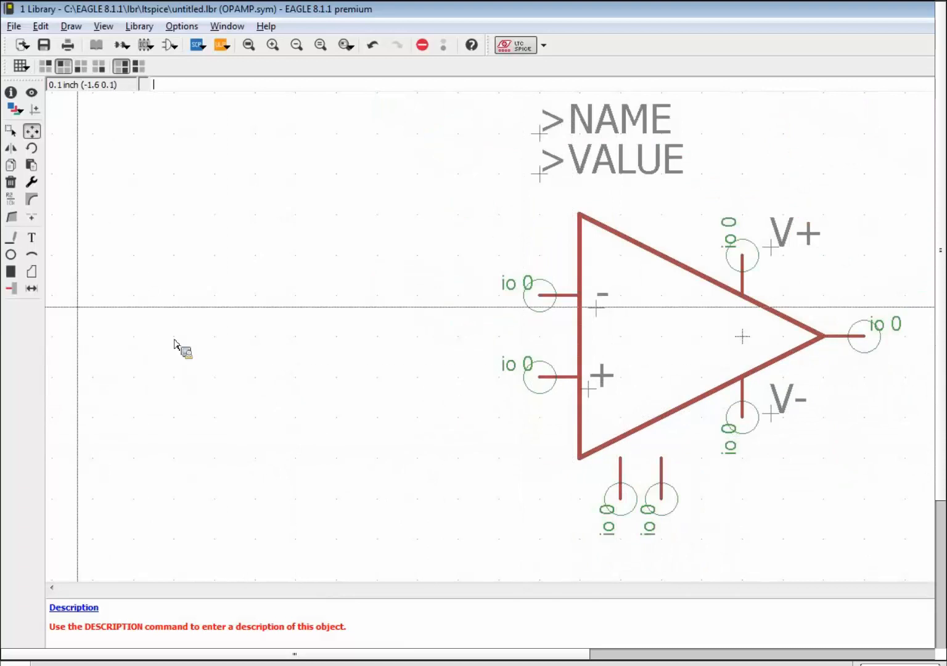
left_click(10, 288)
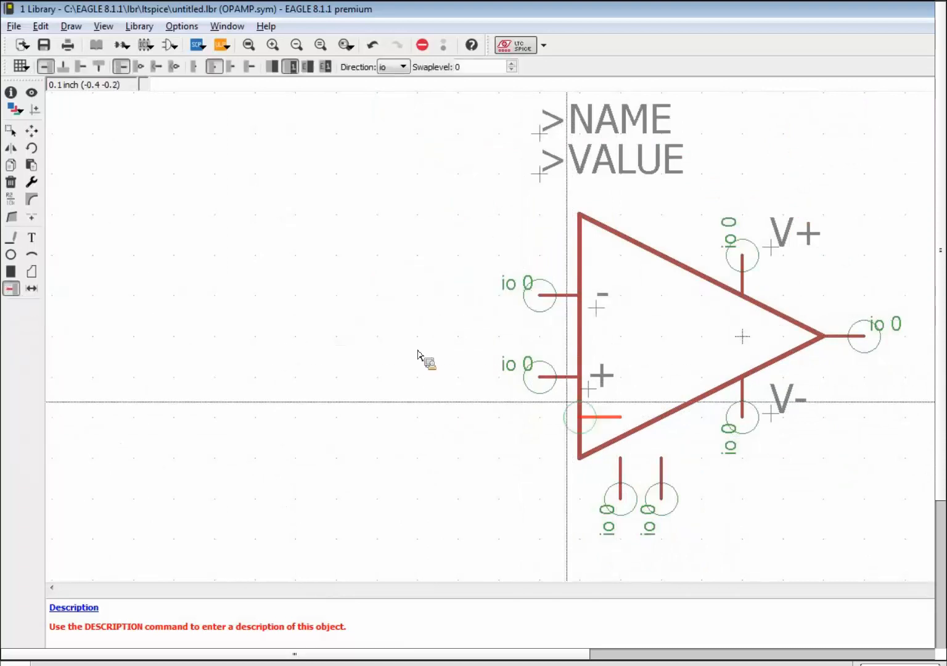
Draw 0.006-wide wires on layer 94 Symbols joining both bottom pins to the triangle's lower edge.
left_click(11, 237)
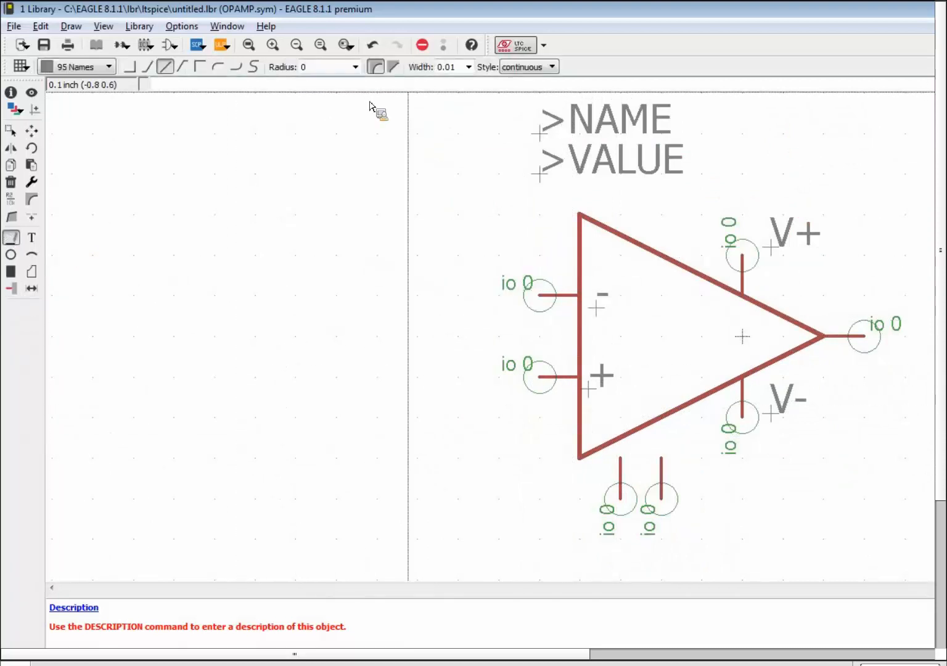
left_click(469, 67)
left_click(454, 75)
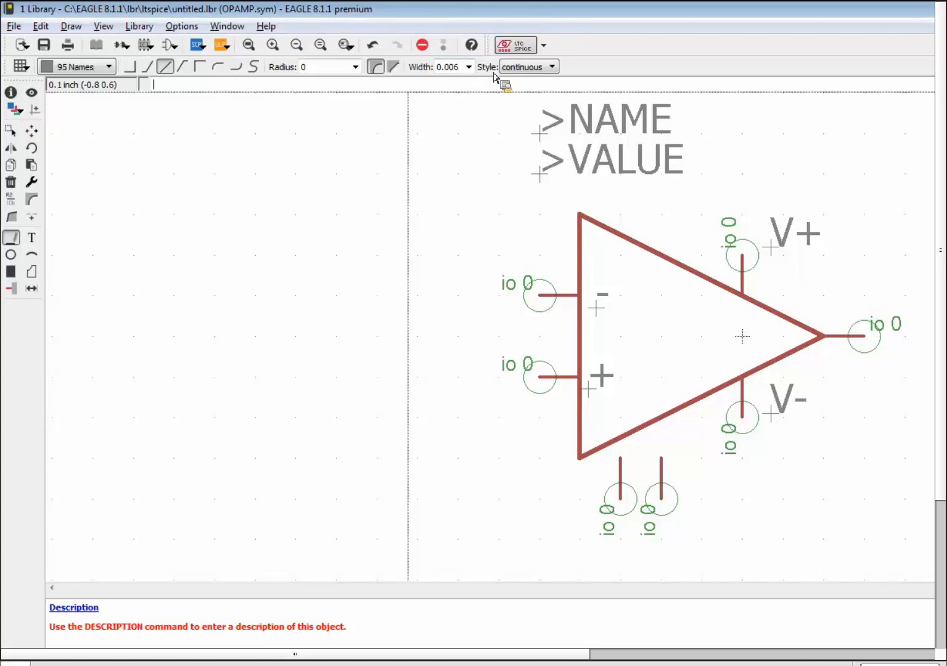
left_click(620, 458)
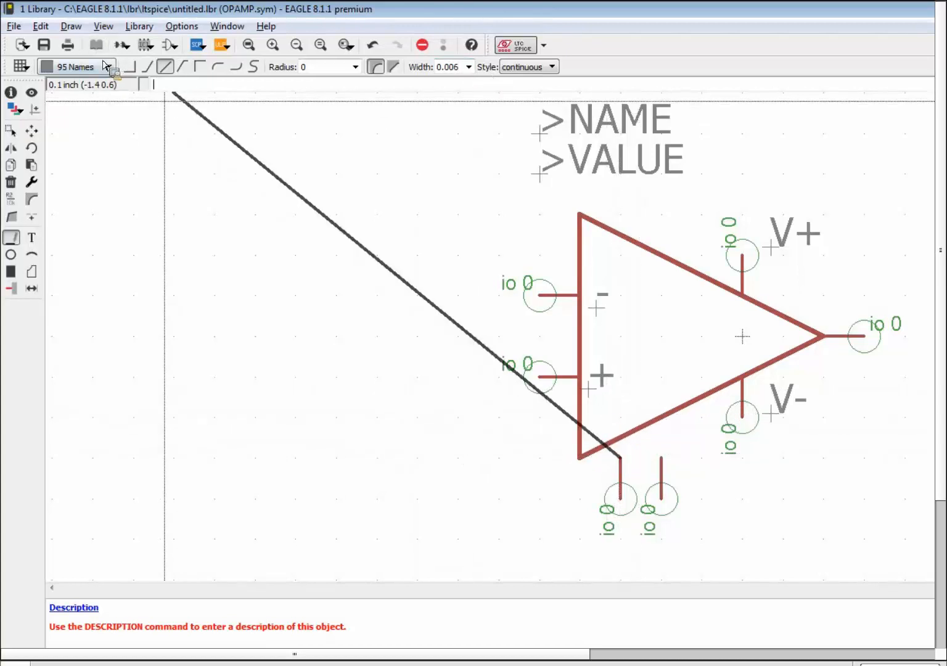
left_click(106, 66)
left_click(92, 133)
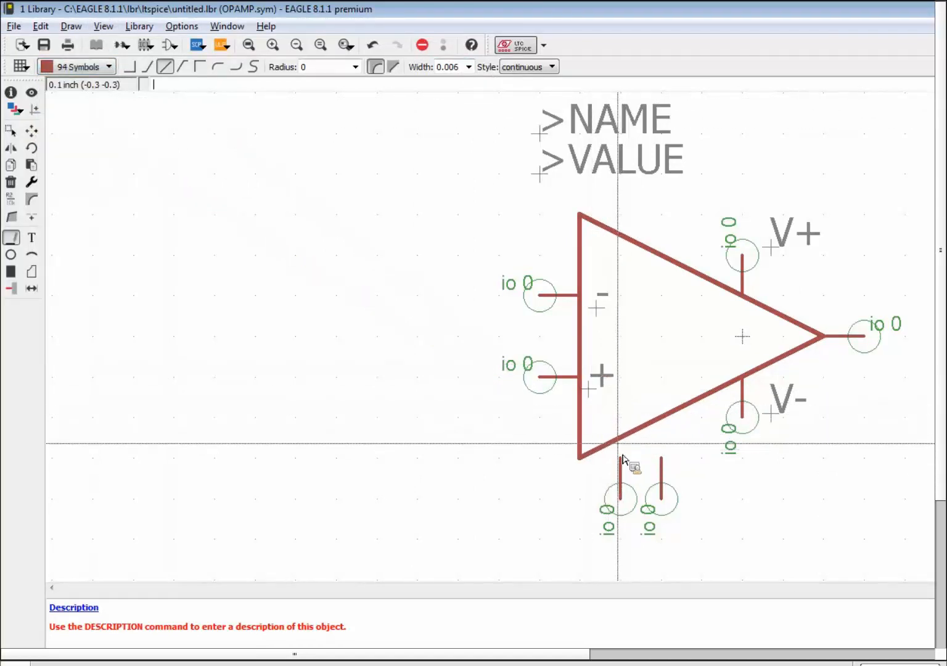
scroll(623, 460, "up", 5)
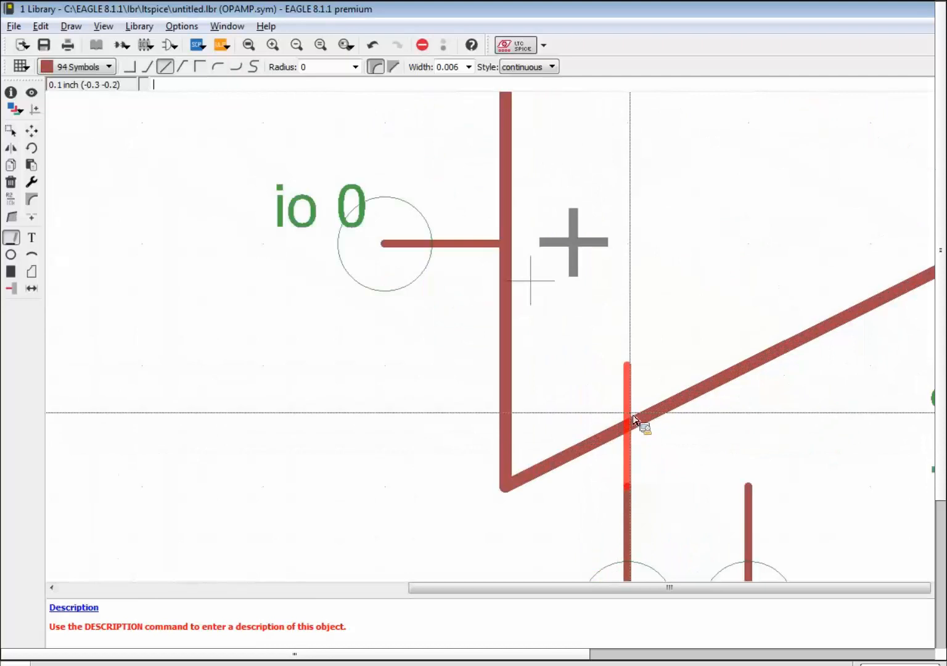
key("alt")
left_click(632, 425)
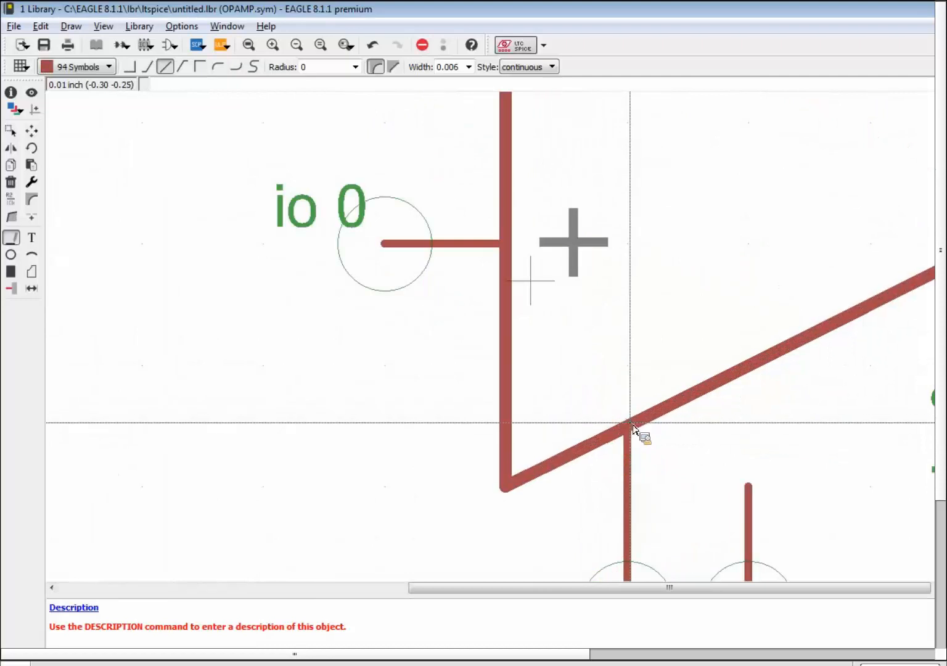
left_click(748, 486)
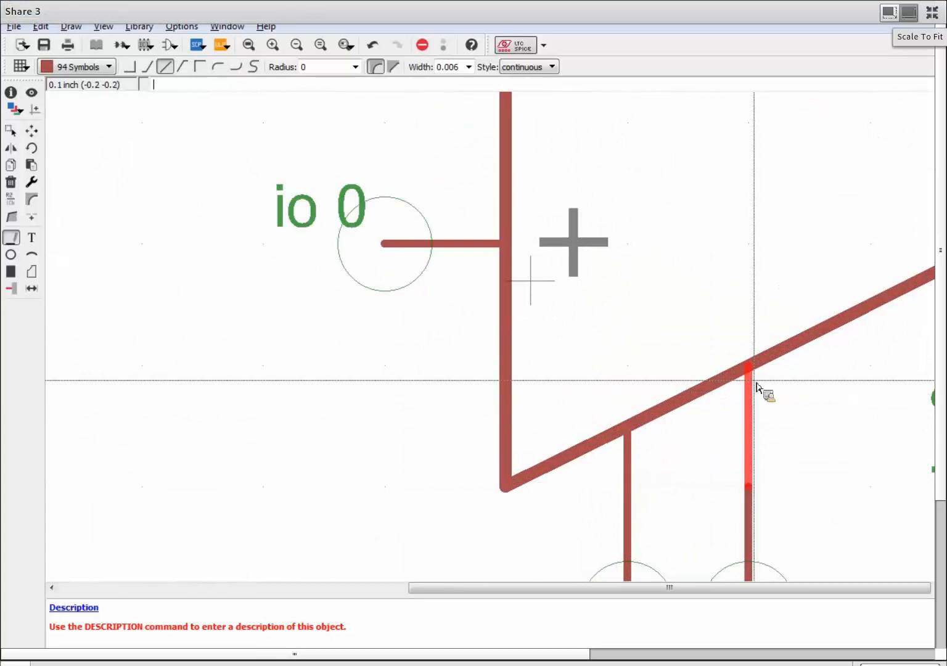
left_click(763, 389)
key("alt+F2")
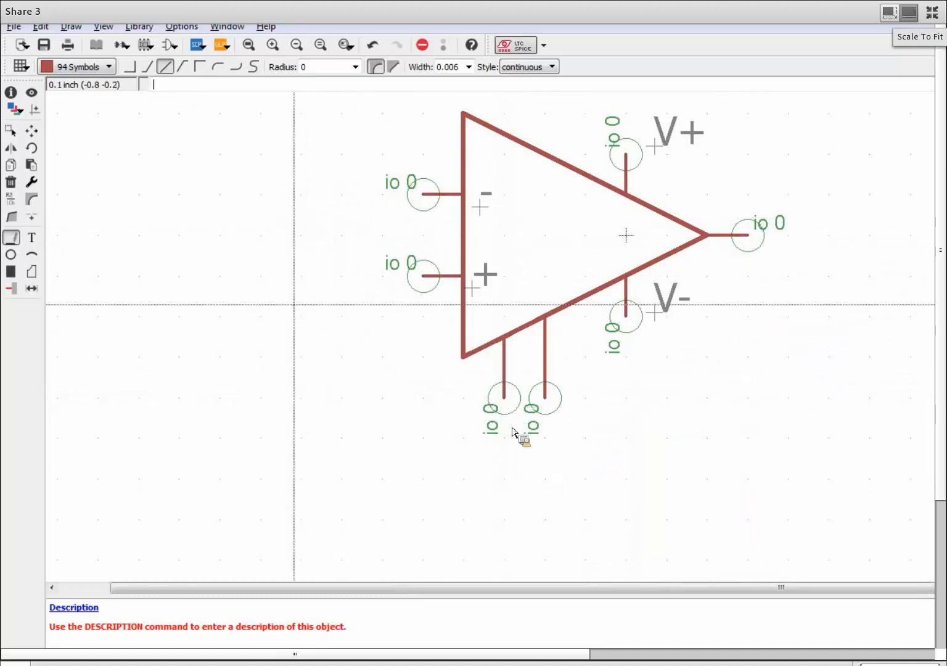
Name the two bottom pins NULL and NULL@1.
left_click(11, 198)
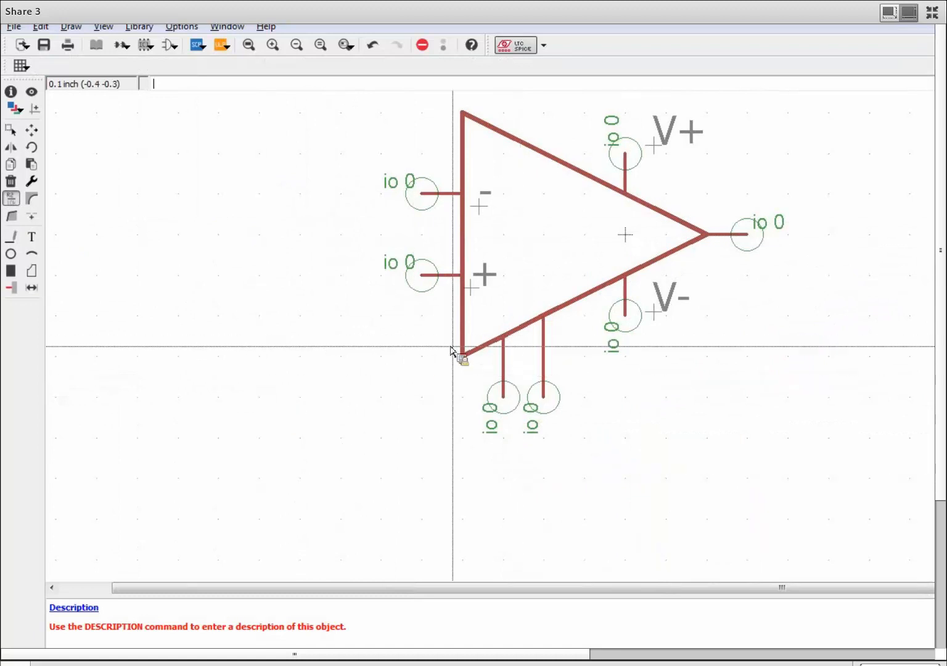
left_click(503, 407)
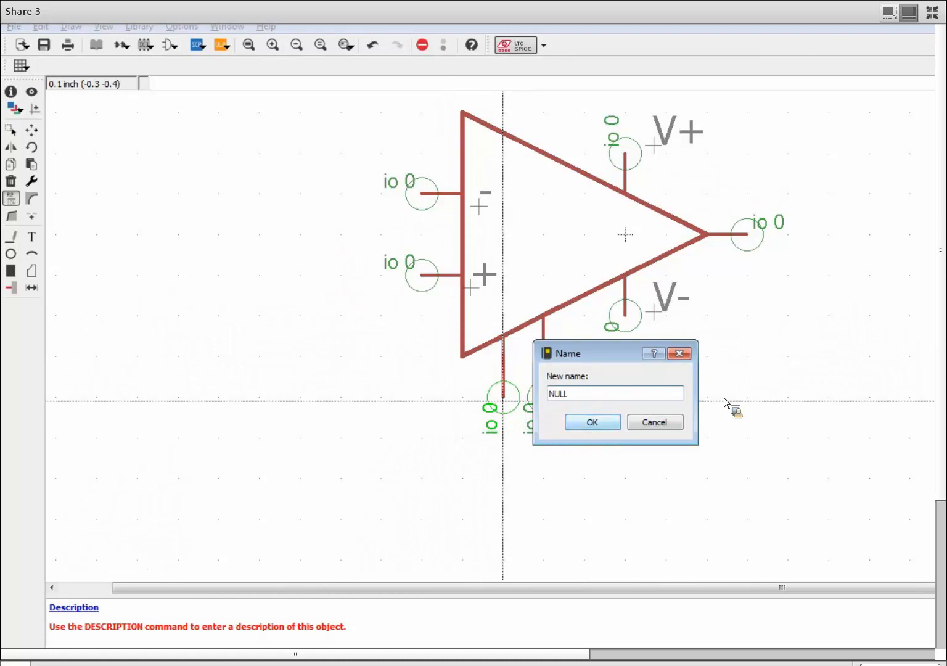
left_click(602, 427)
left_click(538, 398)
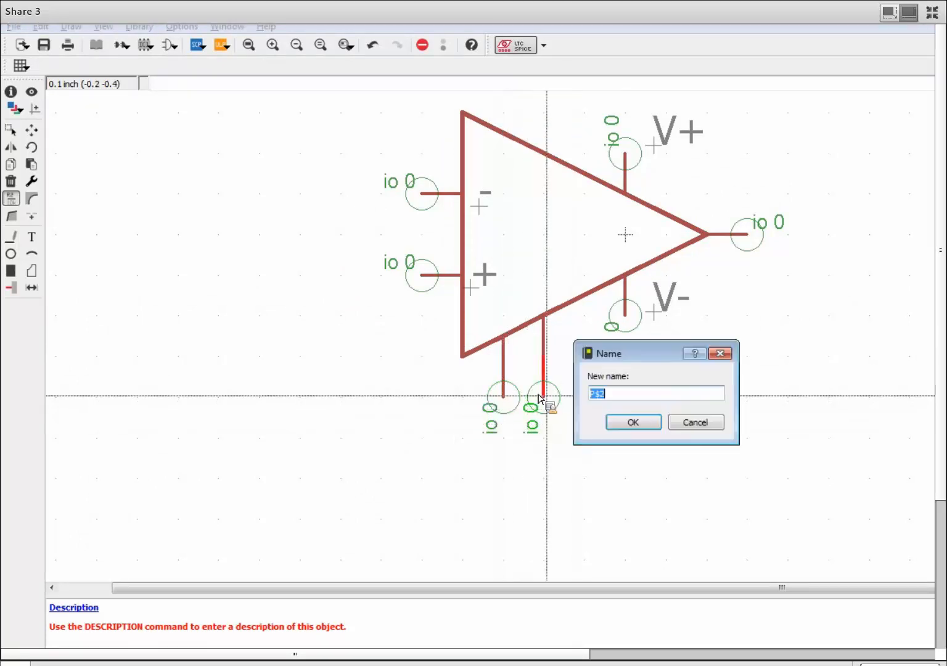
left_click(636, 398)
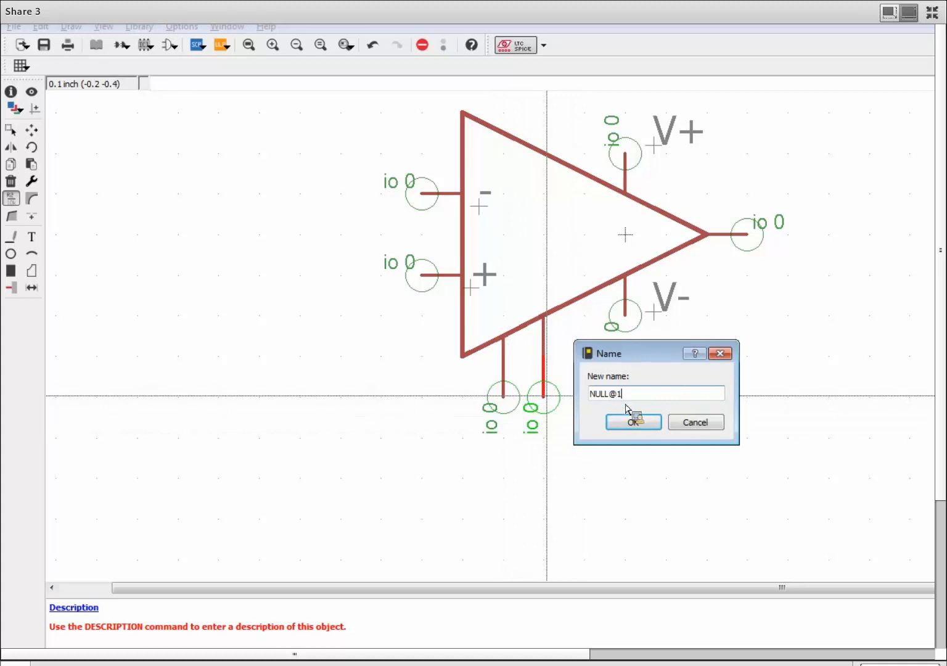
left_click(633, 423)
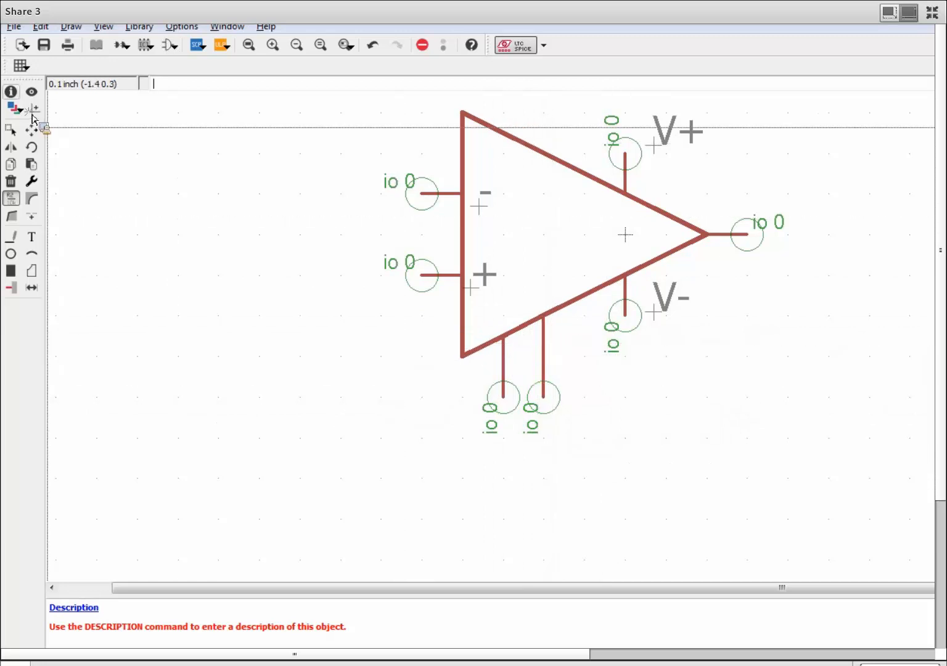
left_click(11, 91)
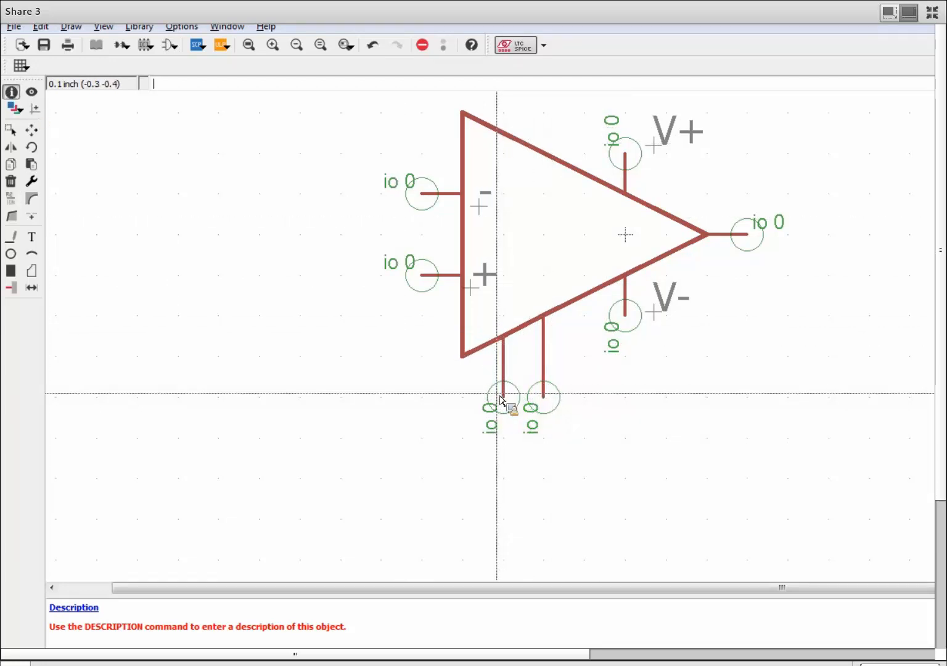
left_click(503, 397)
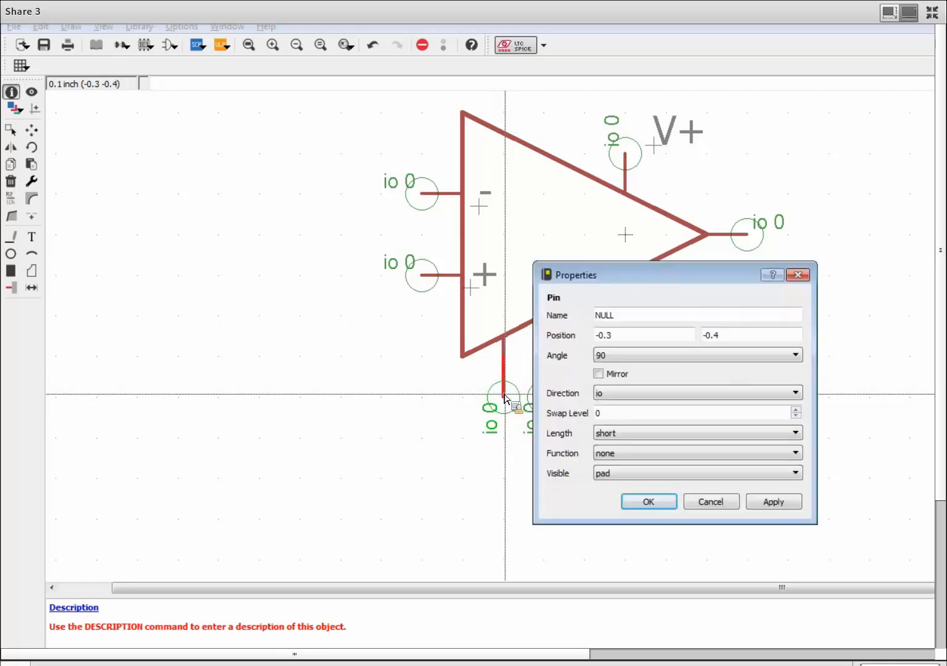
left_click(715, 501)
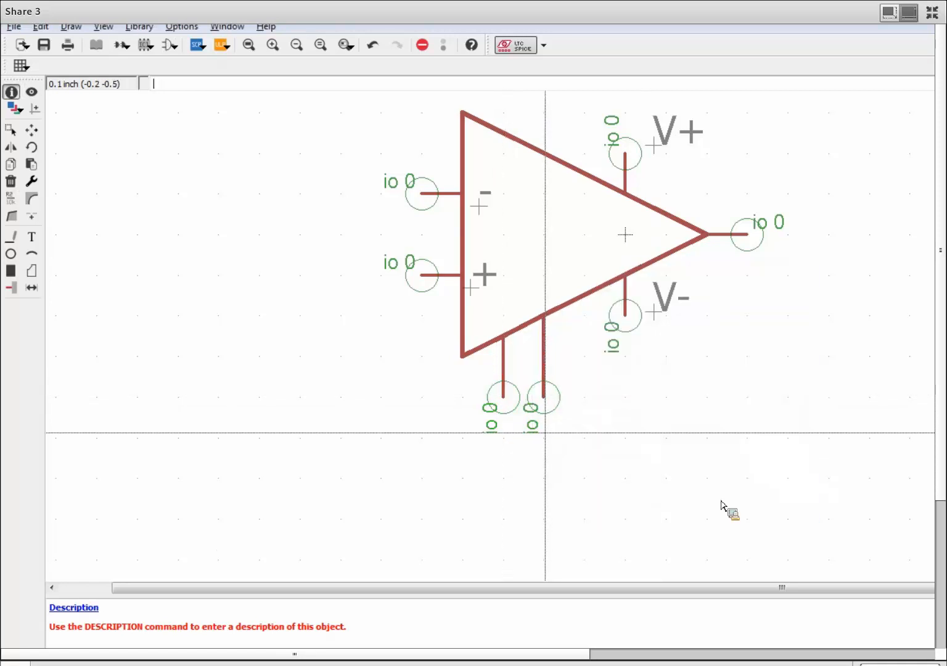
left_click(542, 412)
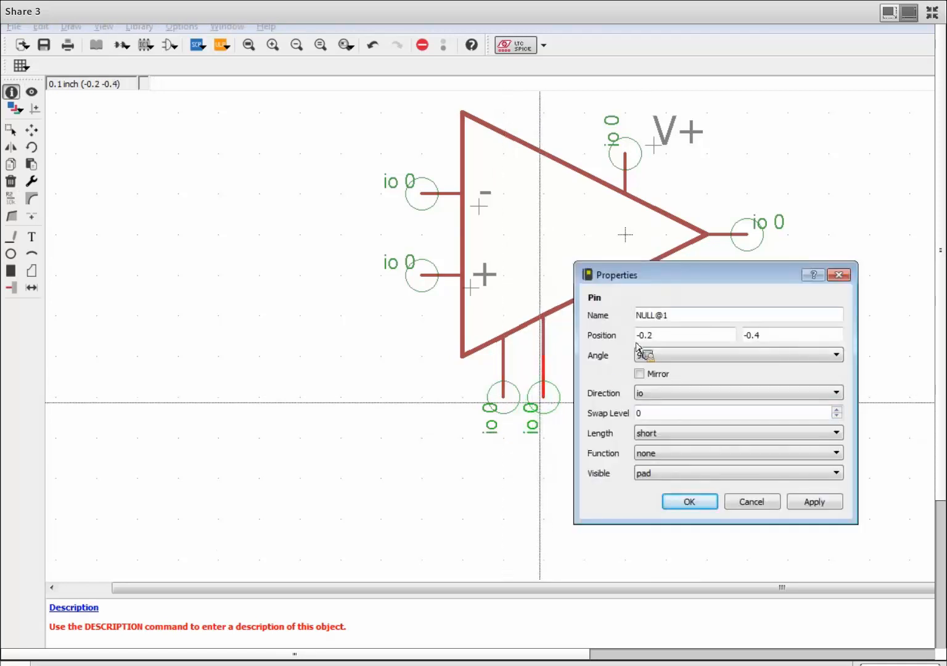
left_click(773, 502)
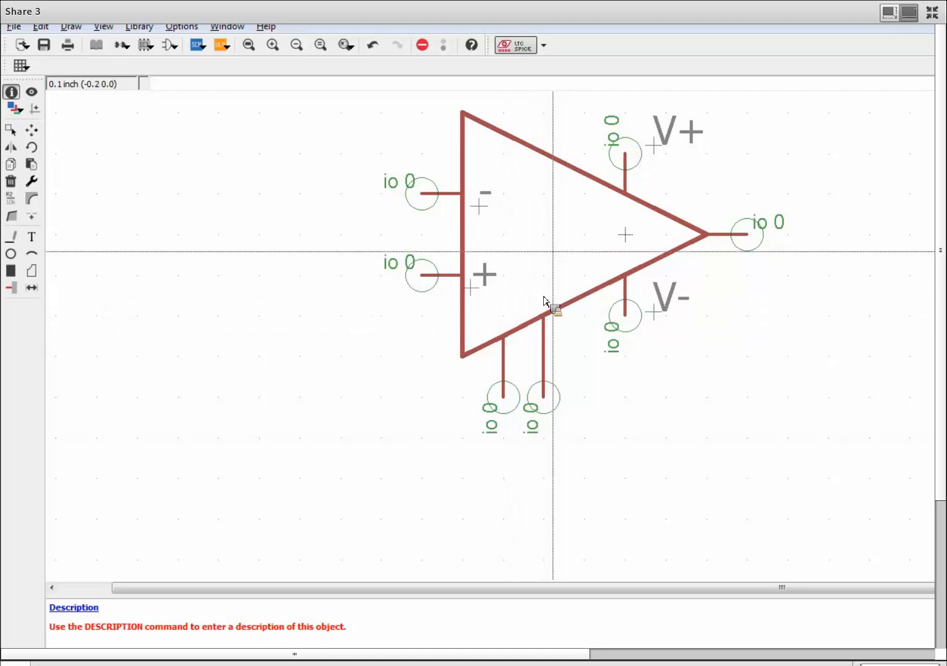
left_click(31, 129)
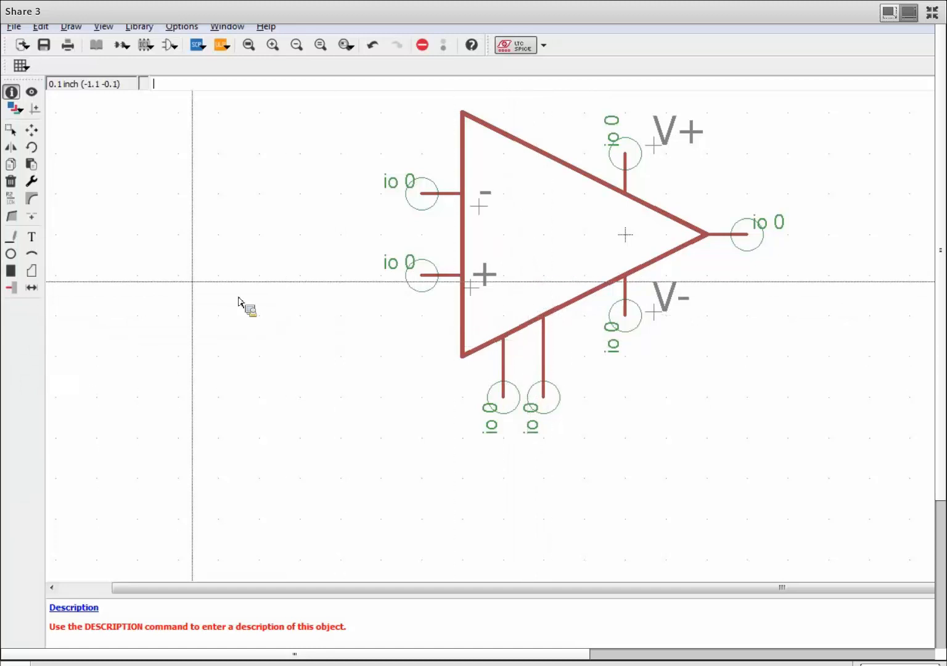
Place a vertical NULL text, size 0.05 on layer 97 Info, inside the triangle above the bottom pins.
left_click(32, 237)
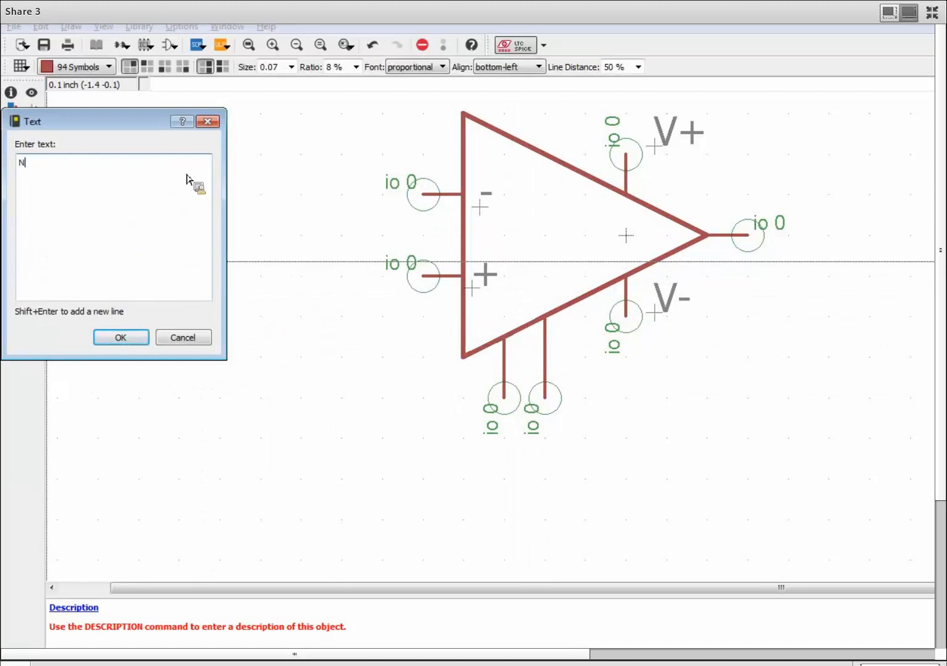
type("Nul")
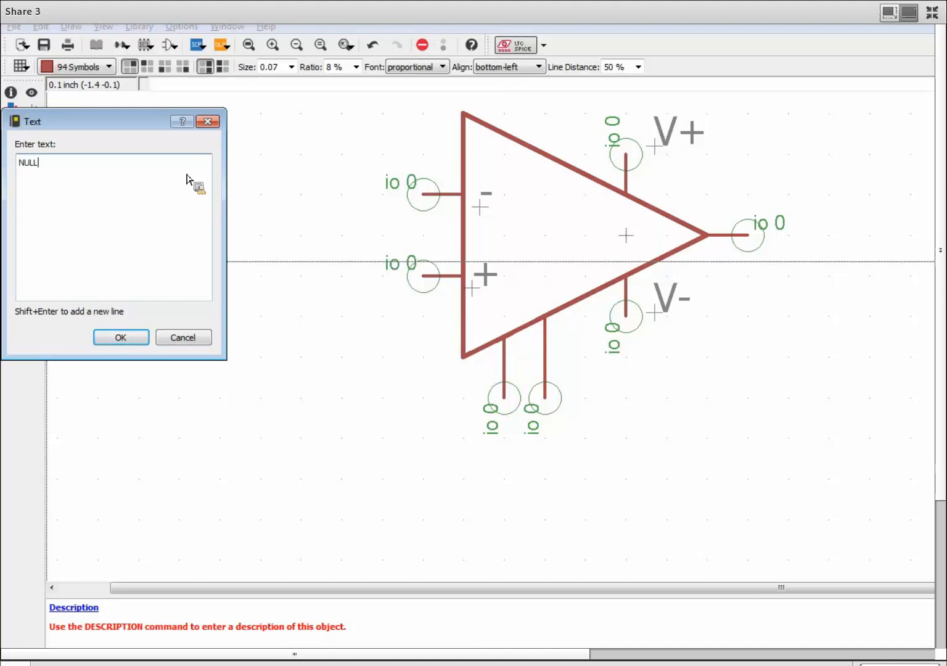
type("S")
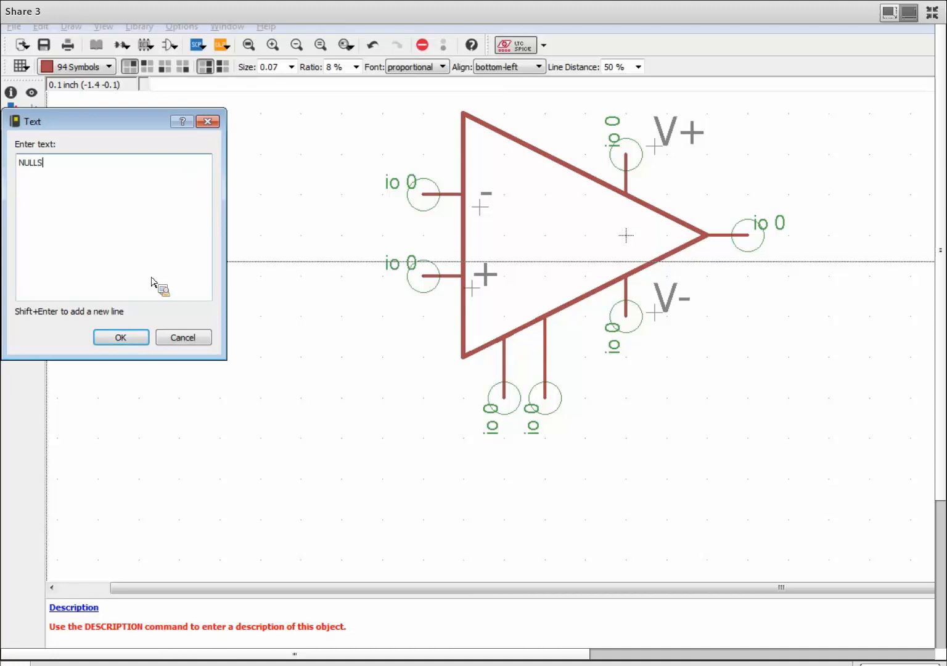
left_click(121, 339)
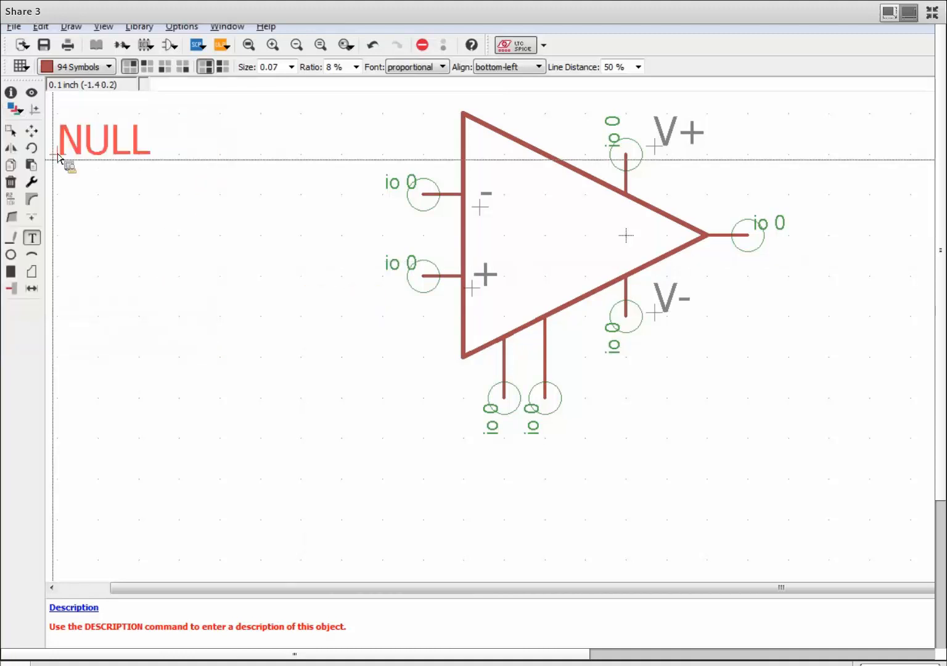
left_click(114, 71)
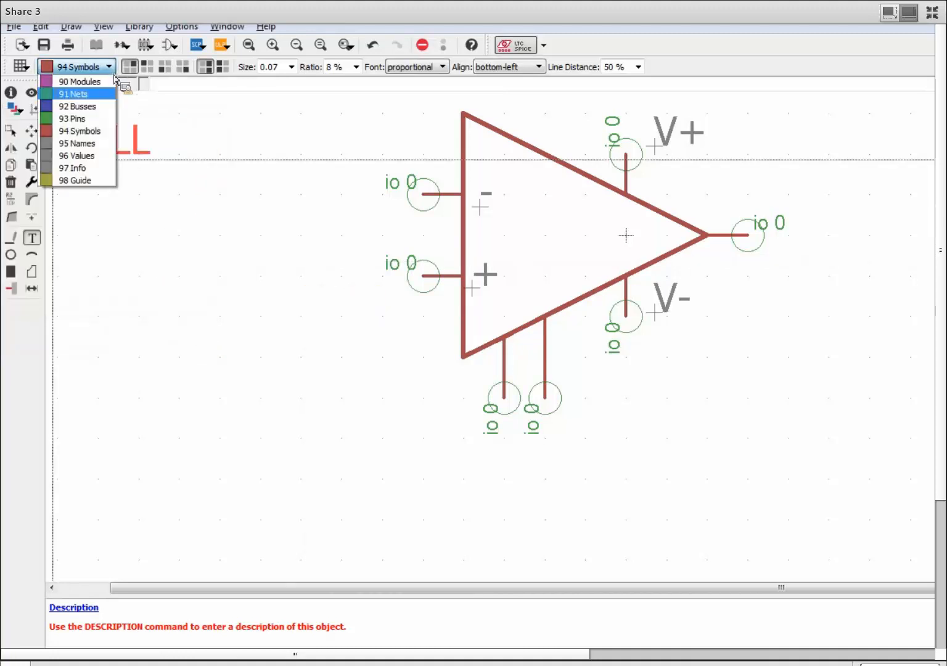
left_click(105, 167)
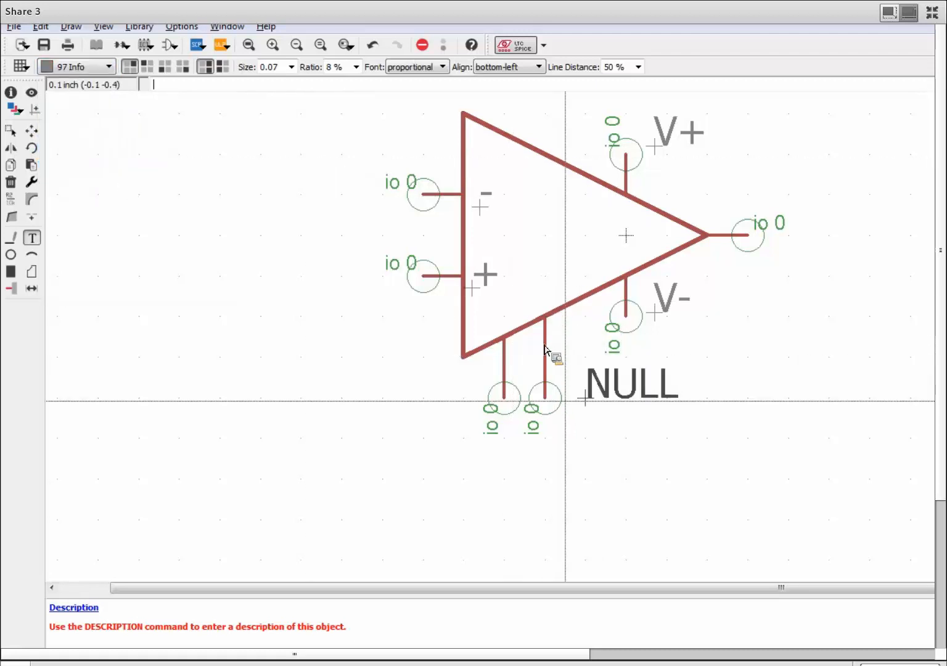
right_click(530, 265)
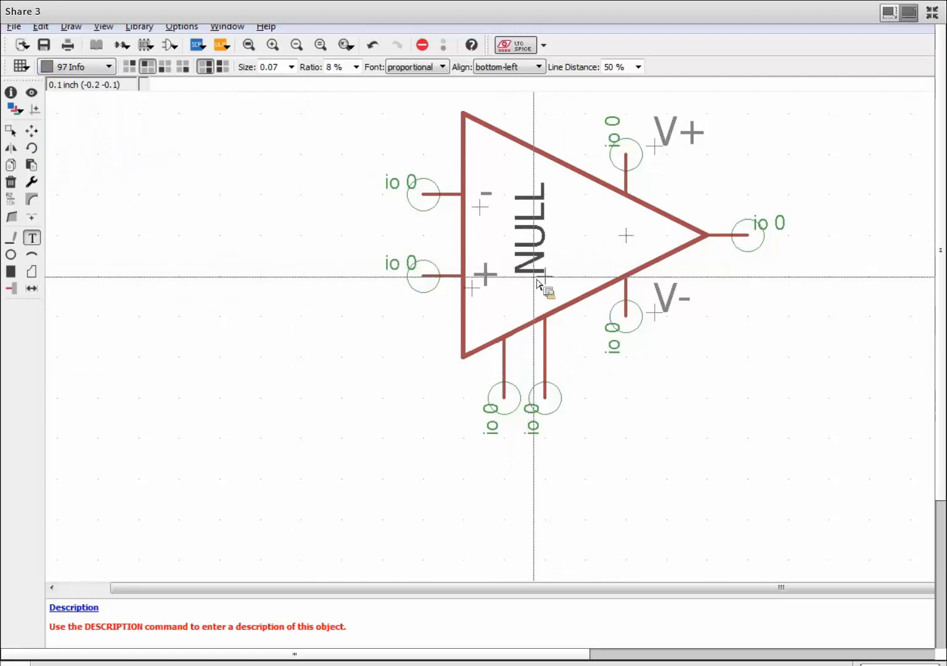
left_click(291, 66)
left_click(296, 129)
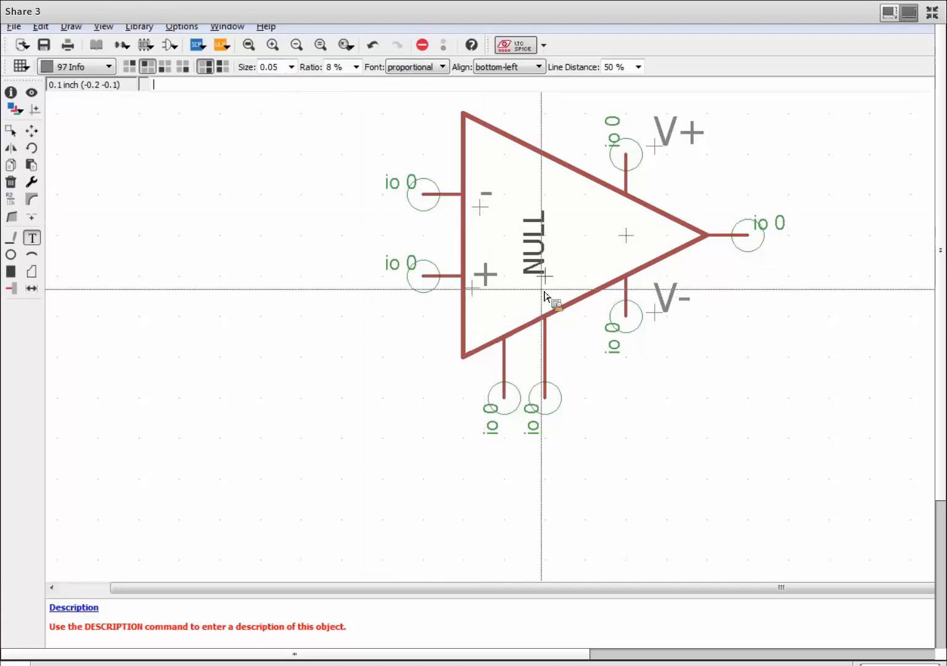
key("alt")
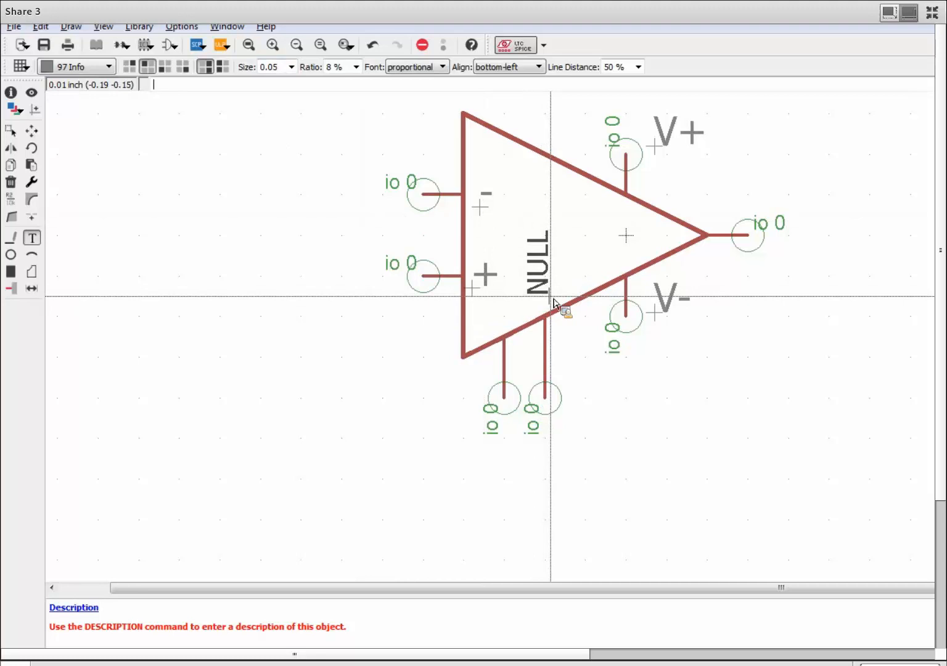
left_click(554, 302)
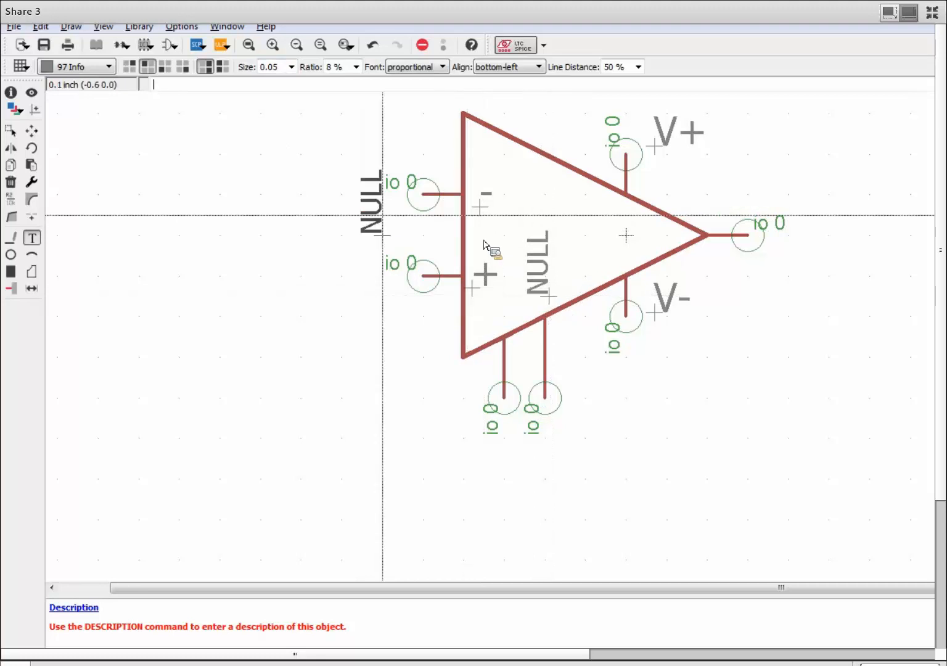
key("Escape")
key("Escape")
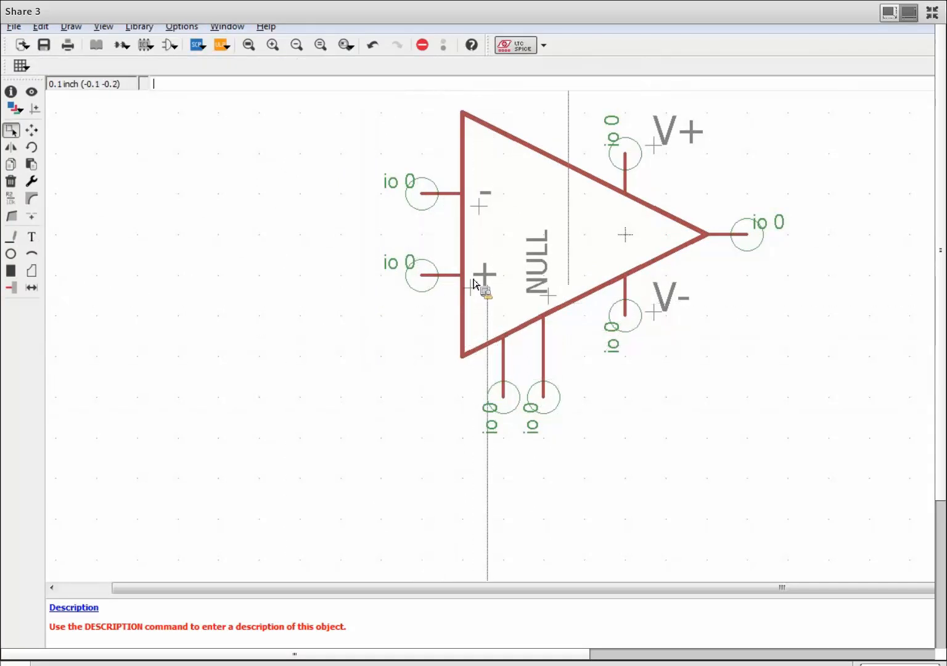
scroll(493, 336, "down", 1)
scroll(493, 339, "down", 1)
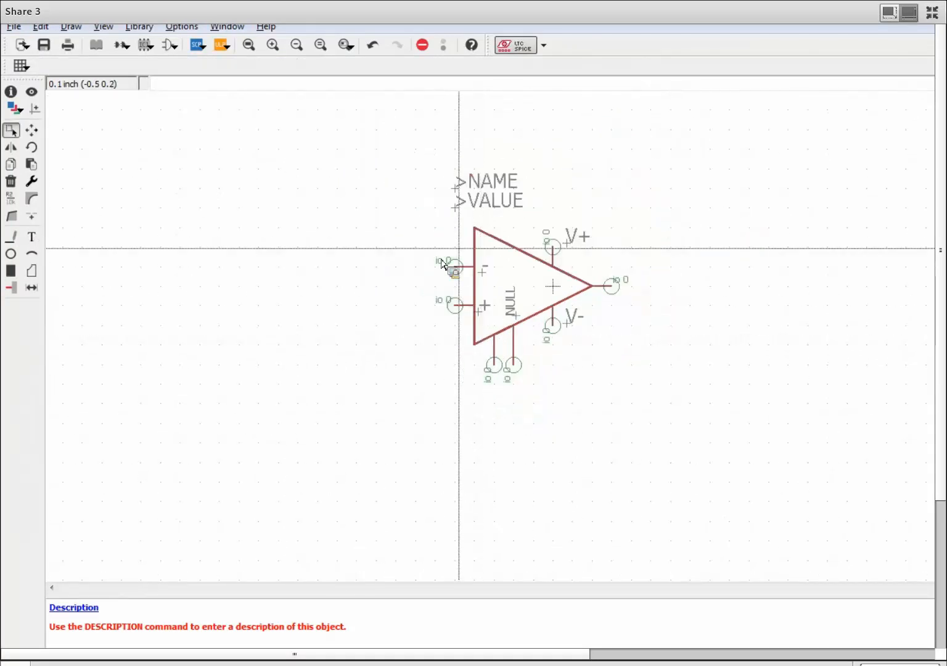
scroll(523, 271, "up", 2)
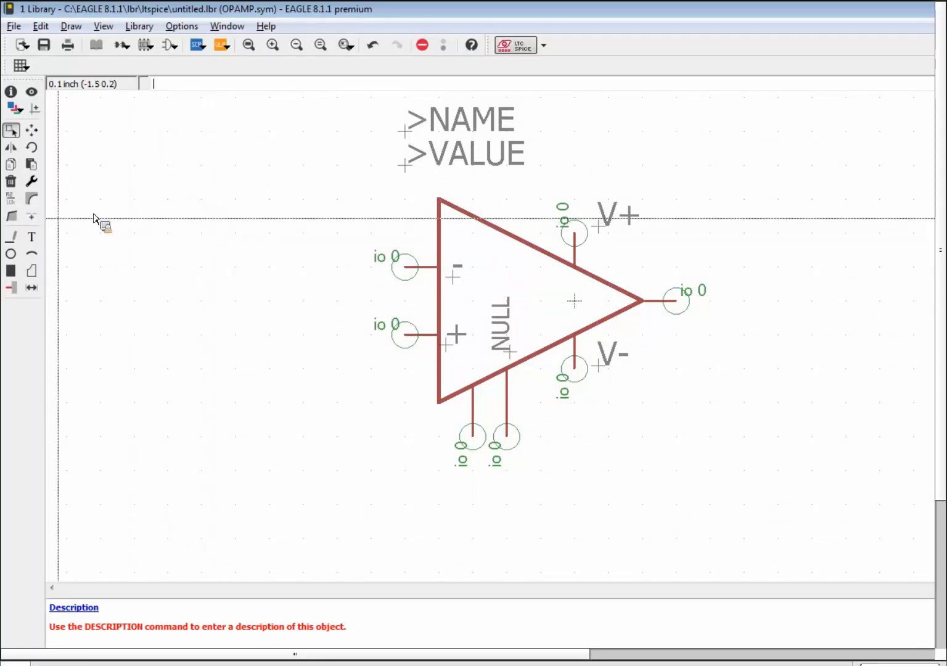
Set the output pin's direction to out.
left_click(37, 180)
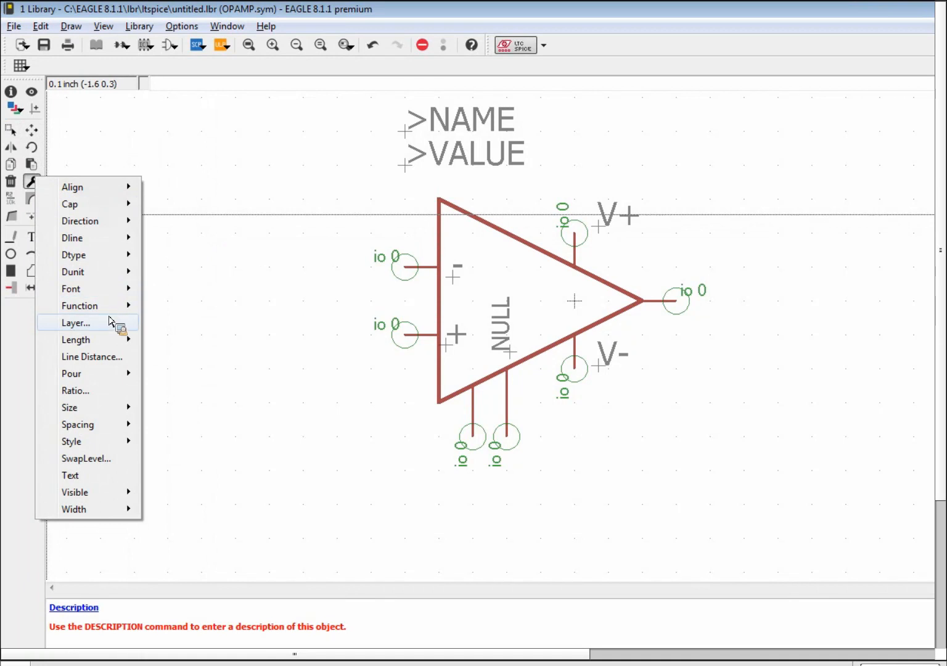
mouse_move(109, 222)
left_click(191, 256)
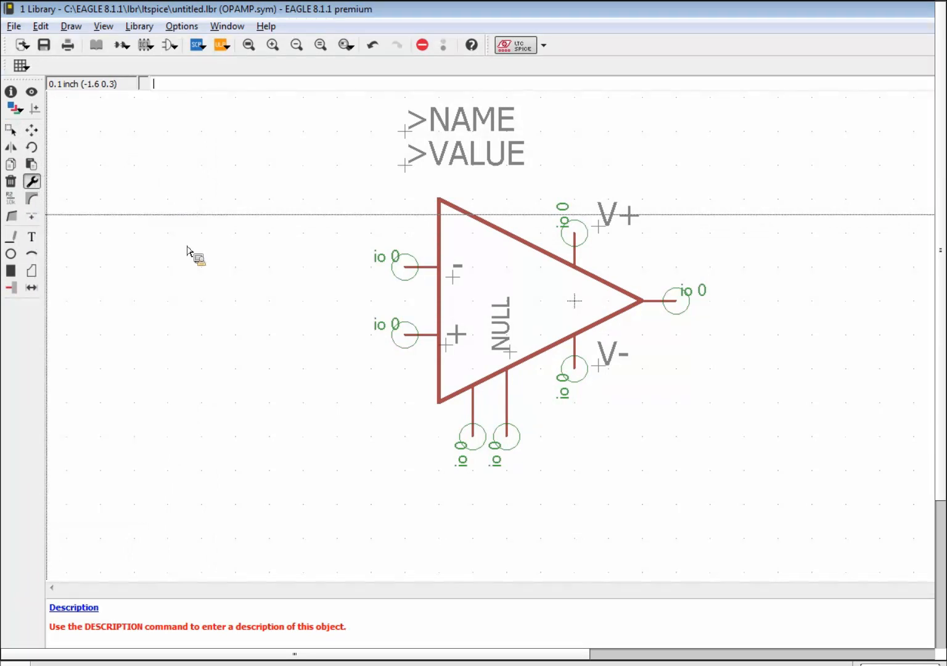
left_click(677, 301)
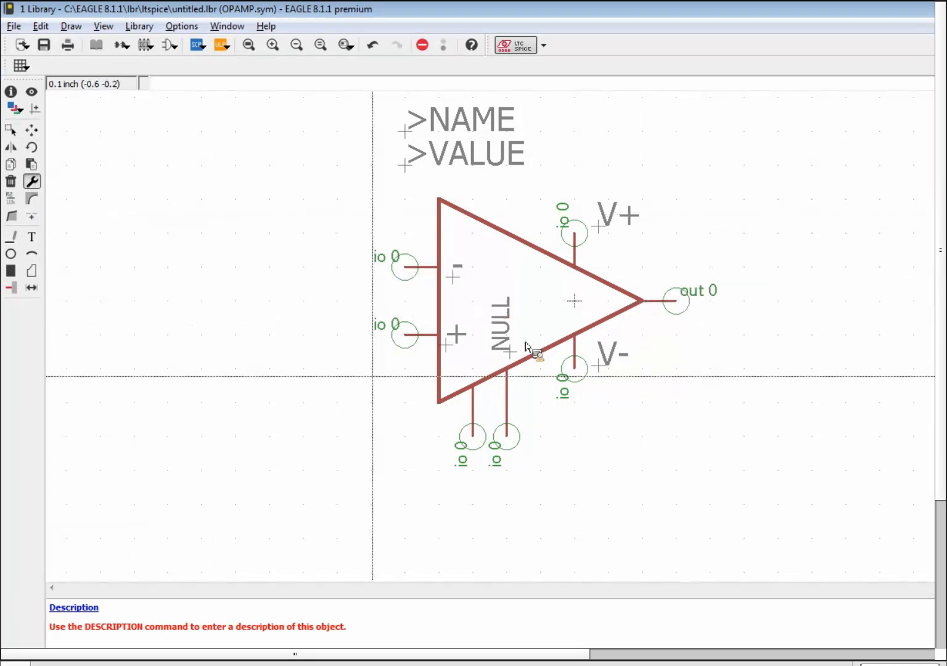
key("Escape")
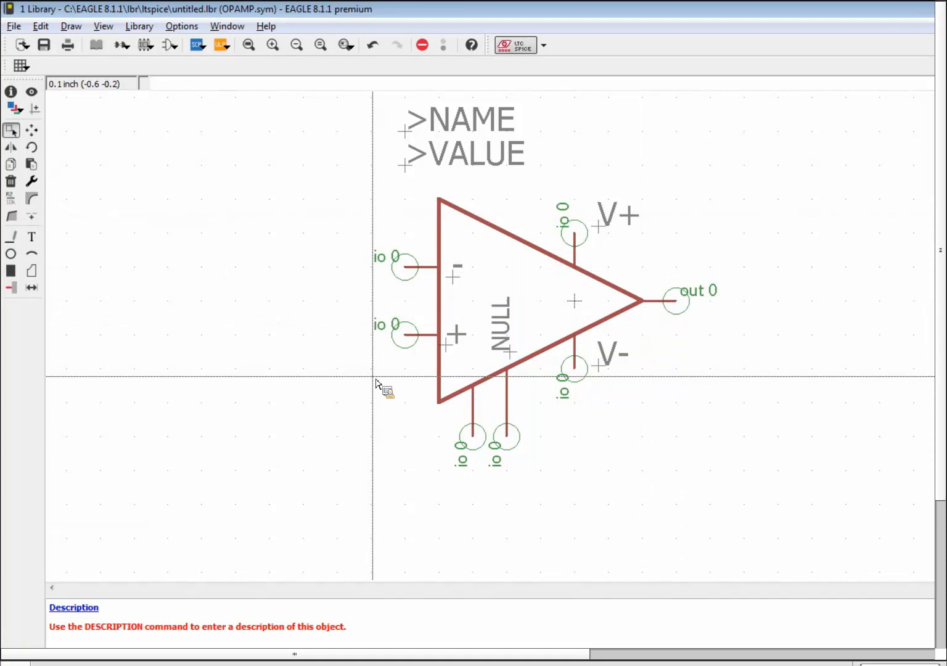
Set the V+ and V- pins' direction to pwr.
left_click(30, 181)
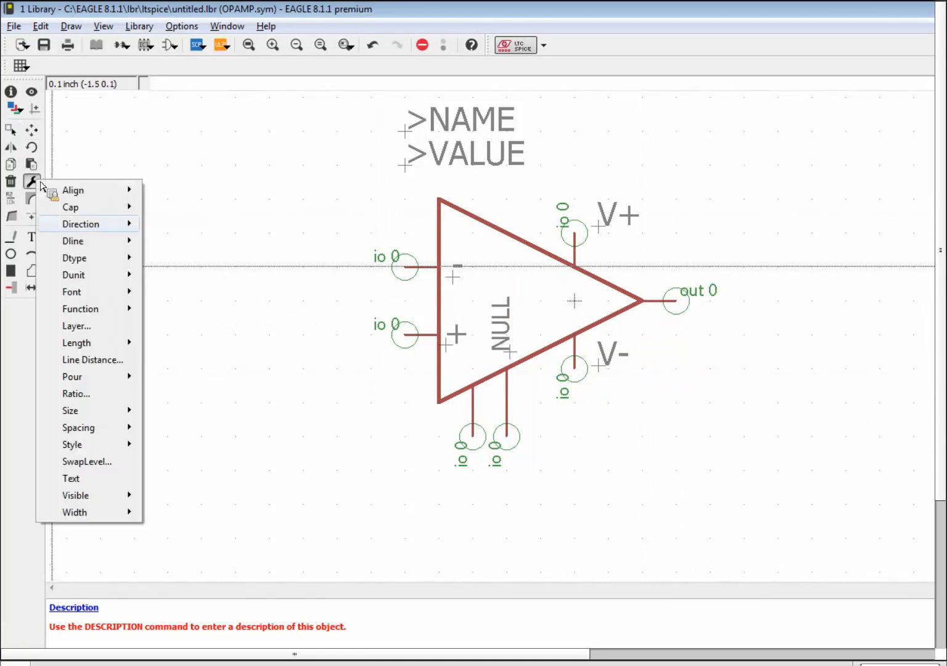
mouse_move(116, 237)
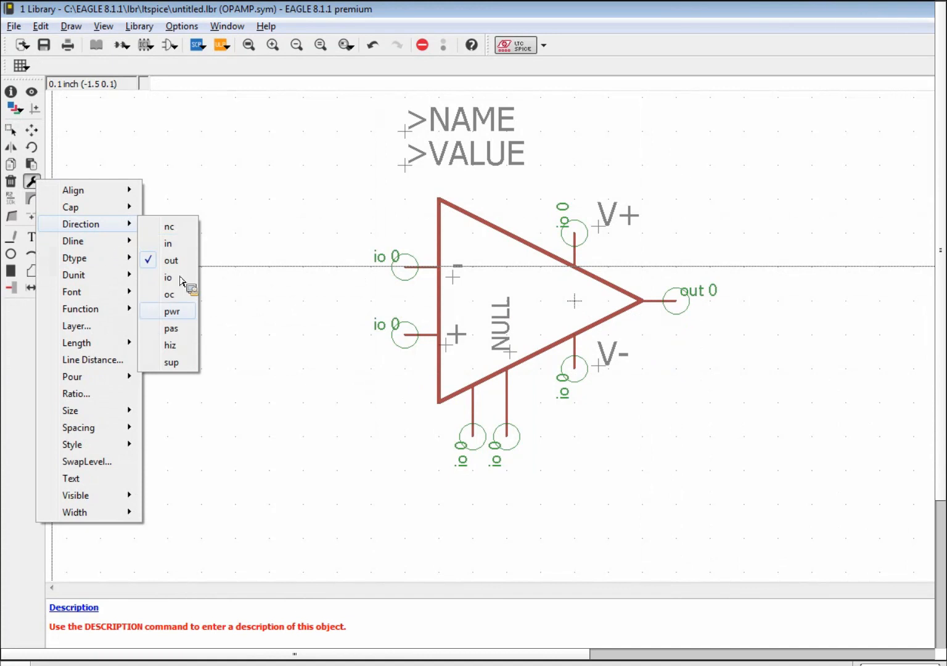
left_click(180, 313)
left_click(578, 241)
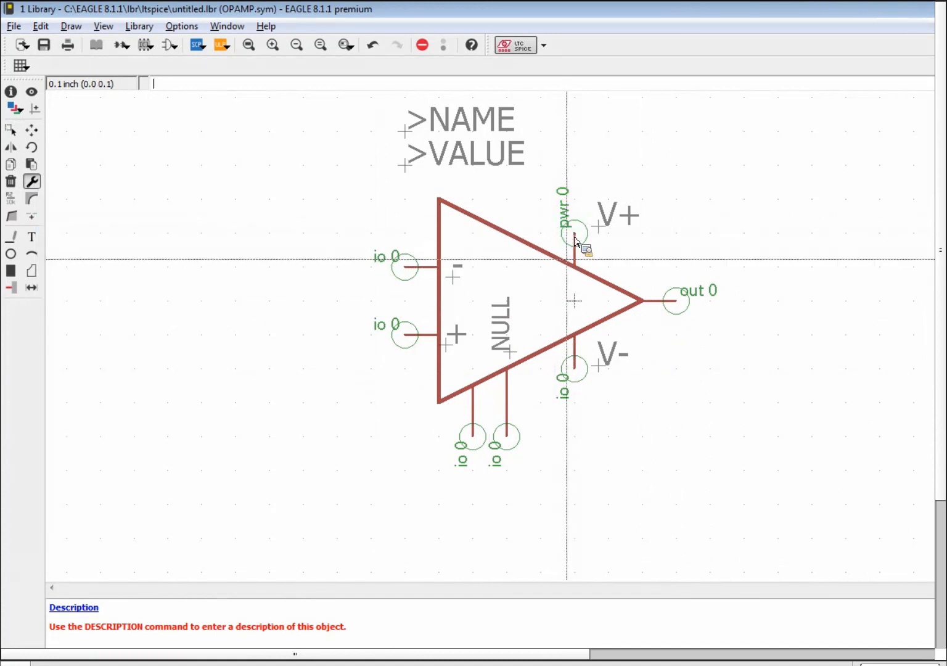
left_click(577, 369)
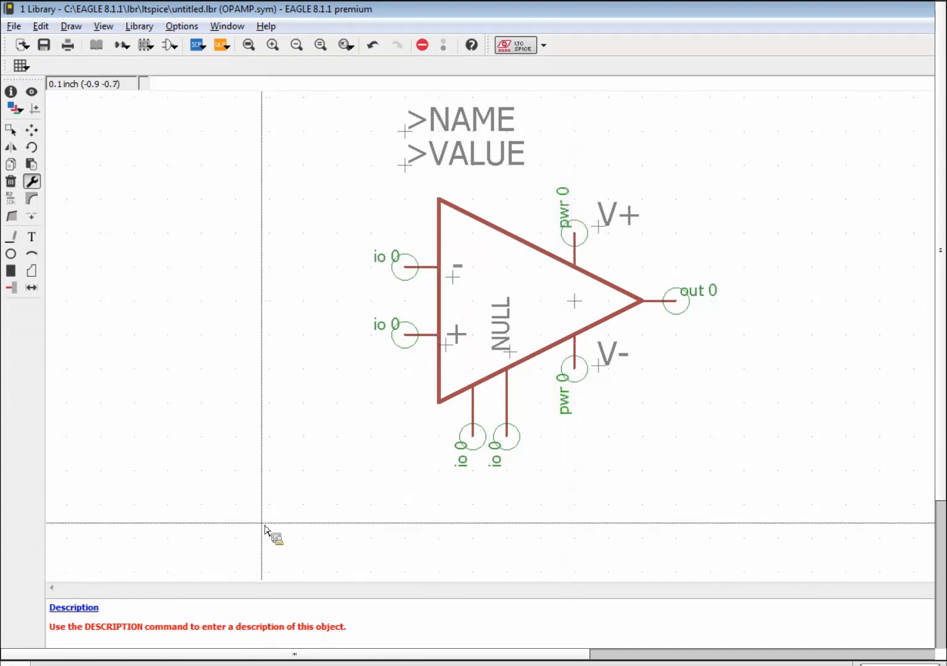
Set both input pins and the two bottom NULL pins to direction in.
left_click(31, 181)
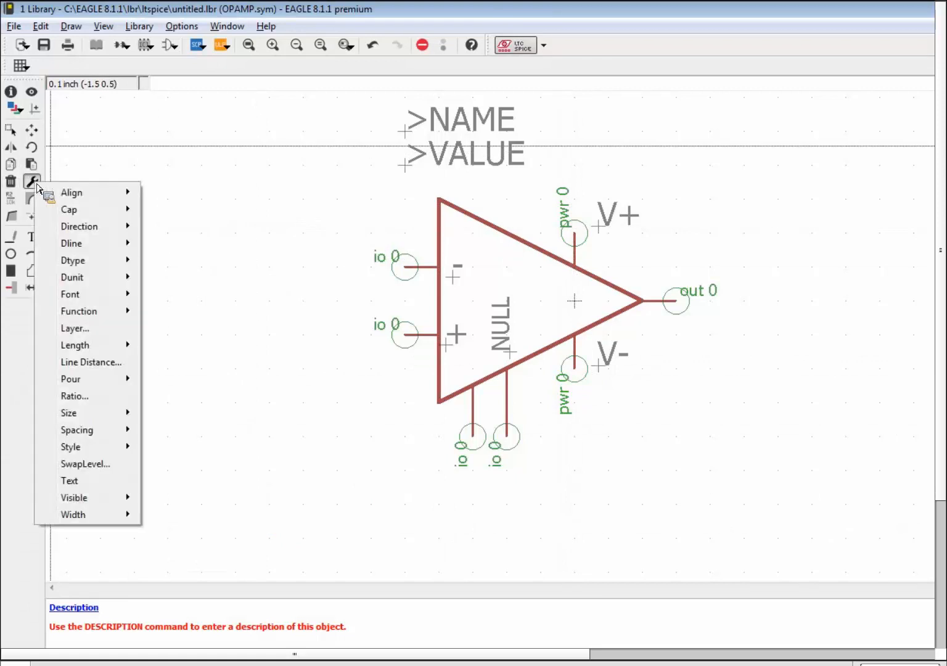
mouse_move(127, 260)
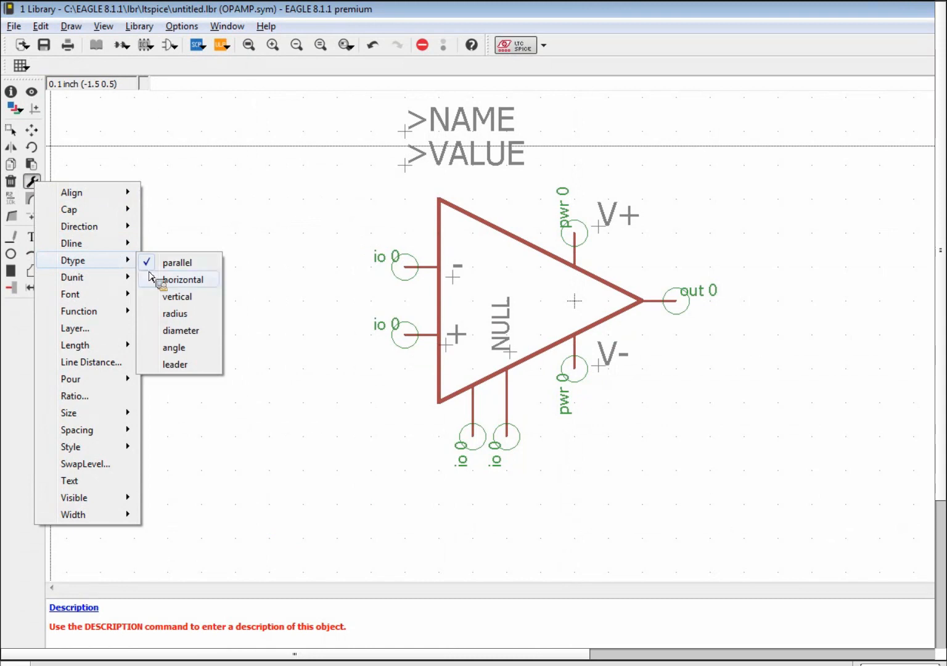
mouse_move(119, 238)
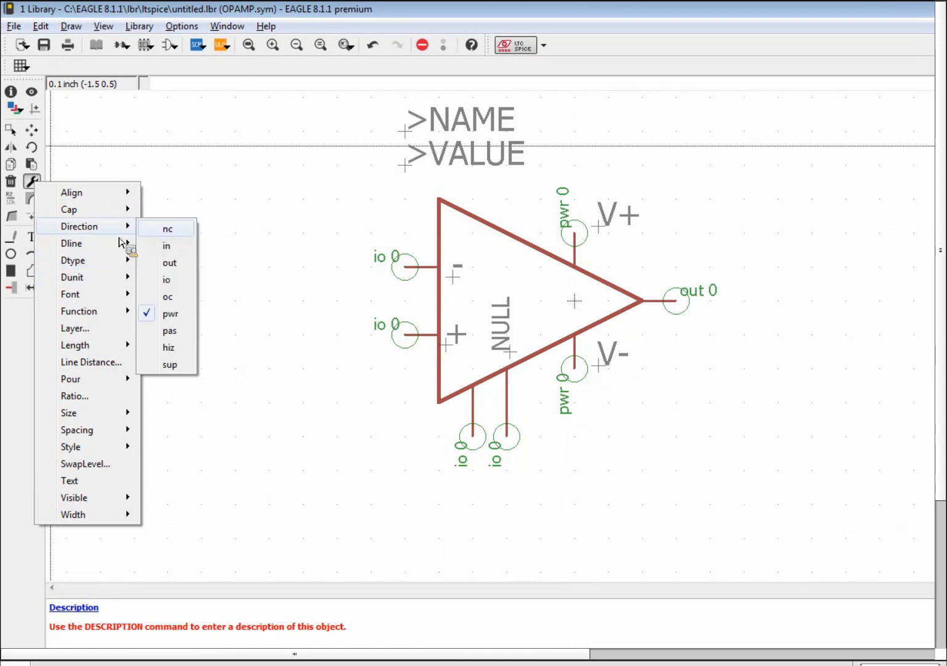
left_click(168, 245)
left_click(409, 277)
left_click(416, 357)
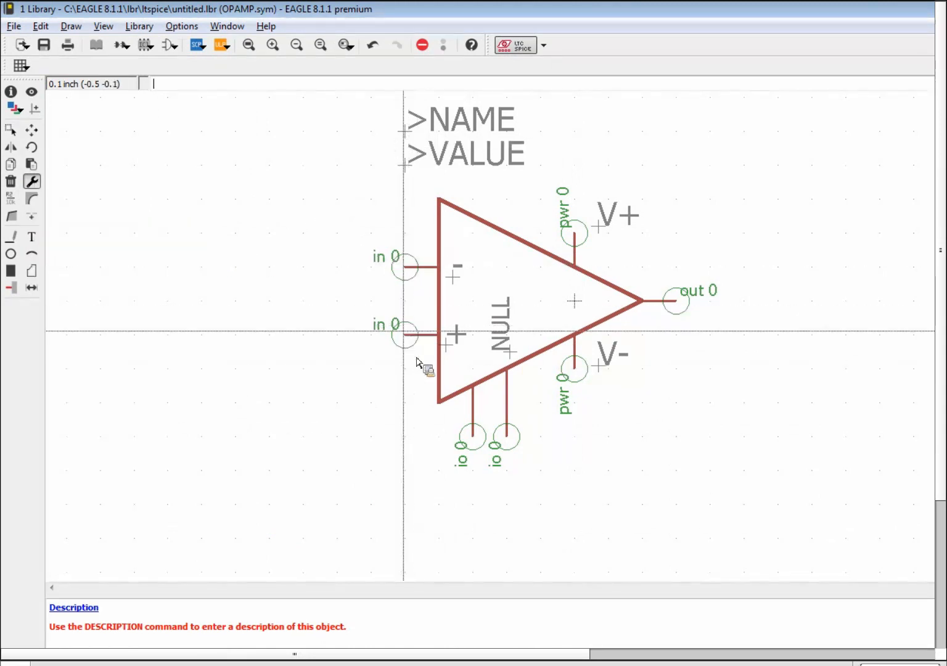
left_click(472, 436)
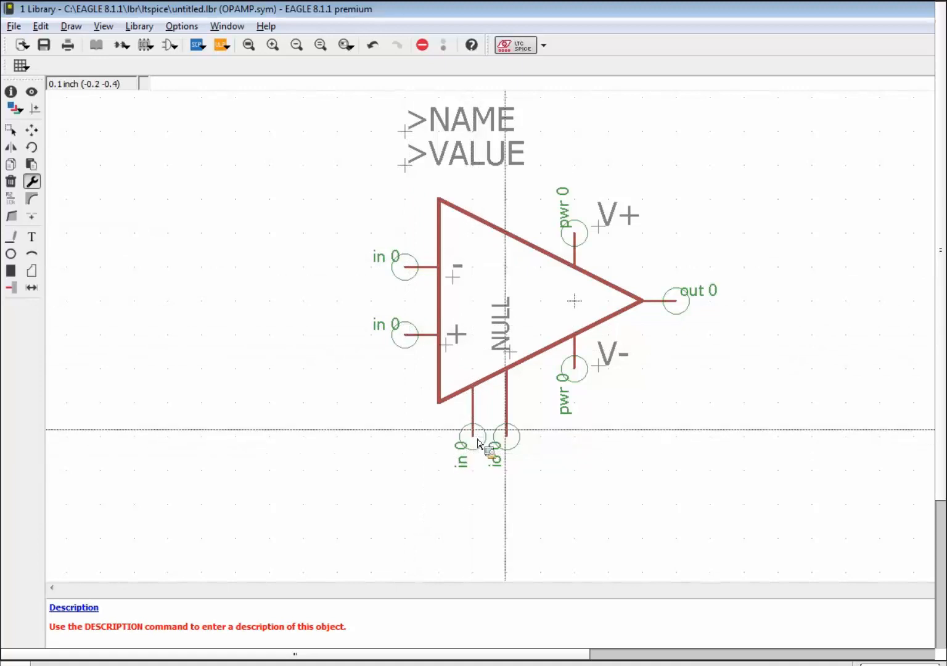
left_click(507, 437)
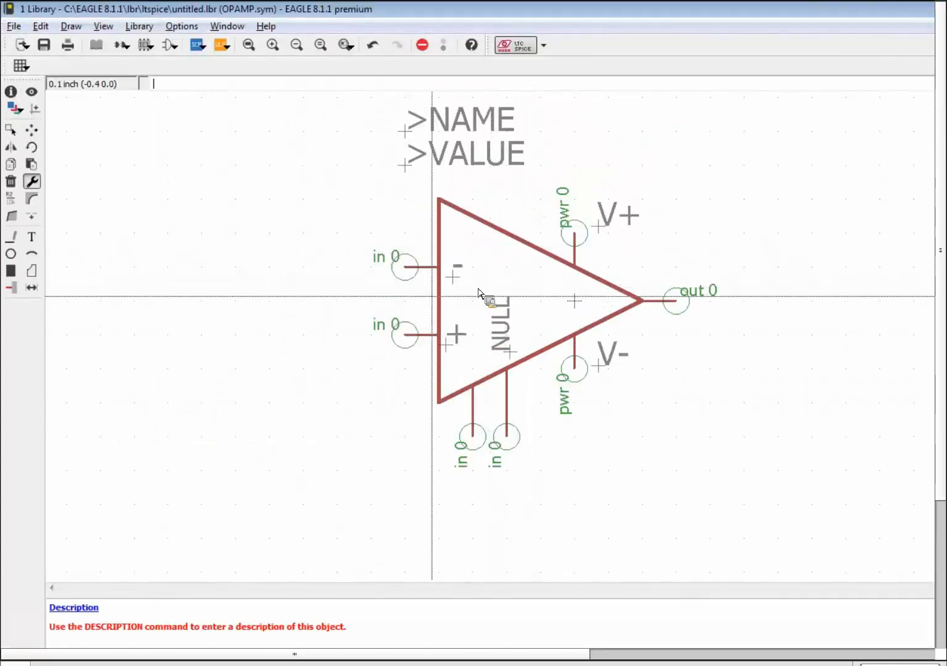
Create a new package named PDIP in the library.
left_click(146, 46)
left_click(134, 213)
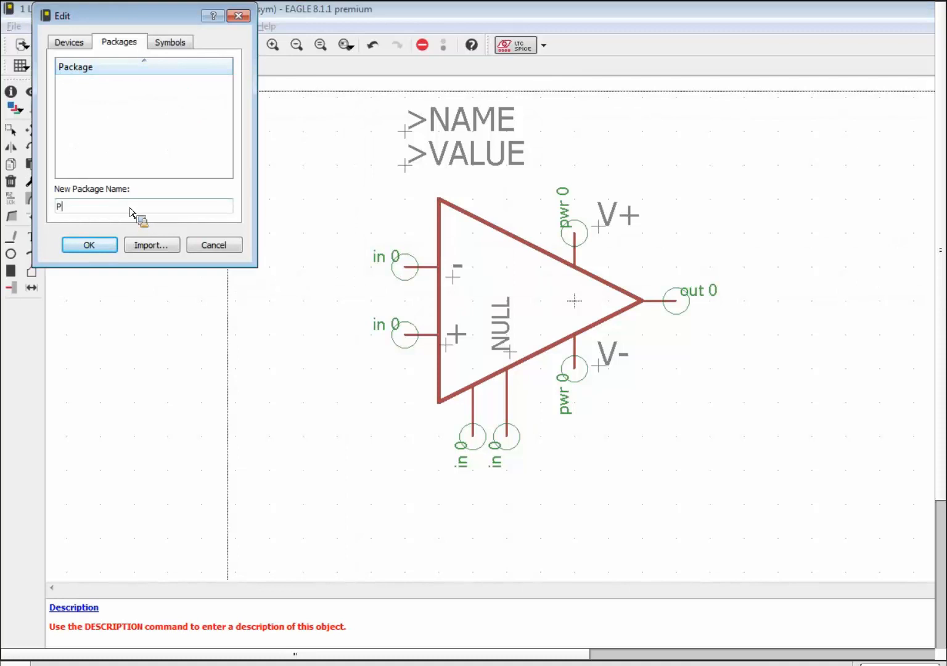
key("Return")
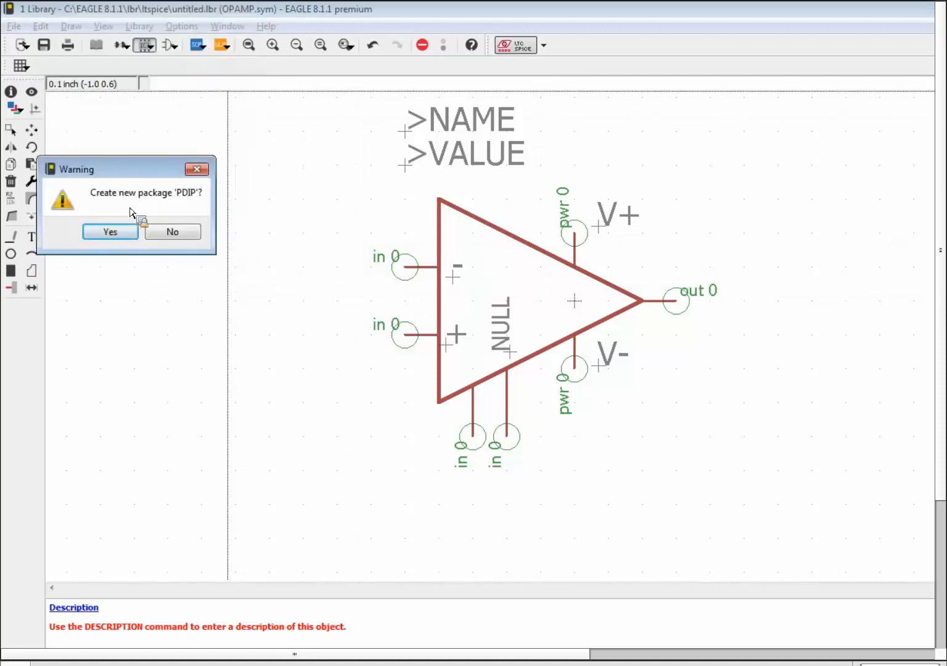
left_click(125, 236)
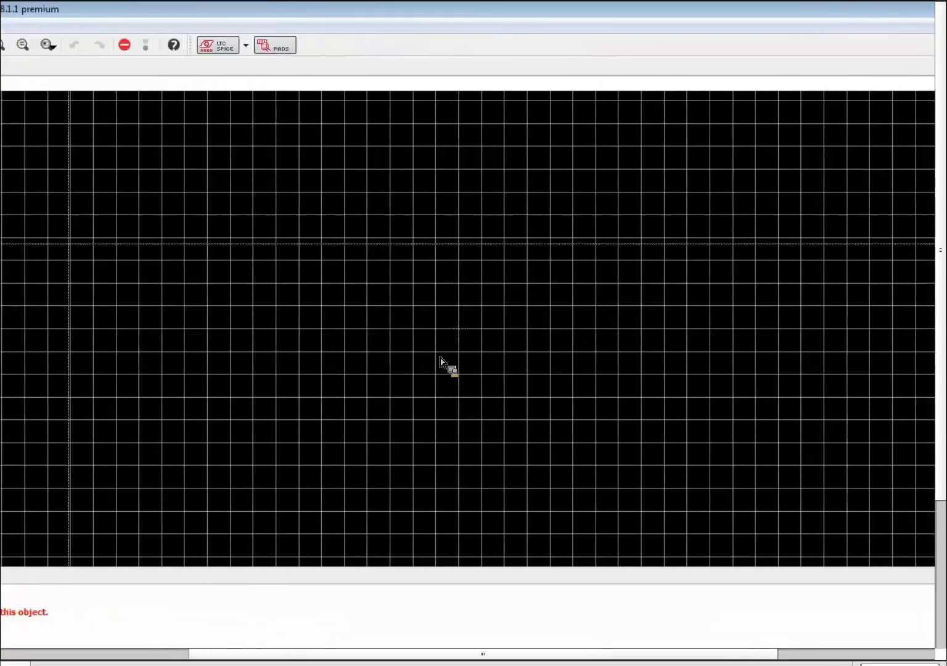
Switch the grid display style to dots.
left_click(21, 65)
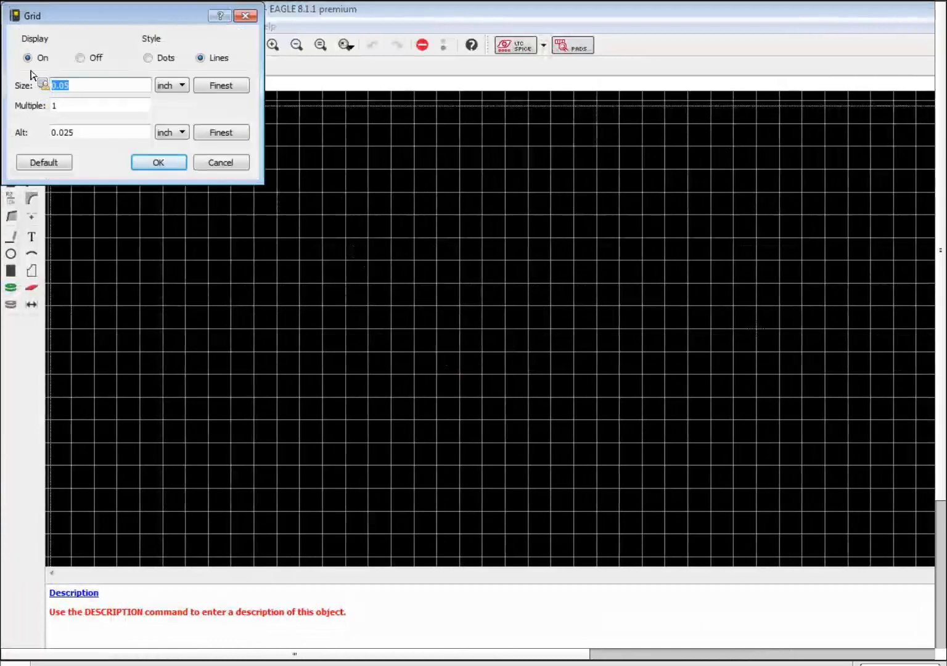
left_click(149, 58)
left_click(172, 161)
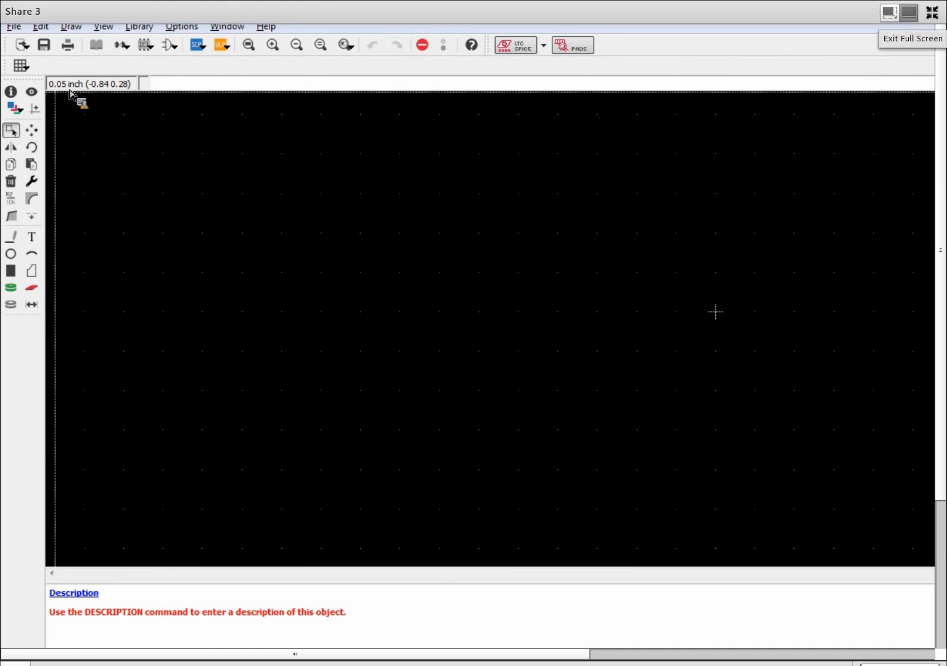
left_click(932, 12)
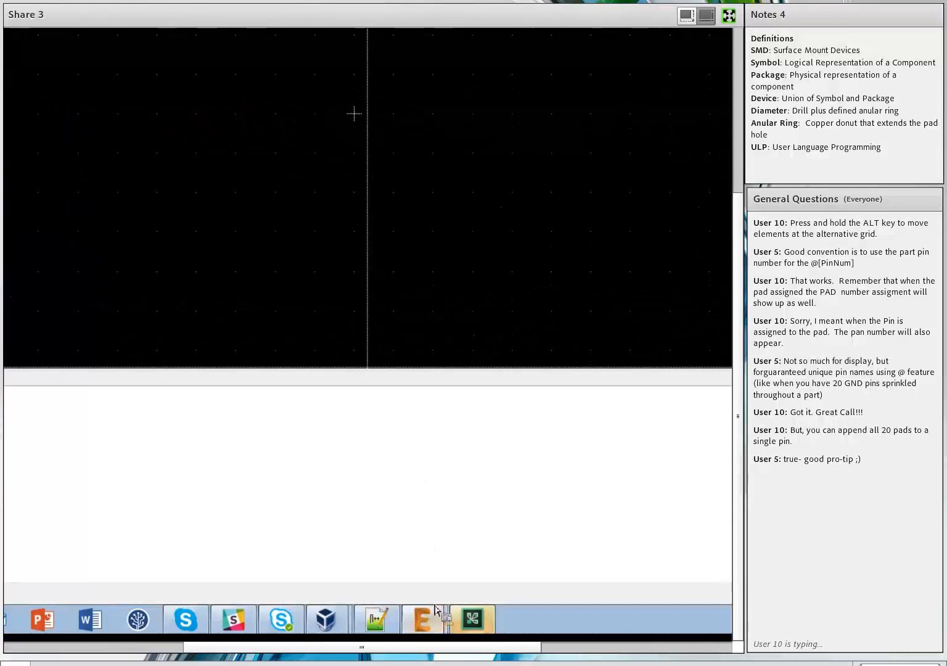
mouse_move(435, 611)
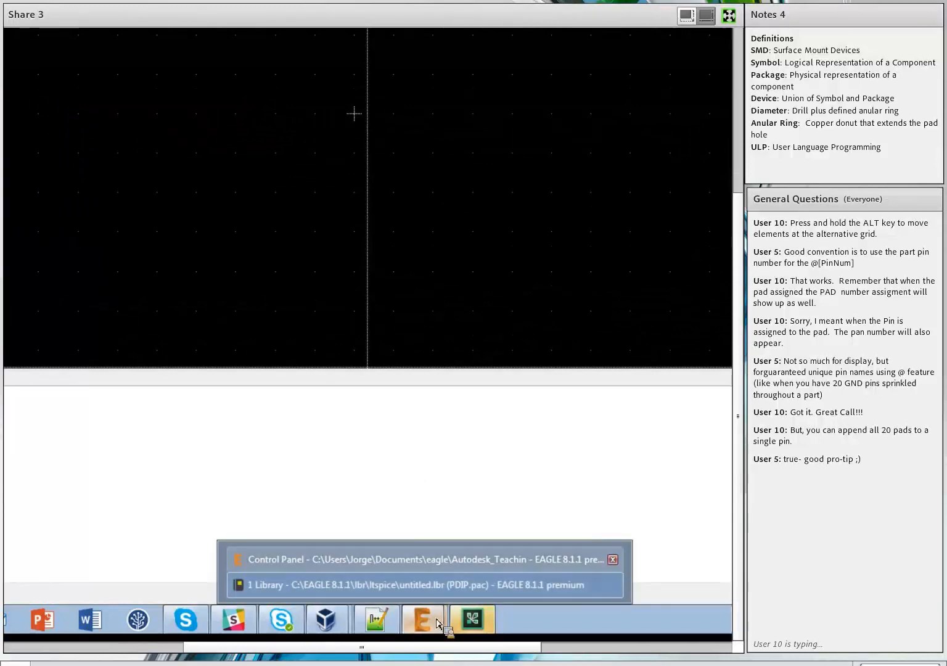
In the Control Panel, expand Libraries > lbr > ref-packages.lbr to list its packages.
left_click(371, 558)
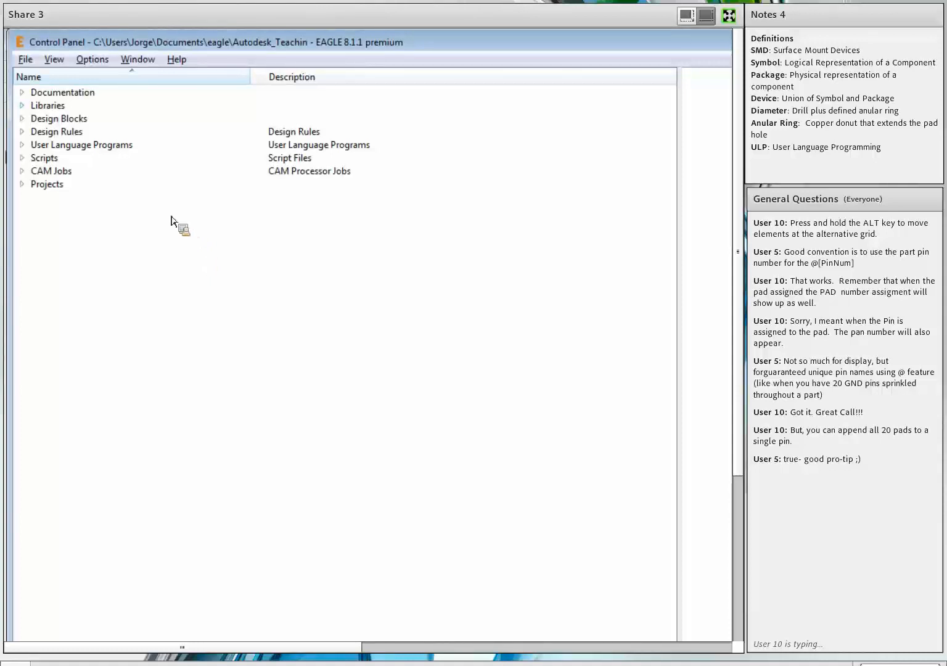
double_click(29, 109)
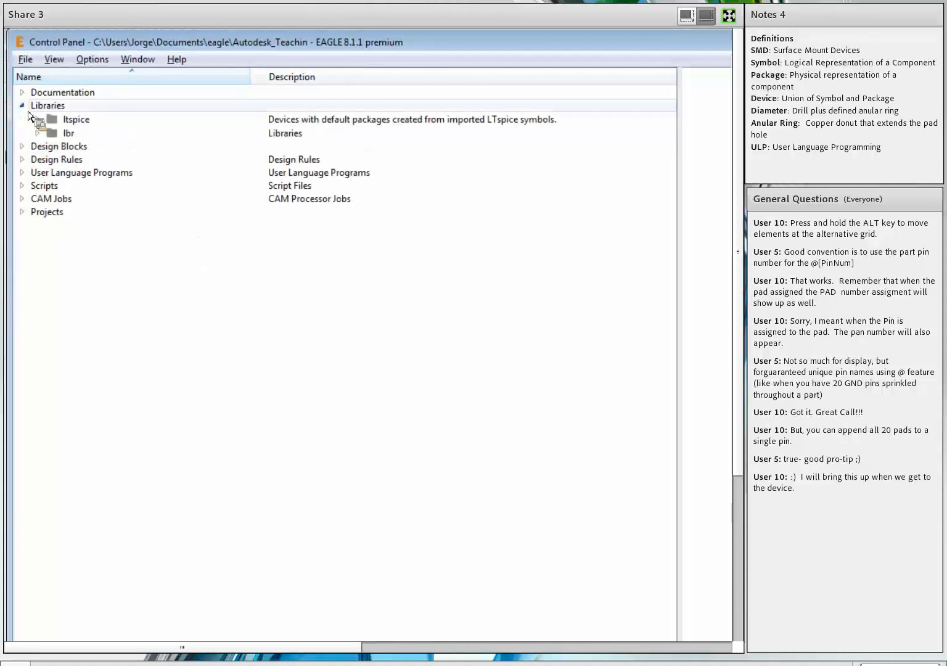
double_click(38, 133)
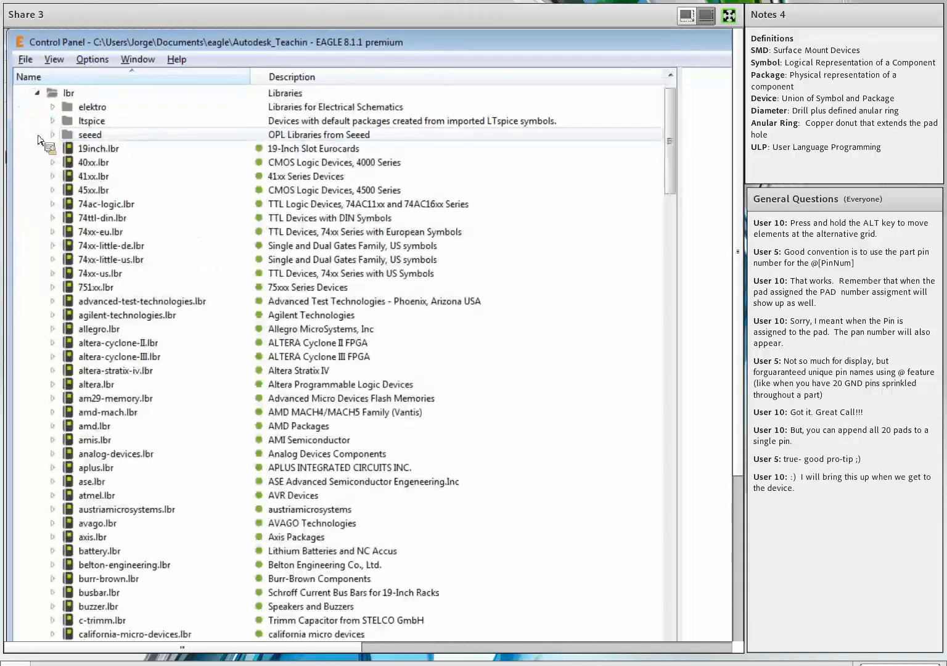
left_click_drag(374, 123, 362, 354)
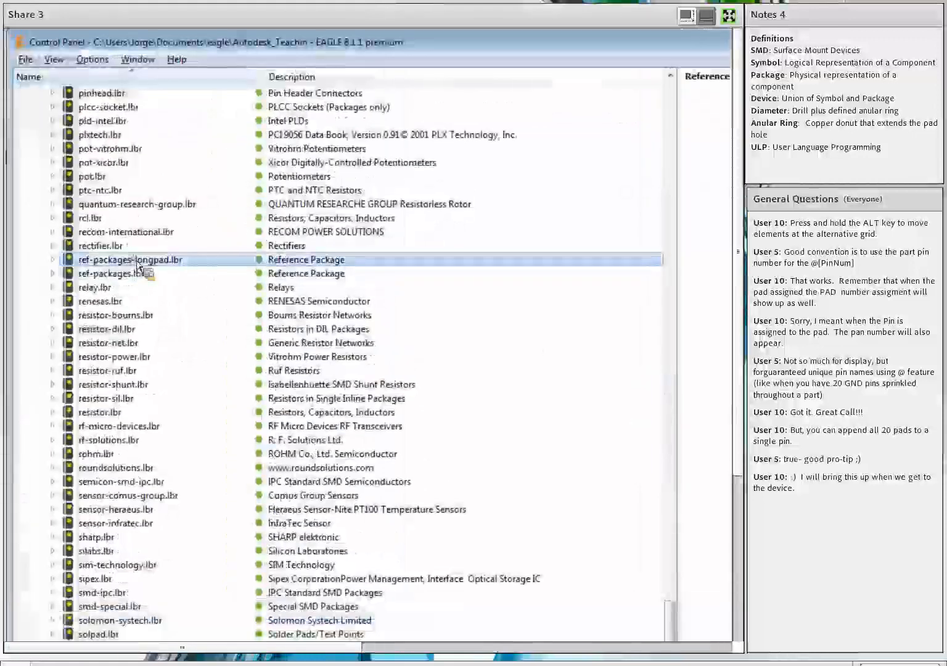
left_click(134, 273)
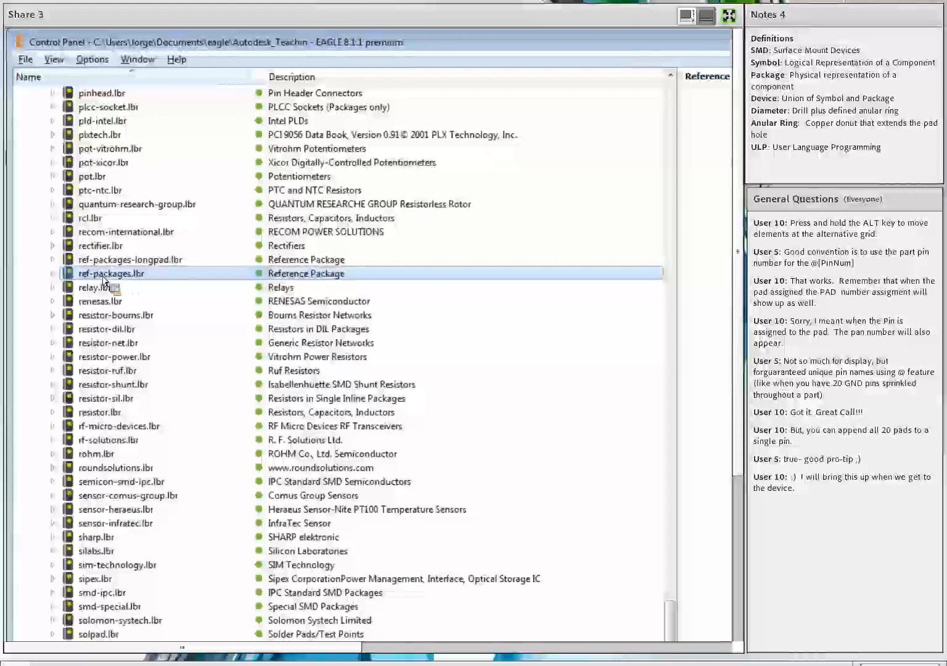
left_click(53, 273)
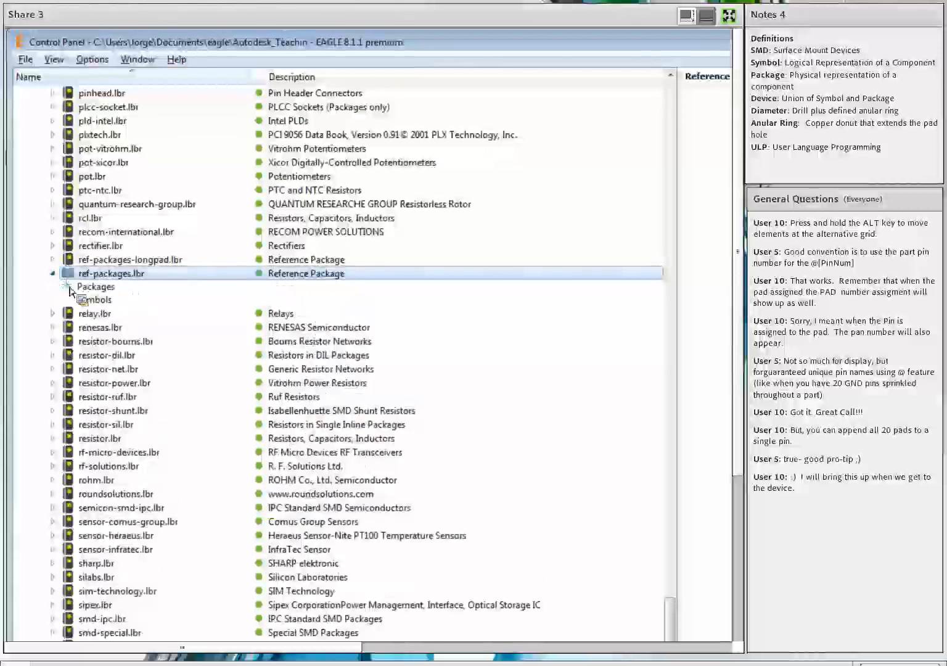
left_click(69, 288)
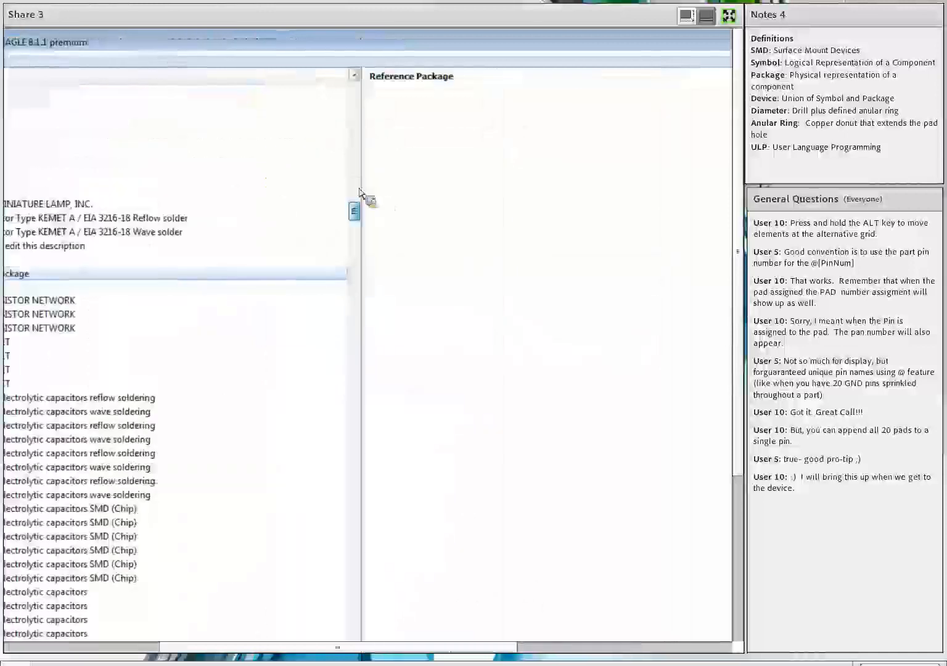
Preview the DIL08 Dual In Line Package from ref-packages.lbr.
left_click_drag(356, 205, 333, 277)
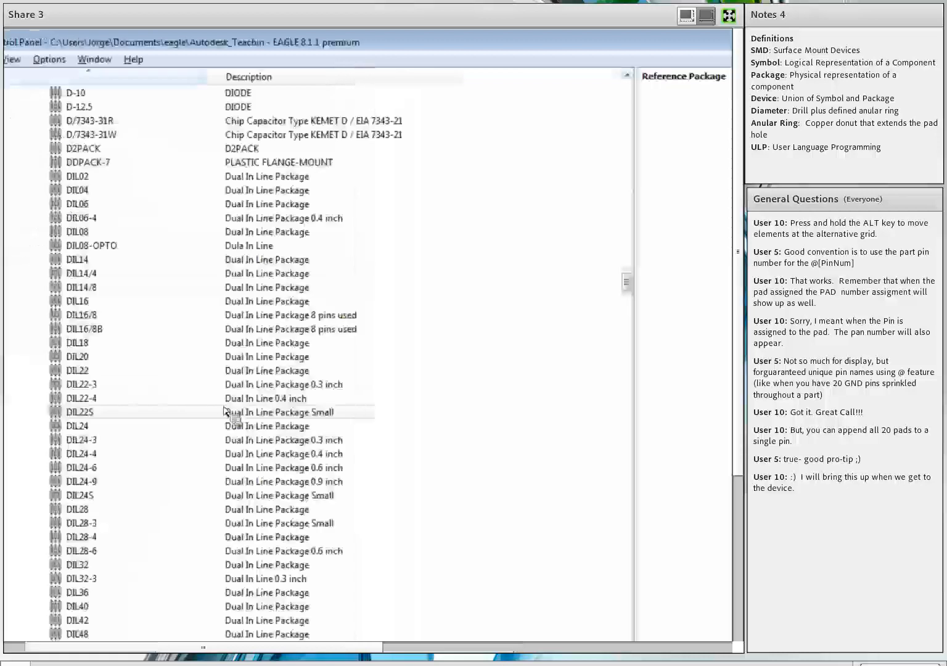
left_click(135, 233)
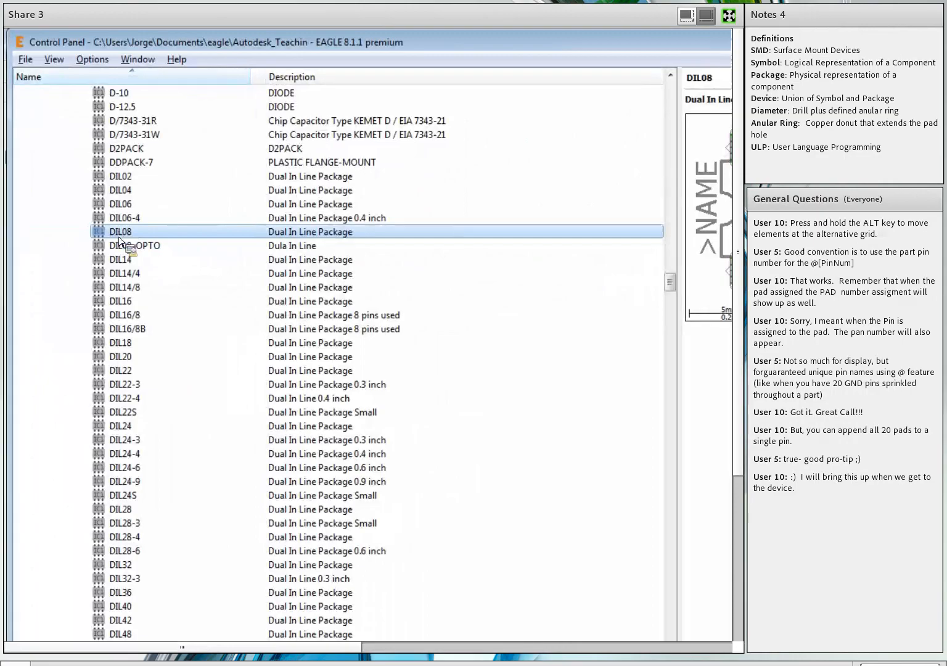
right_click(119, 242)
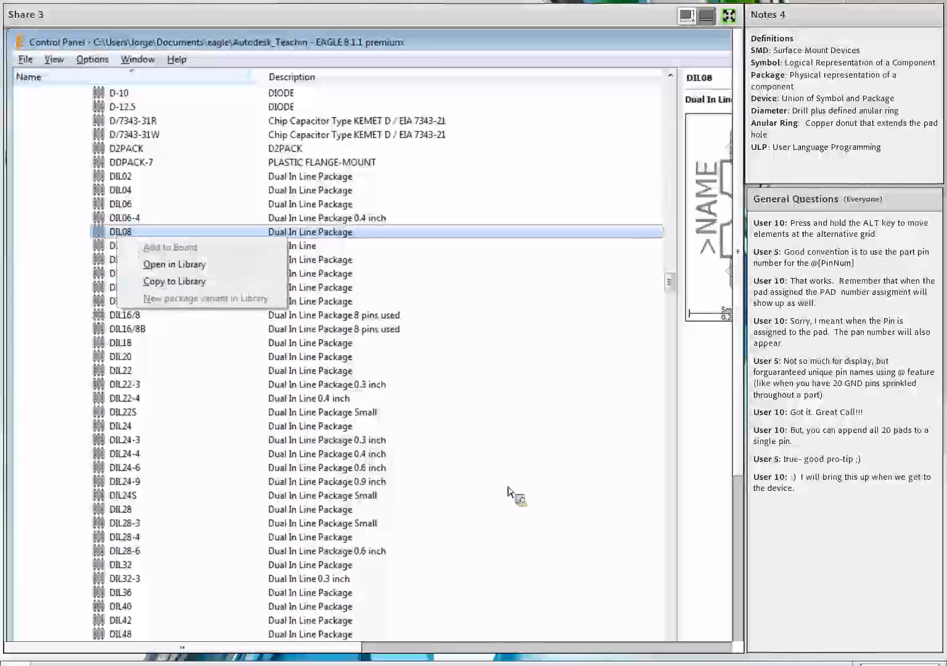
left_click(383, 232)
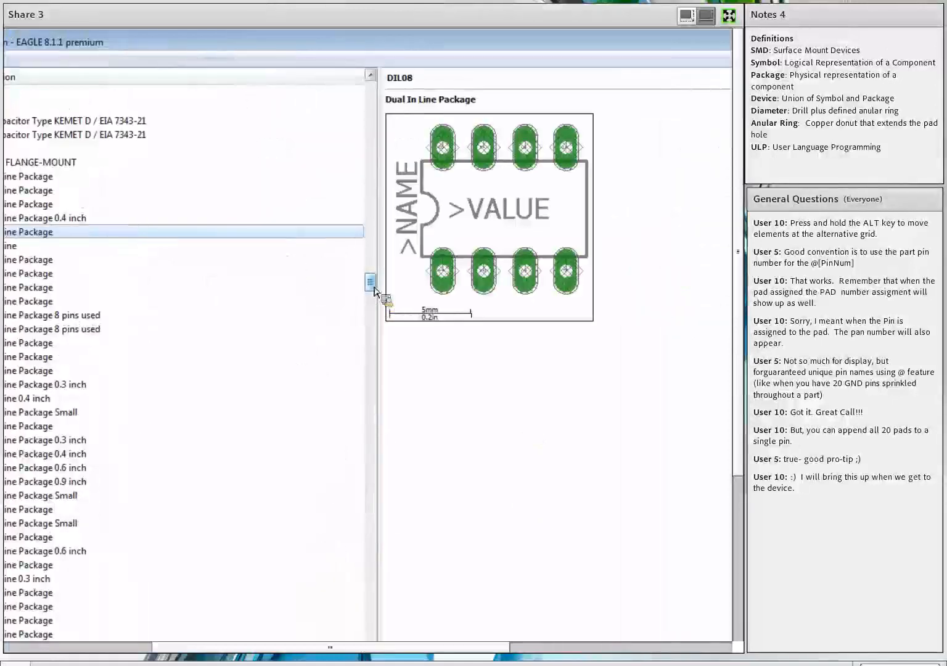
left_click_drag(377, 297, 371, 188)
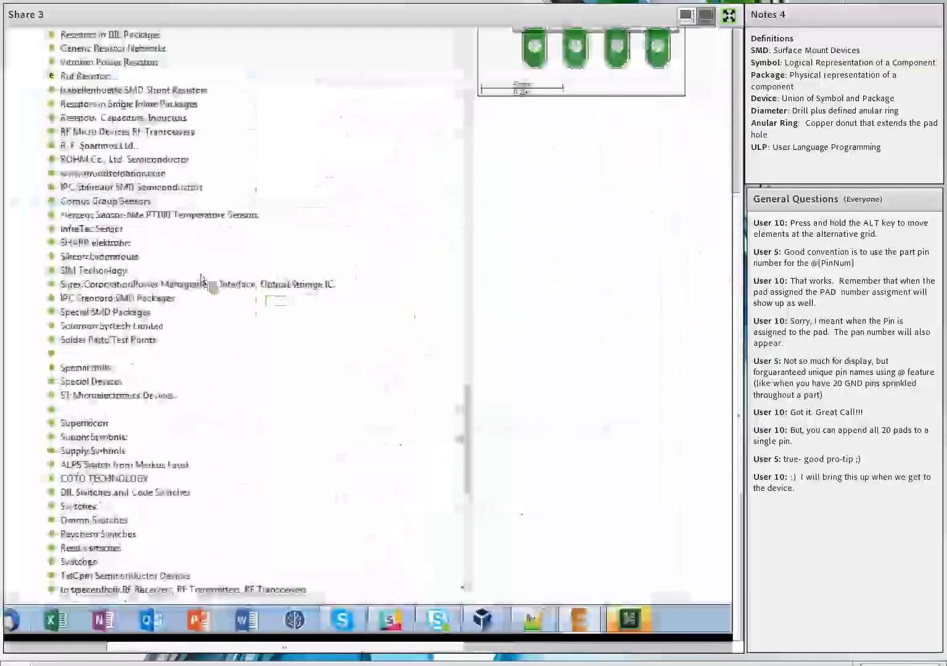
Show the LM741 datasheet's PDIP drawing in Firefox: 0.100 pin pitch, 0.300 row spacing.
mouse_move(318, 628)
left_click(290, 584)
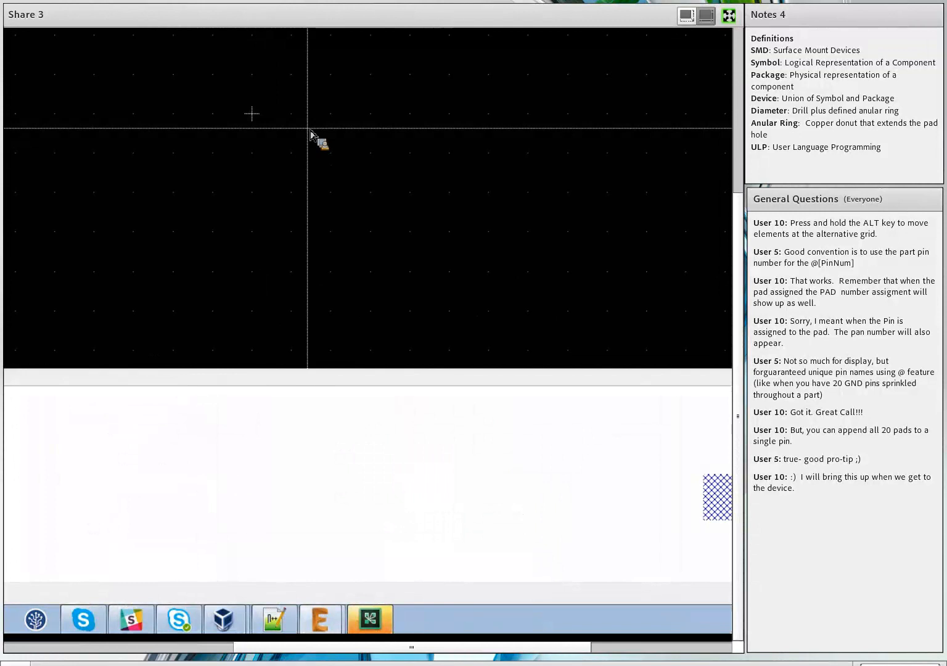
left_click(133, 619)
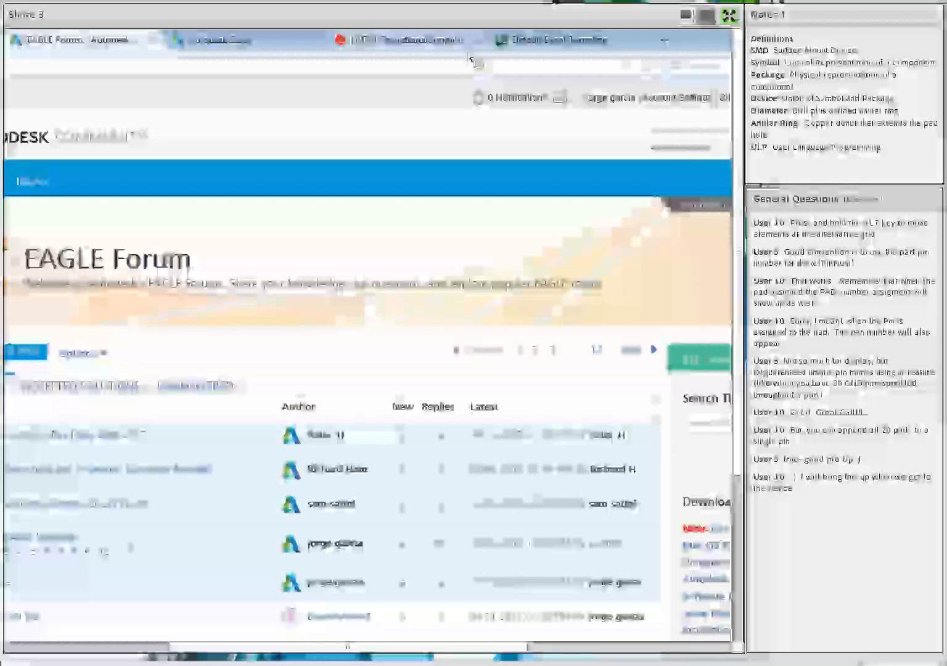
left_click(455, 42)
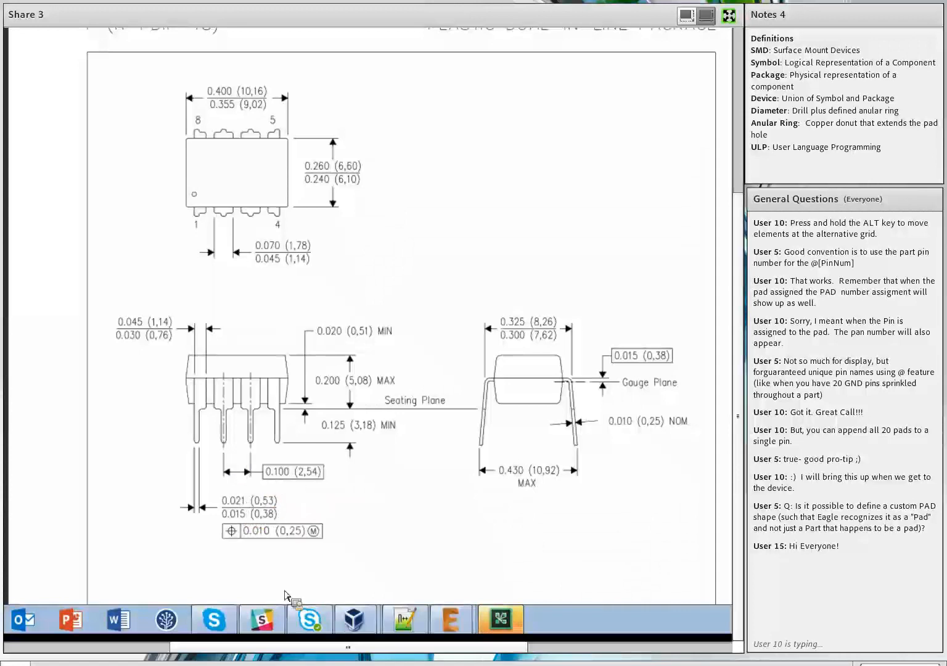
Place eight through-hole pads in the PDIP package, four in a bottom row and four above.
mouse_move(449, 617)
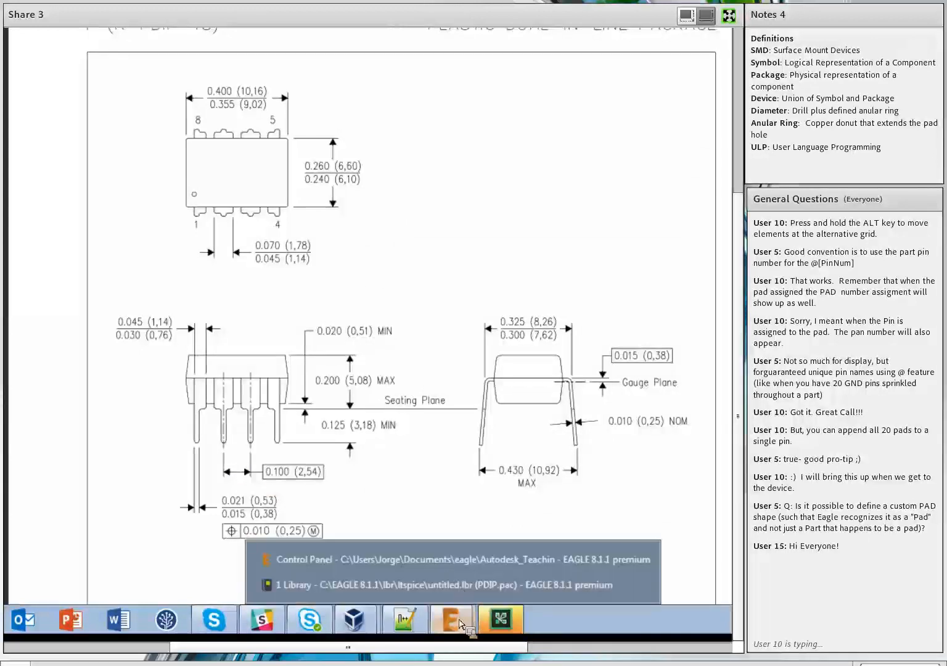
left_click(418, 593)
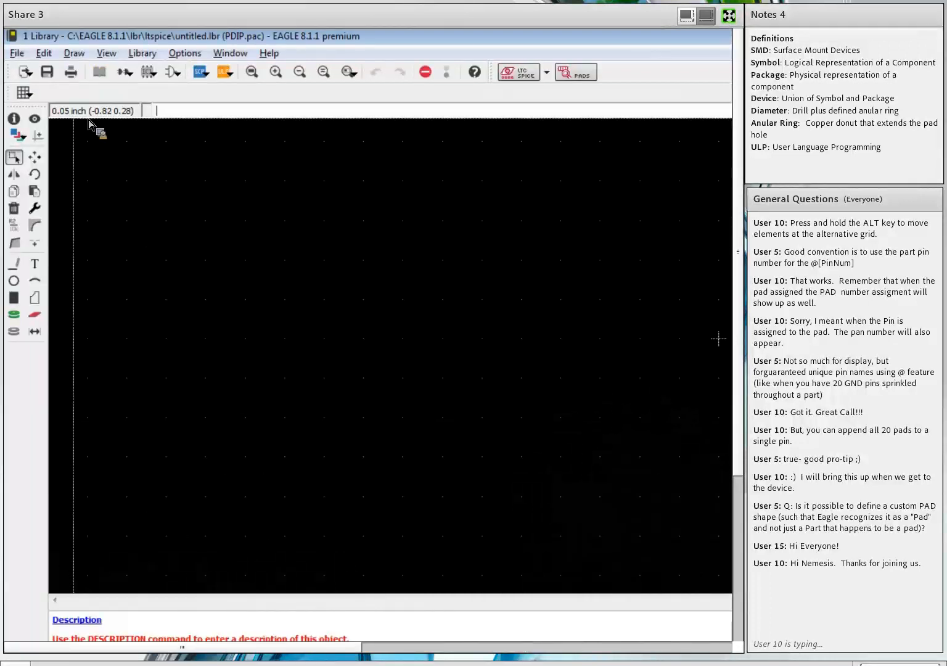
left_click(14, 315)
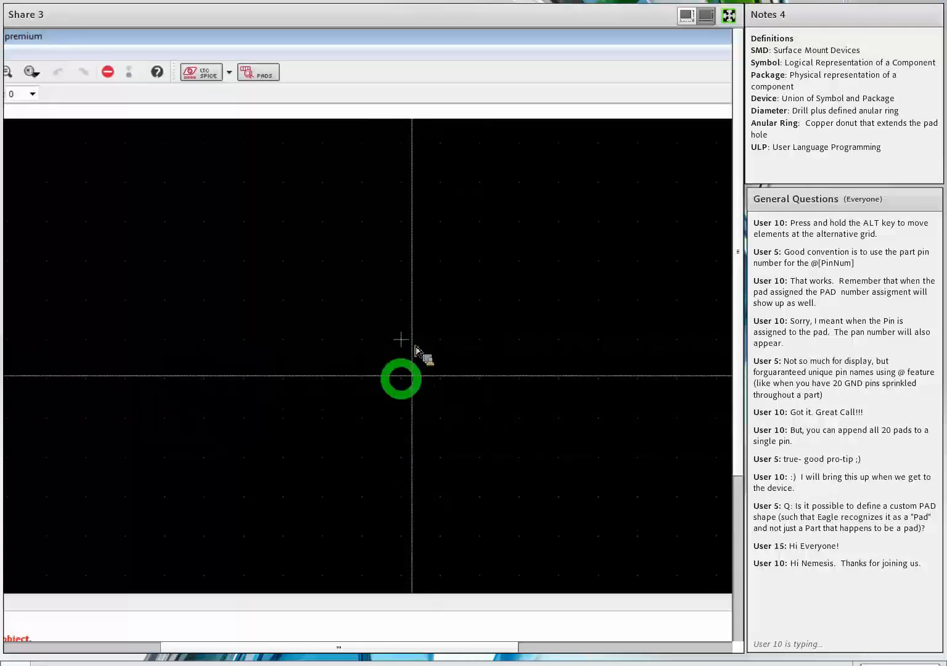
left_click(377, 456)
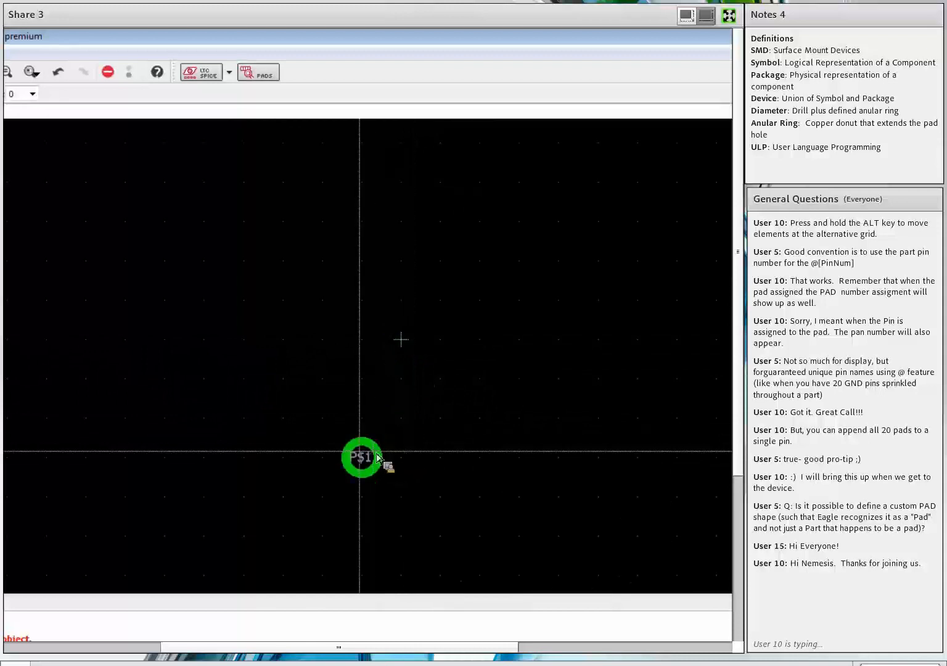
left_click(300, 458)
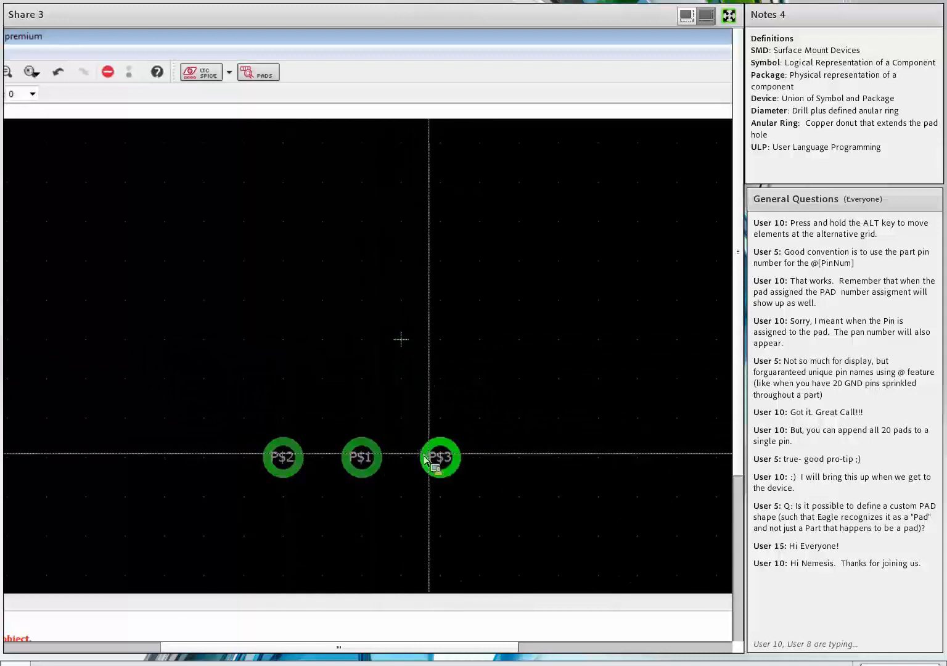
left_click(439, 457)
left_click(524, 459)
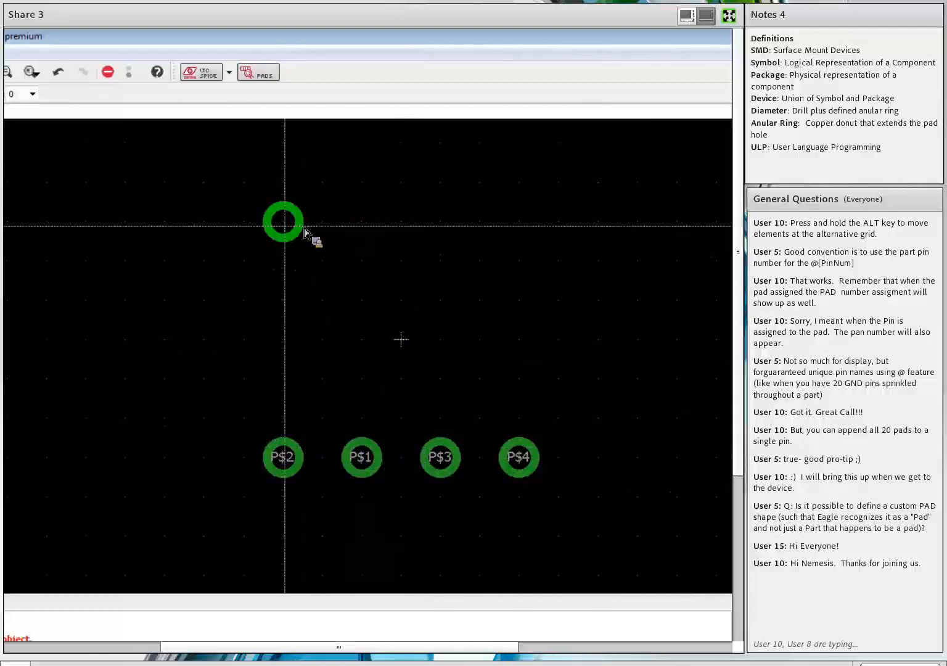
left_click(304, 230)
left_click(364, 231)
left_click(433, 229)
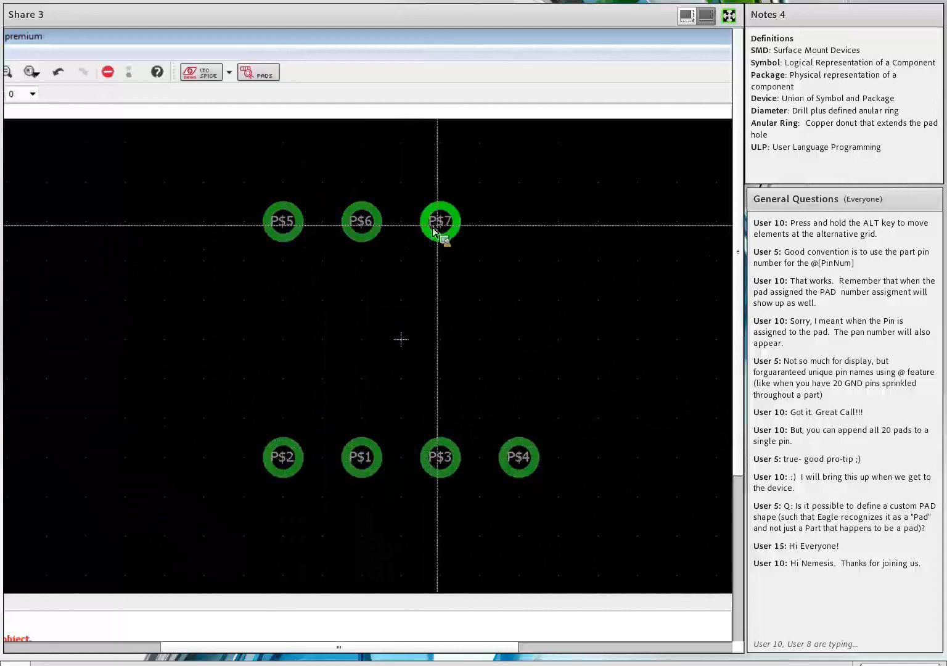
left_click(518, 228)
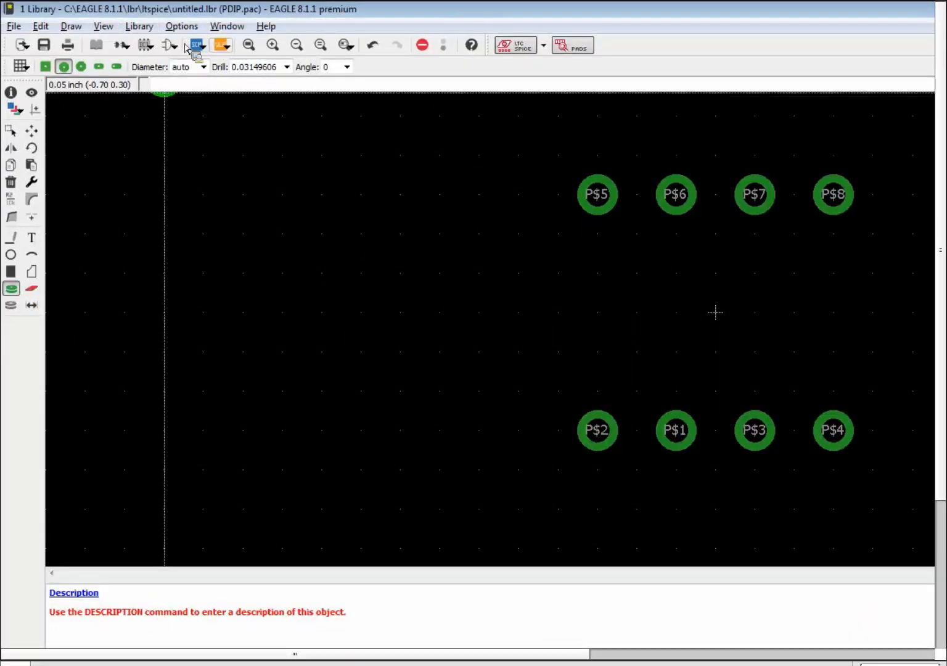
In the Run ULP dialog, browse to the C:\EAGLE 8.1.1\ulp folder.
left_click(220, 45)
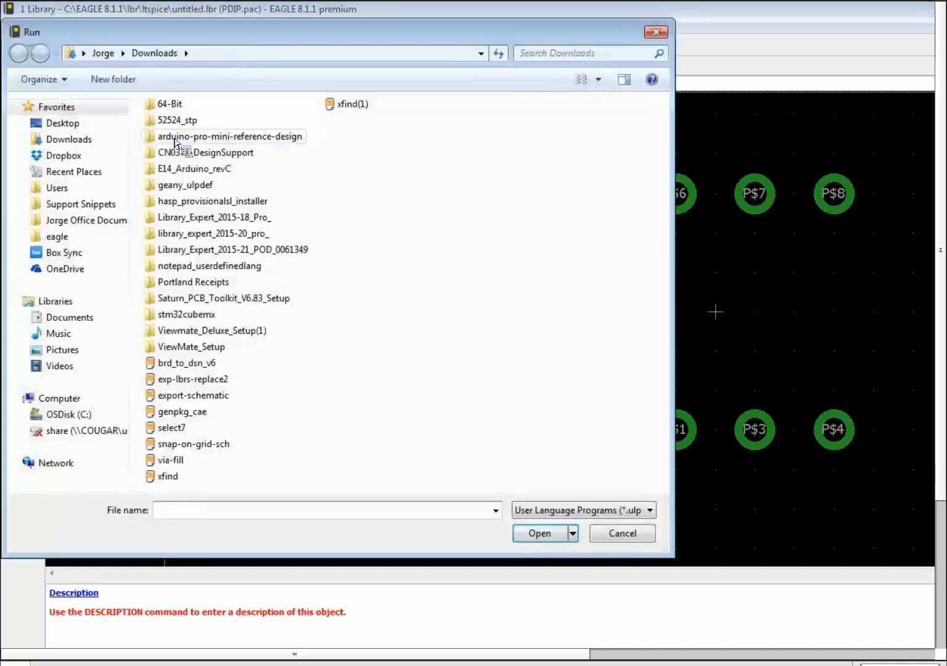
left_click(81, 415)
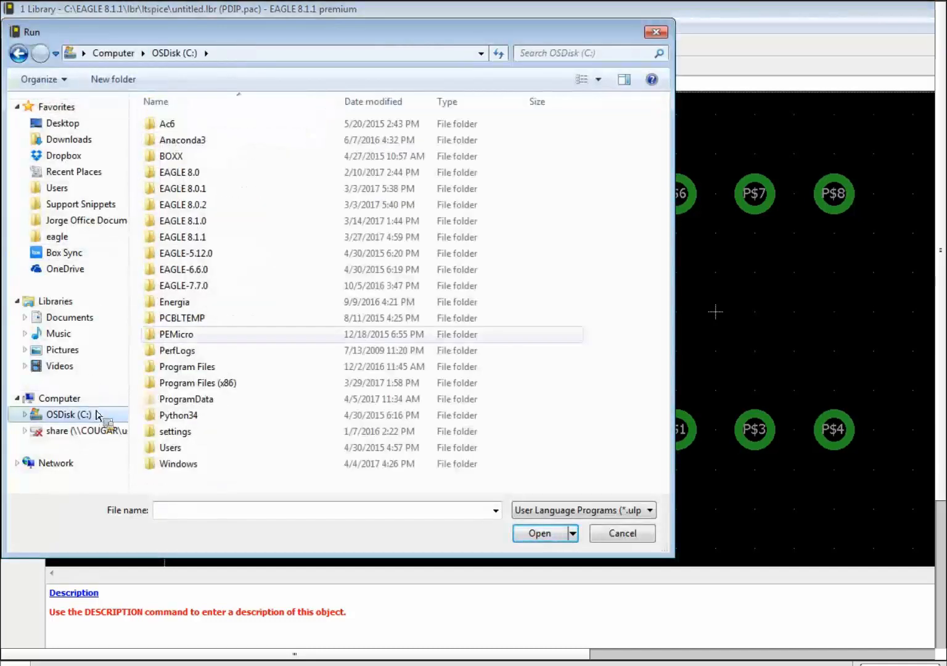
double_click(196, 237)
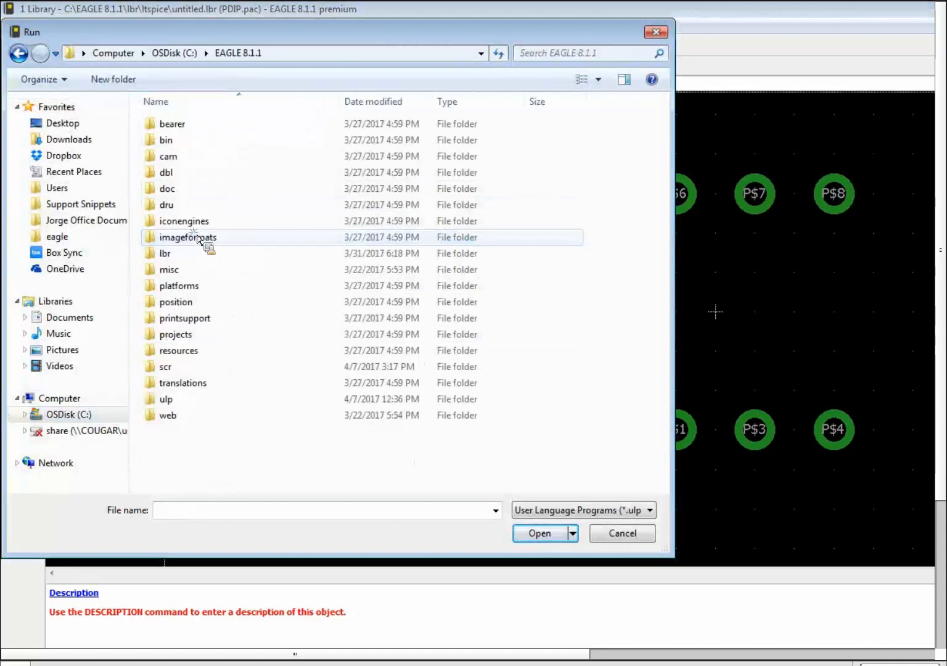
double_click(180, 398)
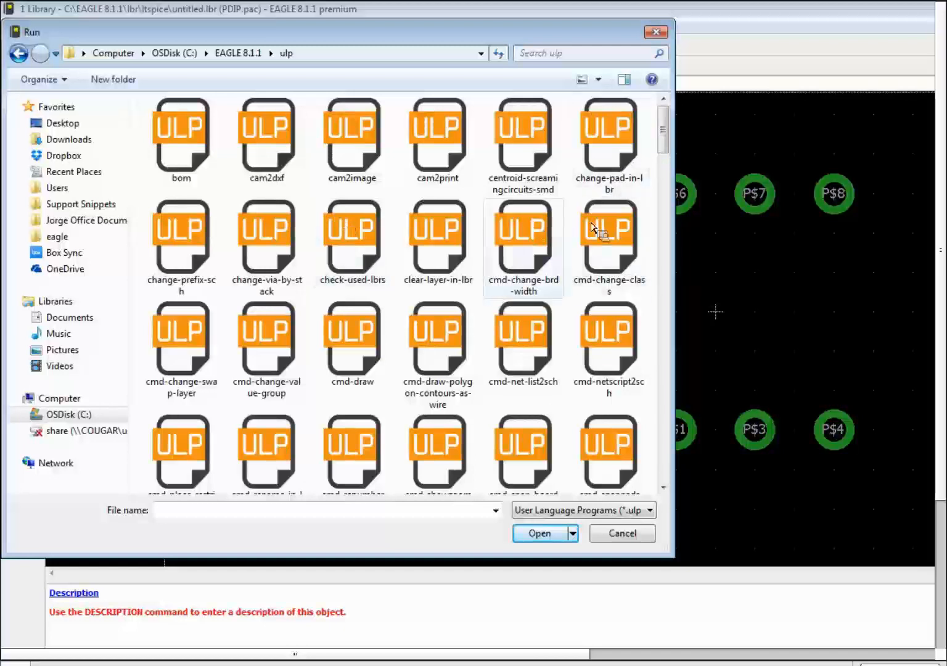
scroll(305, 292, "down", 2)
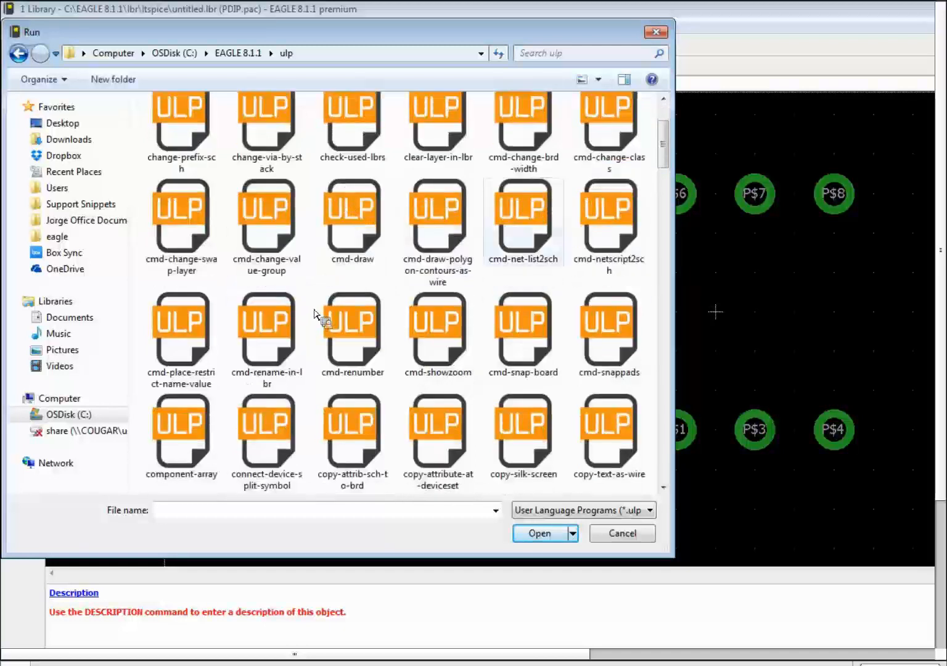
scroll(391, 355, "down", 5)
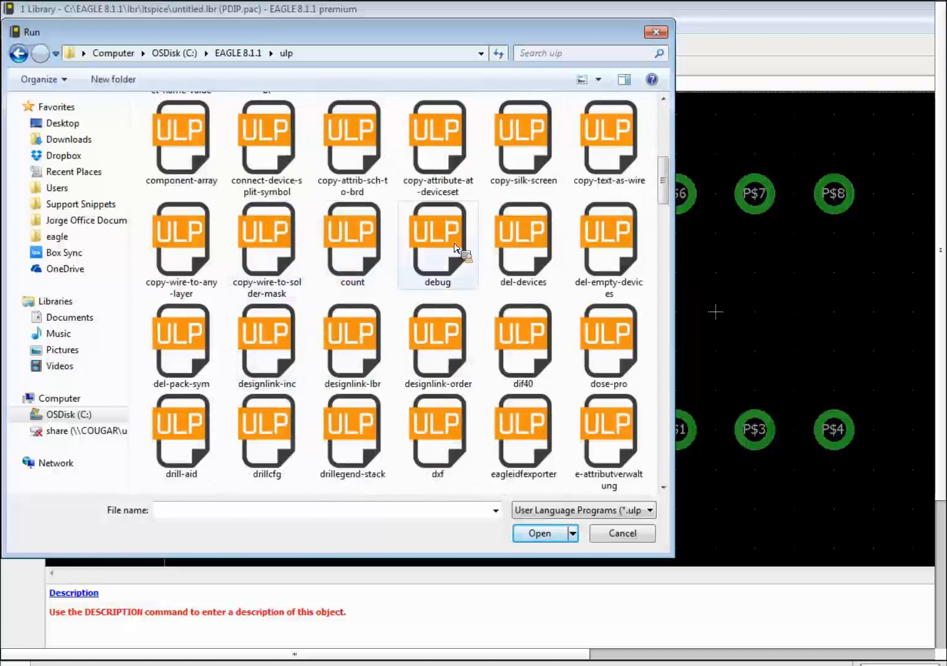
Run component-array.ulp with 2 rows, 4 columns, XO 0.1, YO 0.3 and prefix P$.
double_click(199, 147)
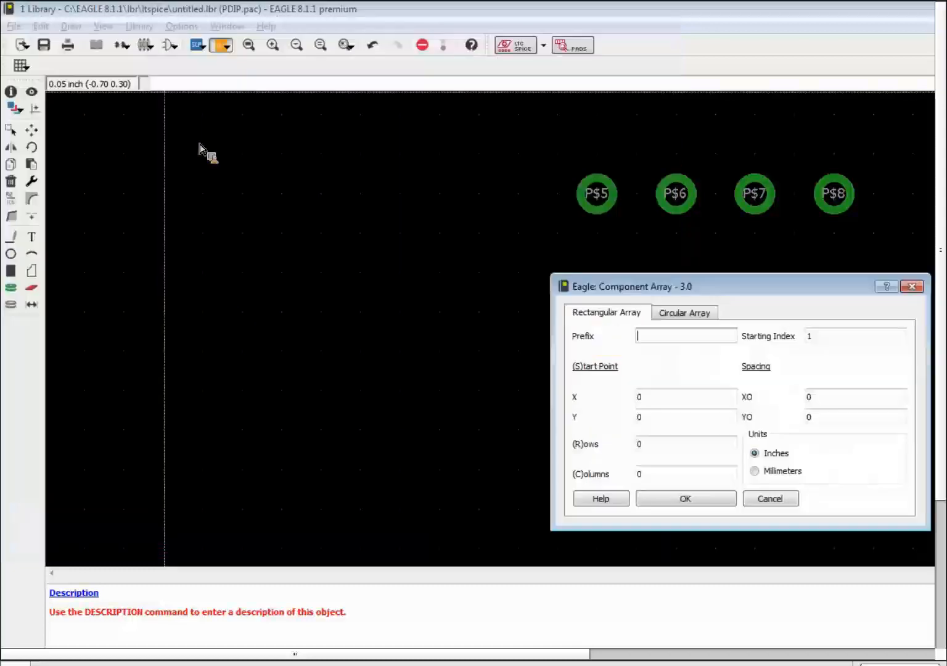
left_click_drag(734, 286, 946, 269)
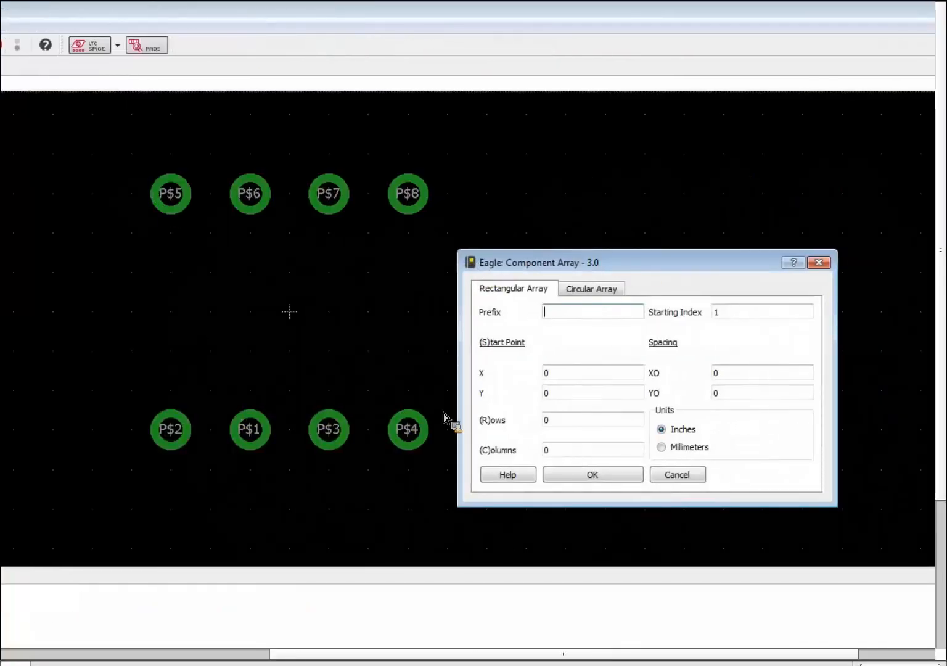
left_click(544, 413)
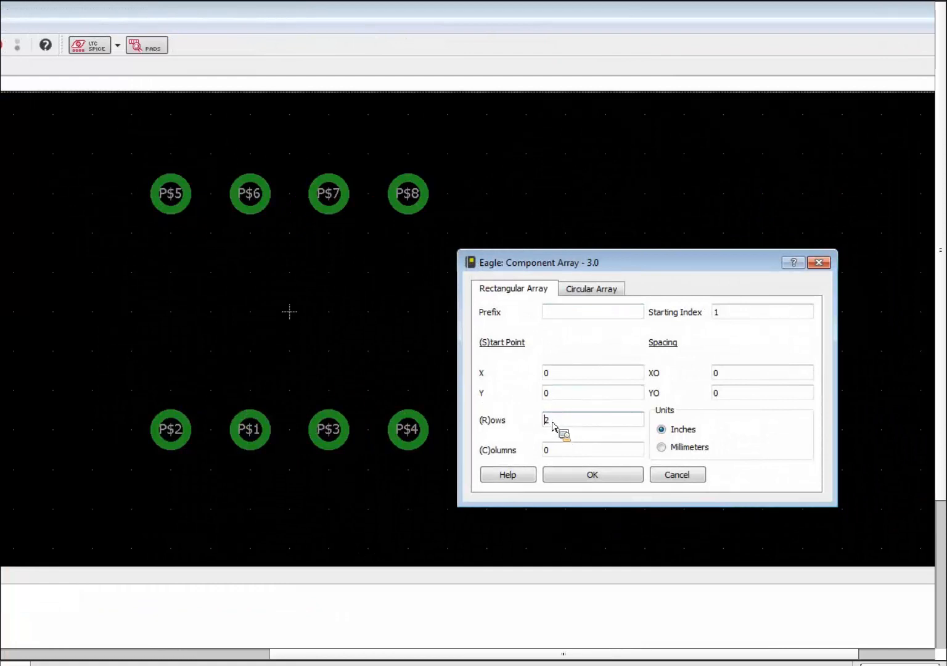
key("Tab")
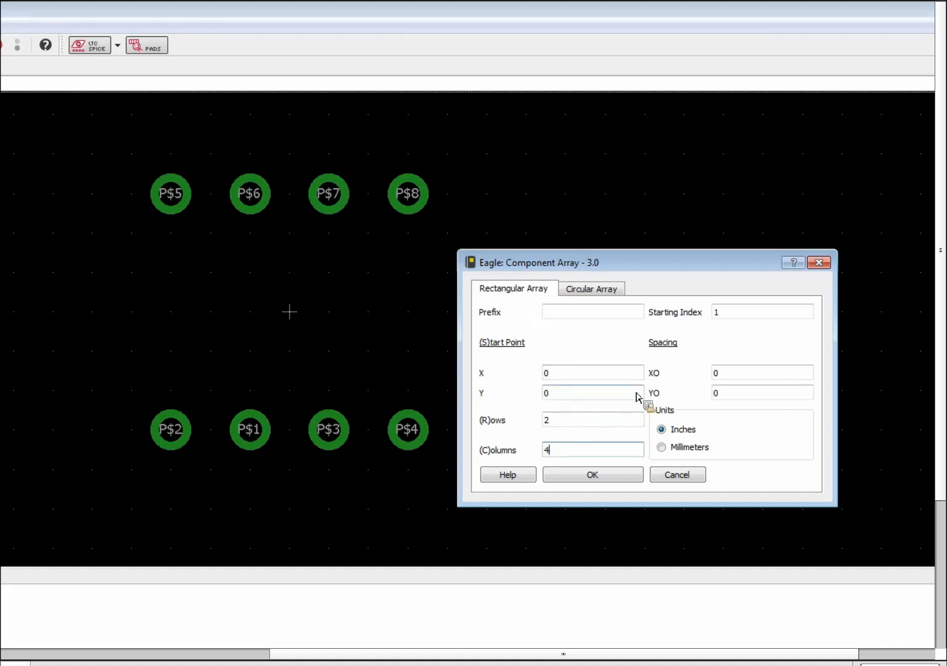
left_click(715, 377)
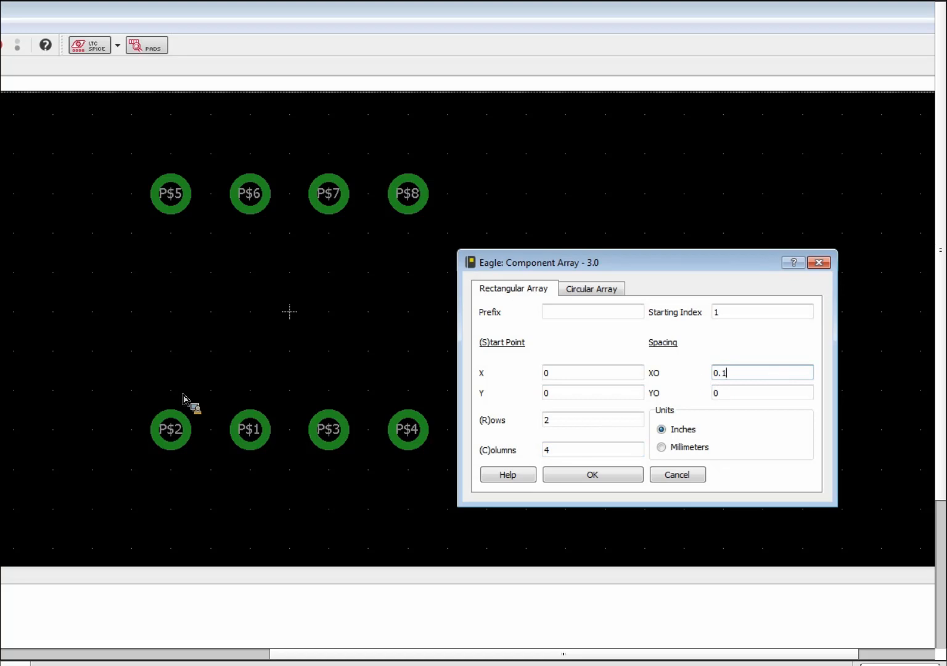
left_click(741, 395)
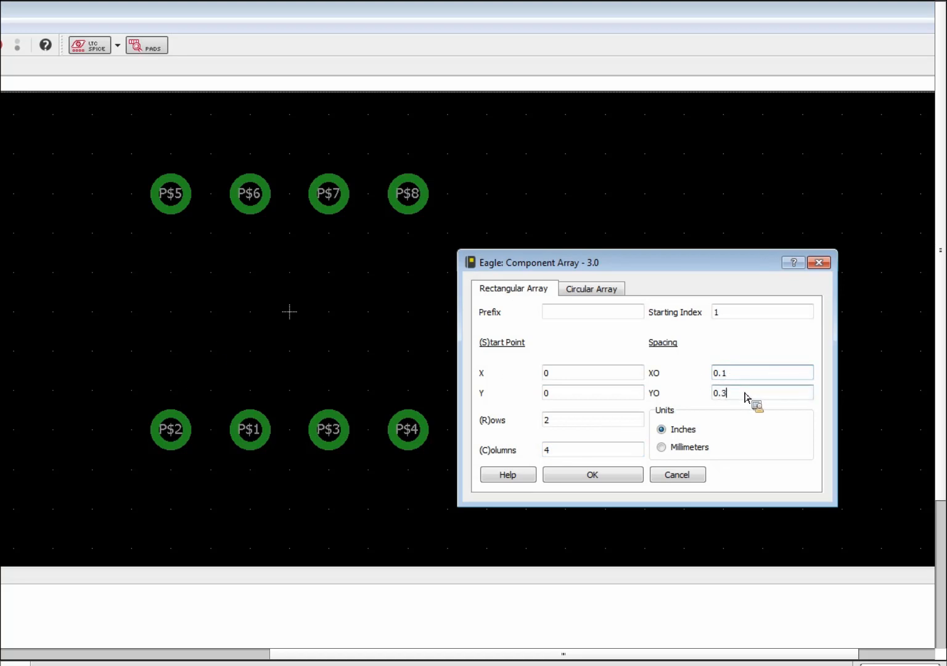
left_click(569, 318)
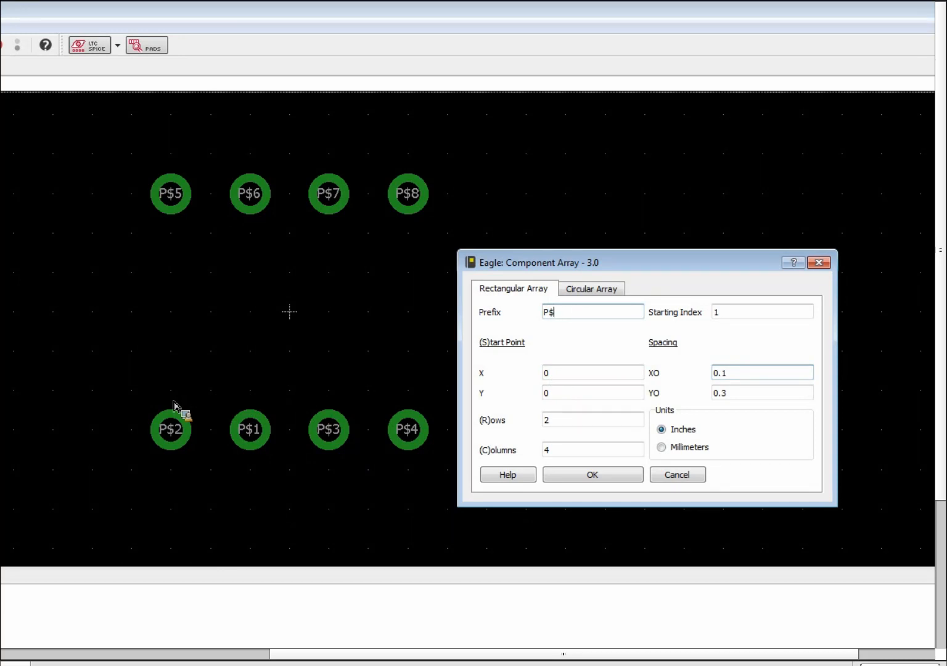
left_click(619, 476)
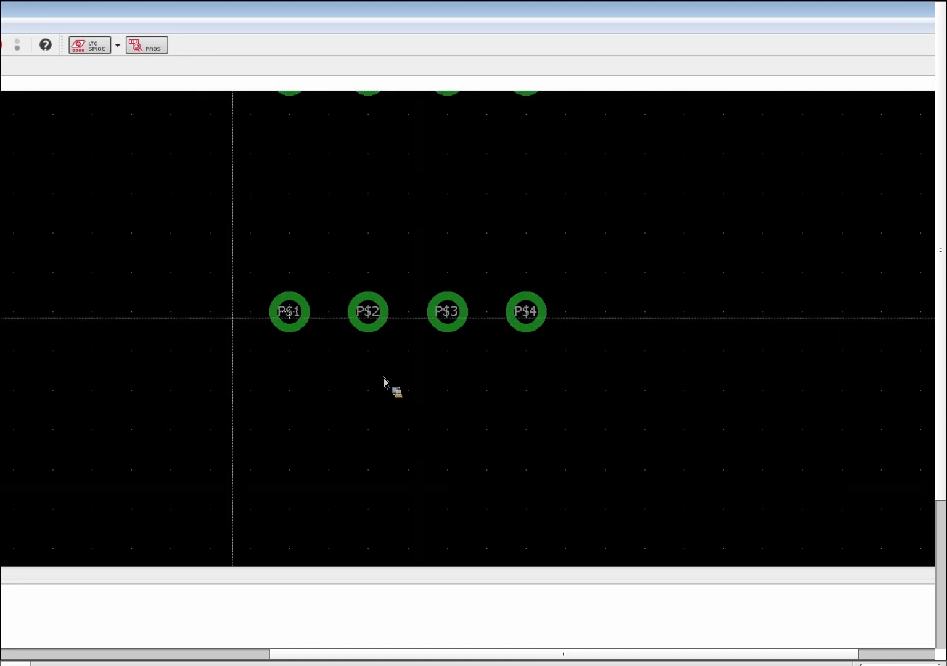
Group all eight pads and move the group so it is centred on the origin.
scroll(196, 327, "down", 3)
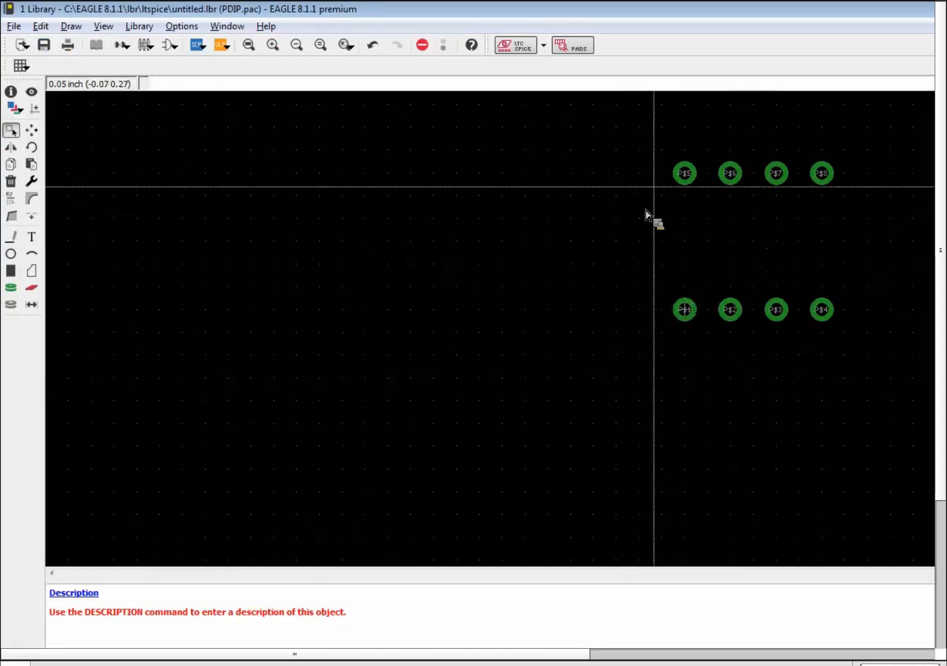
left_click_drag(647, 140, 872, 347)
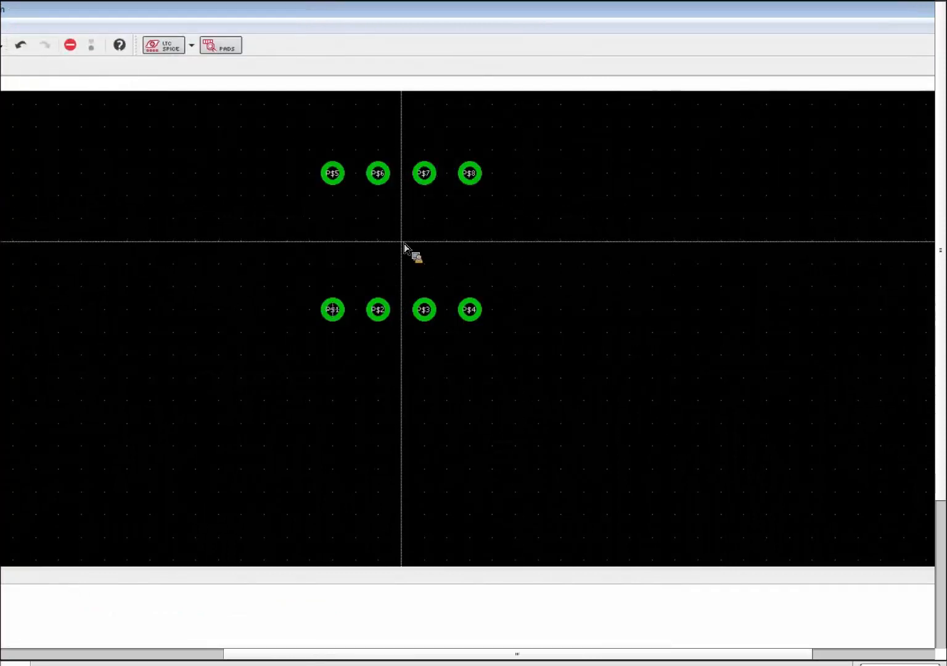
left_click(333, 309)
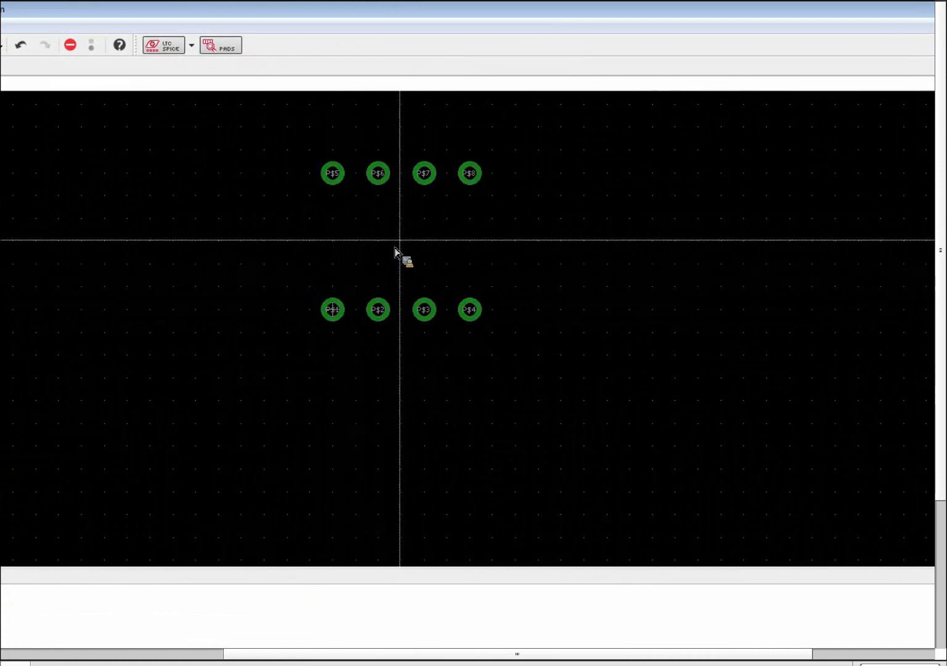
left_click(331, 309)
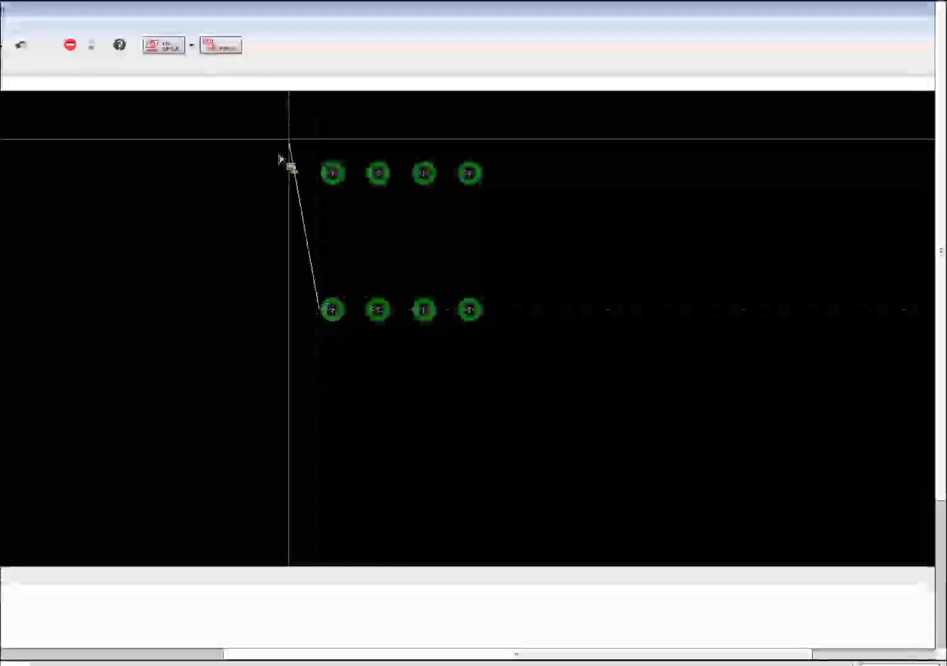
key("Escape")
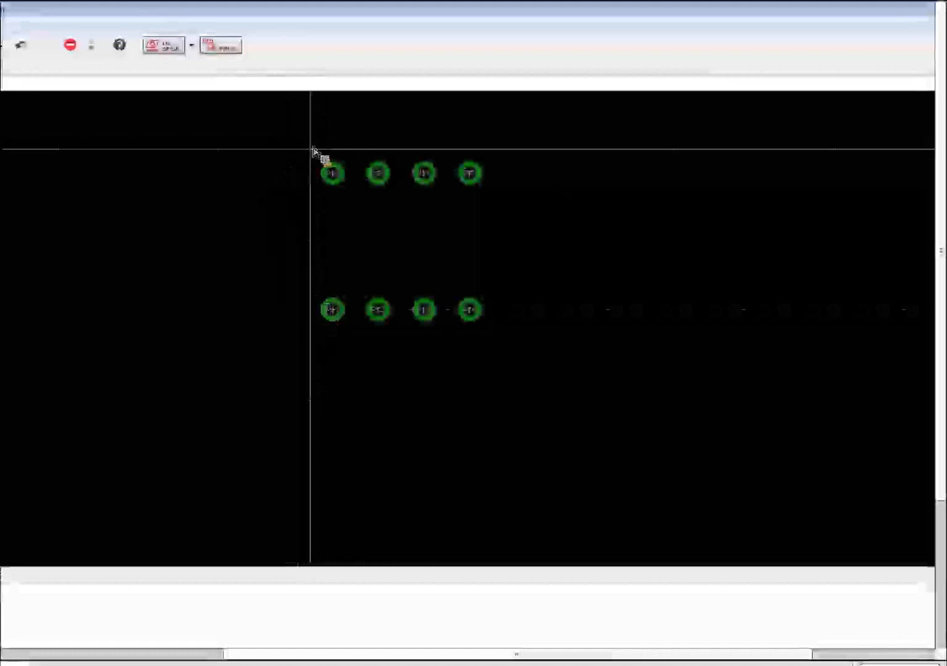
left_click_drag(314, 148, 495, 328)
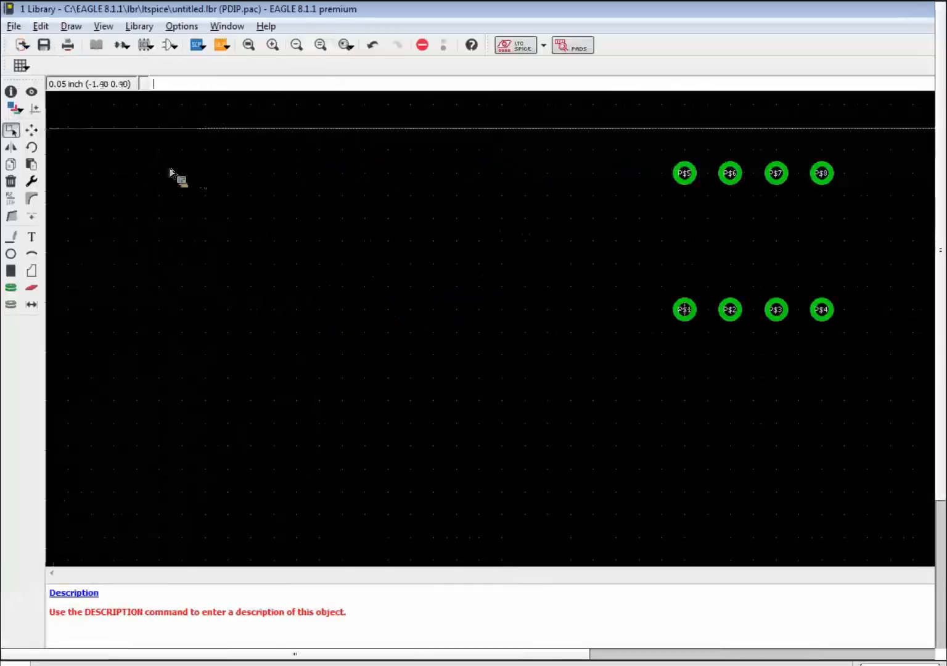
left_click(32, 130)
right_click(756, 248, "ctrl")
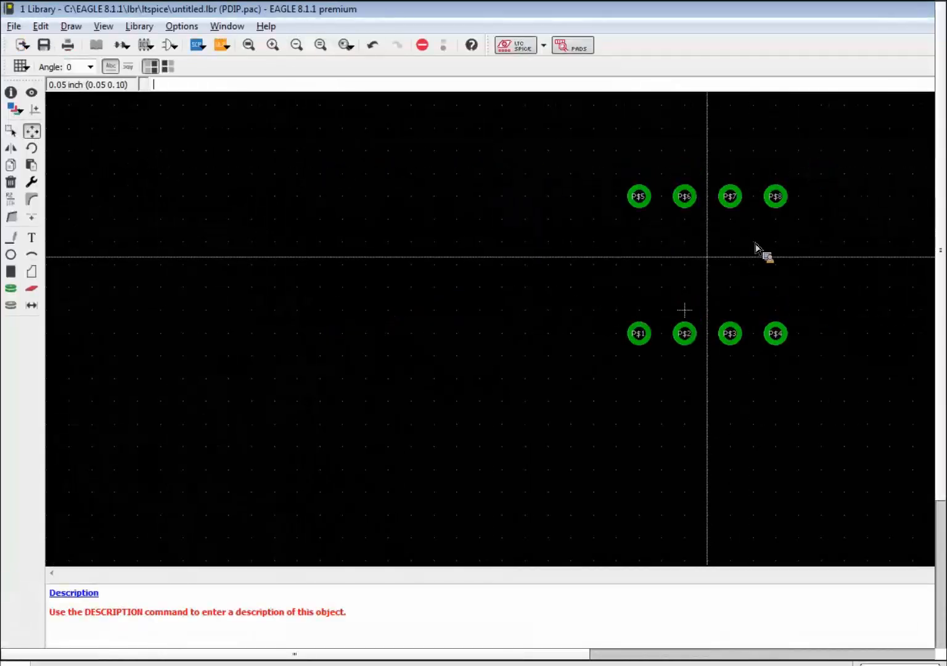
left_click(688, 312)
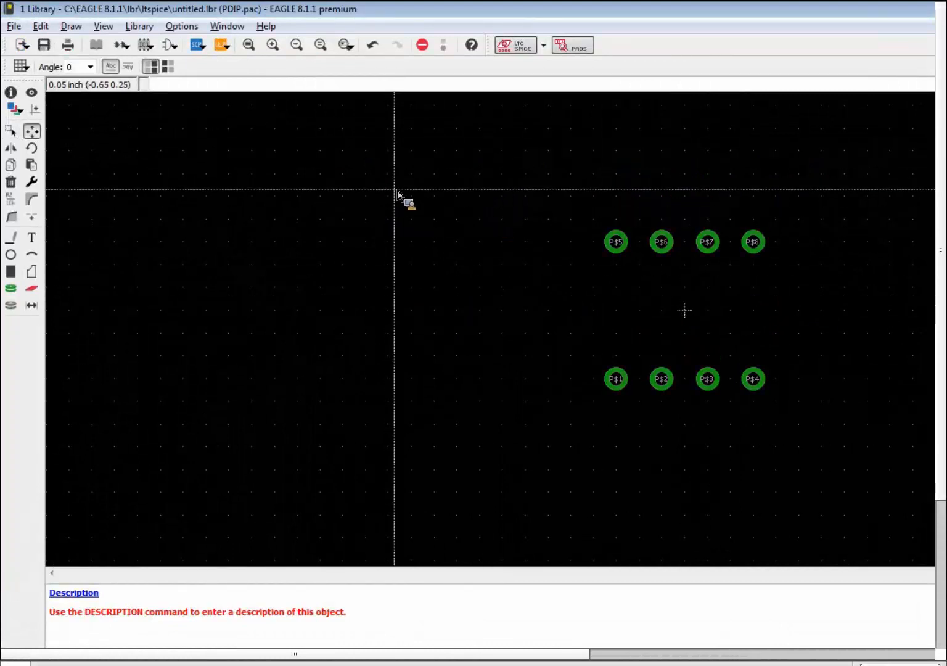
scroll(764, 264, "up", 2)
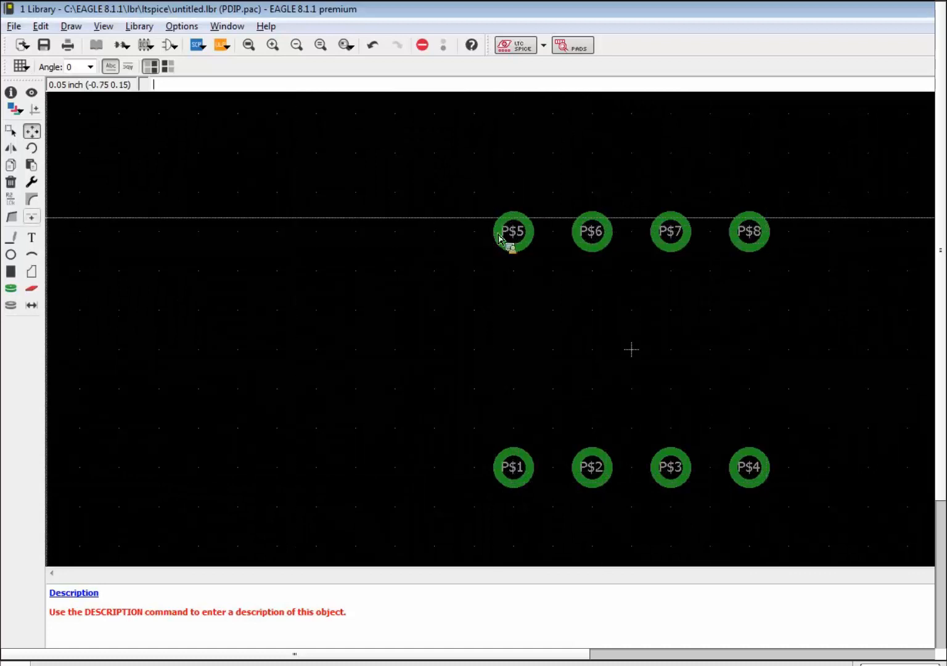
Rename the bottom-row pads 1, 2, 3 and 4 from left to right.
left_click(9, 205)
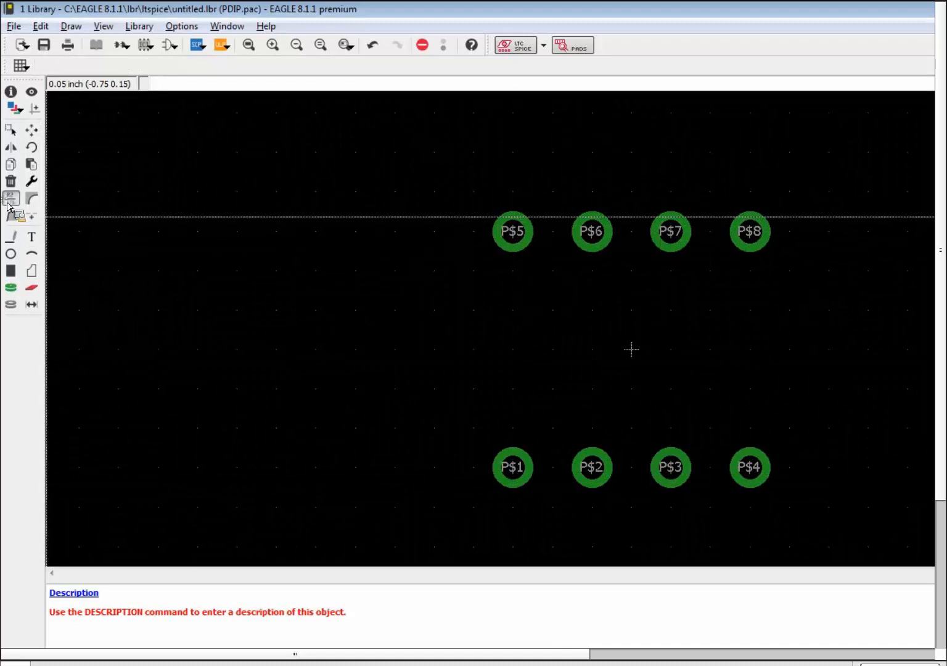
left_click(517, 473)
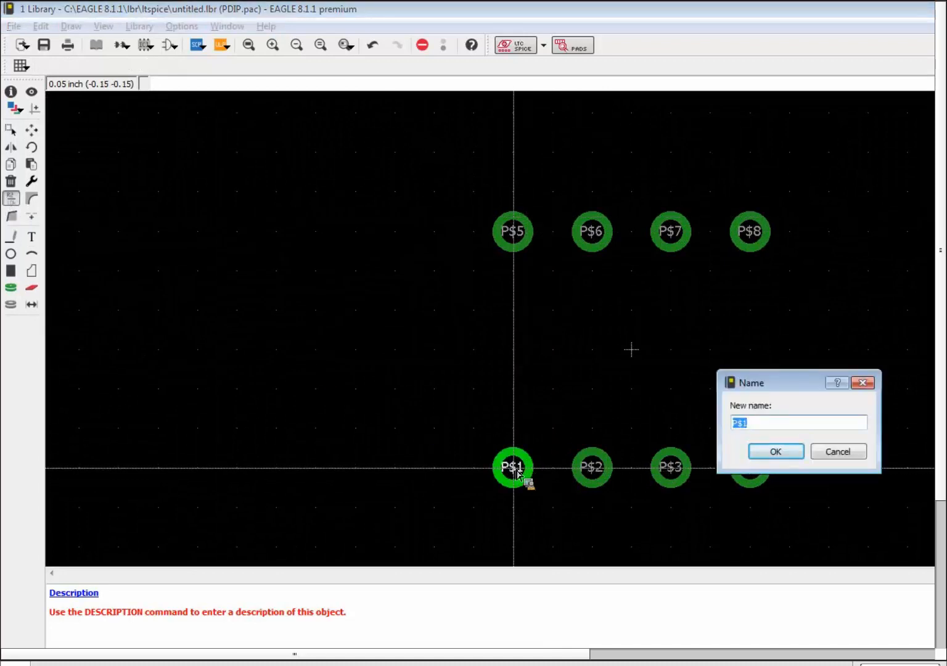
type("1")
key("Return")
left_click(592, 472)
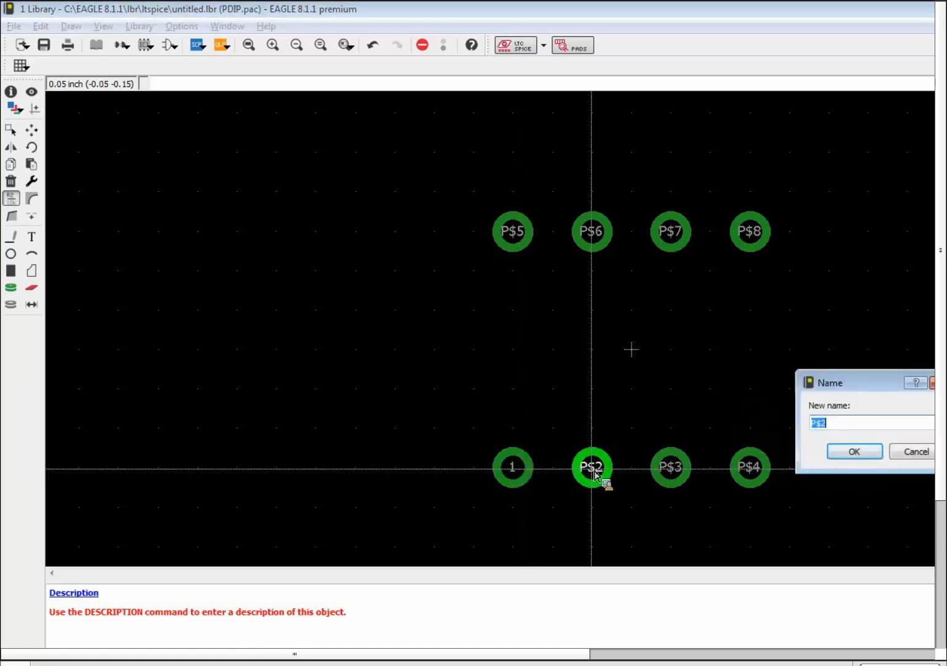
type("2")
key("Return")
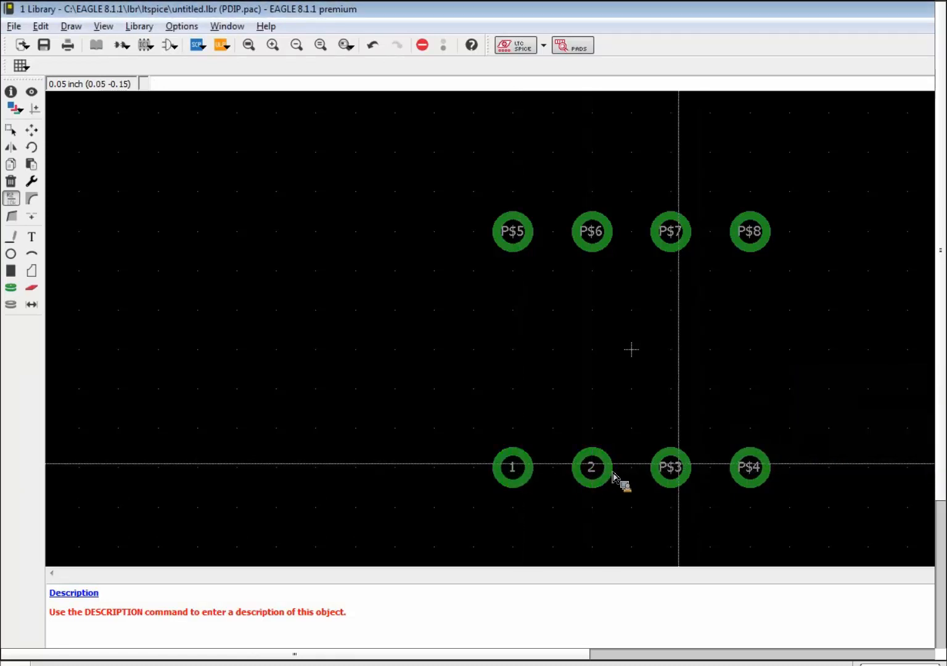
left_click(676, 473)
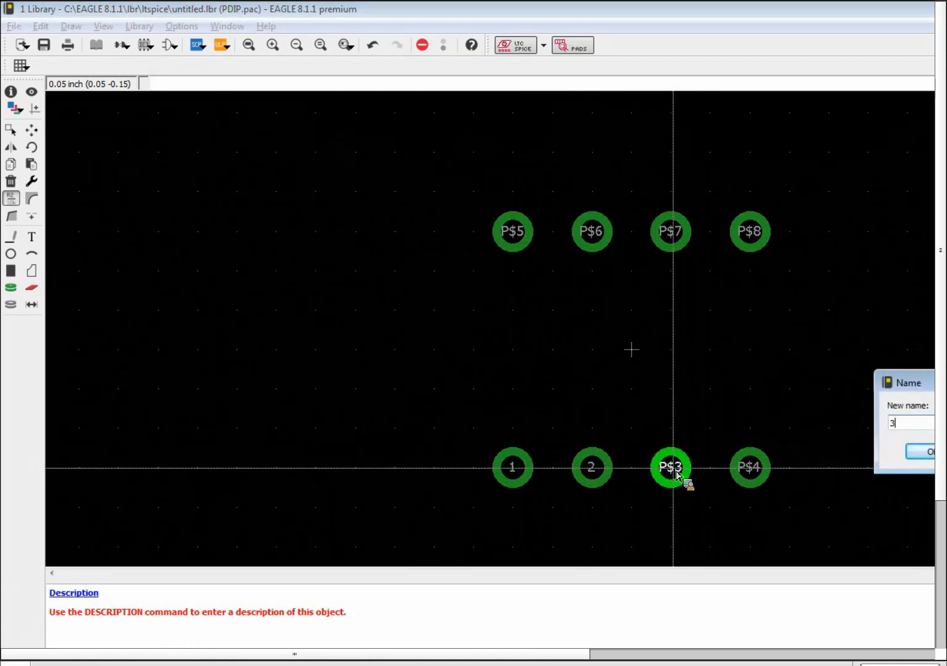
key("Return")
left_click(754, 470)
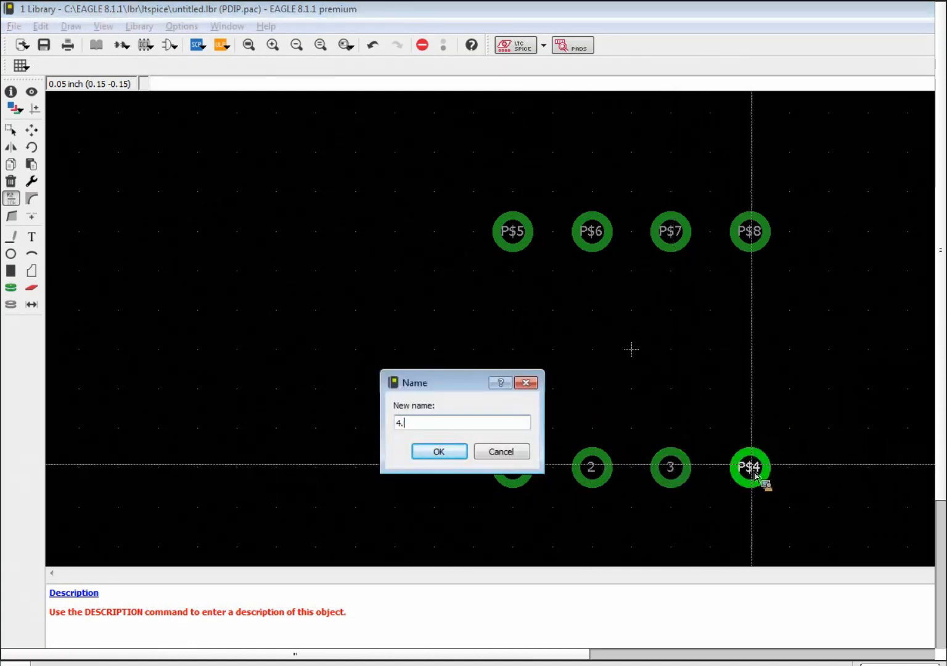
type("4")
key("Return")
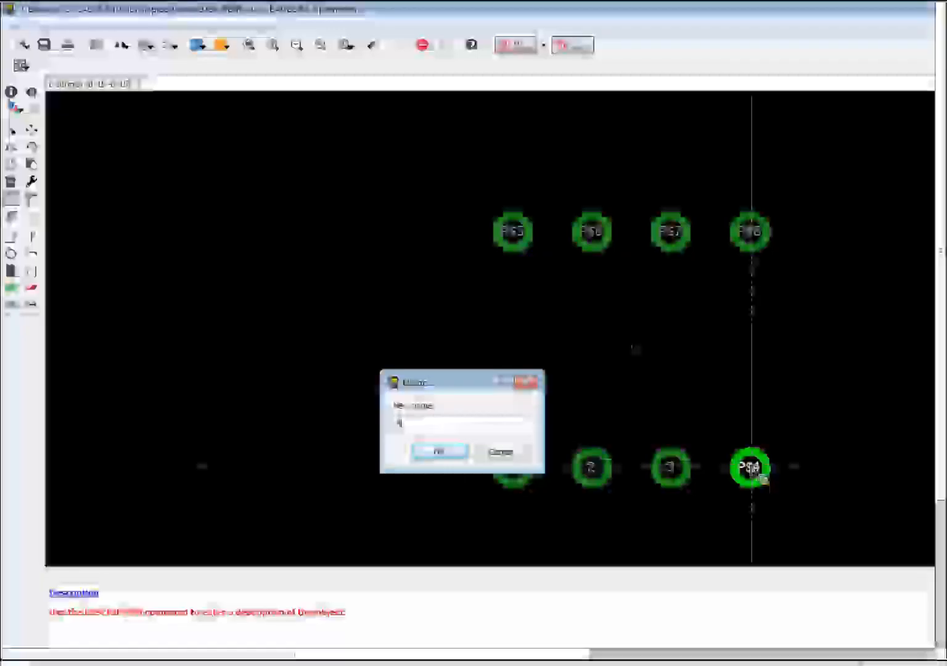
Rename the top-row pads 5, 6, 7 and 8 from right to left.
left_click(754, 233)
type("5")
key("Return")
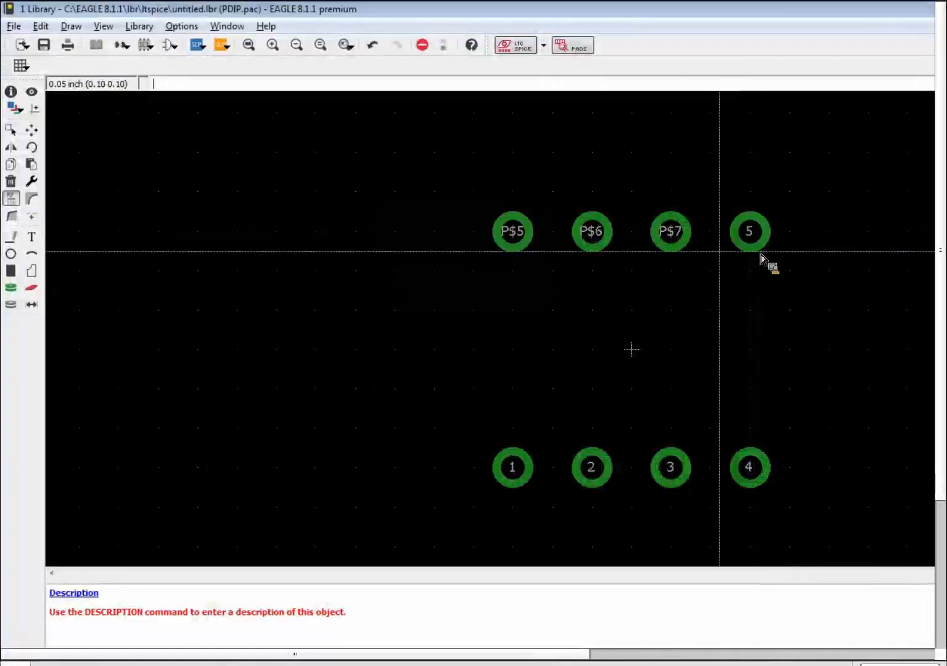
left_click(675, 238)
type("6")
key("Return")
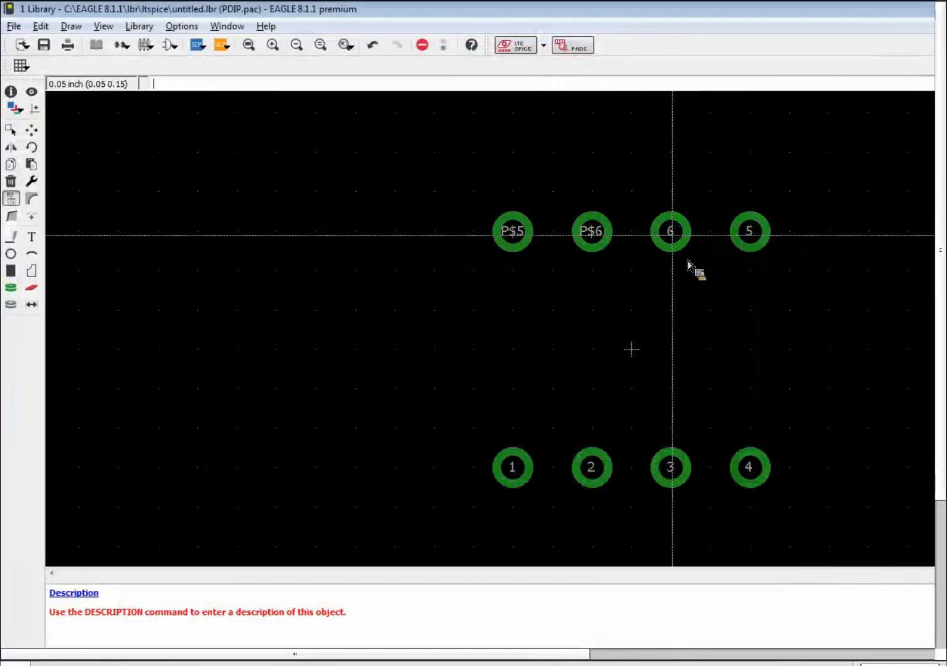
left_click(596, 233)
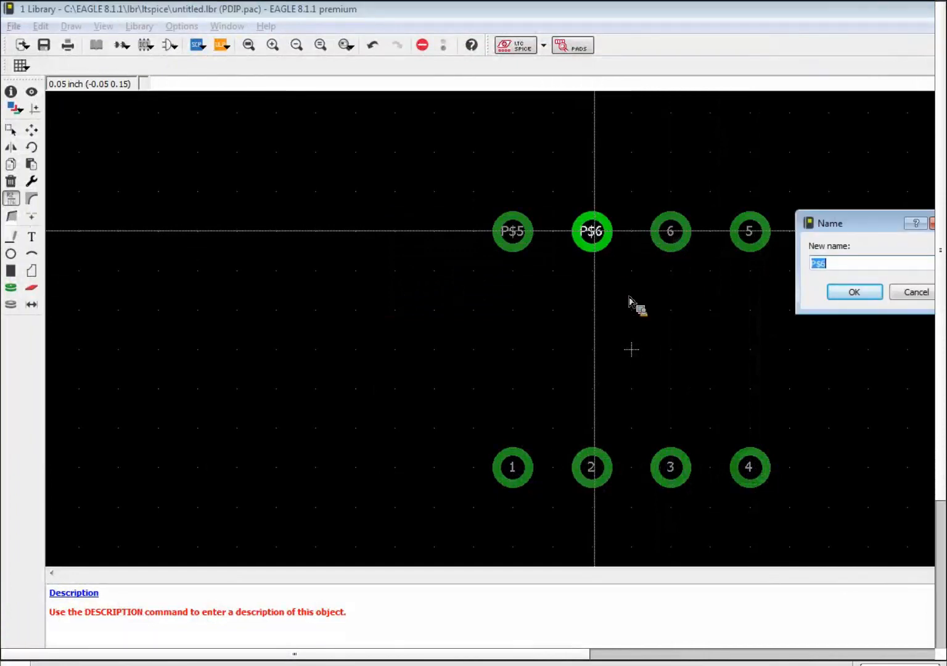
key("Return")
left_click(517, 243)
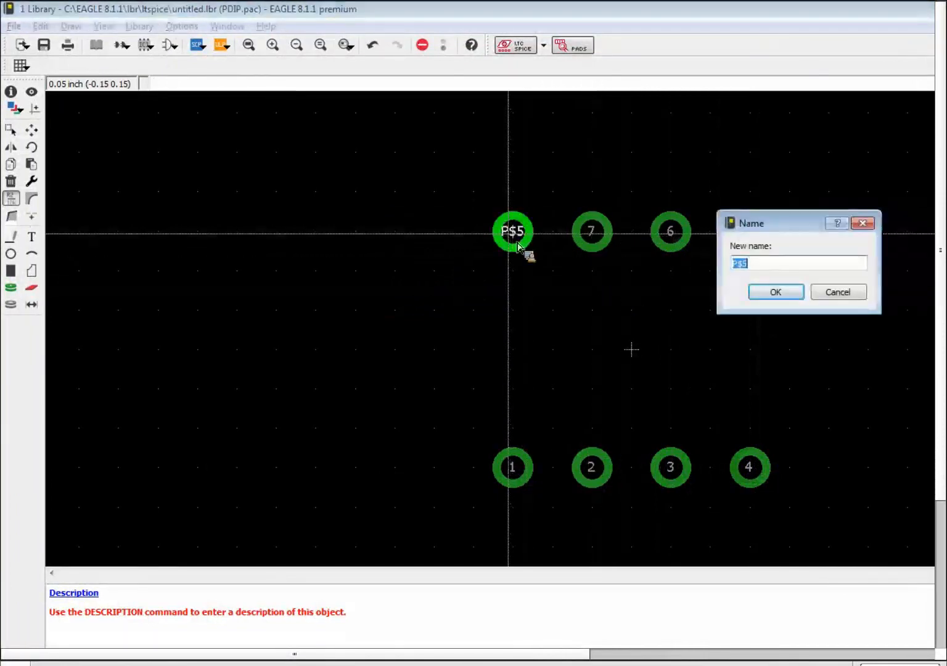
key("Return")
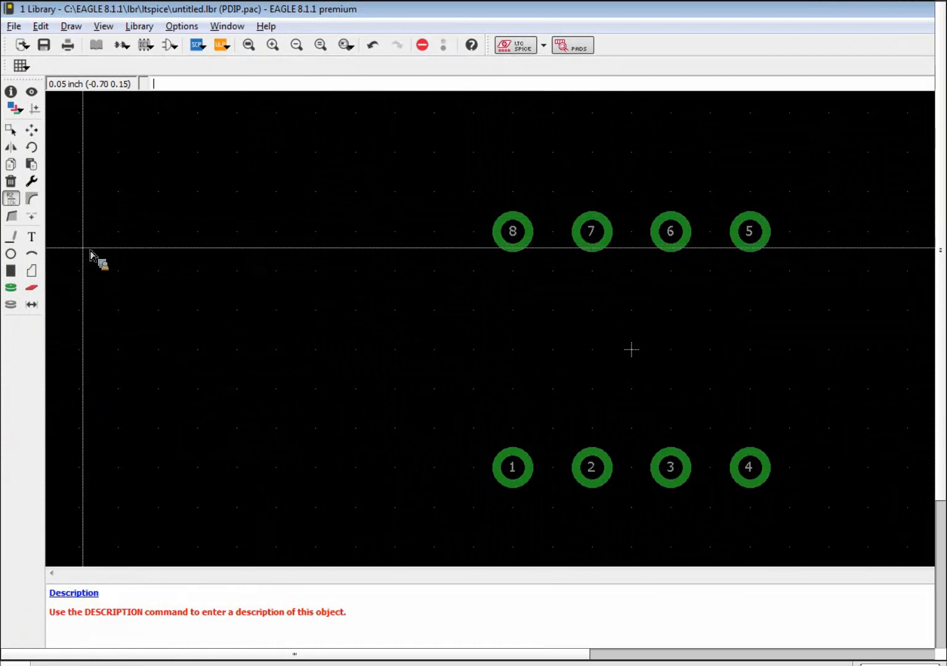
left_click(10, 241)
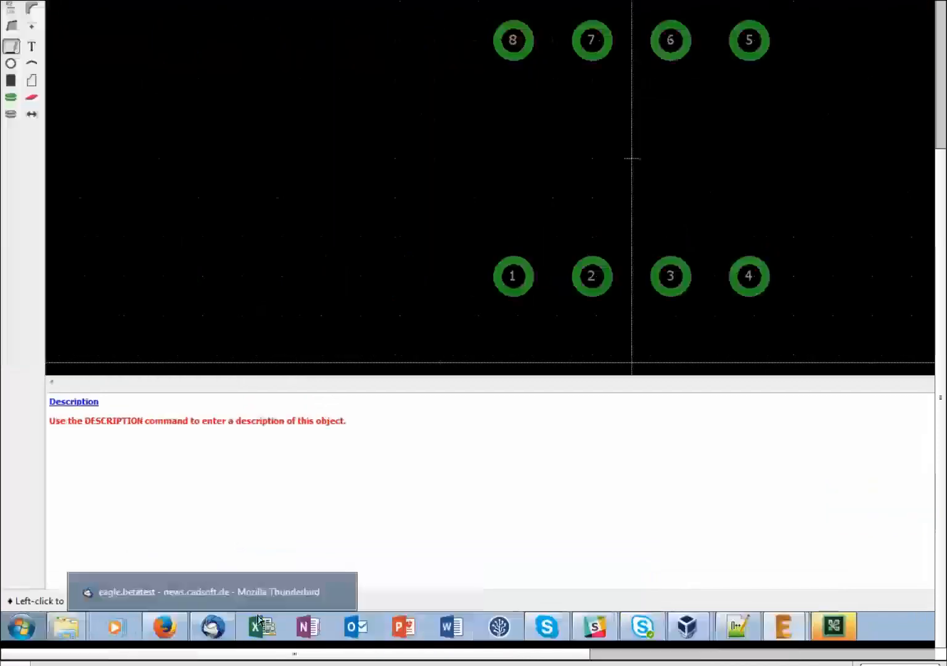
left_click(176, 628)
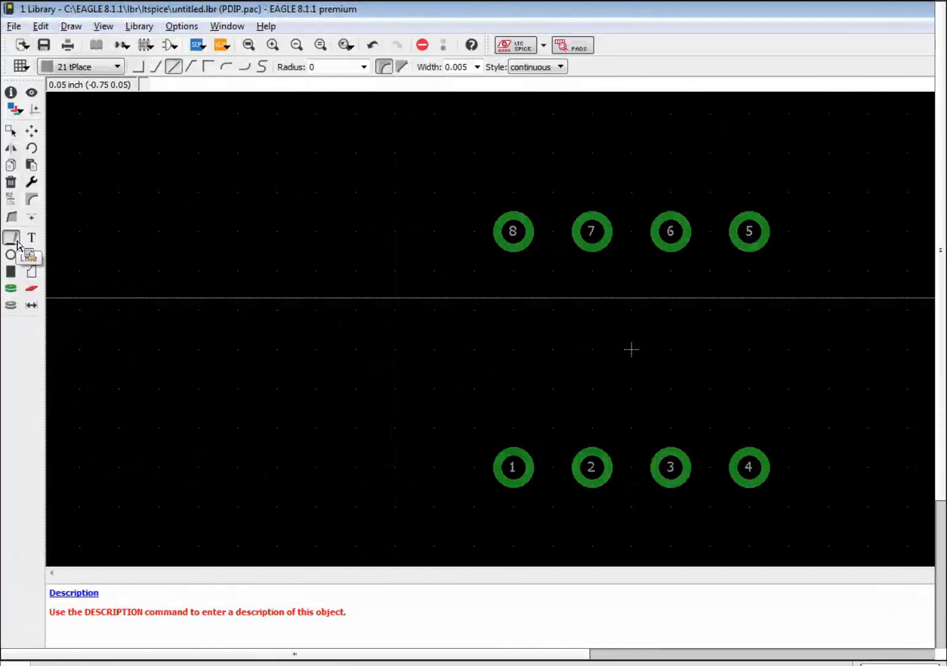
Draw vertical tPlace lines left of pads 8 and 1 and right of pads 5 and 4.
left_click(17, 242)
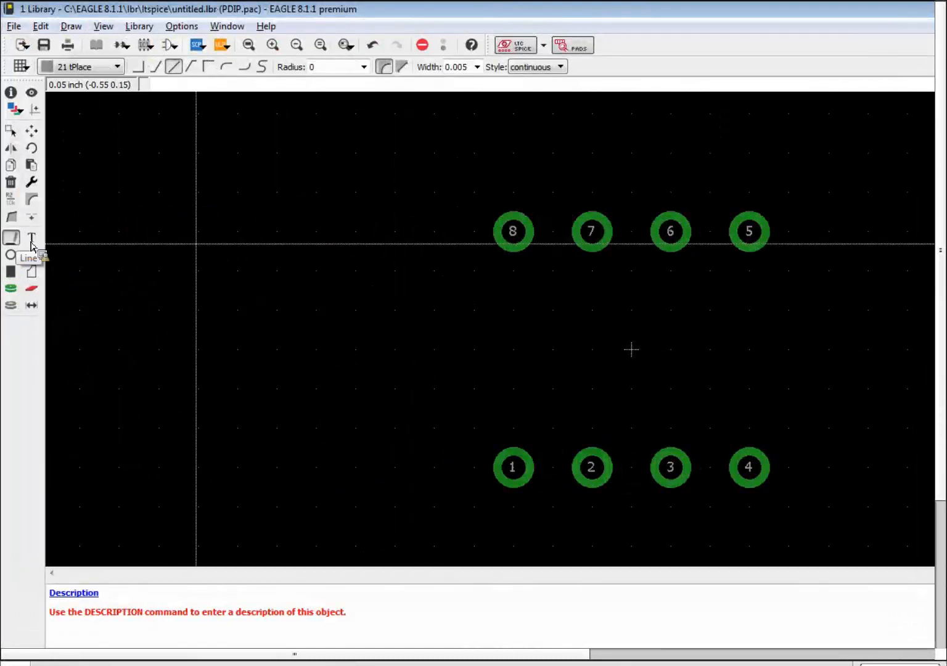
left_click(473, 233)
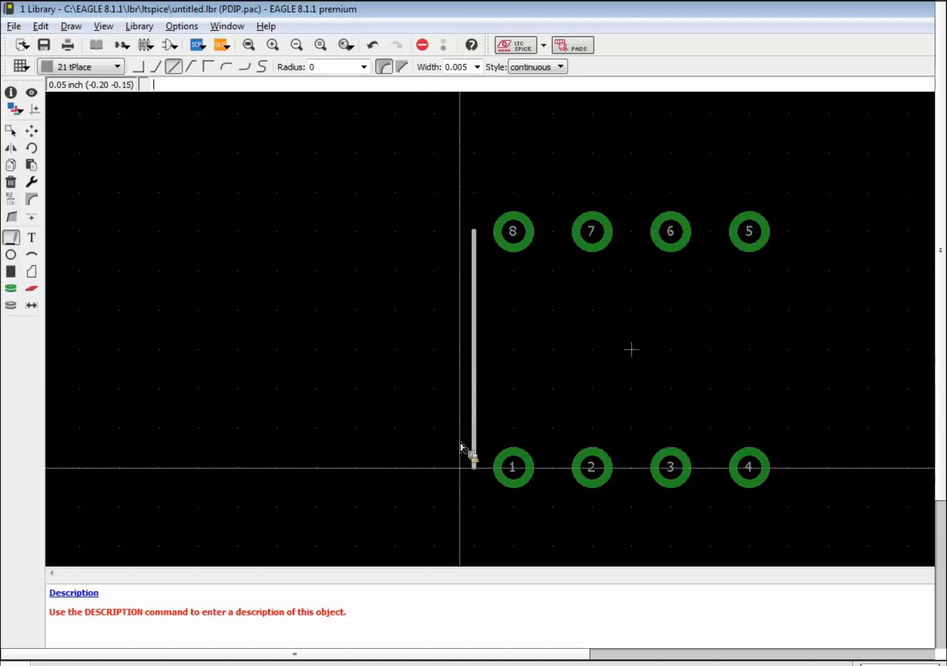
left_click(463, 470)
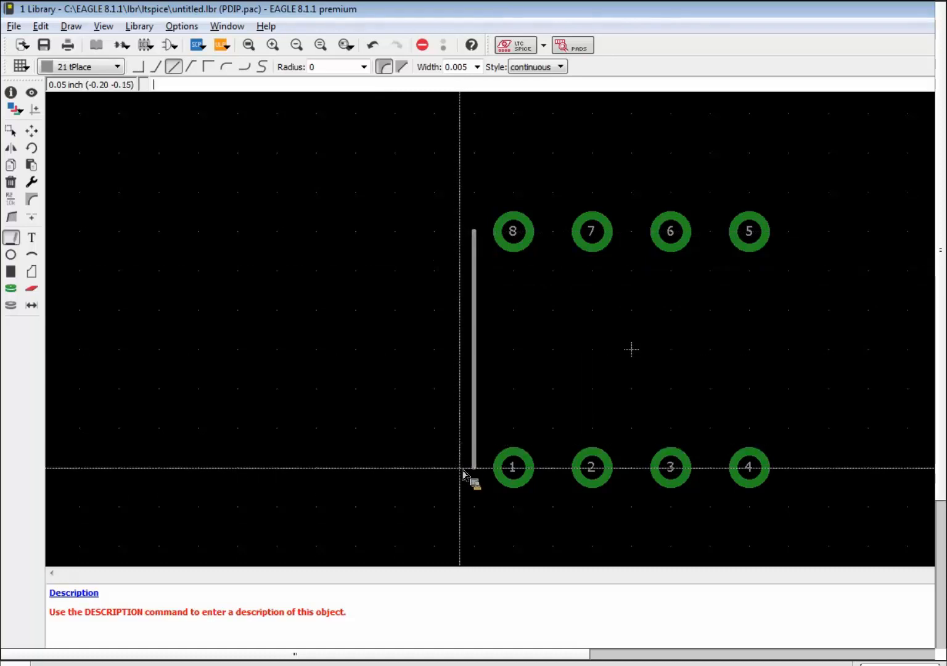
left_click(789, 231)
left_click(788, 468)
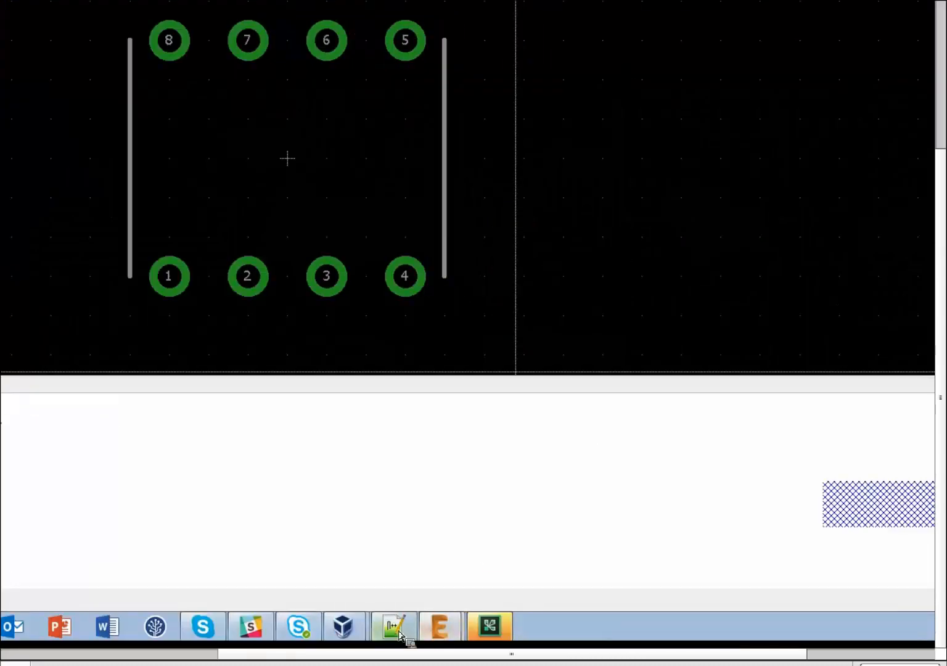
mouse_move(313, 632)
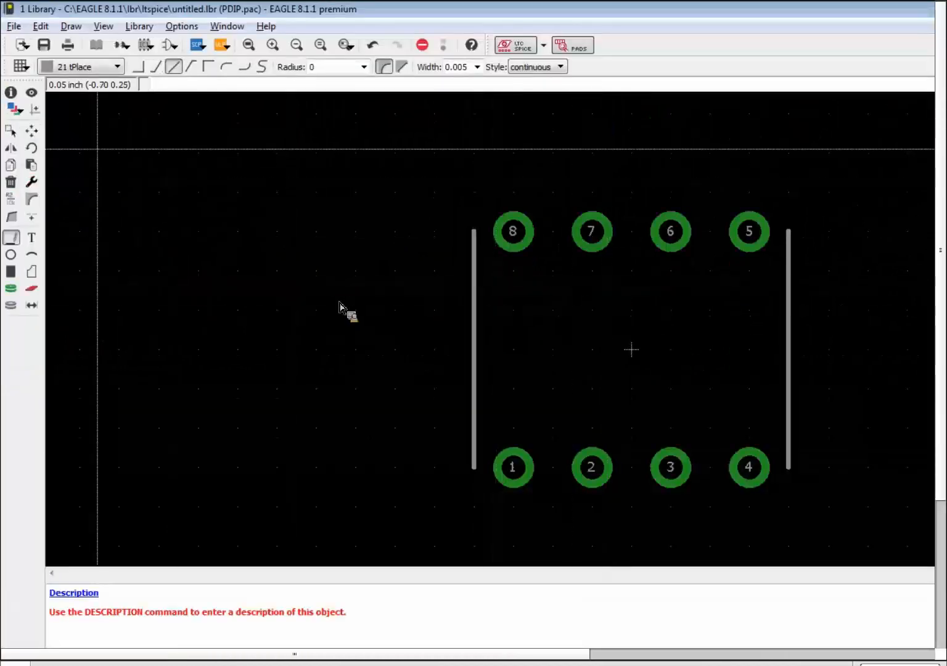
Edit the left outline line's Y endpoints in Info to make it 0.26 long.
left_click(18, 97)
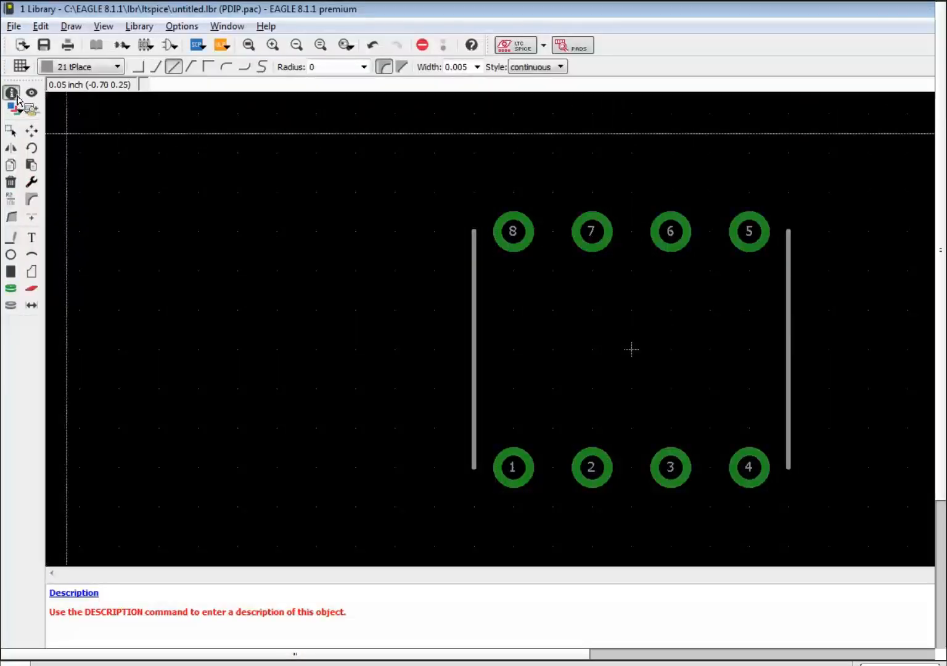
left_click(474, 336)
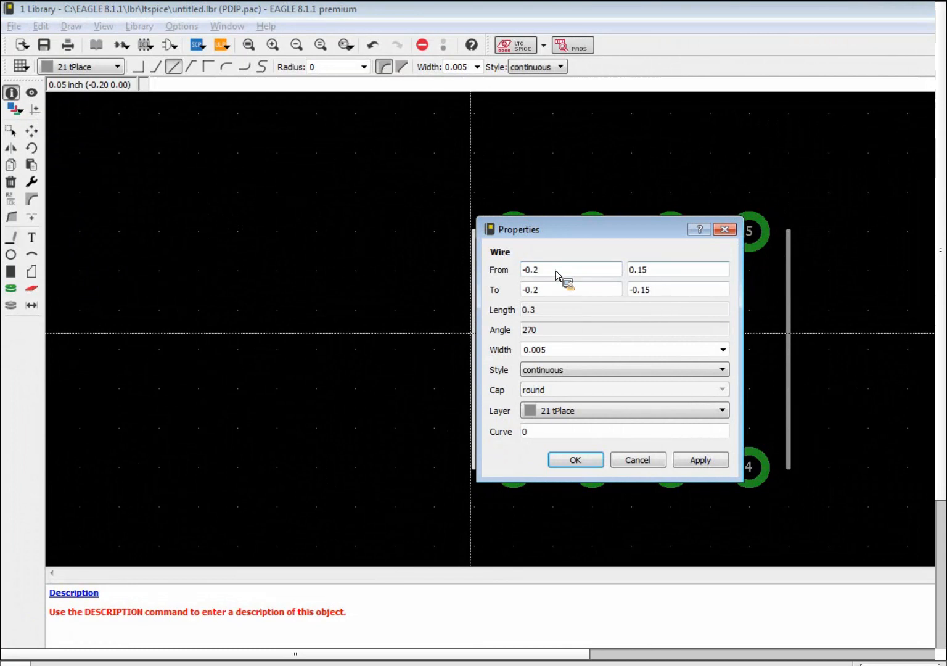
left_click(686, 271)
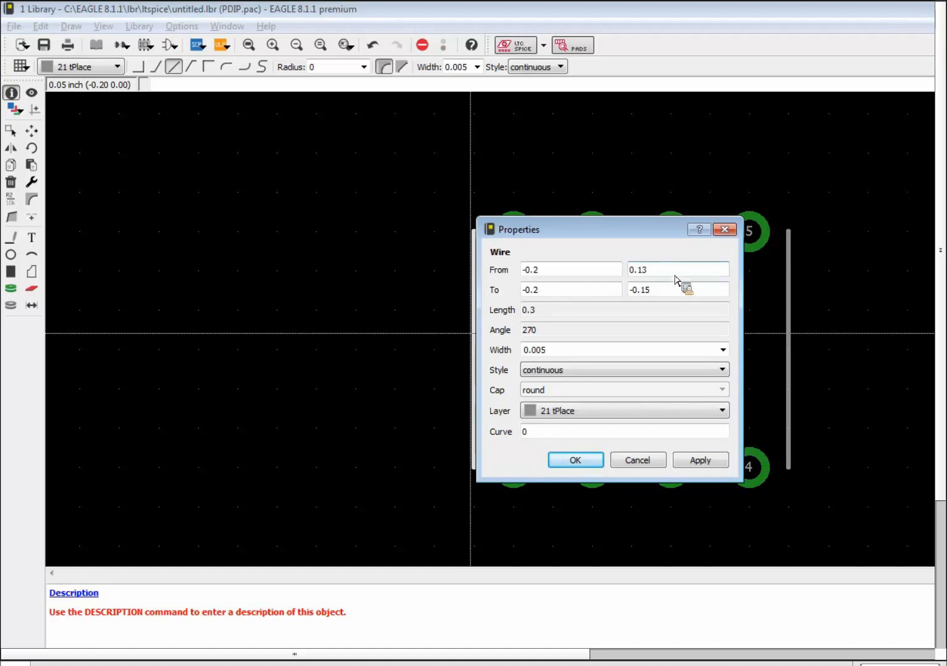
left_click(698, 285)
key("BackSpace")
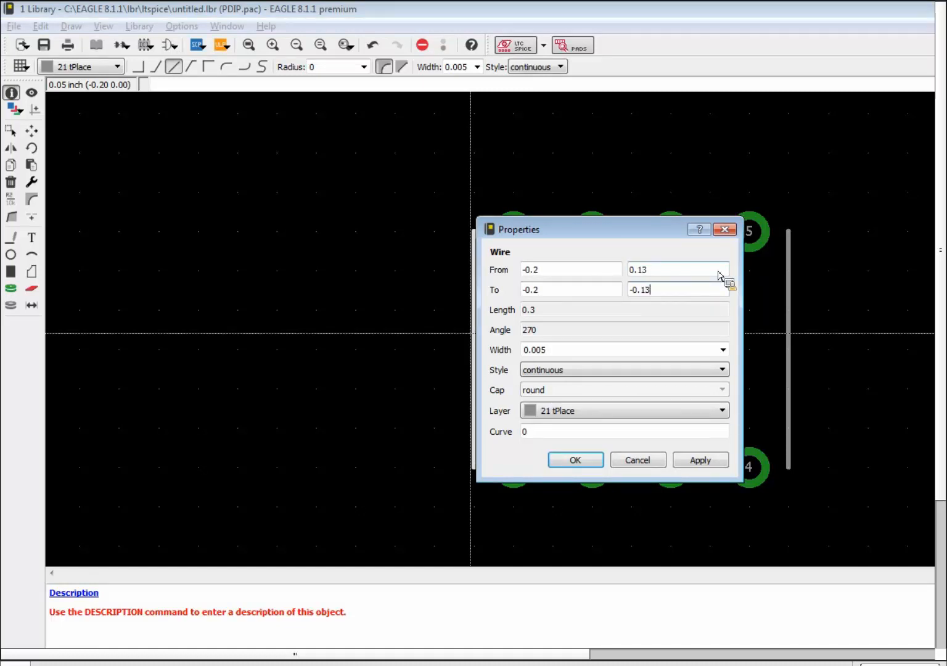
type("3")
left_click(716, 460)
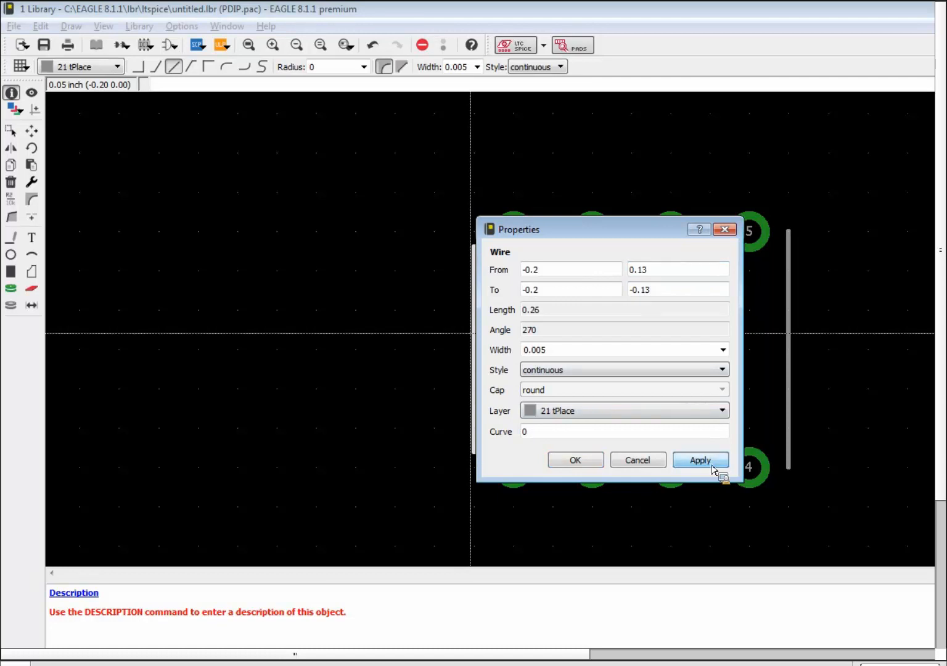
left_click(581, 463)
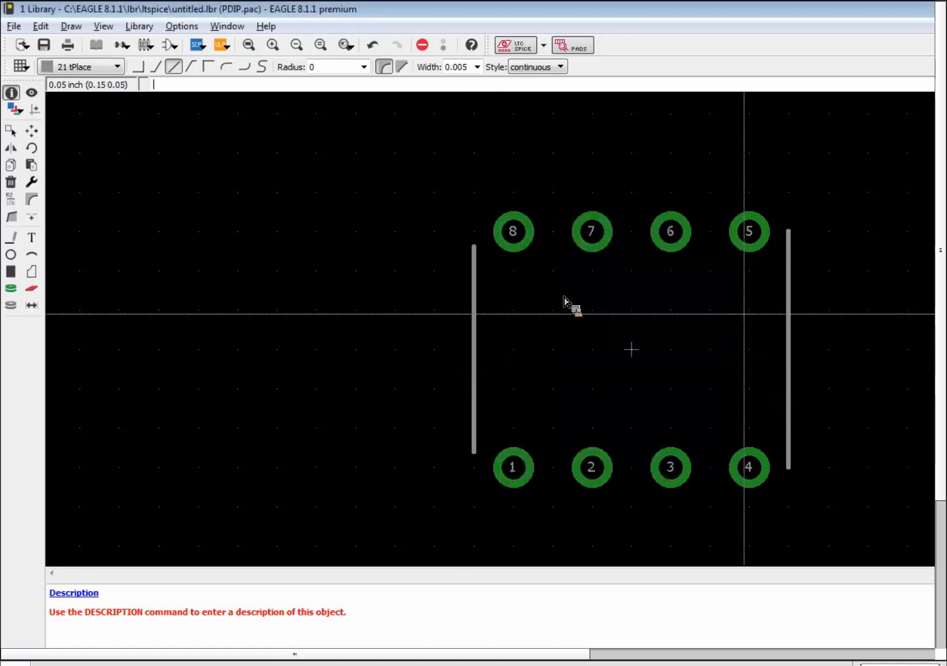
Set the right outline line's From Y to 0.13 and To Y to -0.13.
left_click(789, 317)
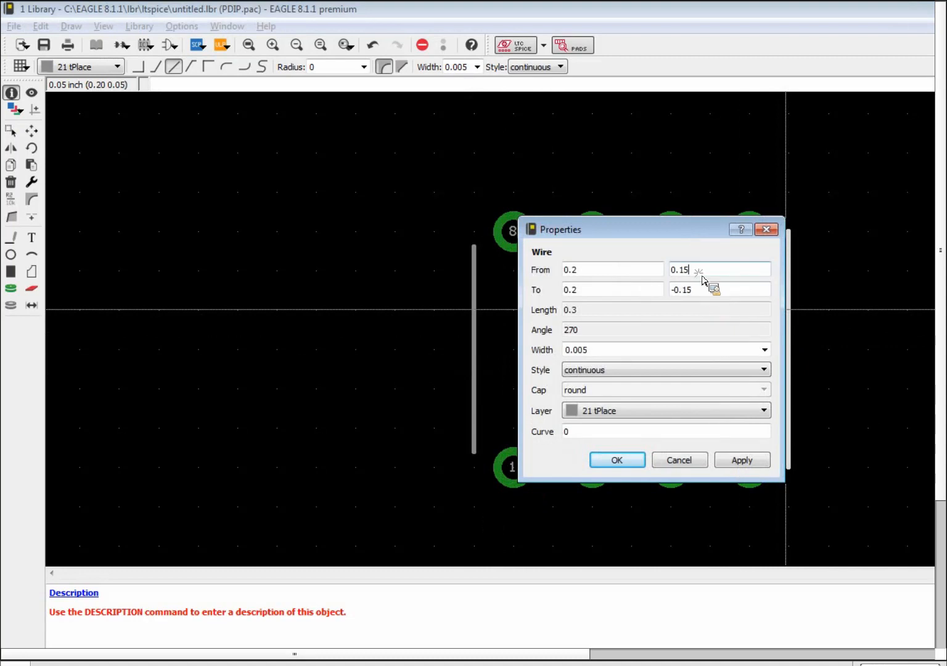
left_click(744, 275)
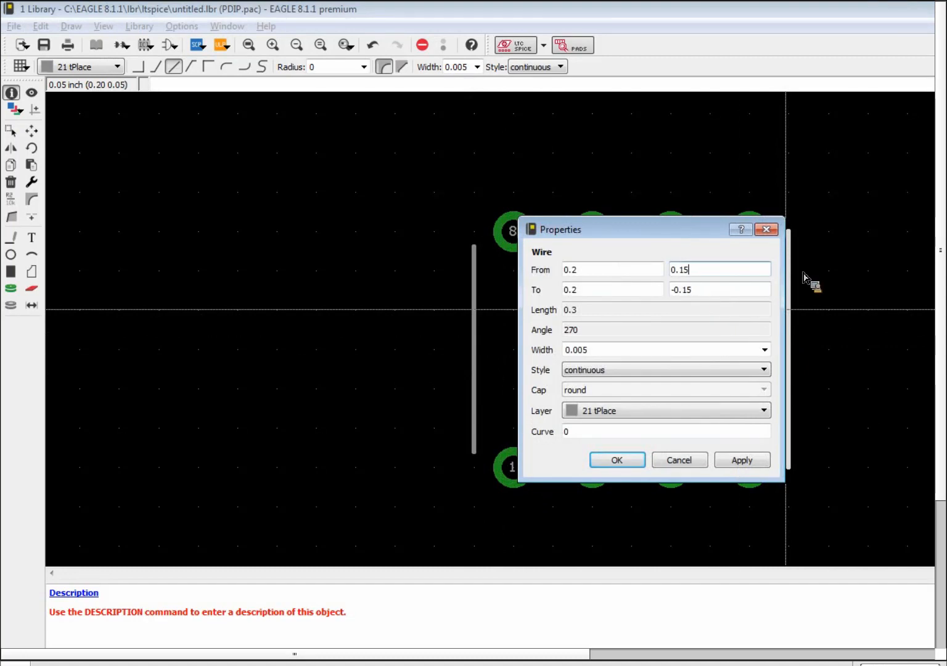
left_click_drag(547, 229, 471, 230)
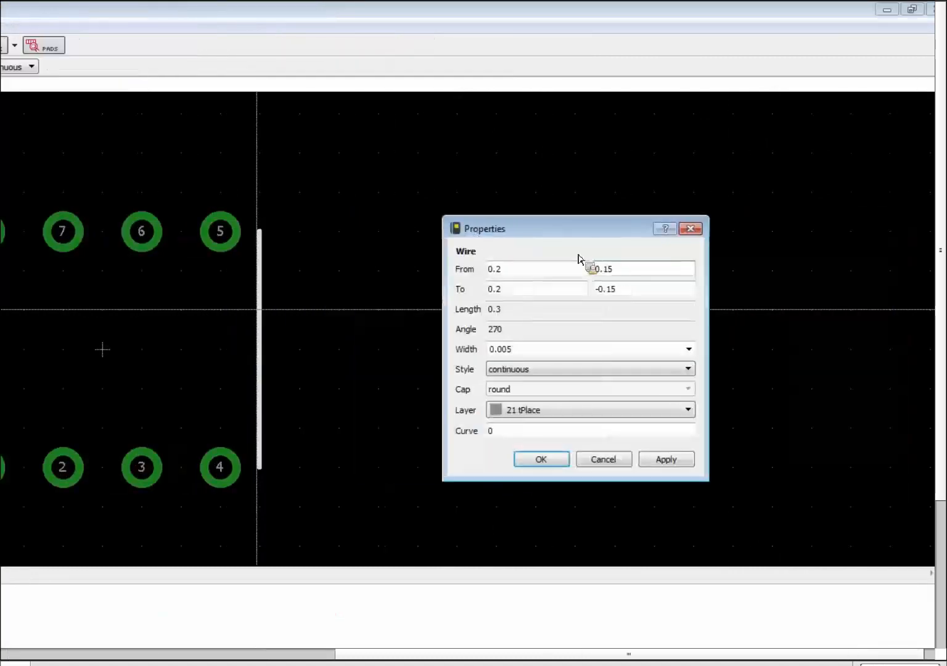
key("BackSpace")
type("6")
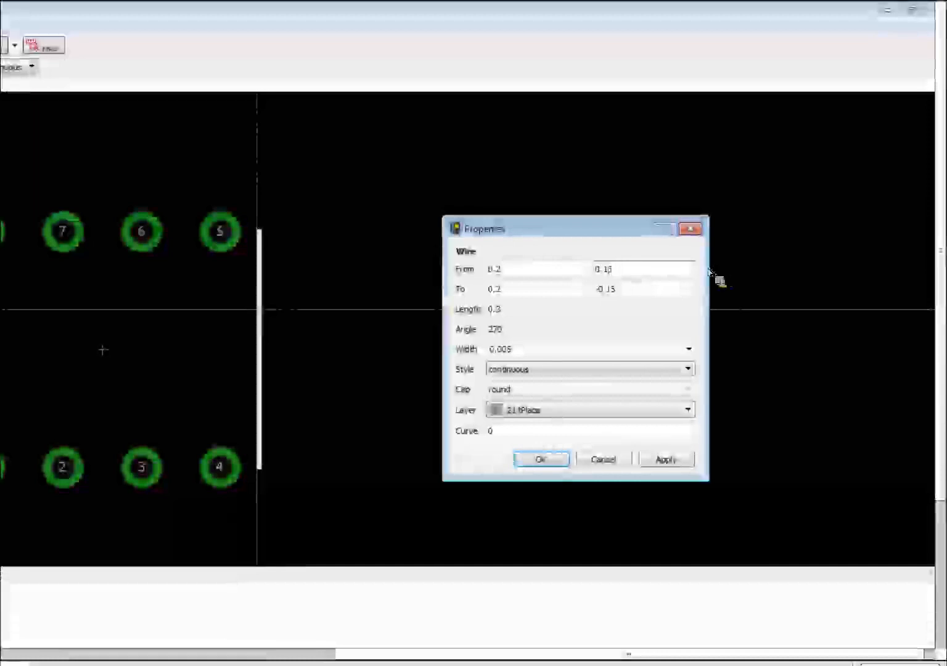
left_click(638, 290)
key("BackSpace")
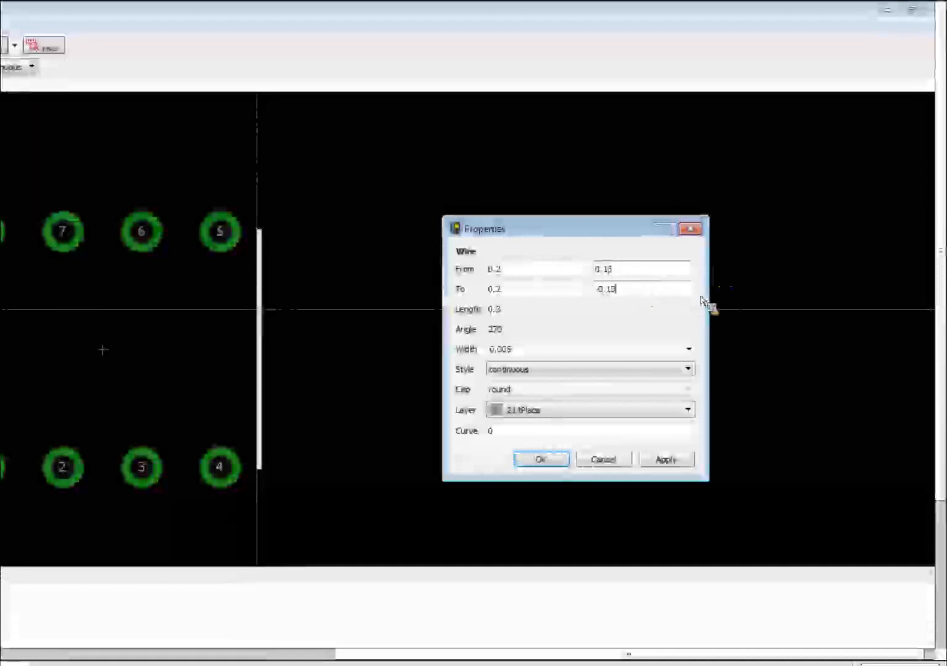
left_click(674, 463)
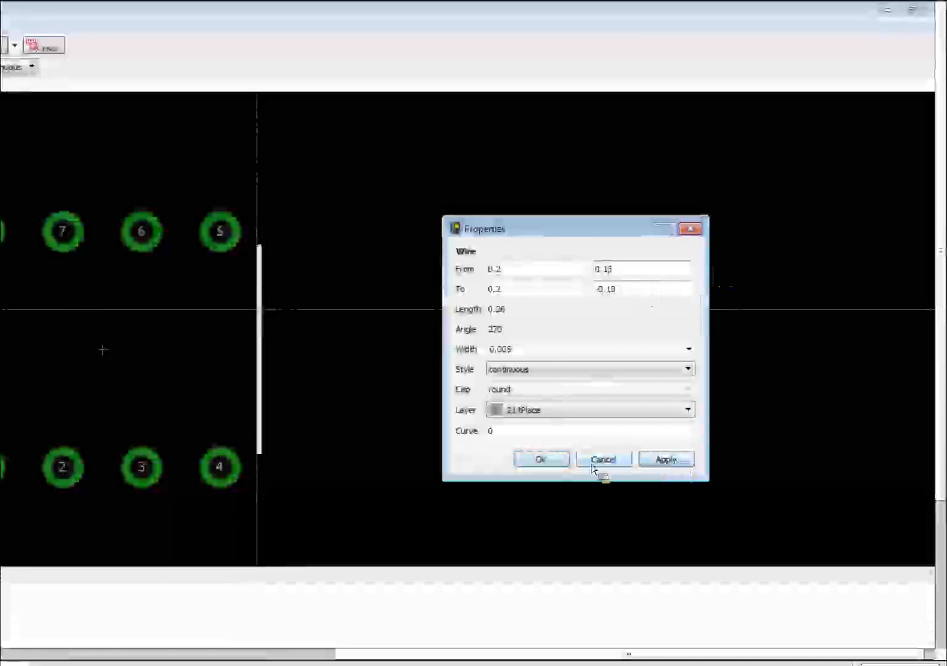
left_click(560, 465)
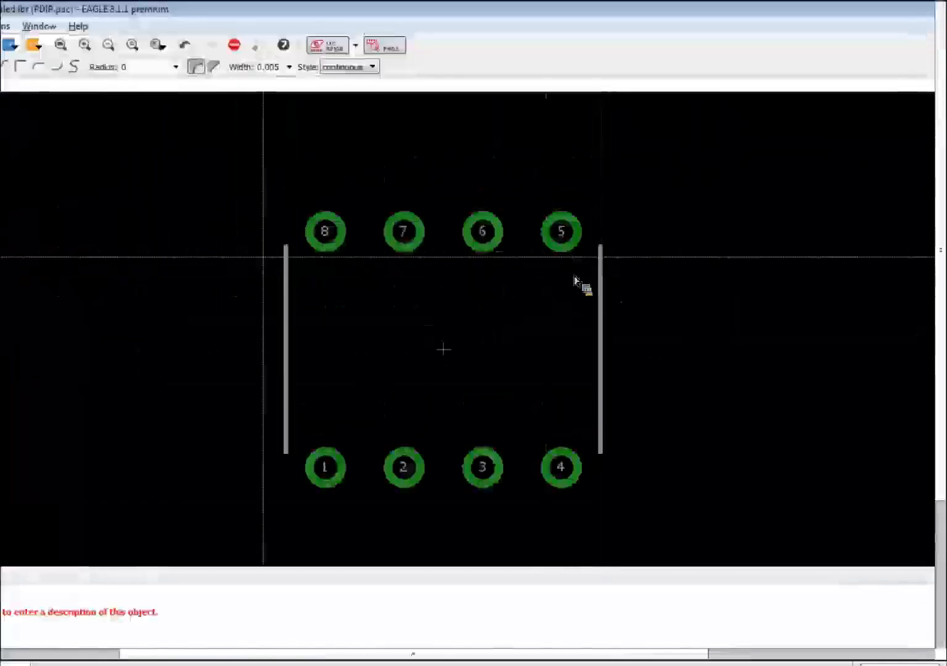
left_click(11, 241)
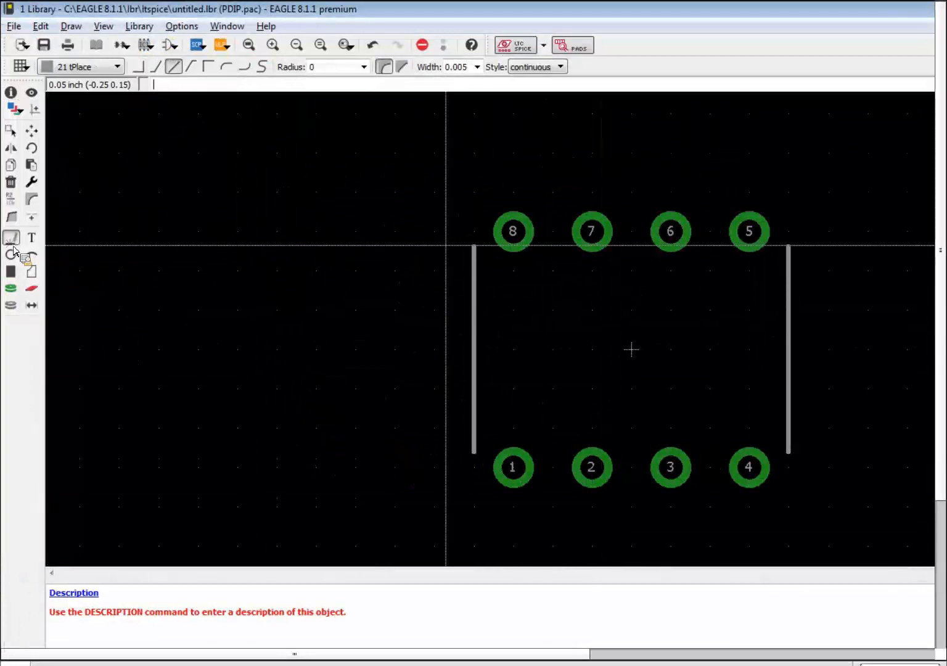
left_click(476, 247)
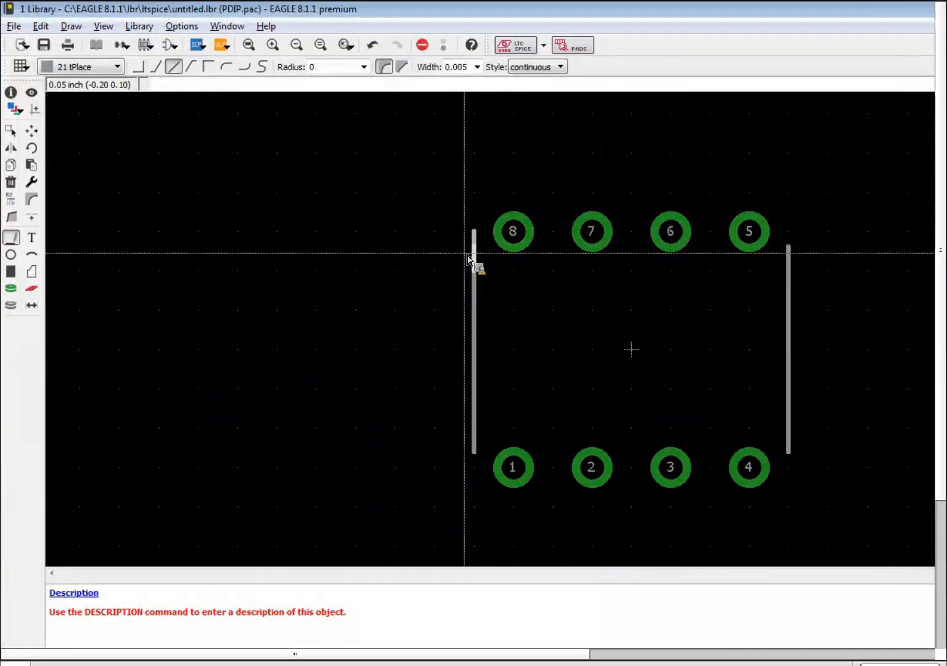
key("Escape")
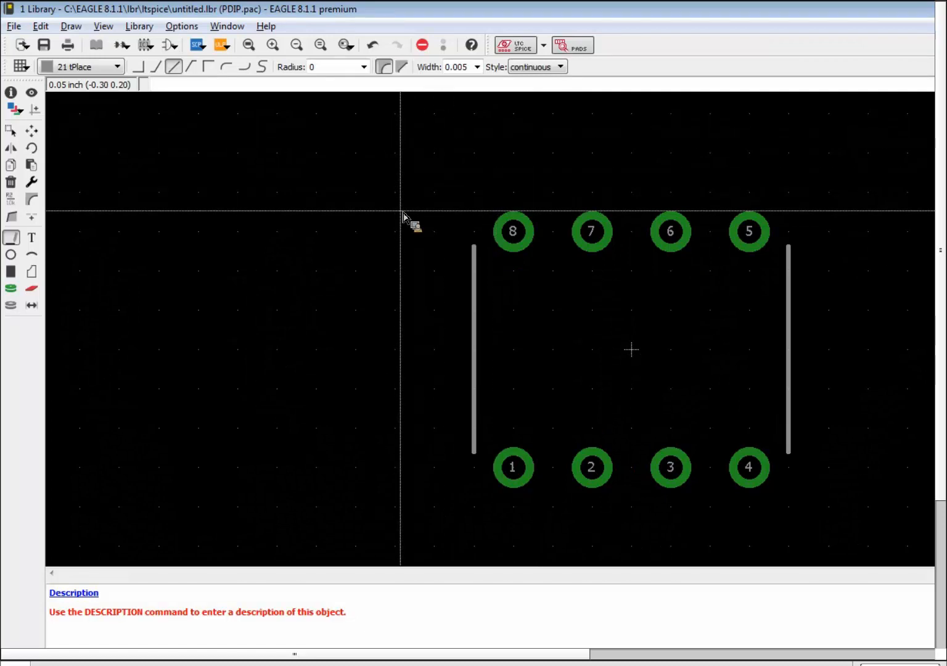
Search the ULP list for 'set' and run set_name_value.ulp to add the labels.
left_click(227, 50)
left_click(583, 53)
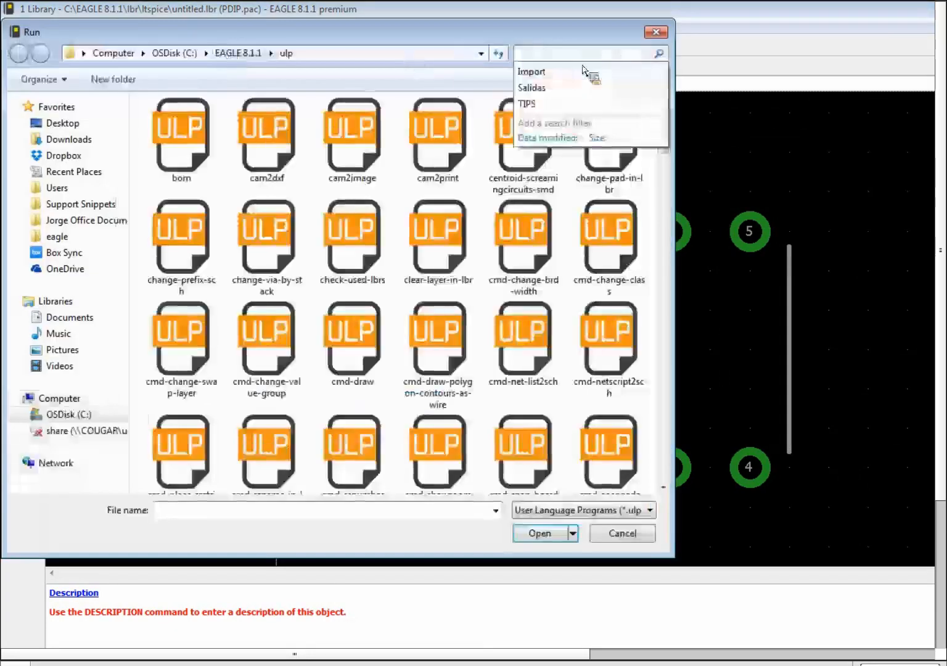
type("det")
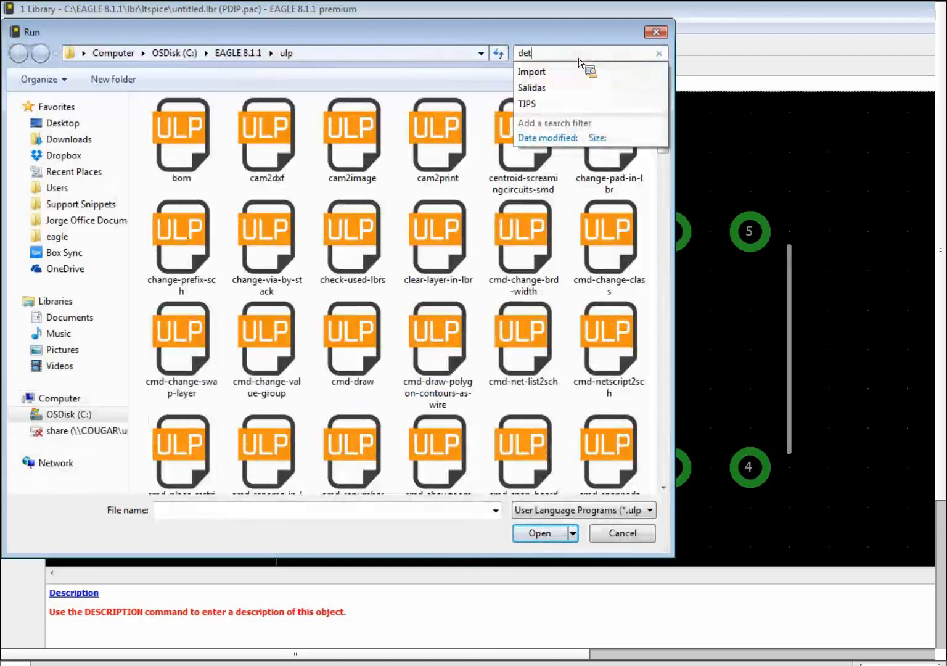
key("BackSpace")
key("BackSpace")
key("BackSpace")
type("et")
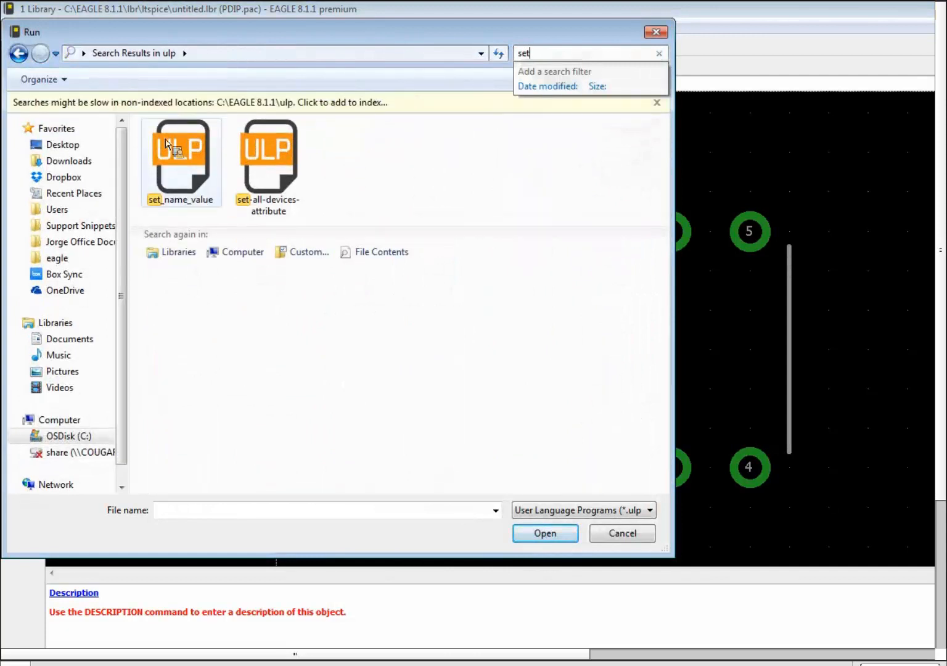
double_click(178, 183)
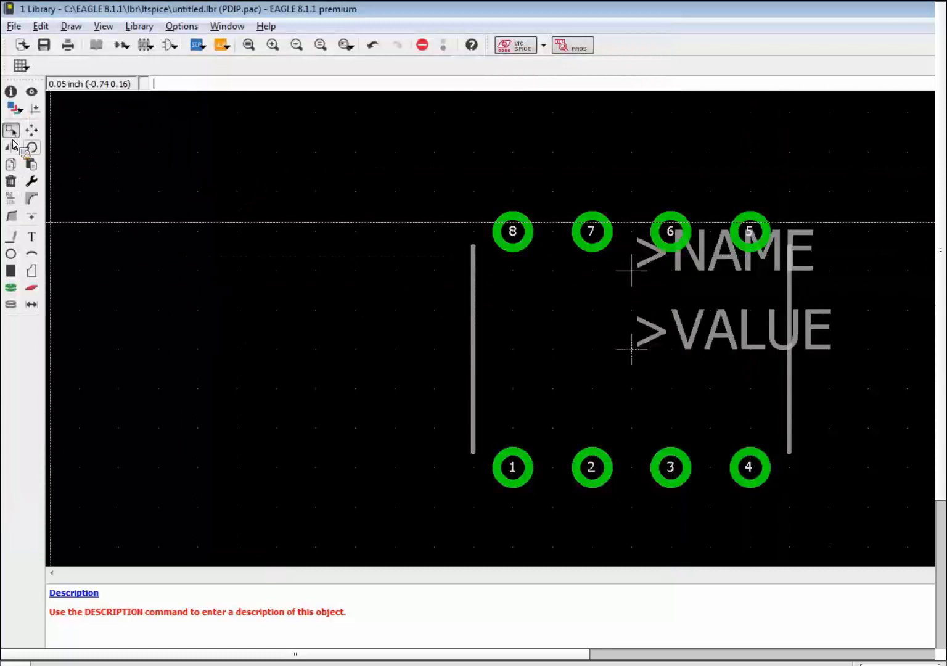
Move >NAME above pads 8–5 and >VALUE below pads 1–4.
left_click(635, 276)
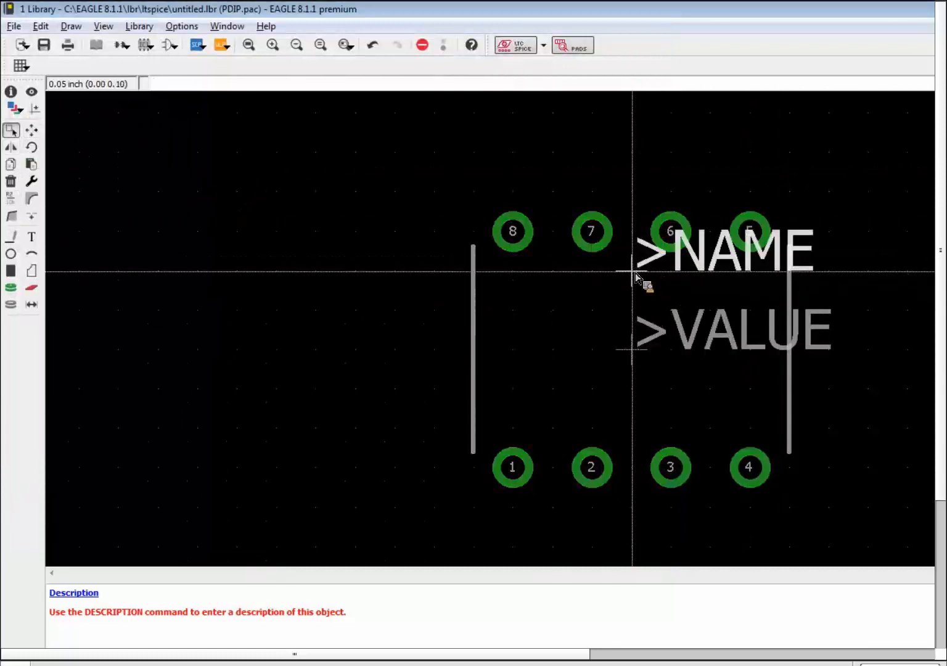
left_click_drag(636, 276, 558, 185)
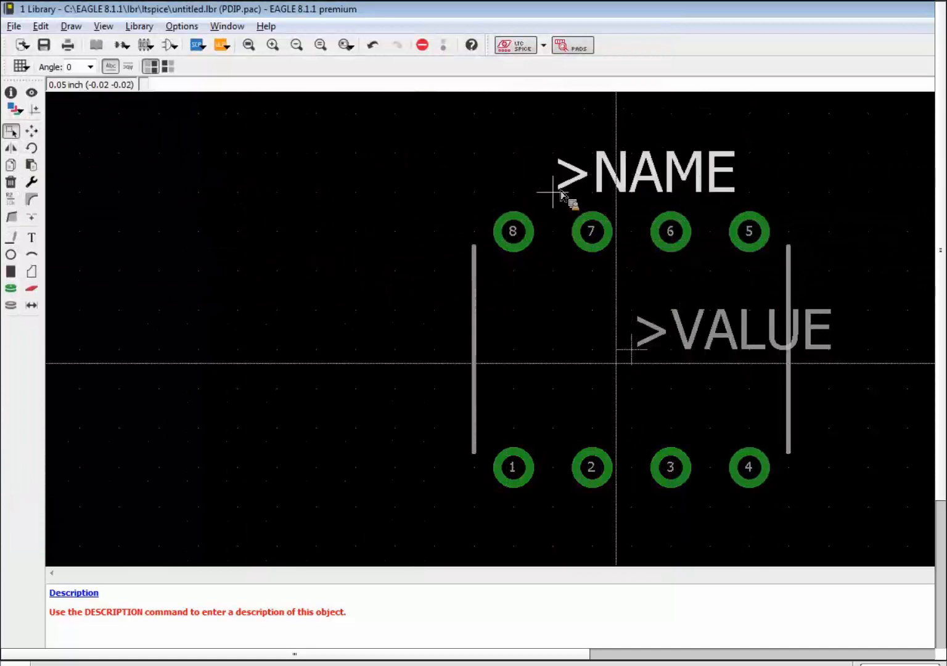
left_click(633, 361)
left_click_drag(634, 360, 554, 550)
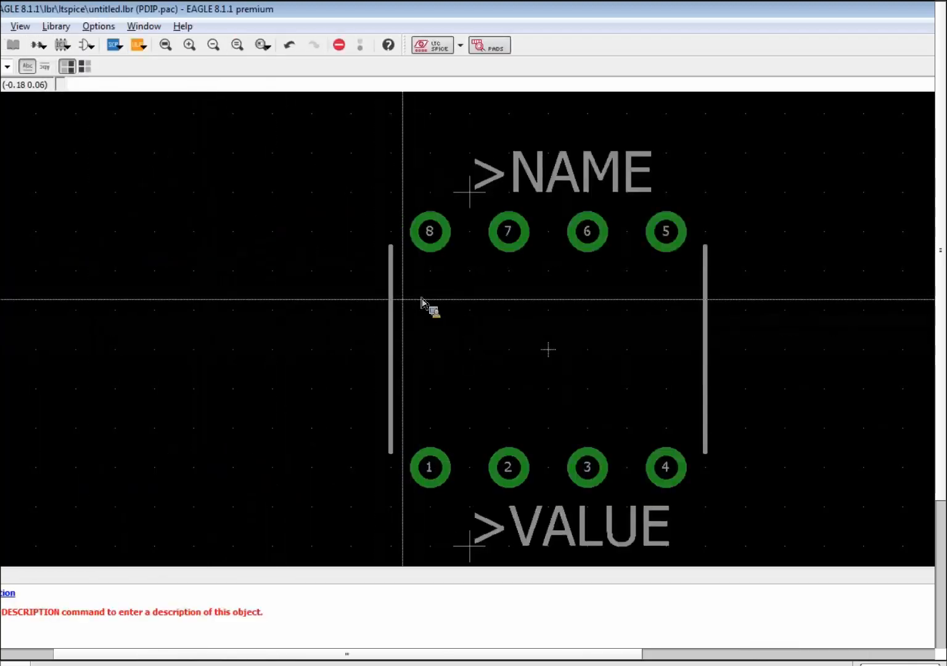
Draw a three-segment pin-1 notch on layer 21 tPlace into the left outline edge, using the fine grid.
left_click(13, 239)
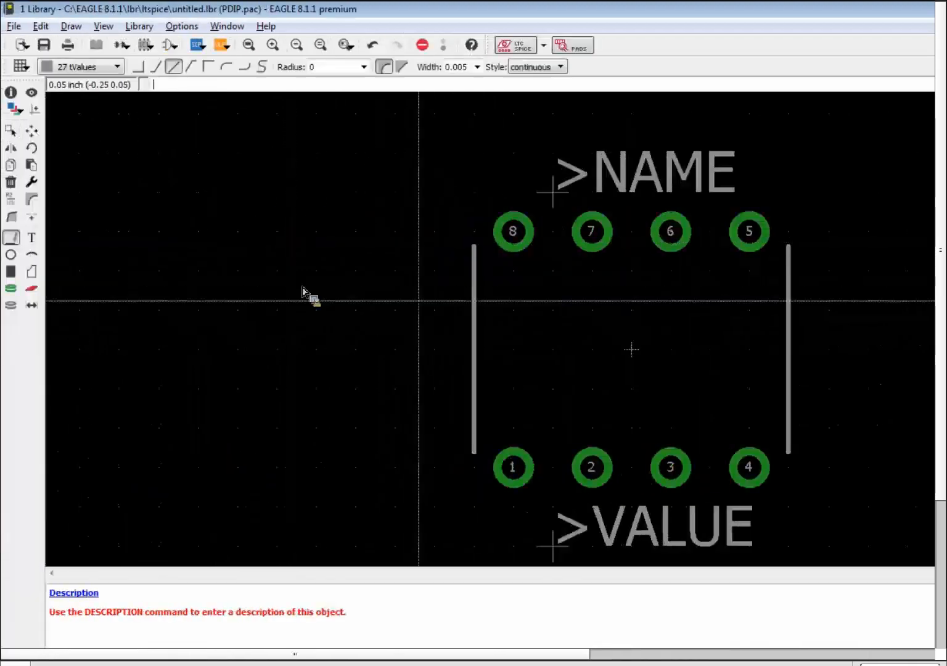
left_click(479, 311)
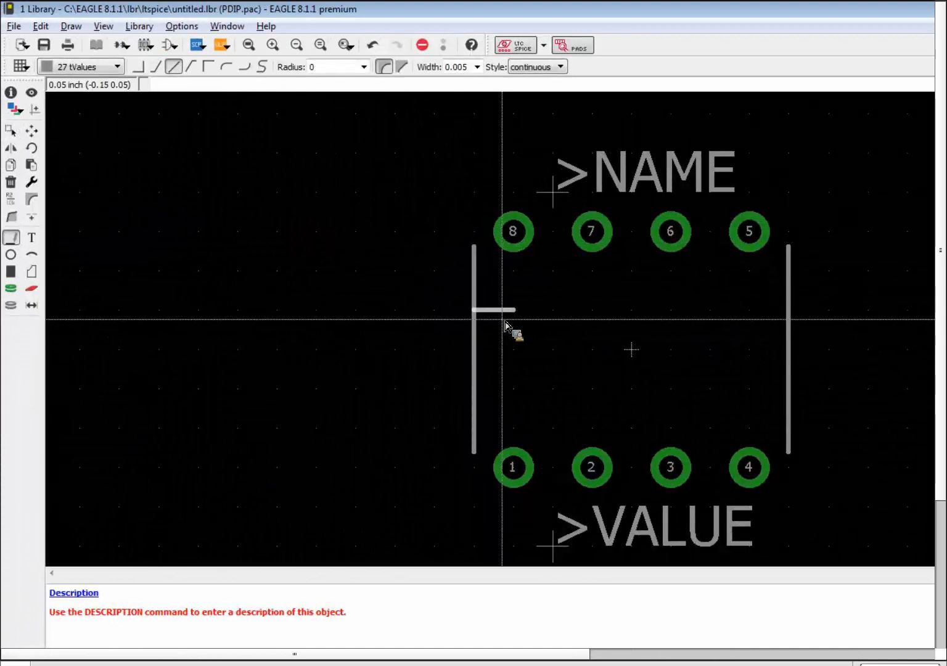
left_click(92, 67)
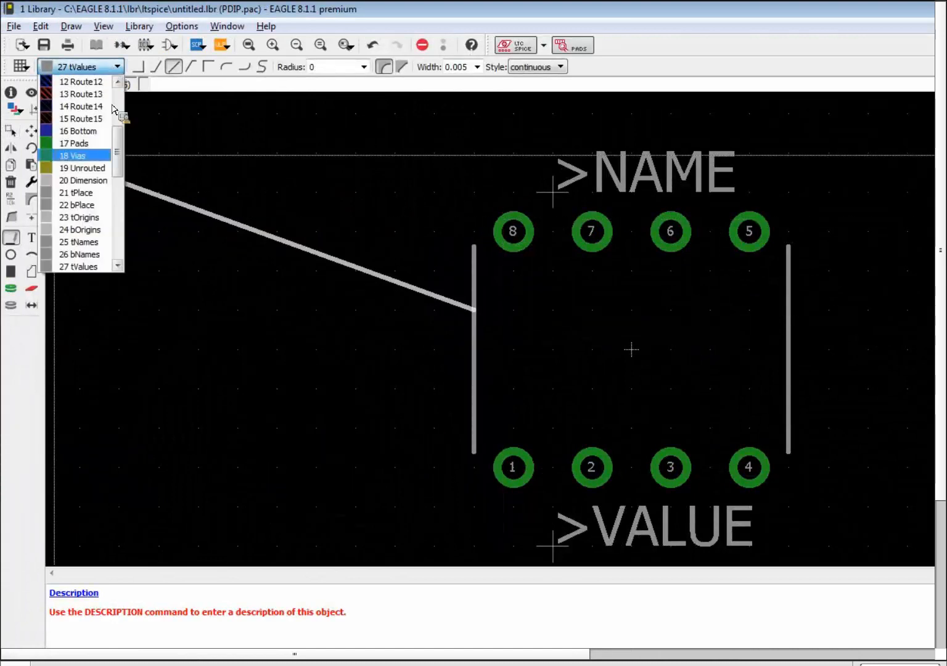
left_click(92, 193)
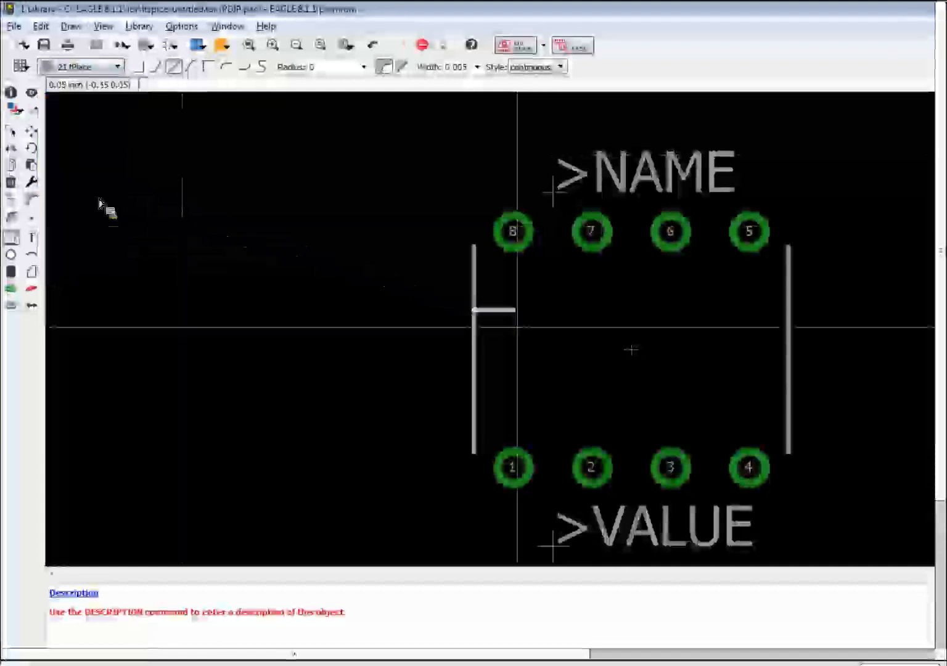
key("alt")
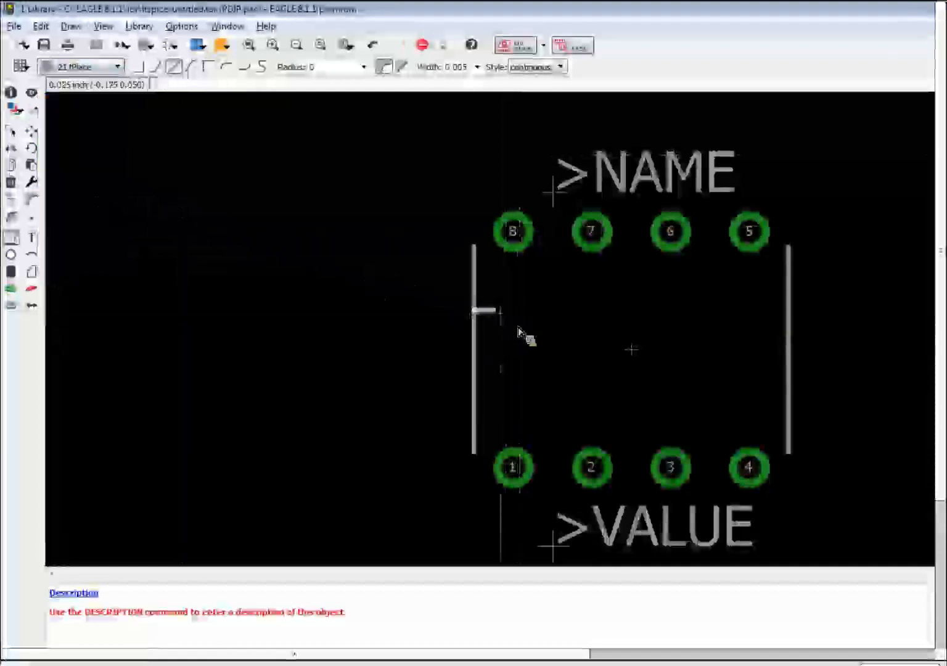
left_click(495, 310)
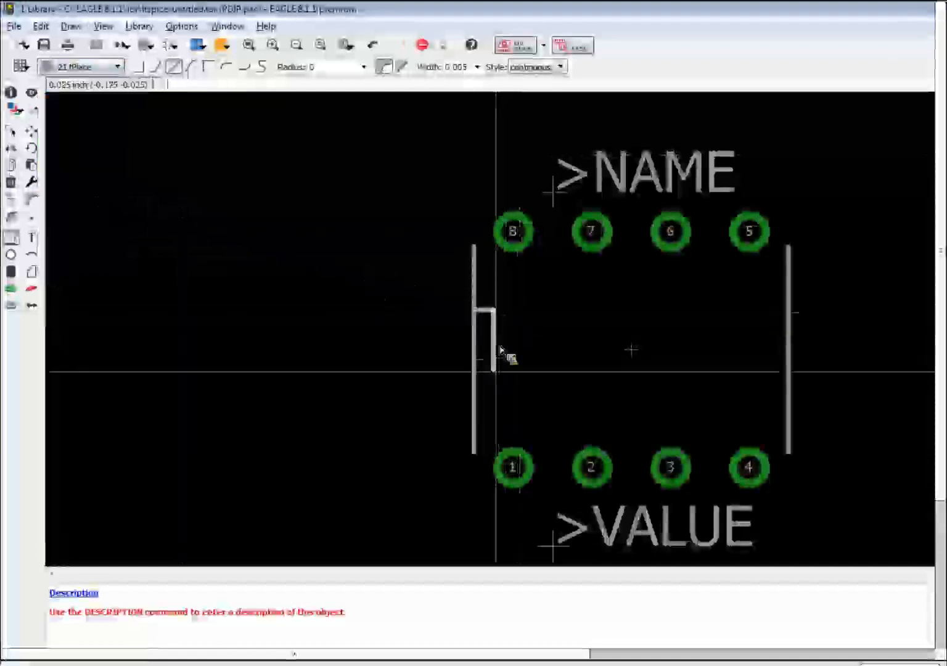
left_click(497, 388)
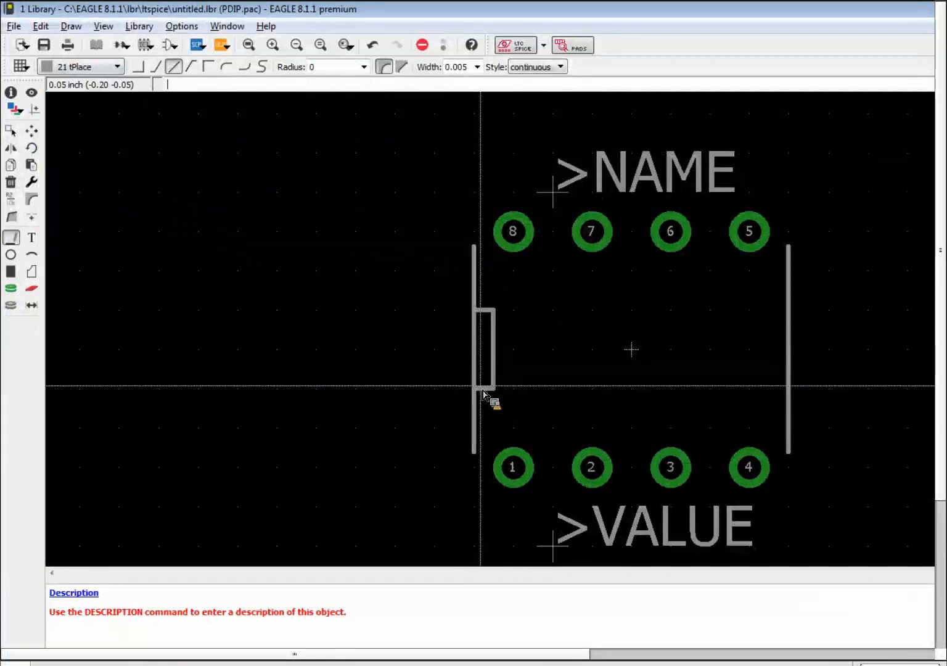
double_click(483, 390)
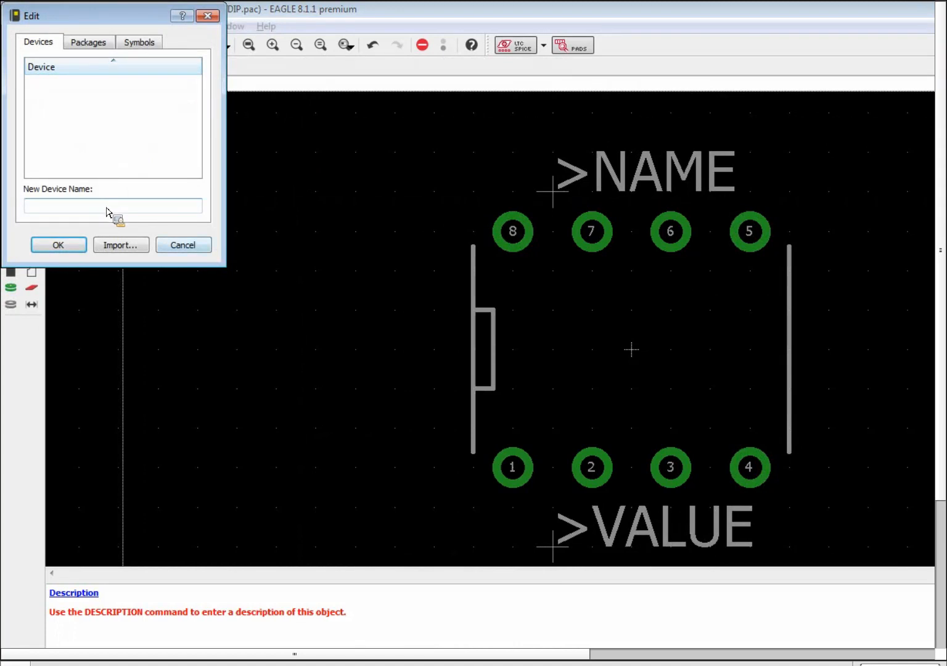
left_click(183, 246)
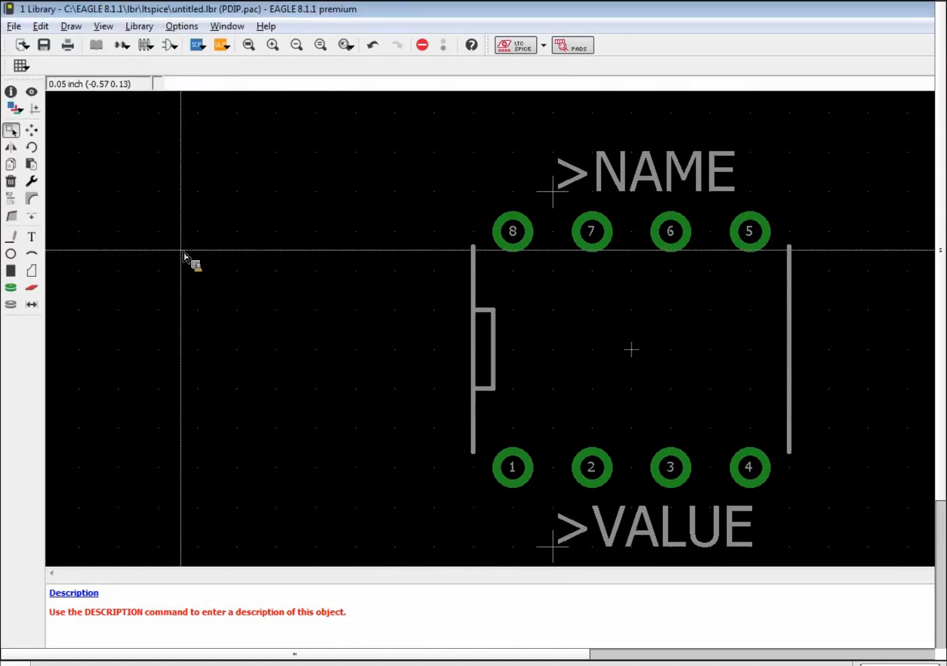
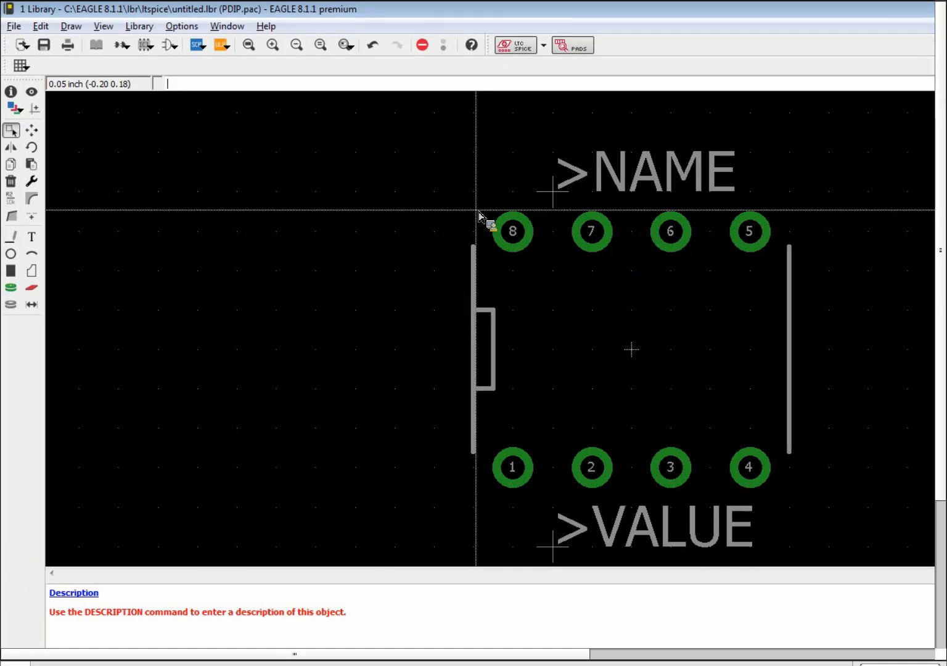
Select the Polygon tool and put it on layer 1 Top.
scroll(506, 237, "up", 1)
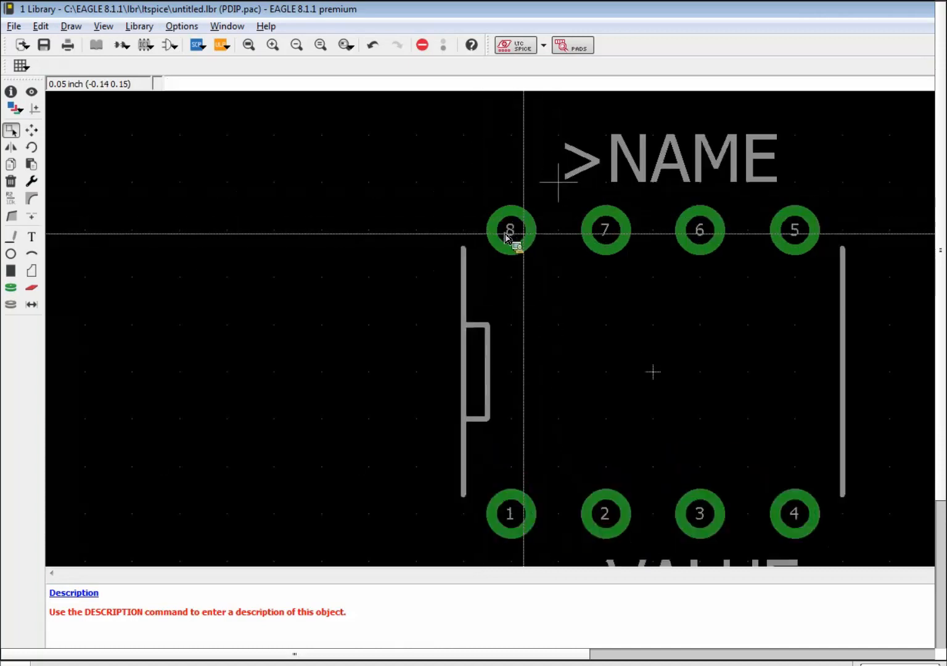
scroll(505, 237, "up", 1)
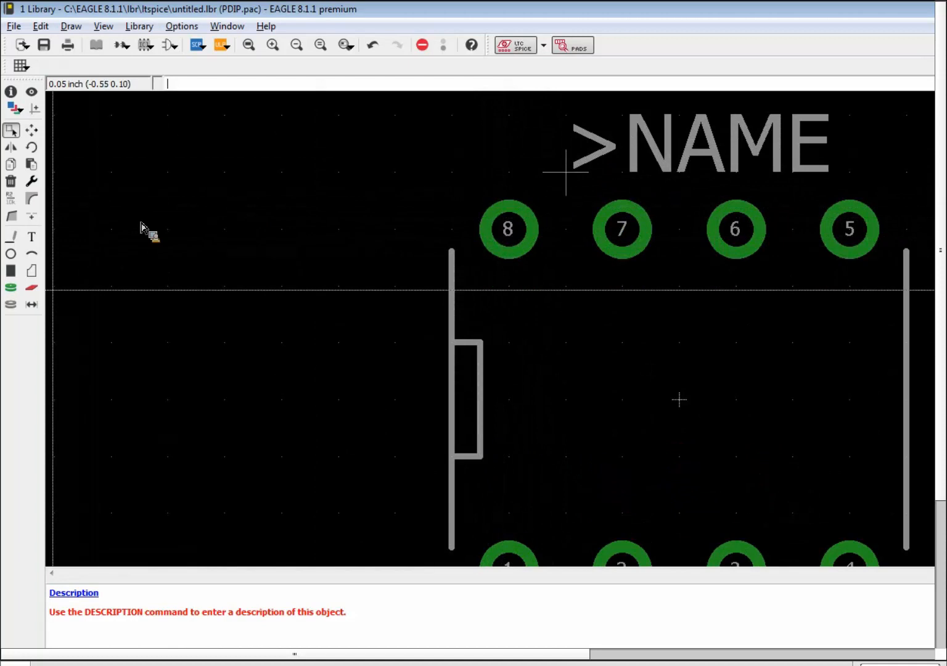
left_click(35, 278)
left_click(117, 67)
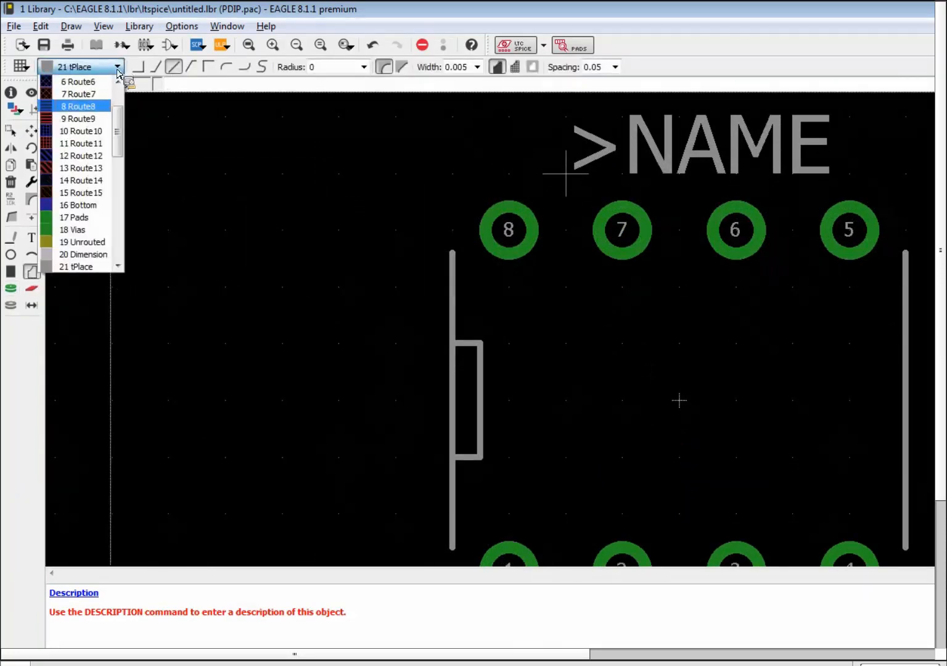
scroll(116, 77, "up", 2)
left_click(93, 81)
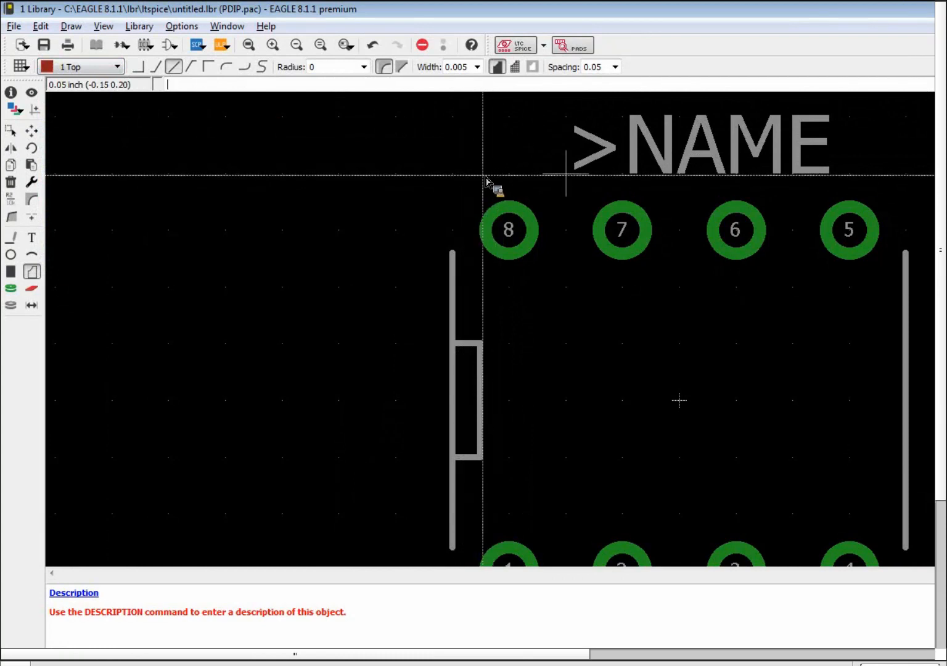
Outline a six-corner chamfered copper polygon around pad 8 and close it.
left_click(537, 174)
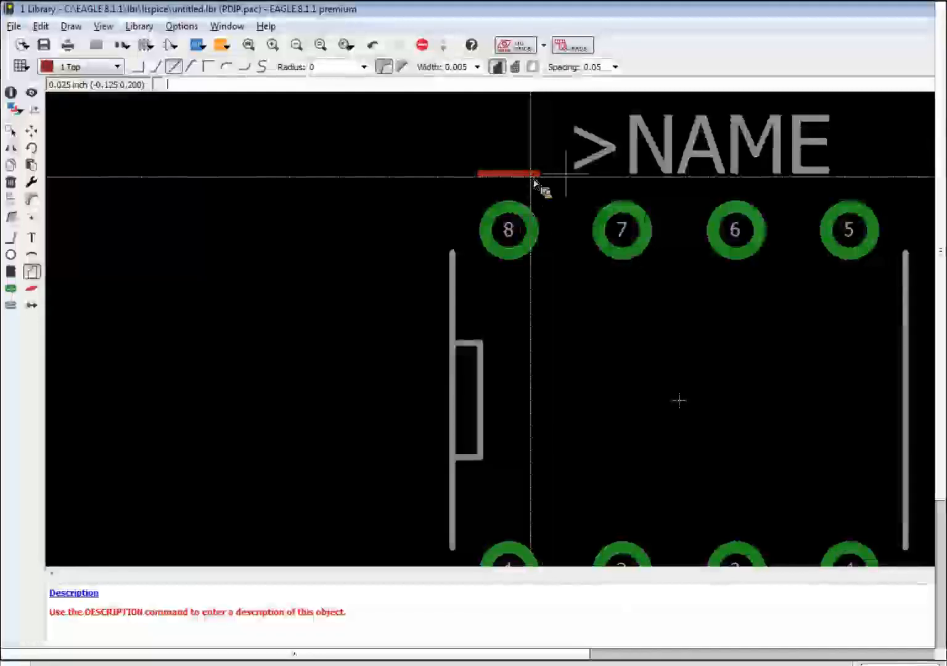
left_click(566, 229)
left_click(566, 287)
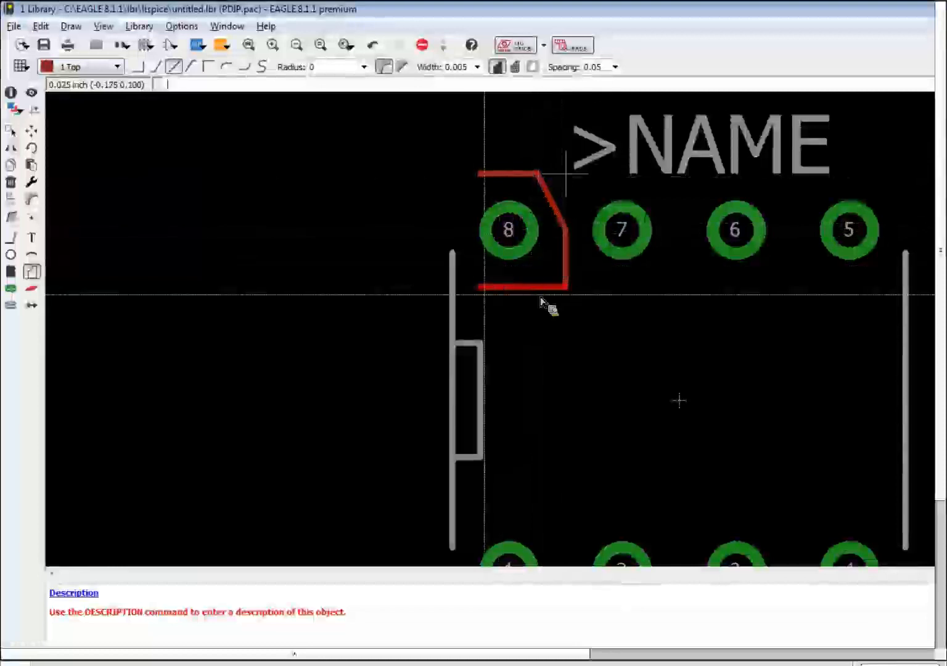
left_click(478, 288)
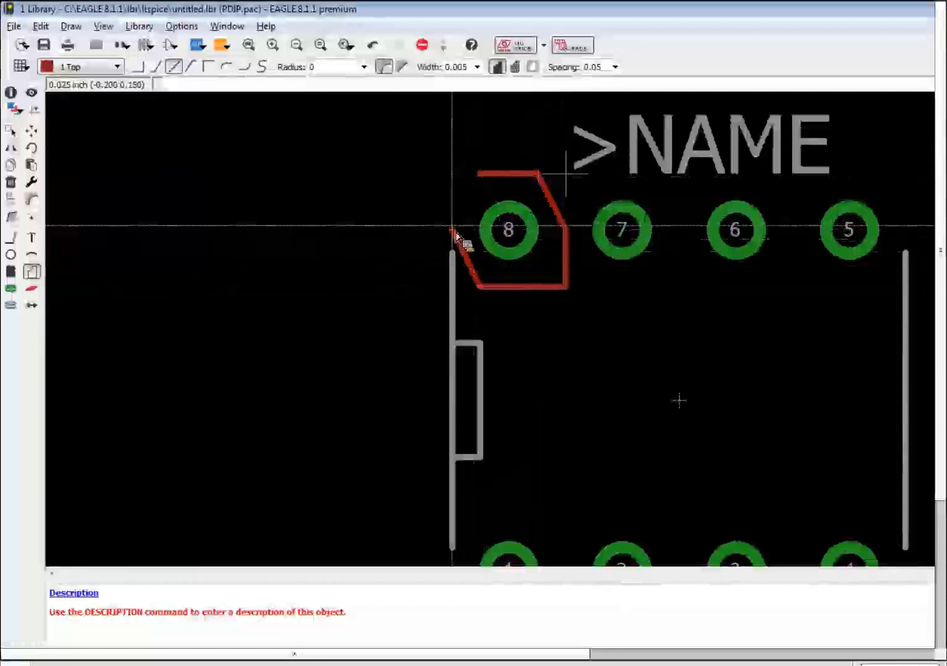
left_click(454, 232)
double_click(453, 175)
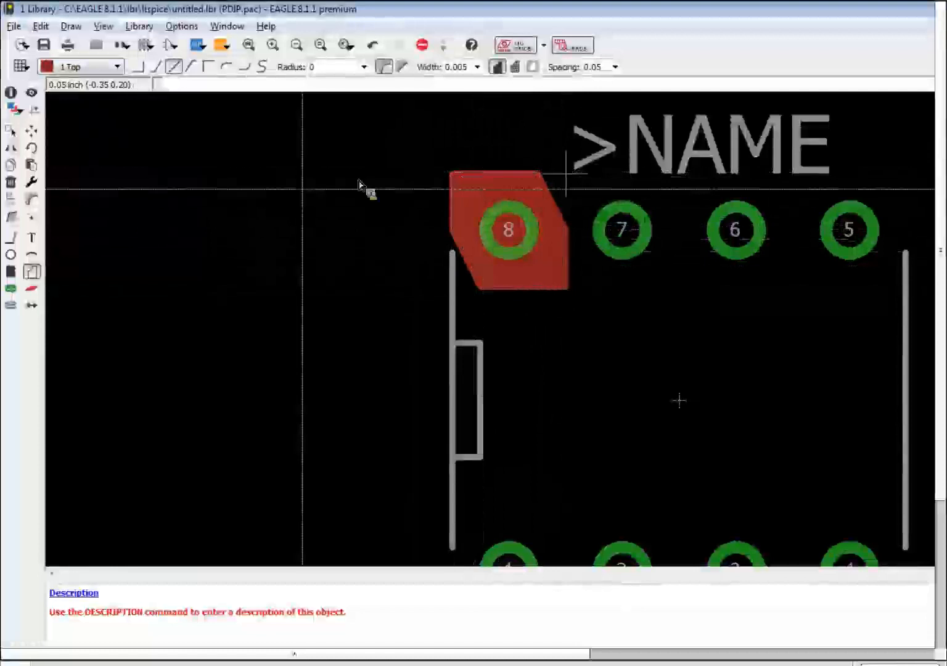
key("Escape")
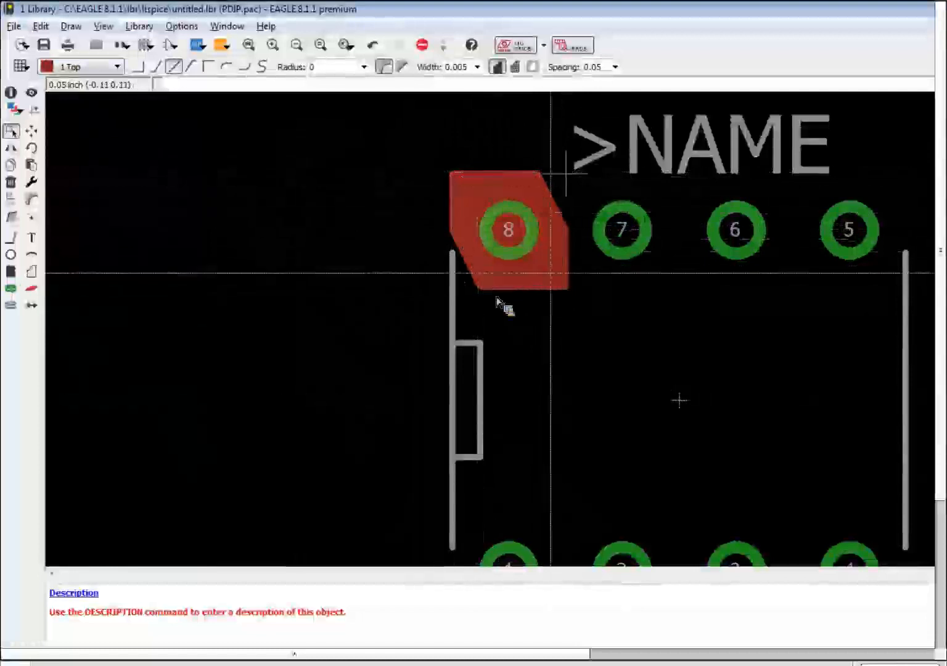
scroll(552, 282, "up", 1)
scroll(553, 282, "up", 1)
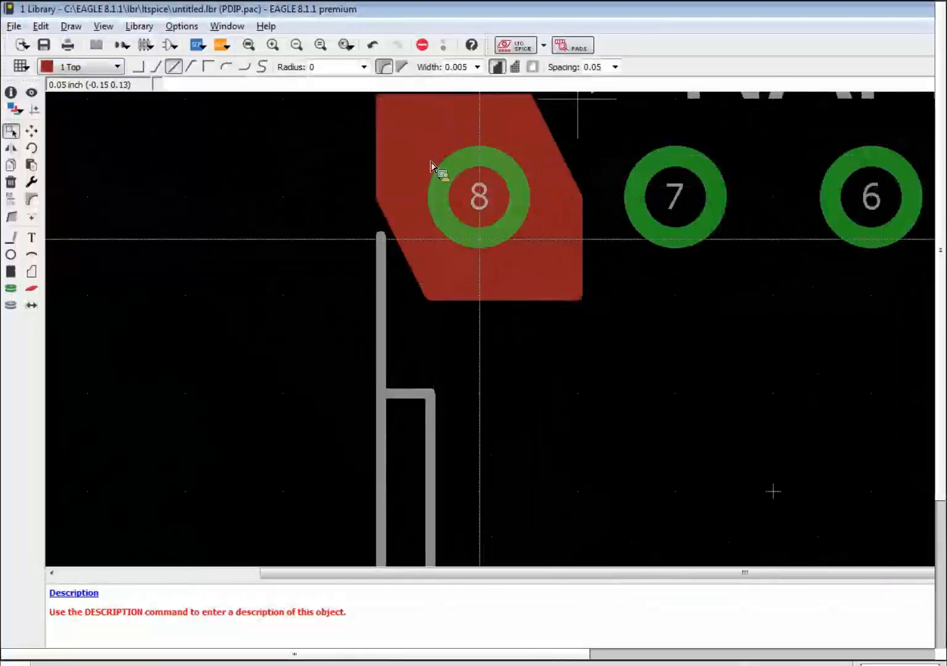
scroll(493, 308, "down", 3)
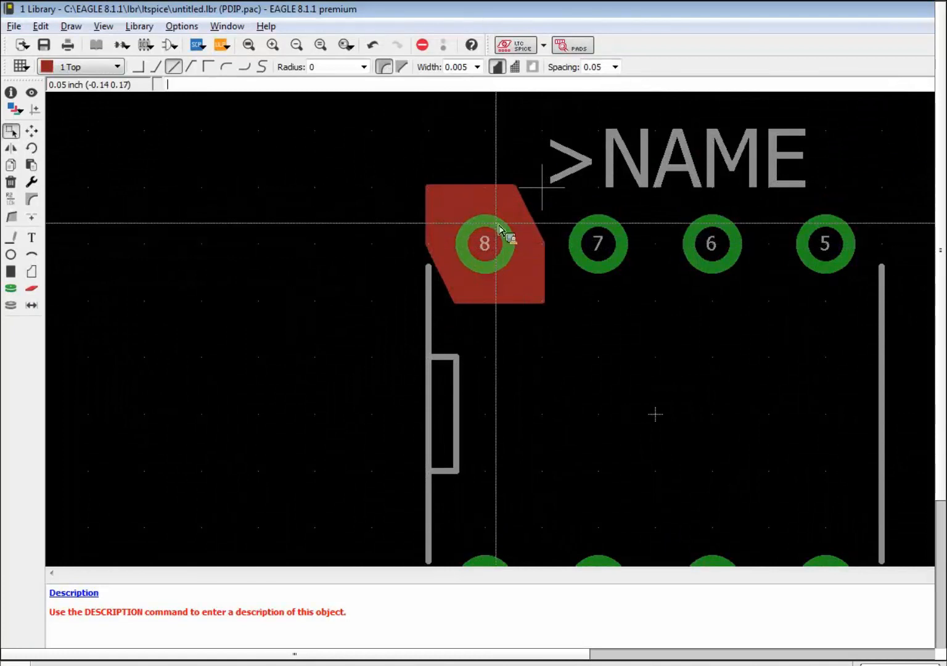
scroll(493, 244, "up", 1)
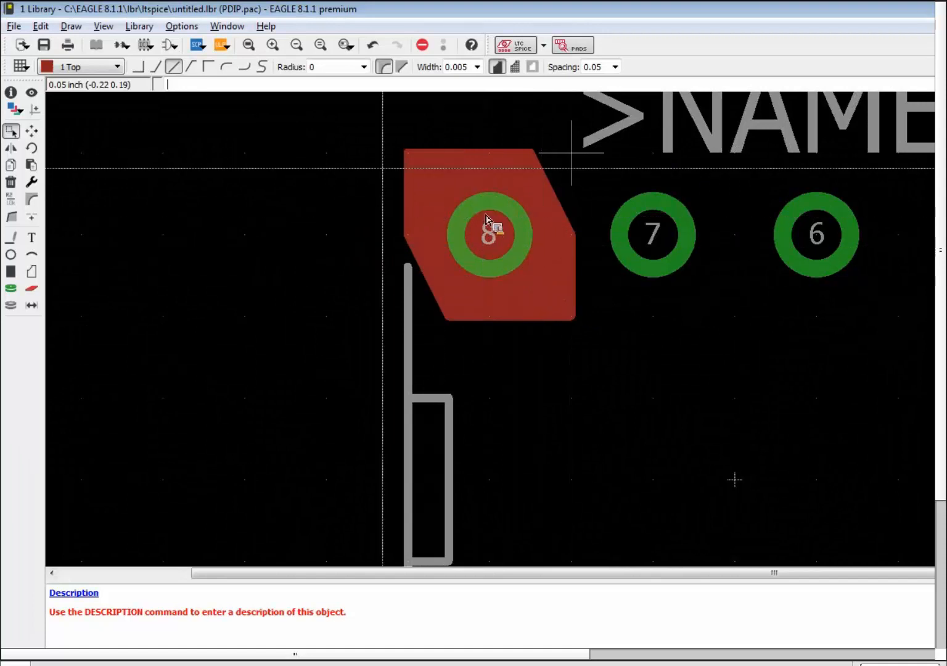
Make layers 29 tStop and 31 tCream visible in the layer settings.
left_click(15, 109)
mouse_move(61, 113)
left_mouse_down()
mouse_move(205, 72)
mouse_move(211, 116)
mouse_move(207, 132)
mouse_move(161, 142)
mouse_move(70, 109)
left_mouse_up()
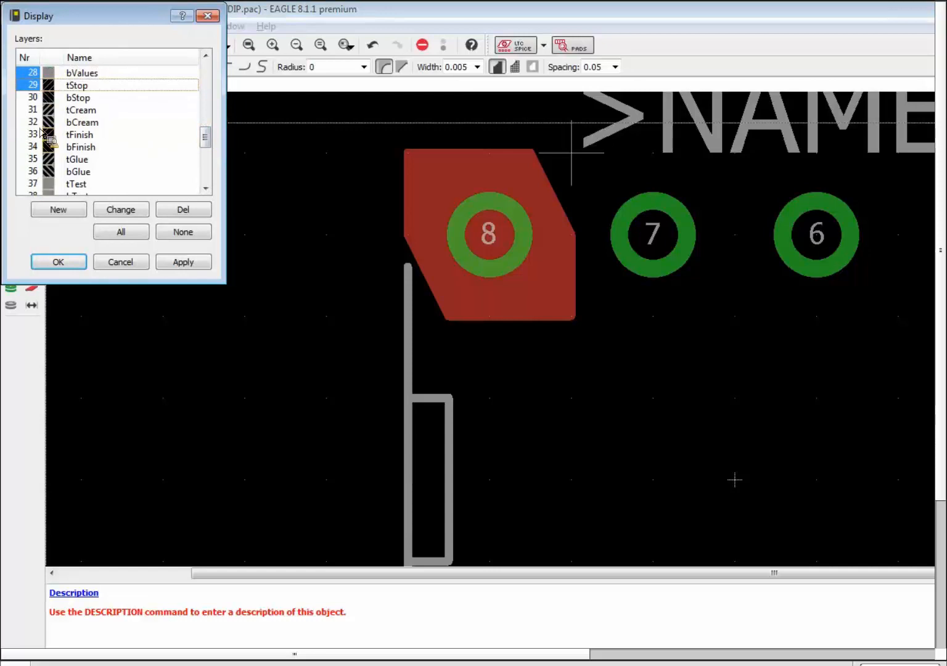
left_click(36, 111, "ctrl")
left_click(179, 262)
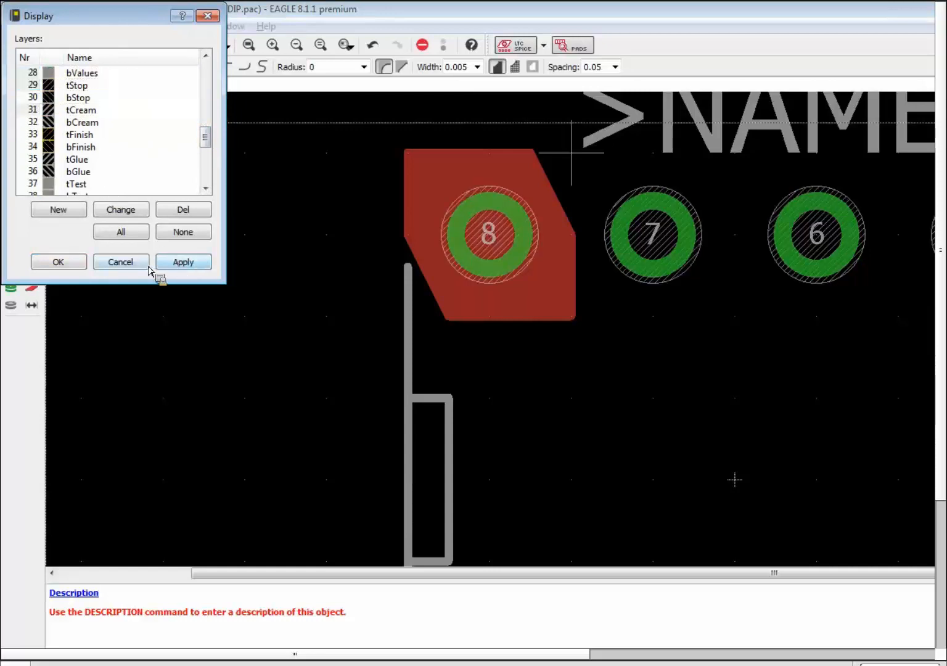
left_click(83, 264)
scroll(100, 272, "up", 2)
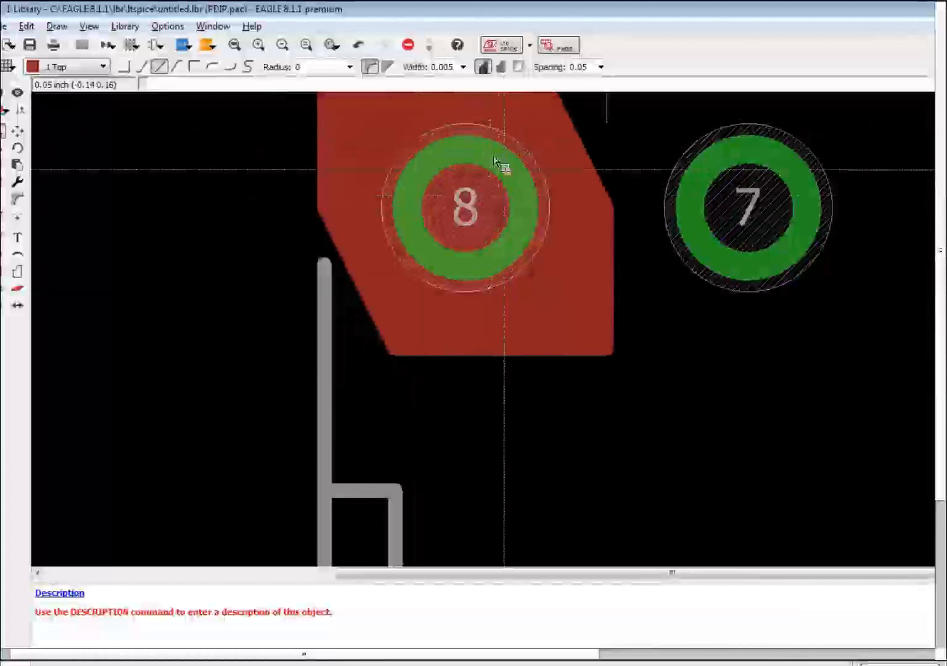
scroll(546, 239, "down", 3)
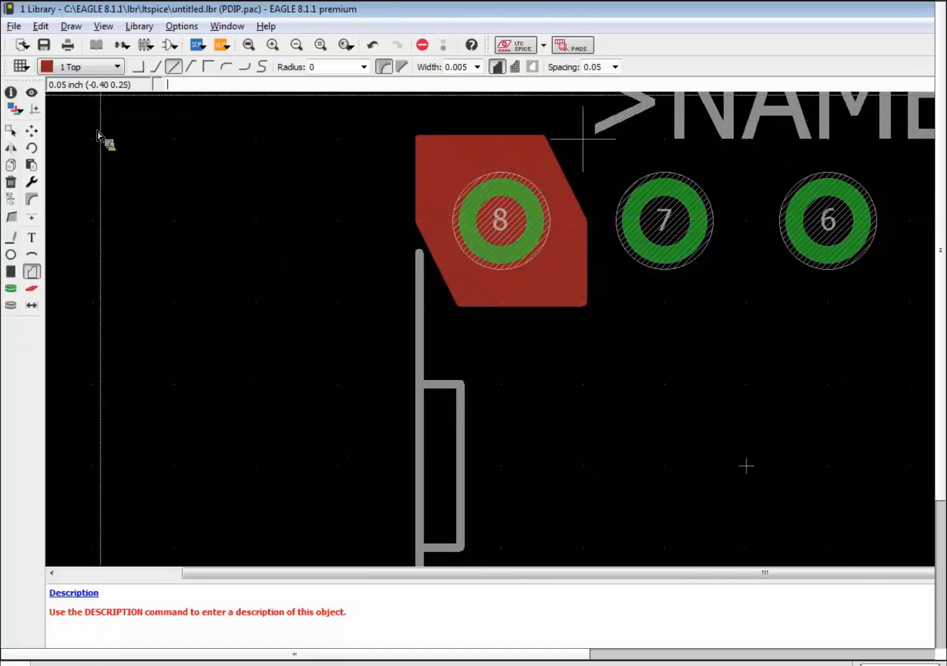
Trace a matching chamfered polygon on layer 29 tStop over the pad 8 copper.
left_click(120, 70)
left_click_drag(117, 116, 128, 184)
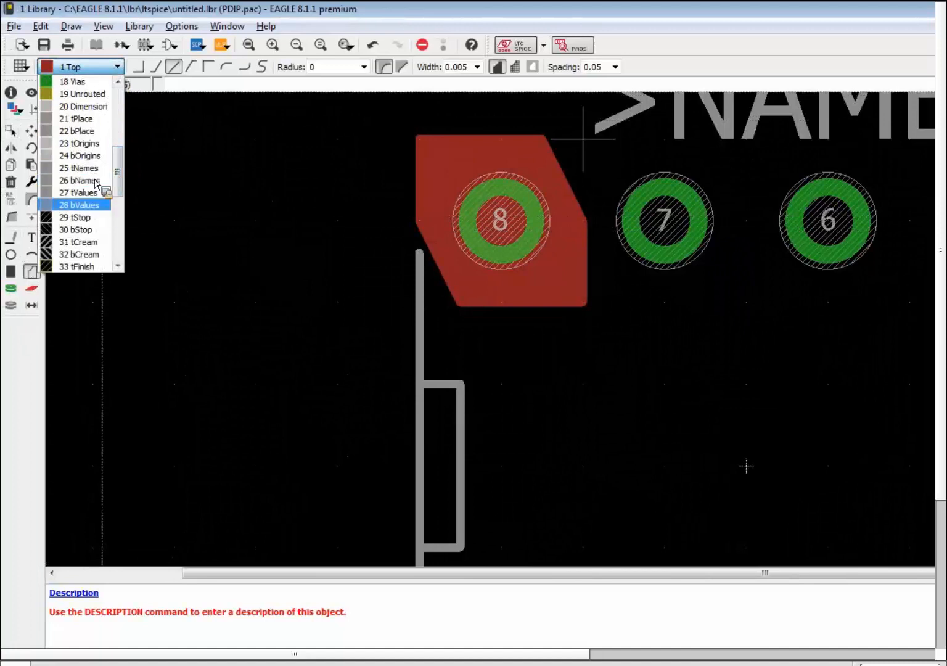
left_click(86, 217)
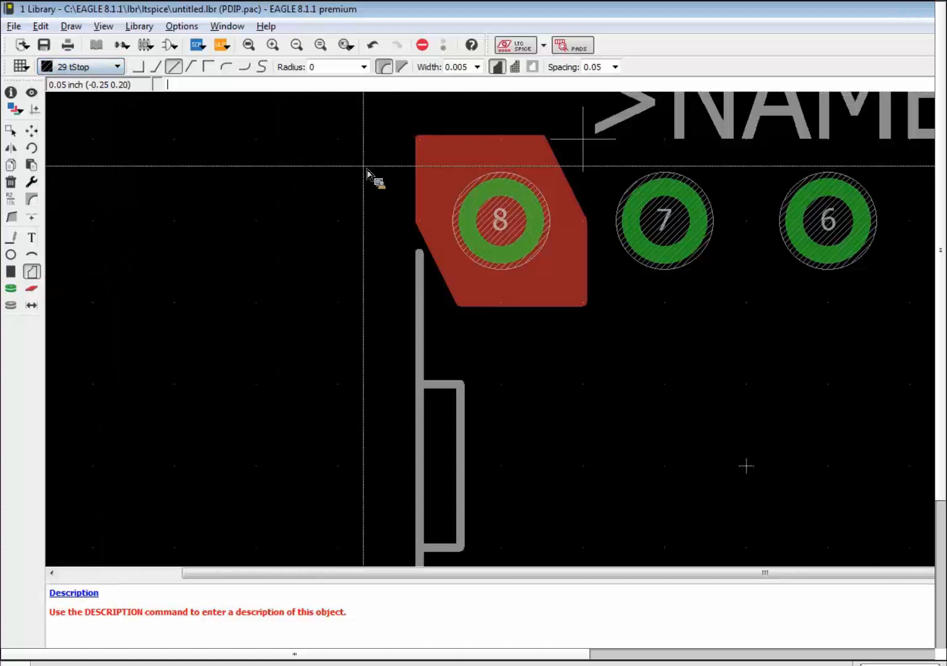
left_click(418, 141, "alt")
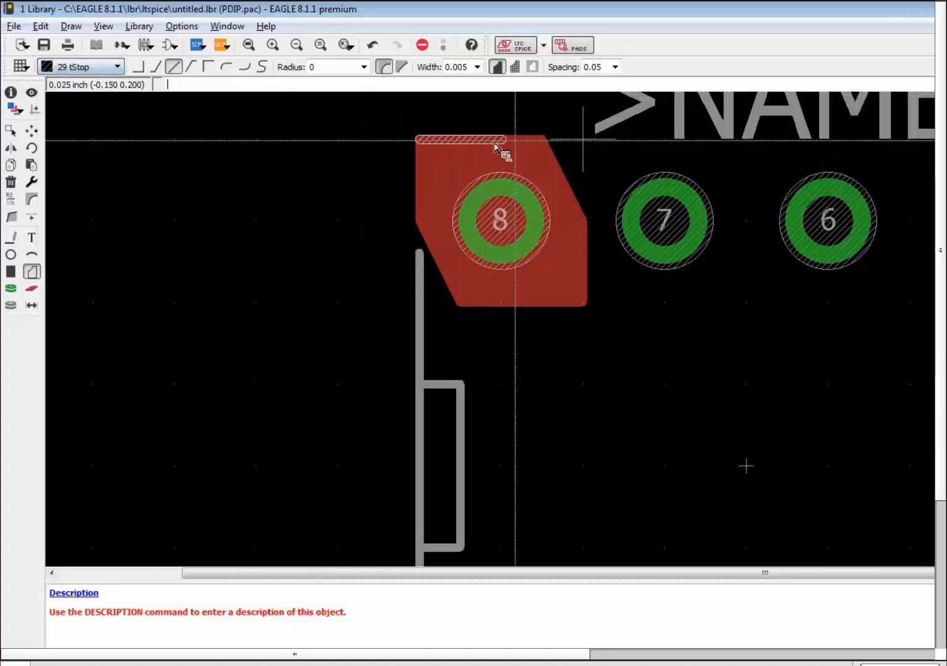
left_click(544, 140, "alt")
left_click(584, 219, "alt")
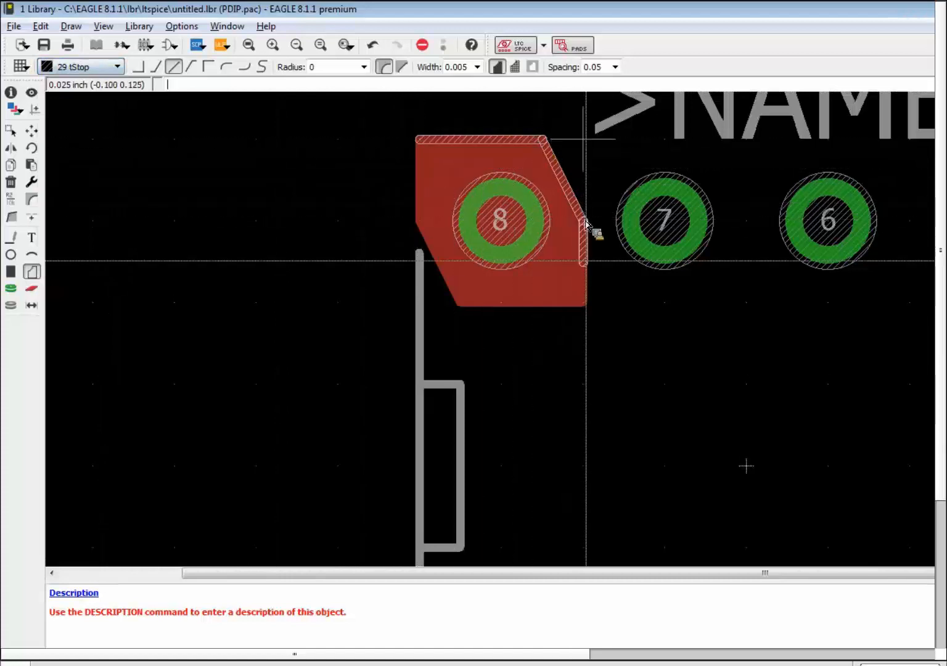
left_click(585, 303, "alt")
left_click(459, 304, "alt")
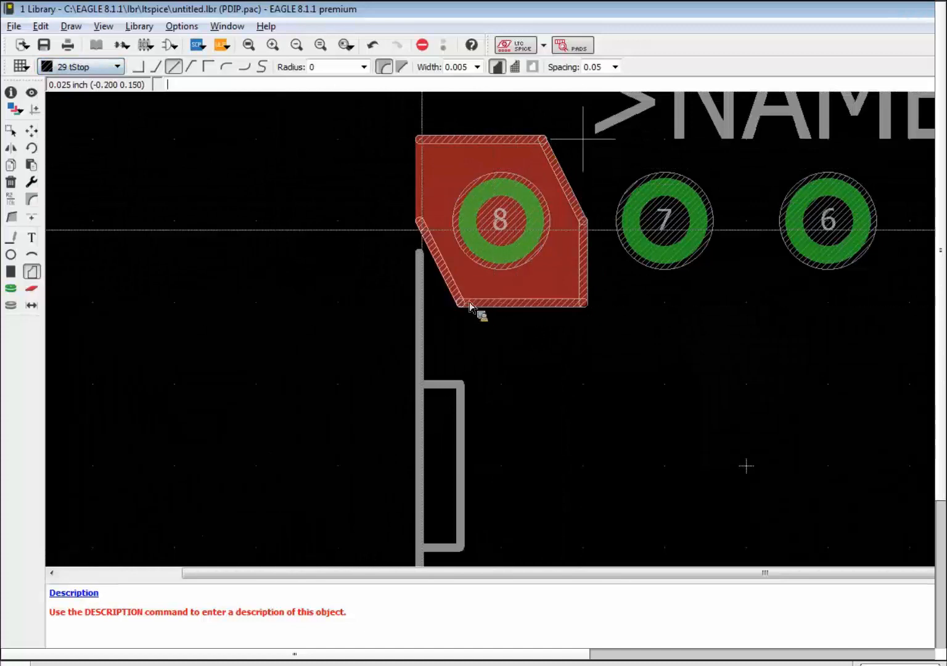
left_click(419, 221, "alt")
left_click(423, 151, "alt")
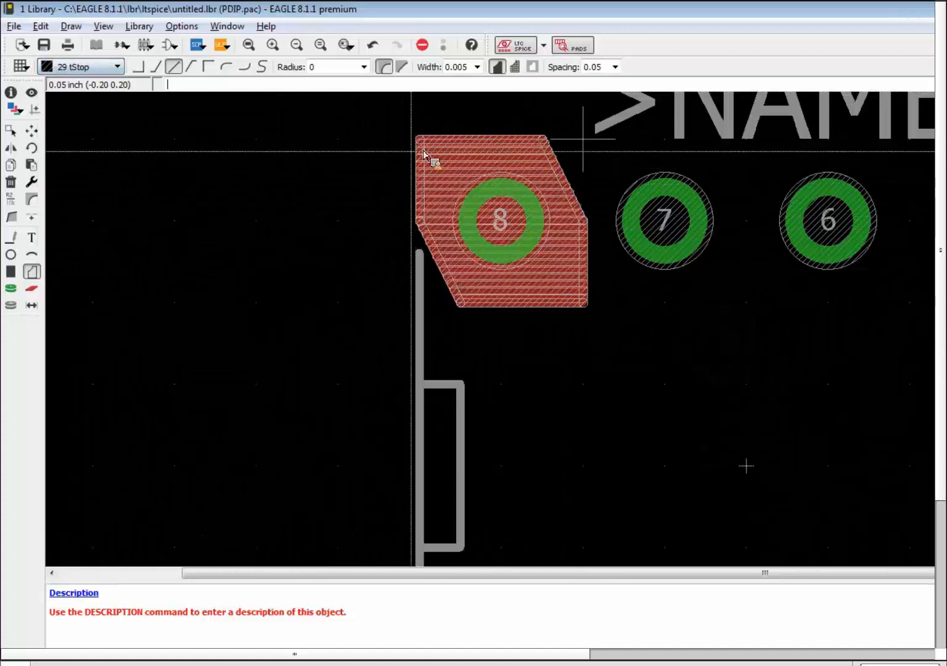
Trace the same chamfered outline again on layer 31 tCream.
left_click(118, 66)
scroll(123, 87, "up", 2)
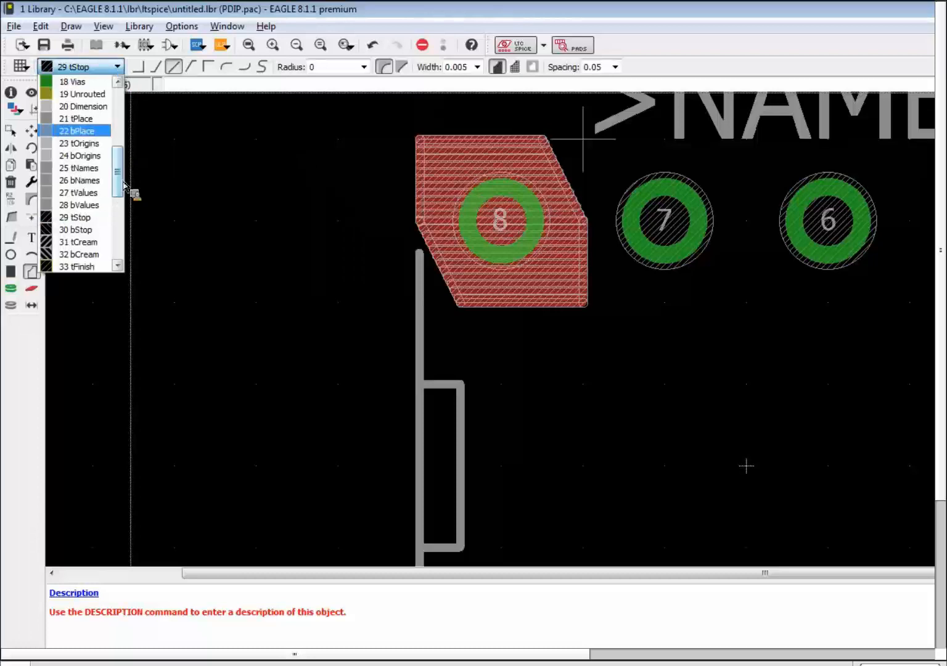
left_click(78, 242)
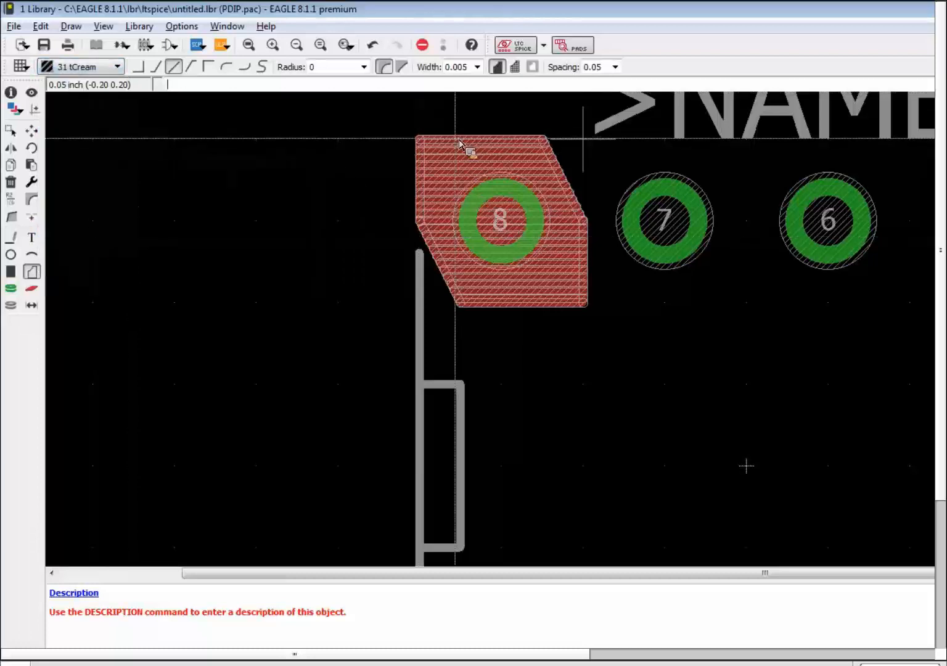
left_click(424, 142)
left_click(539, 143)
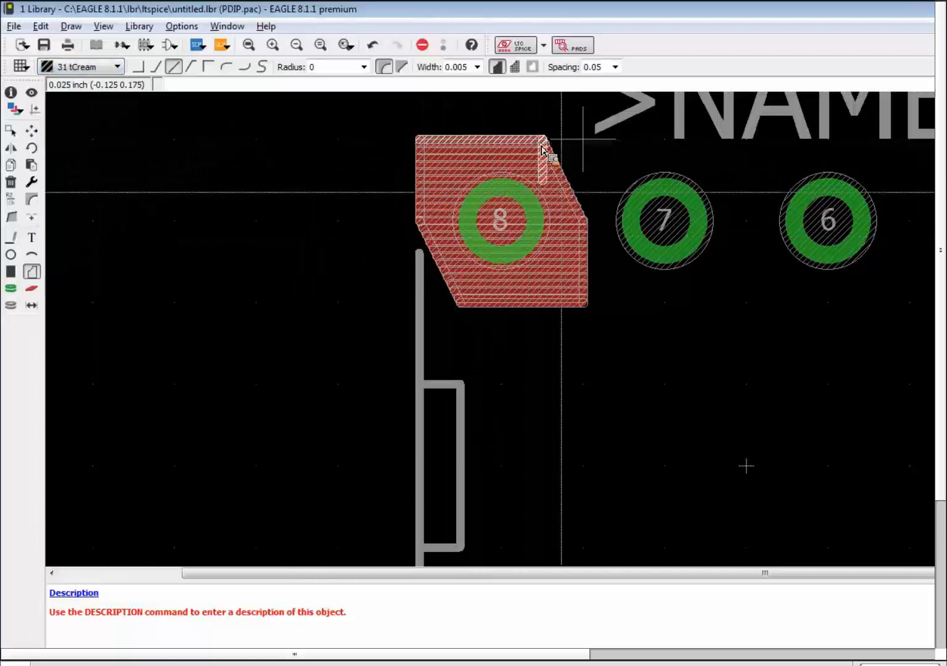
left_click(575, 214)
left_click(577, 296)
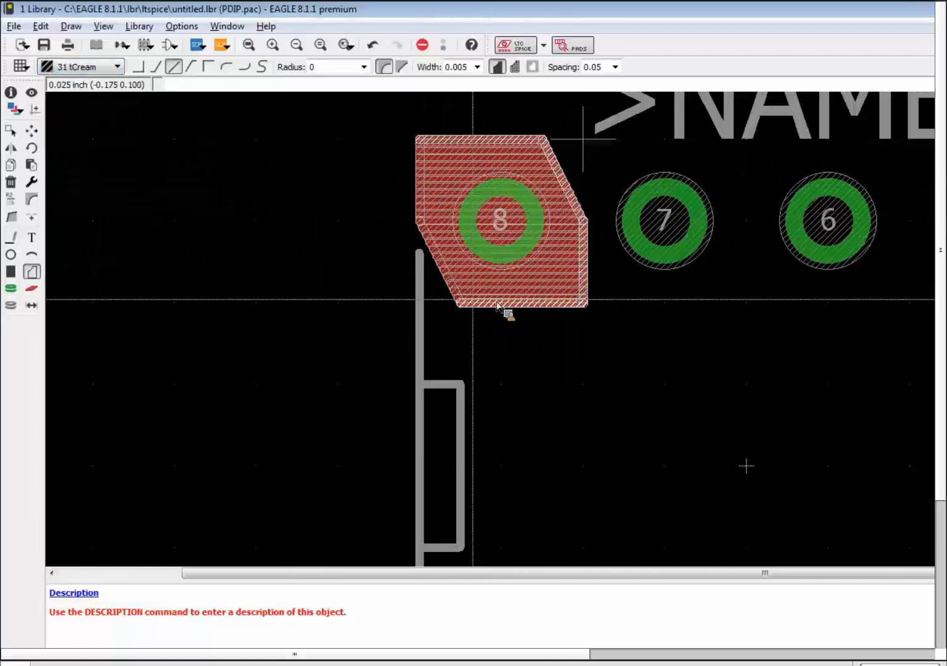
left_click(457, 302)
left_click(417, 221)
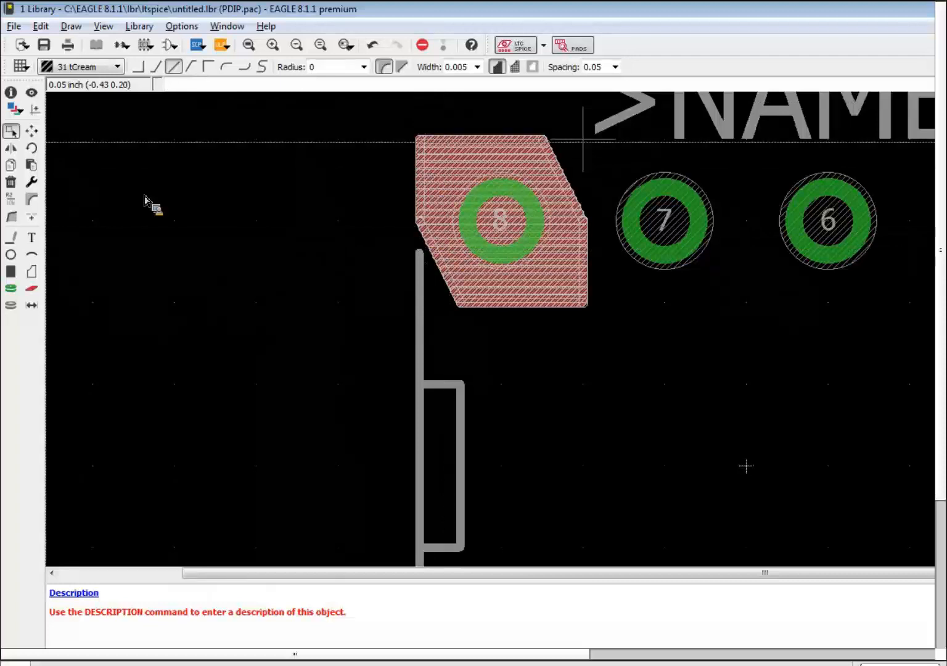
Delete the copper, tStop and tCream polygons from pad 8 and view the whole package.
left_click(11, 181)
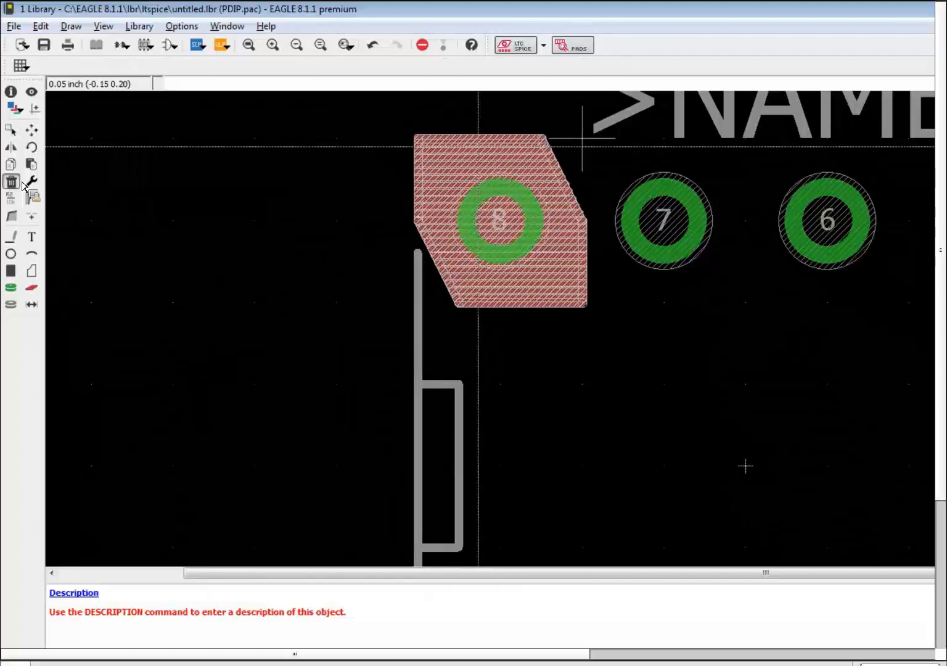
left_click(420, 138)
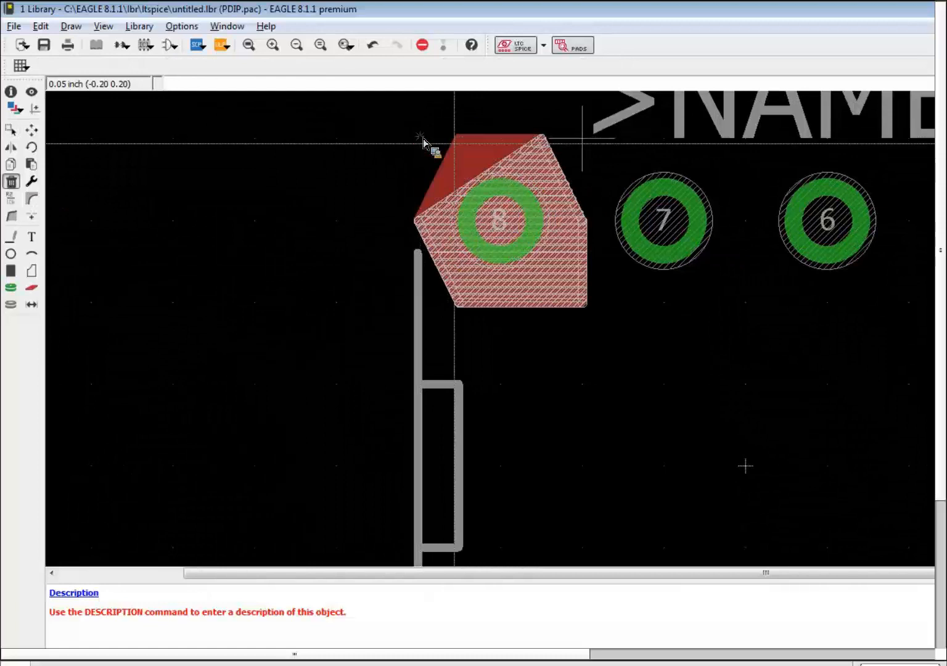
left_click(542, 139)
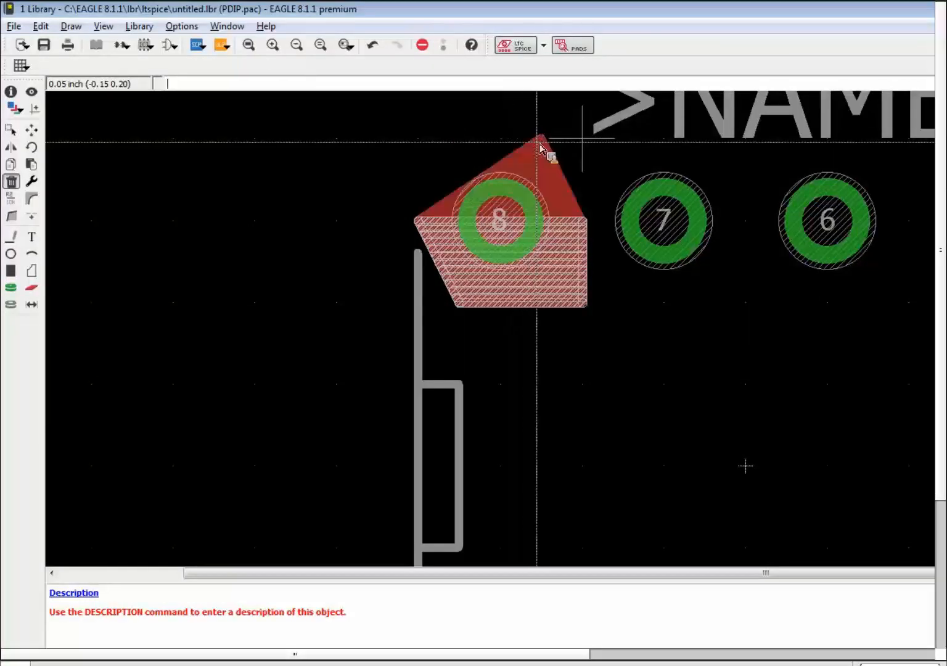
left_click(583, 219)
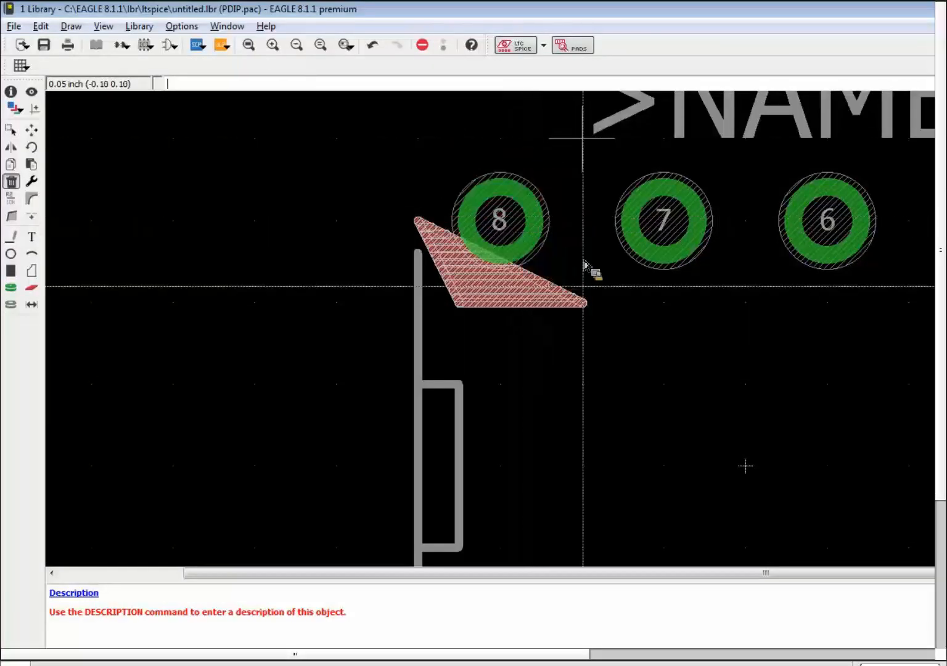
left_click(586, 304)
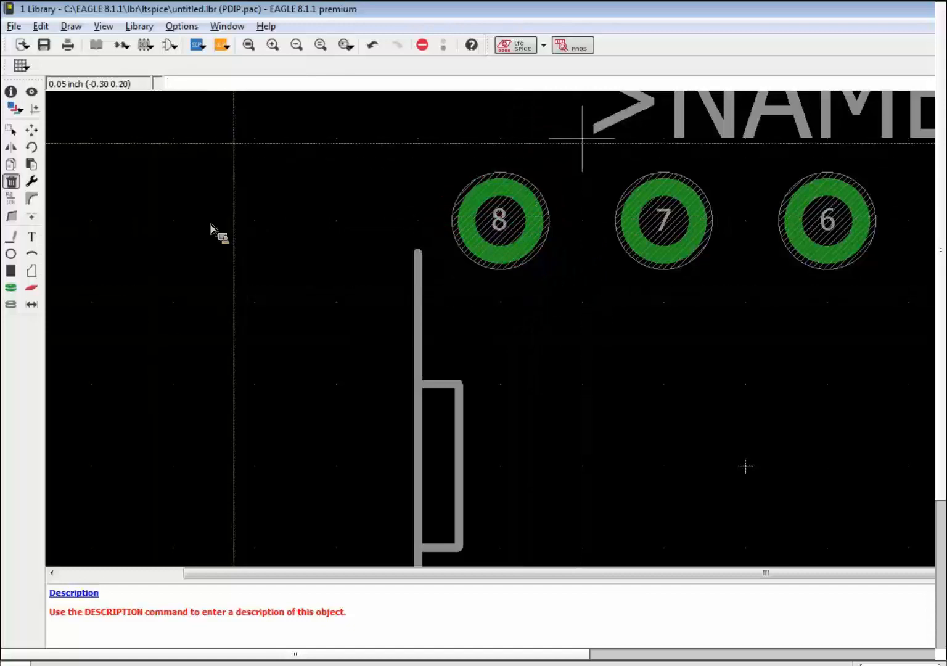
key("Escape")
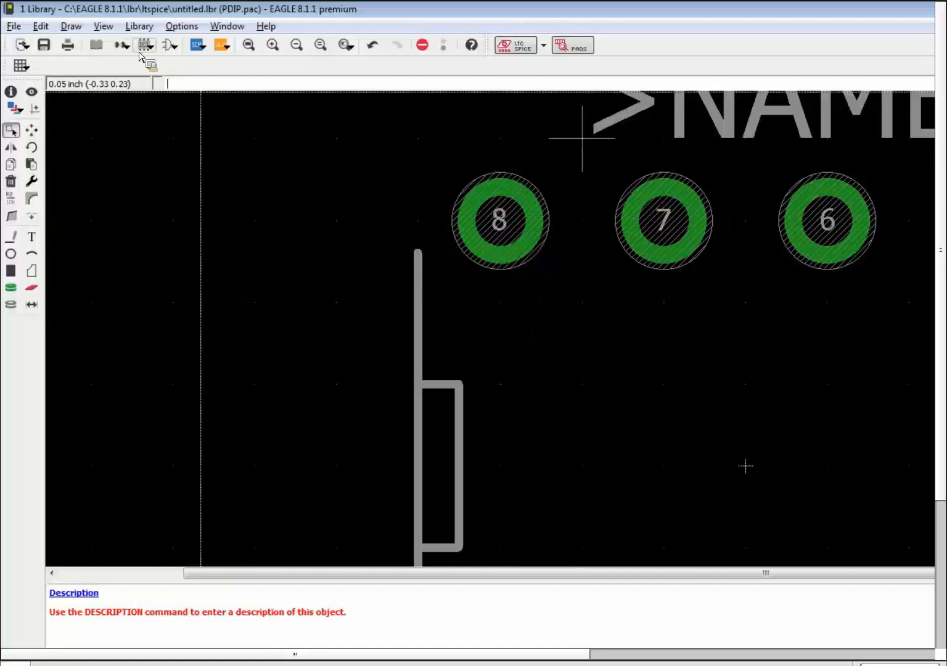
scroll(446, 229, "down", 4)
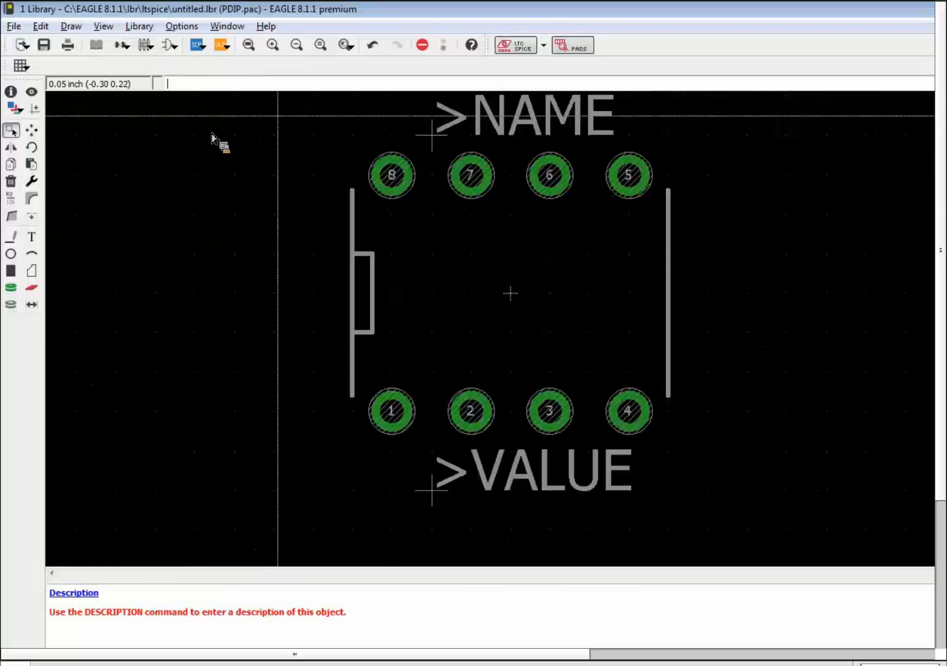
left_click_drag(930, 343, 904, 284)
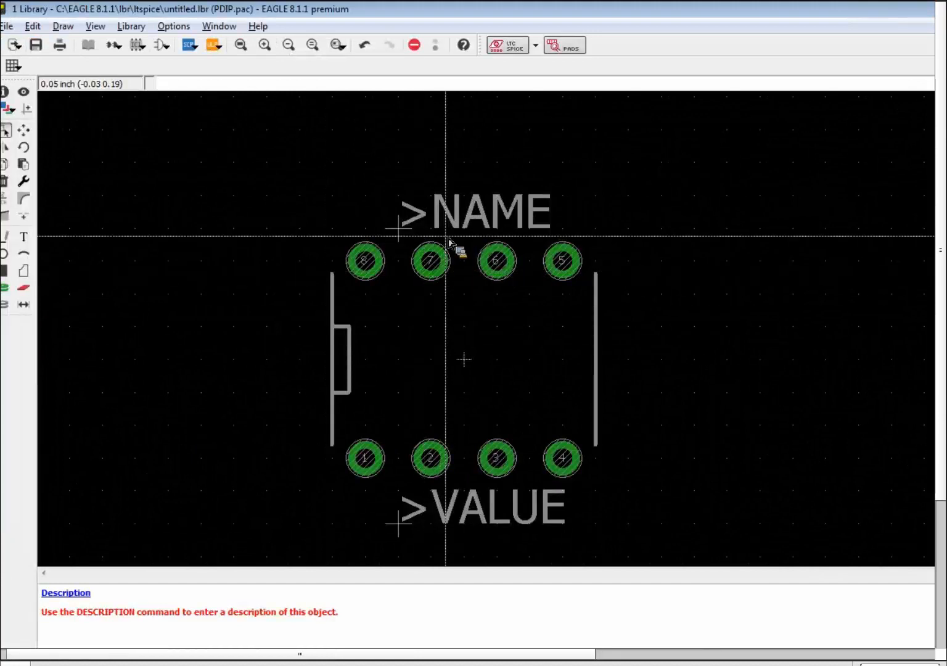
Search ULPs for 'make' and run make-symbol-device-package-bsdl.ulp.
left_click(224, 49)
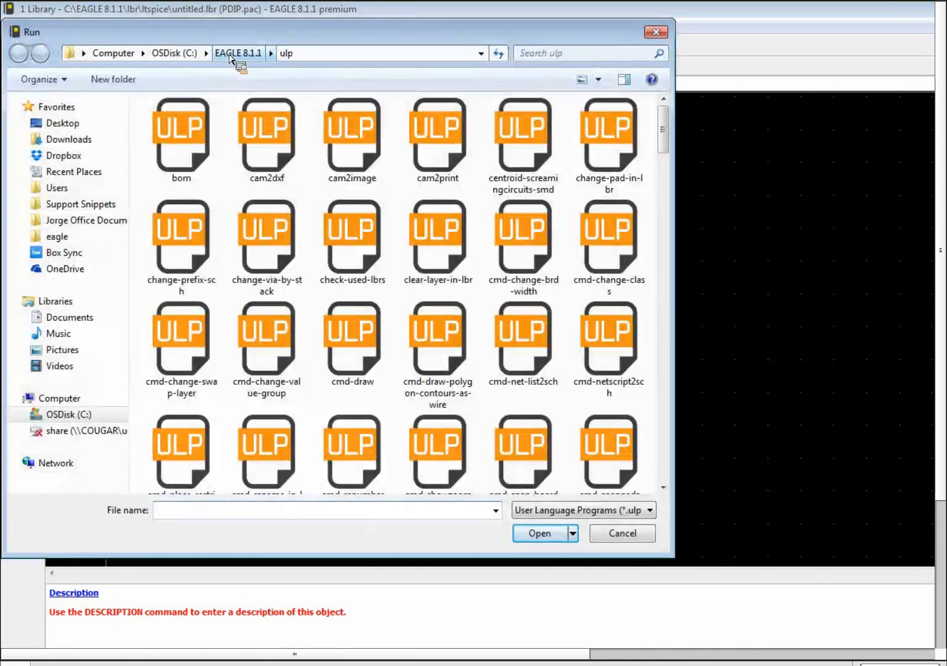
left_click(598, 57)
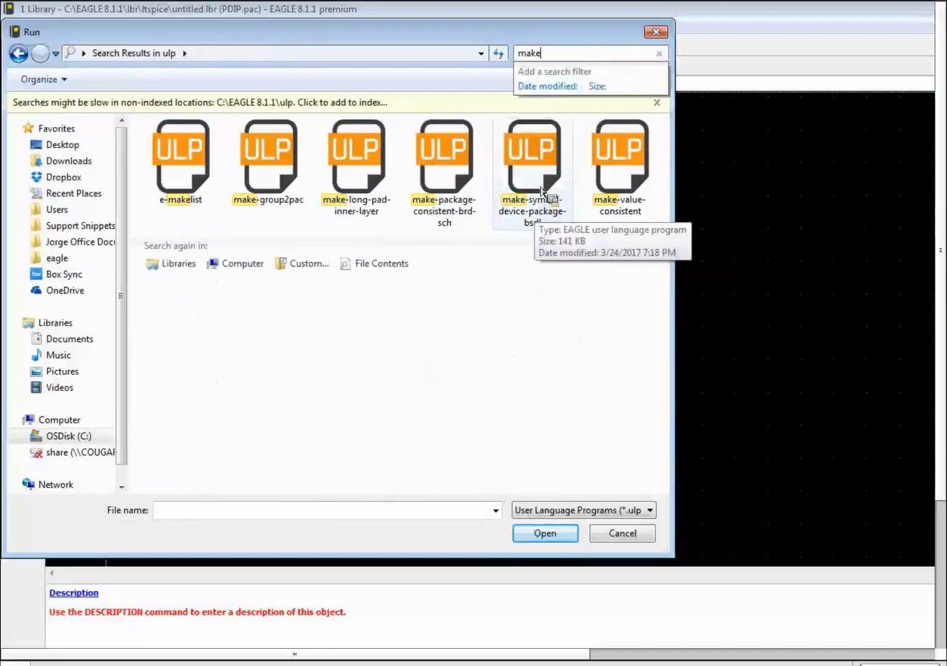
double_click(541, 190)
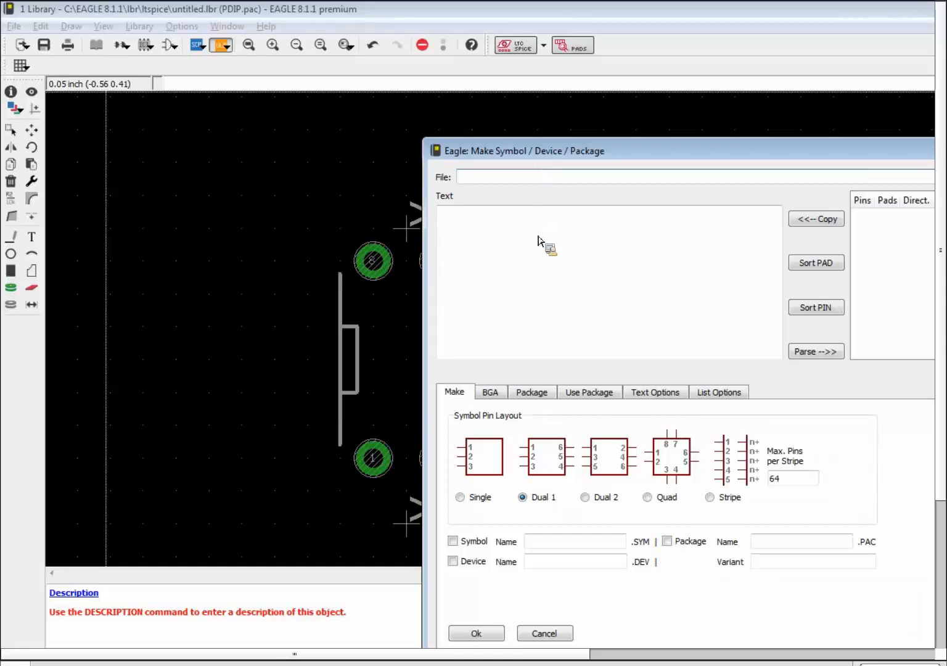
Show the Package parameters and choose the Dual 3 pad layout.
left_click(541, 398)
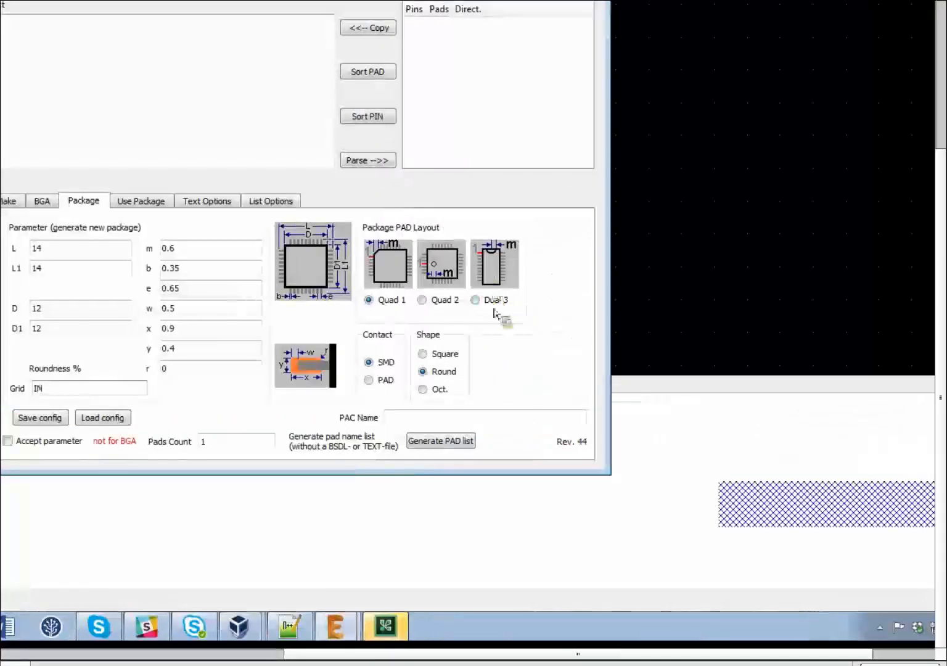
left_click(477, 301)
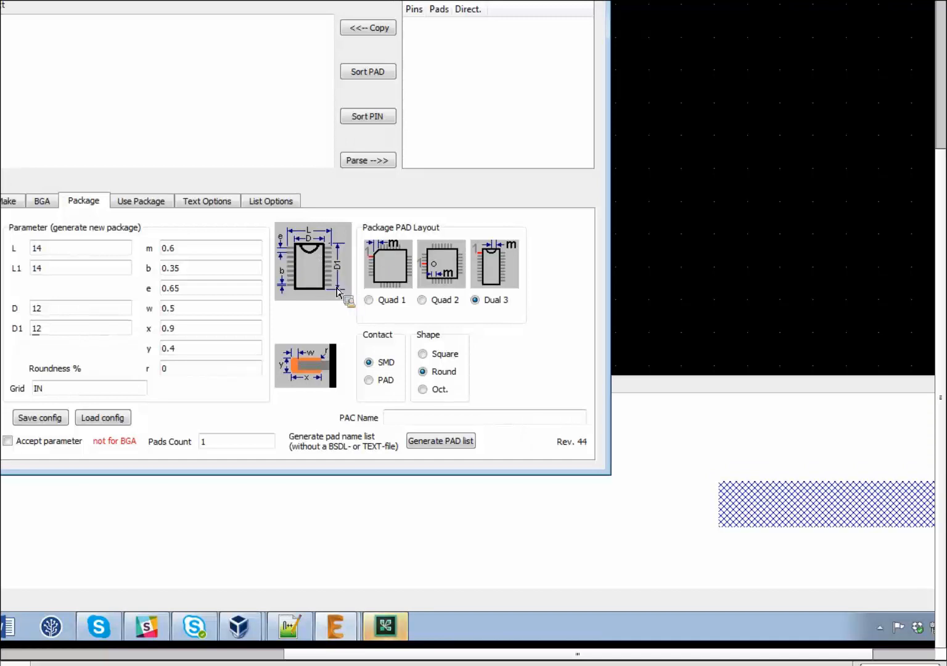
Set e to 0.1, switch contacts to PAD, and set b 0.021 and m 0.
double_click(212, 293)
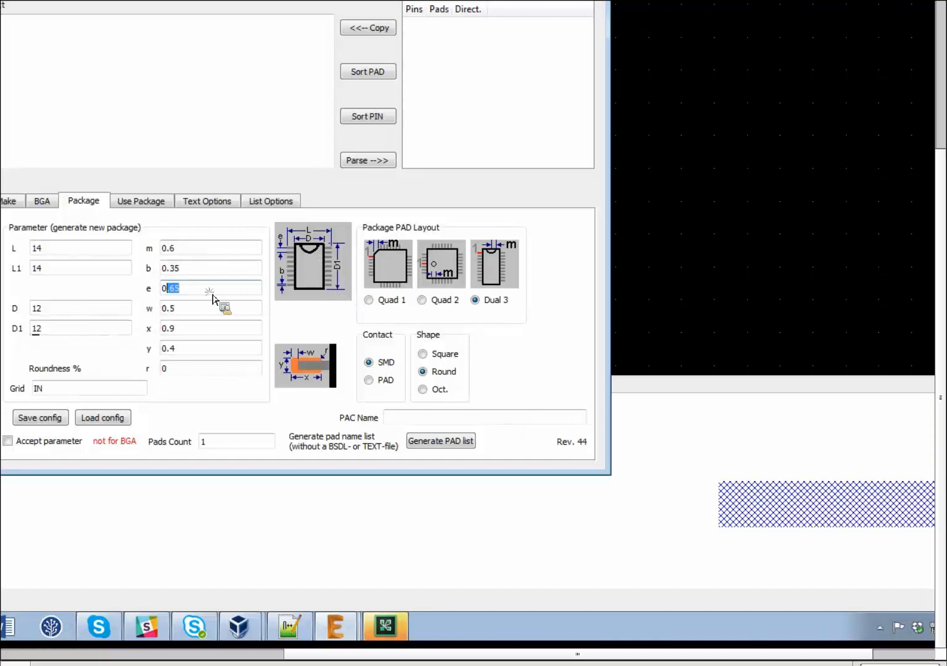
type(".")
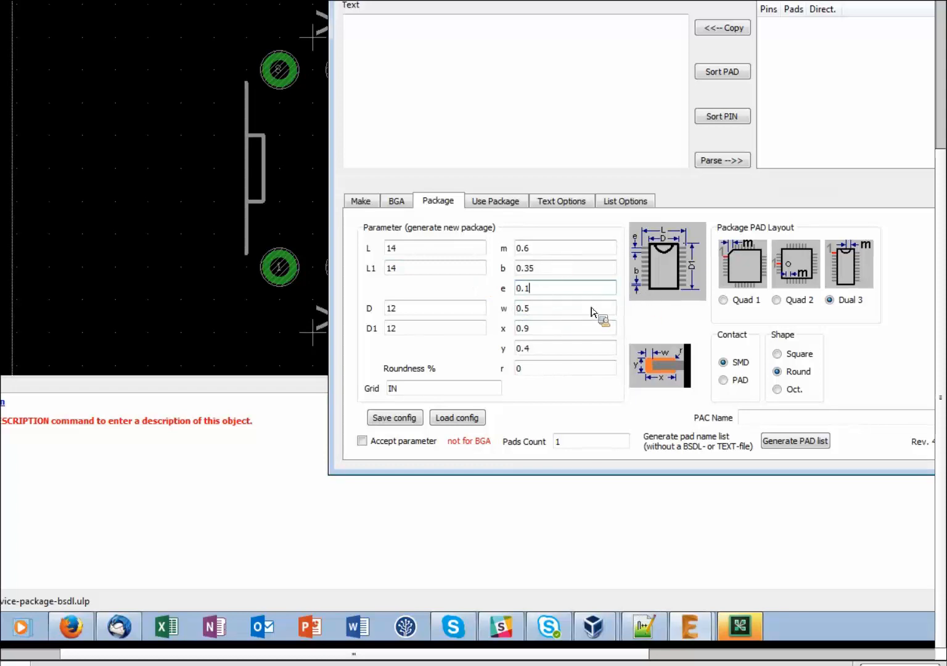
left_click(723, 380)
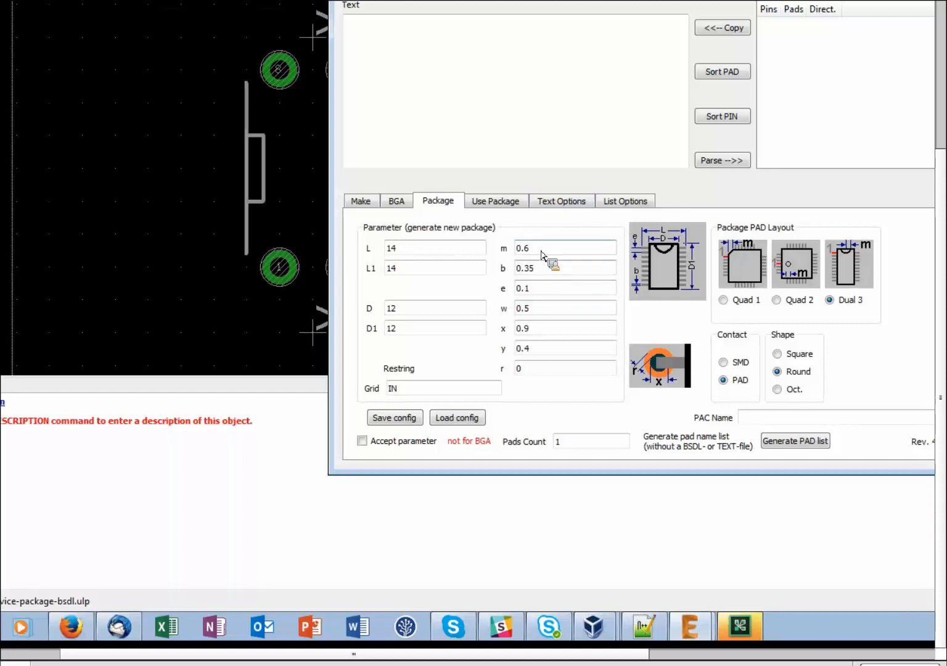
left_click_drag(549, 275, 524, 272)
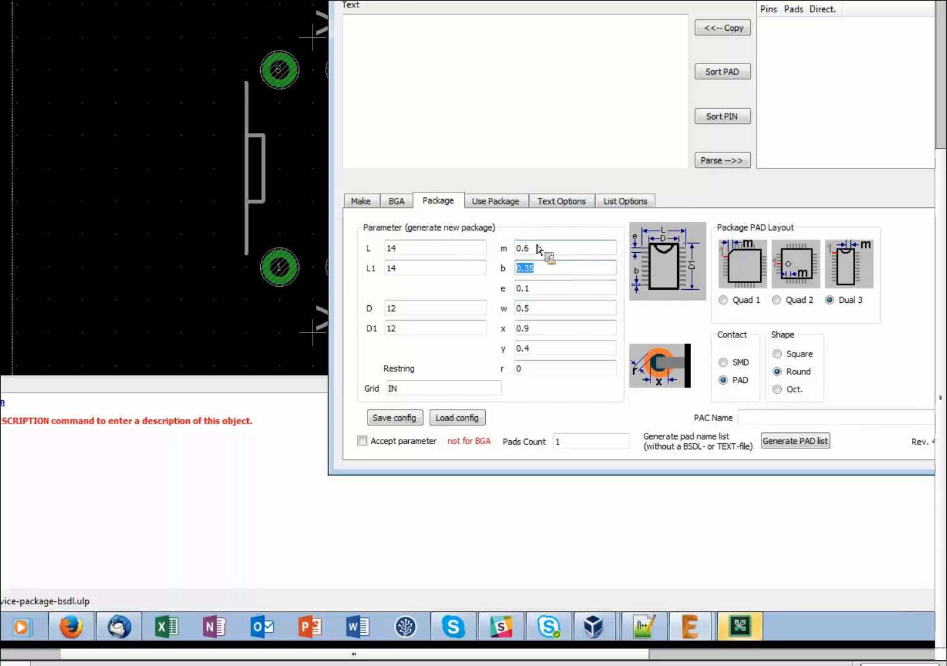
type("0.021")
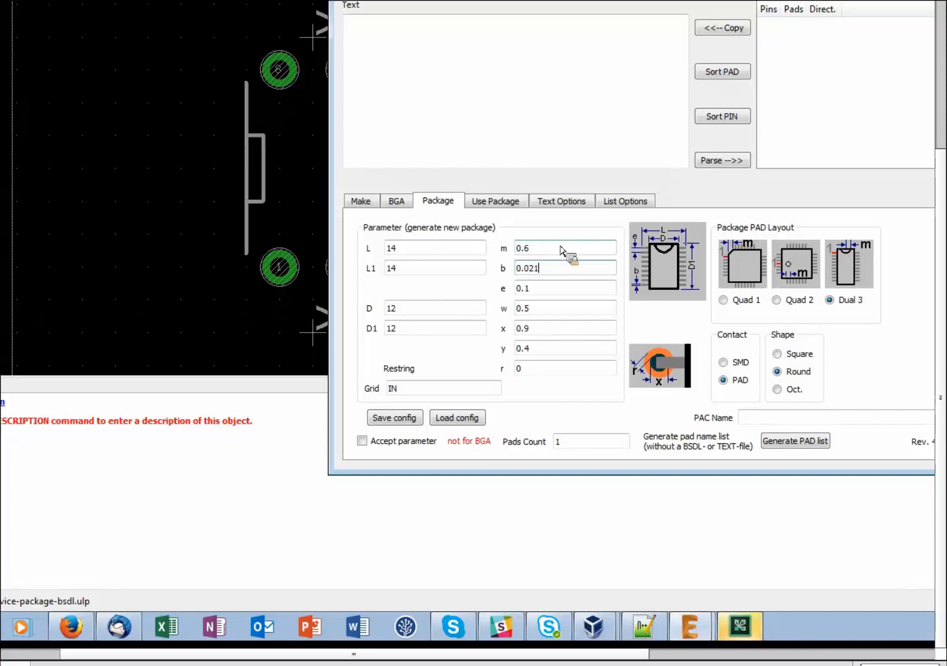
left_click_drag(543, 248, 502, 250)
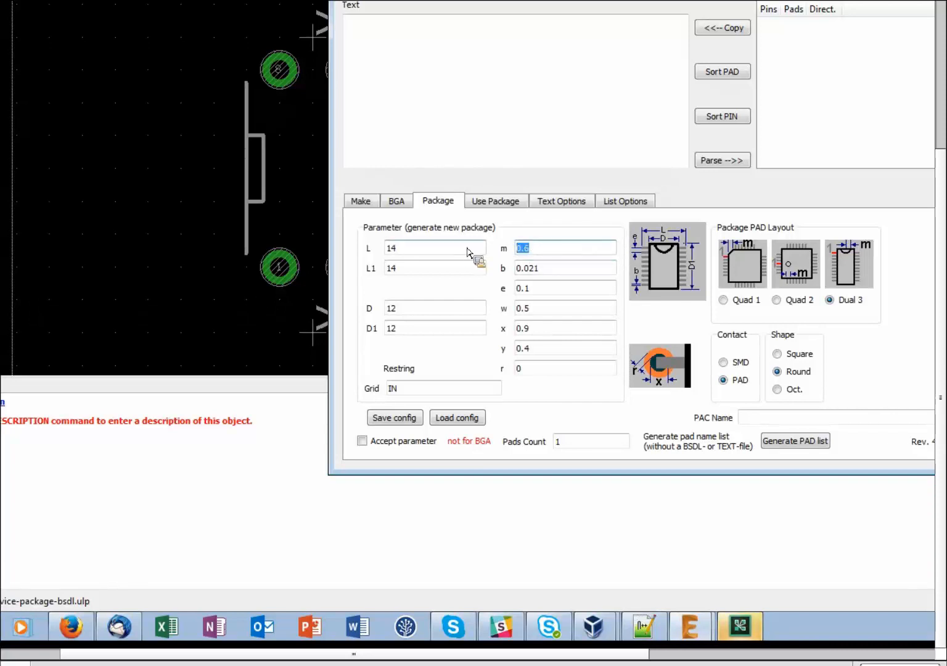
key("BackSpace")
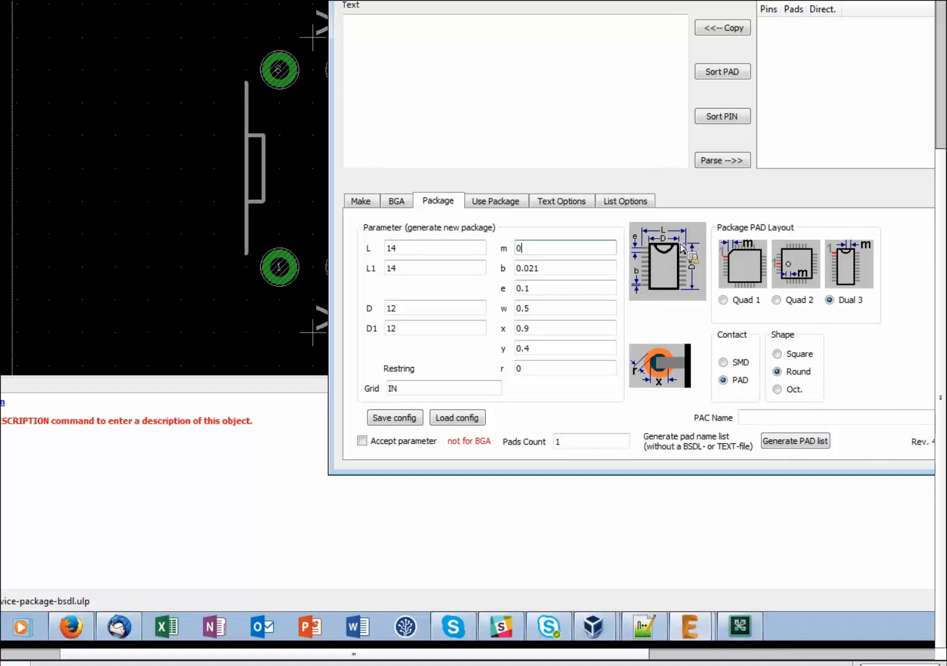
Set D to 0.26 and D1 to 0.4, then bring up the PDIP datasheet.
double_click(416, 316)
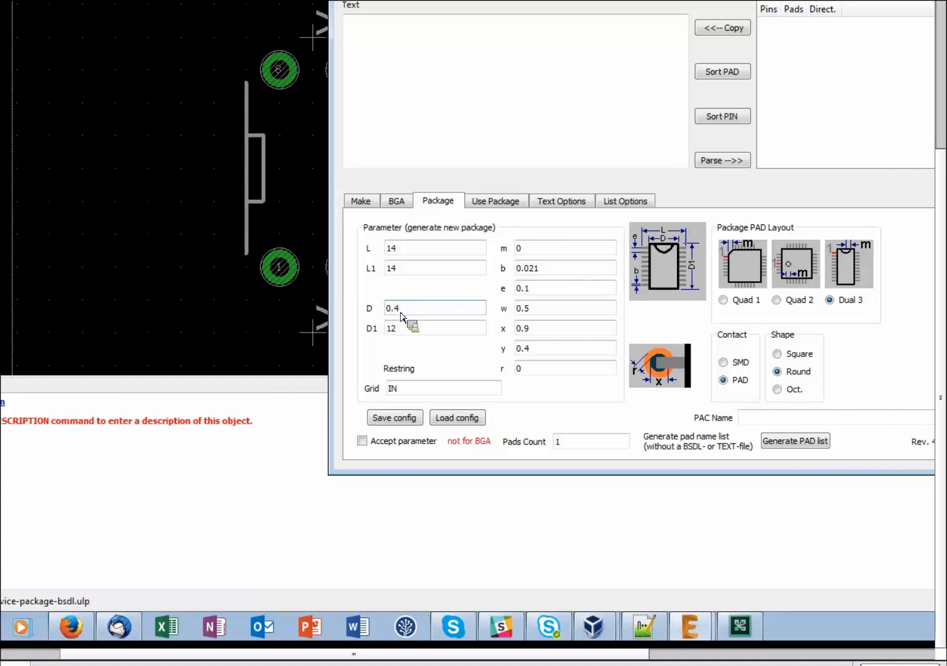
left_click(414, 329)
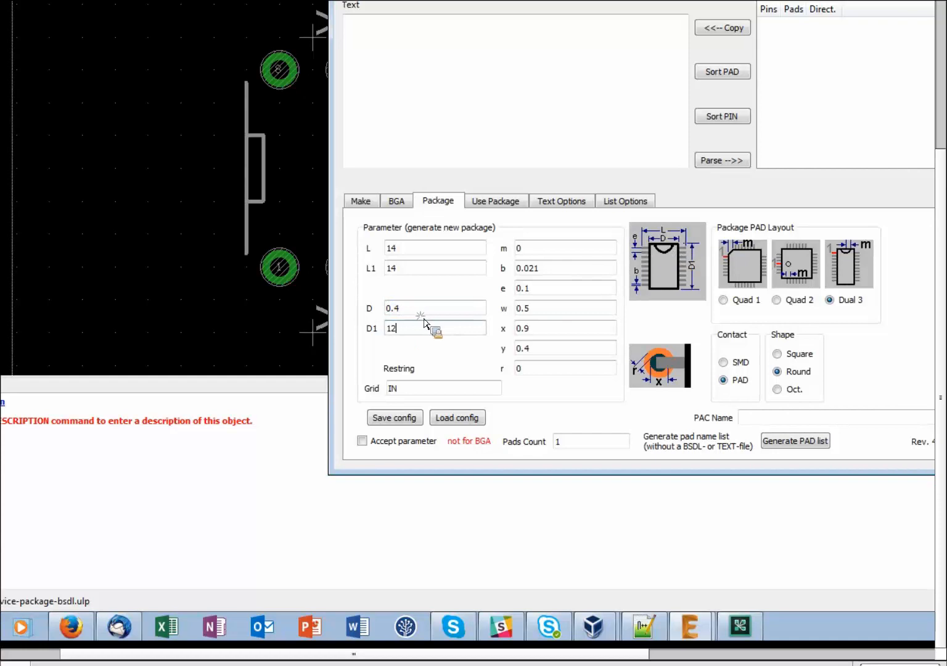
double_click(392, 328)
type("0.4")
double_click(389, 308)
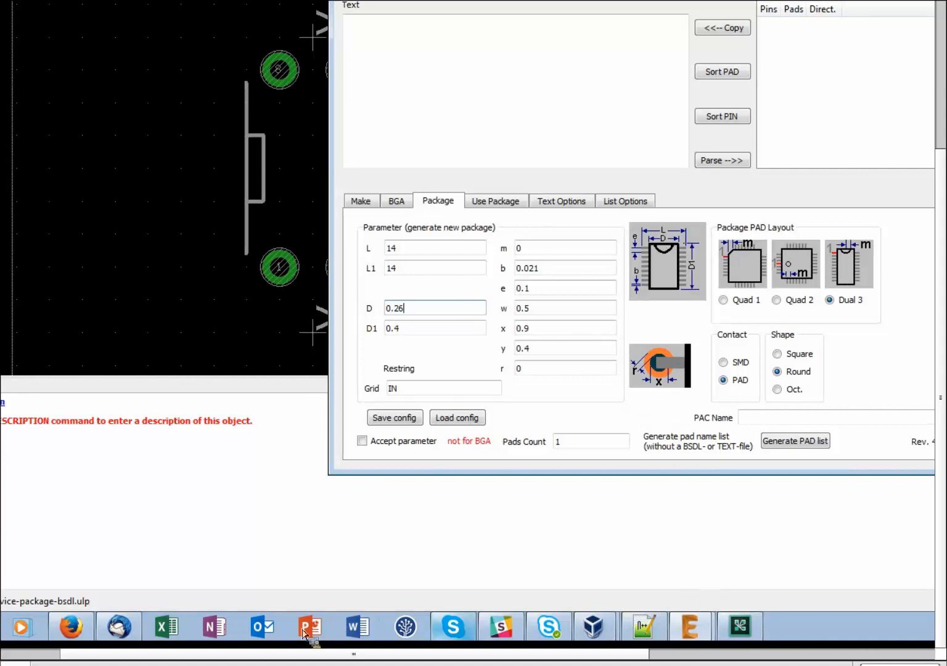
left_click(86, 632)
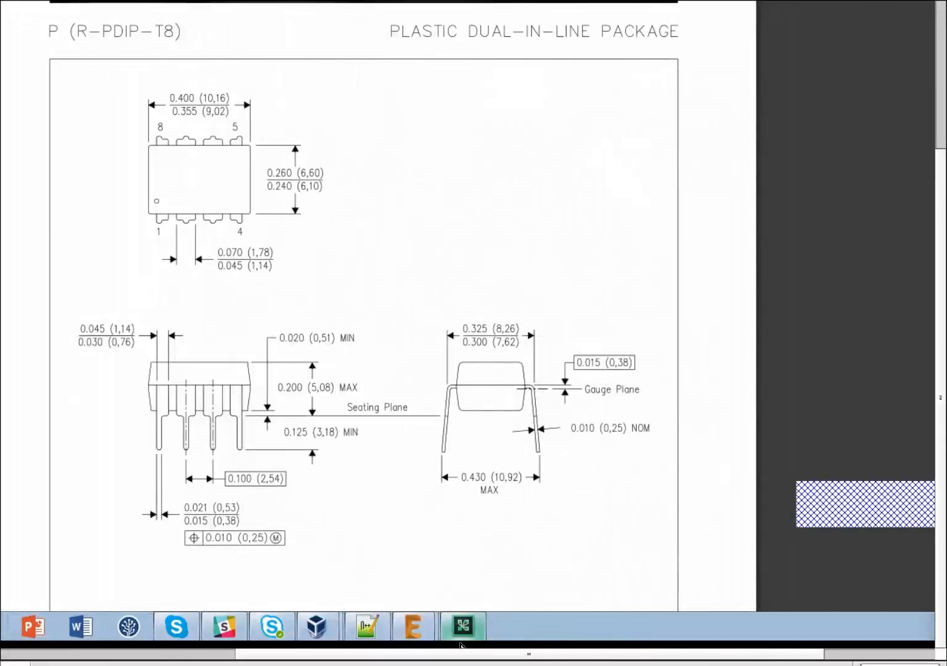
Switch back to the EAGLE '1 Library' window with the package generator.
left_click(413, 625)
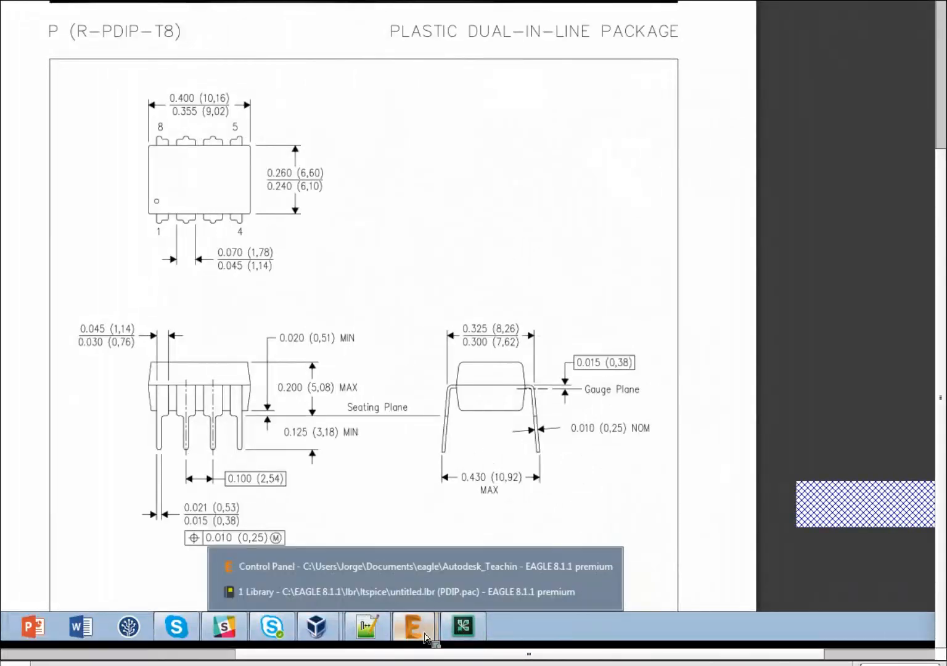
left_click(306, 593)
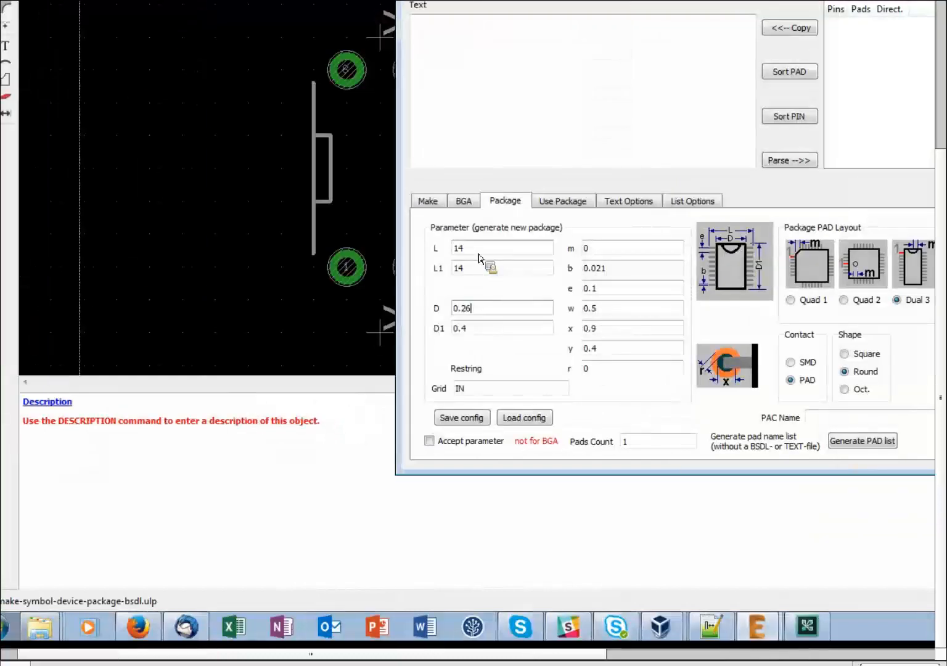
Enter L 0.43, r 0.01 and pad diameter x 0.031.
double_click(484, 250)
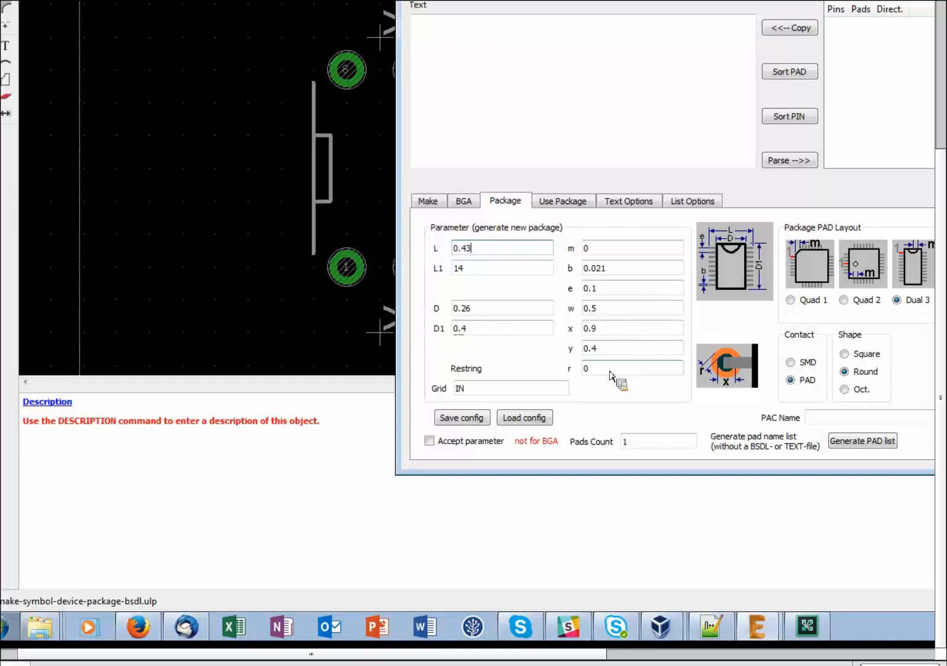
double_click(587, 368)
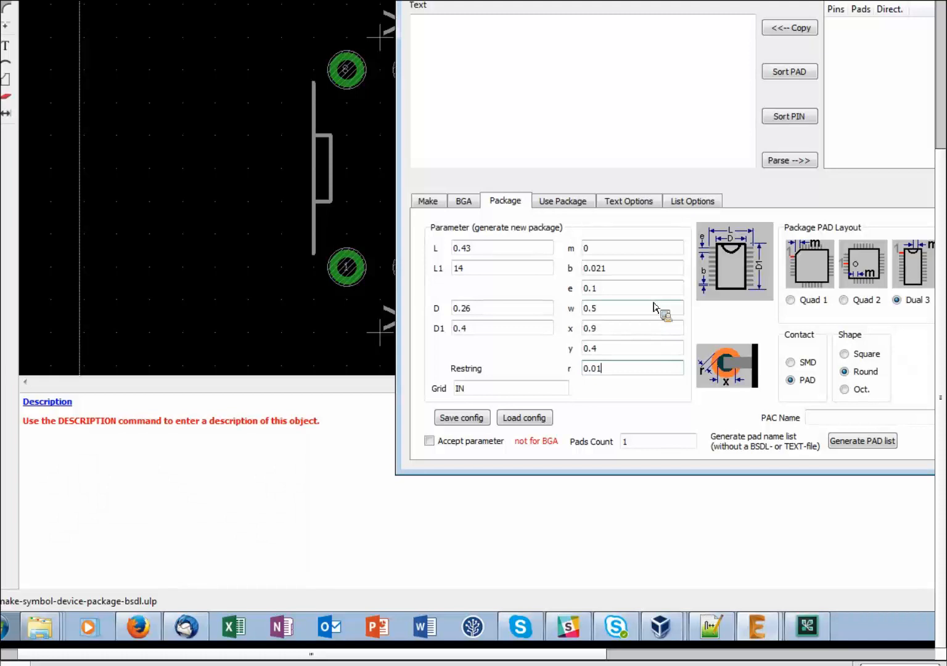
double_click(611, 331)
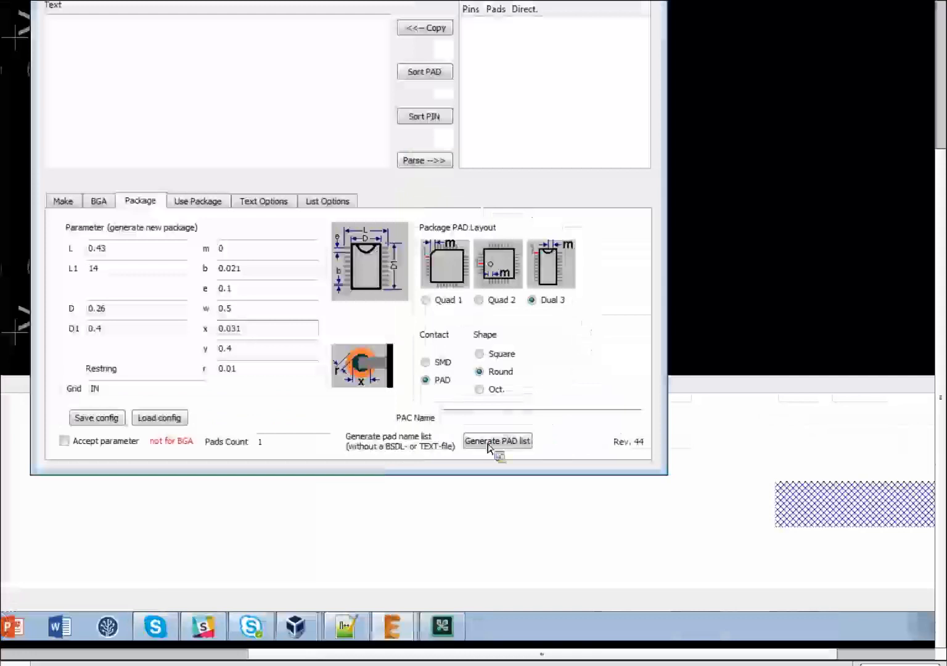
Generate a pad list of 8 pads and accept the package parameters.
left_click(875, 442)
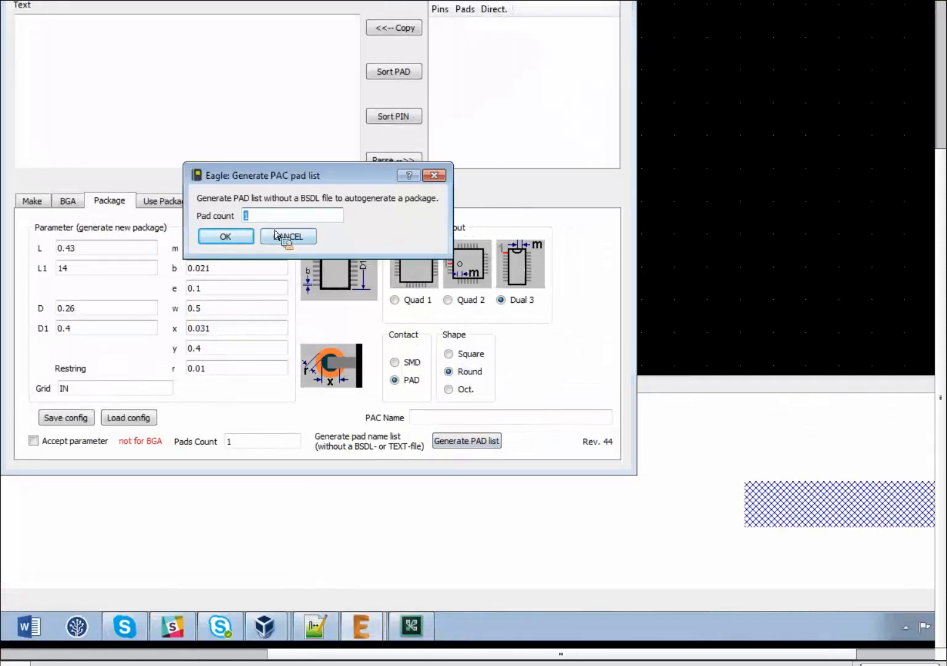
type("8")
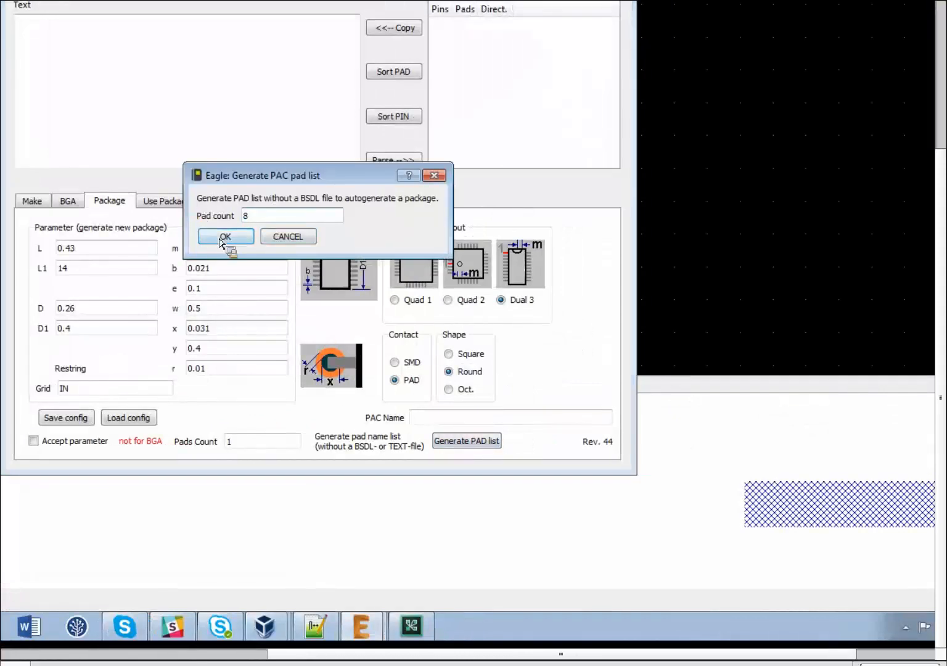
left_click(243, 237)
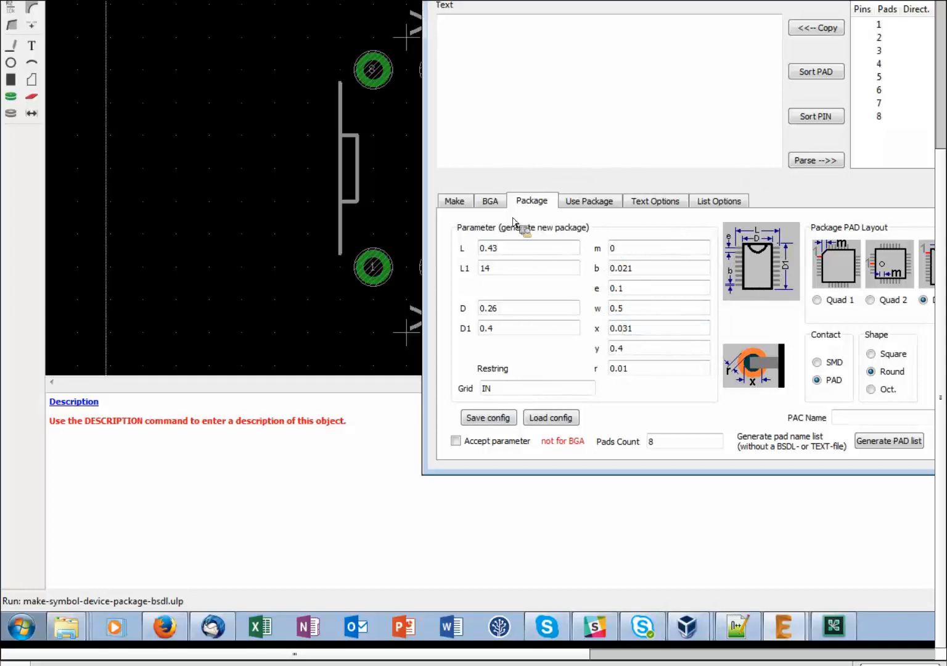
left_click(455, 440)
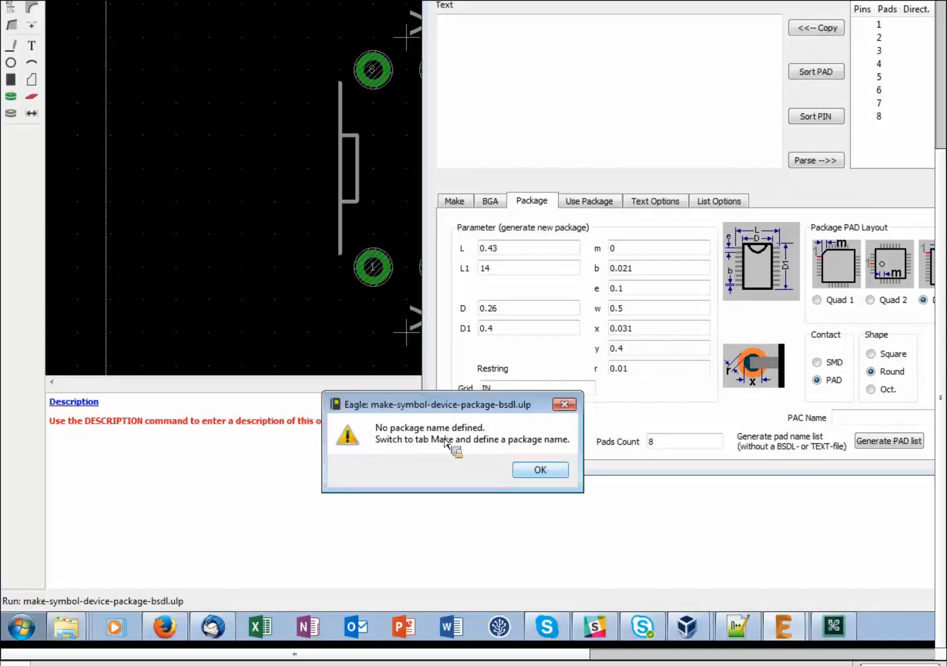
Enter the package name DIL08_WIZ in the generator's naming options.
left_click(540, 469)
left_click(457, 203)
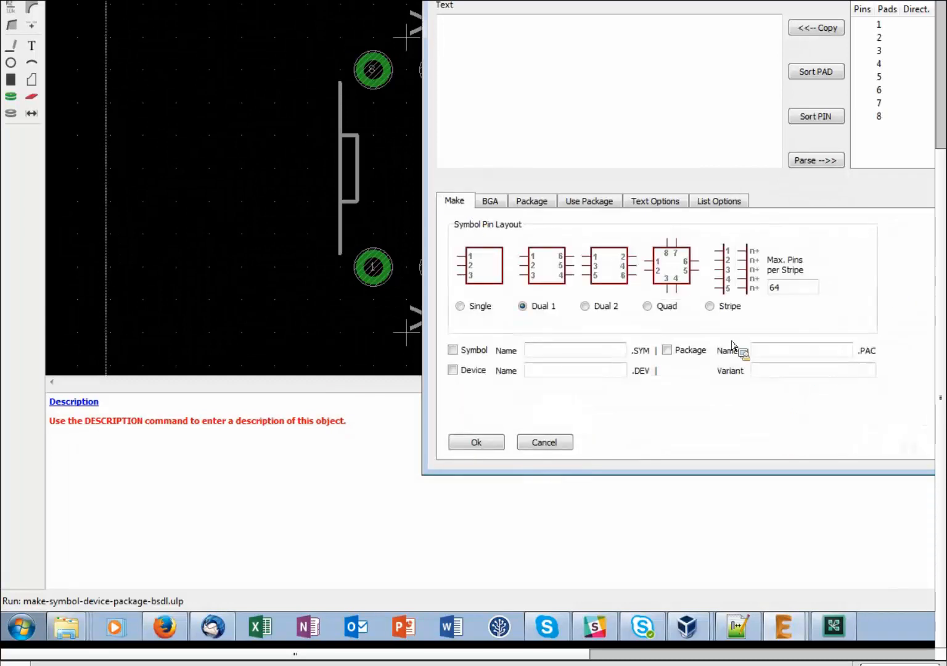
left_click(771, 351)
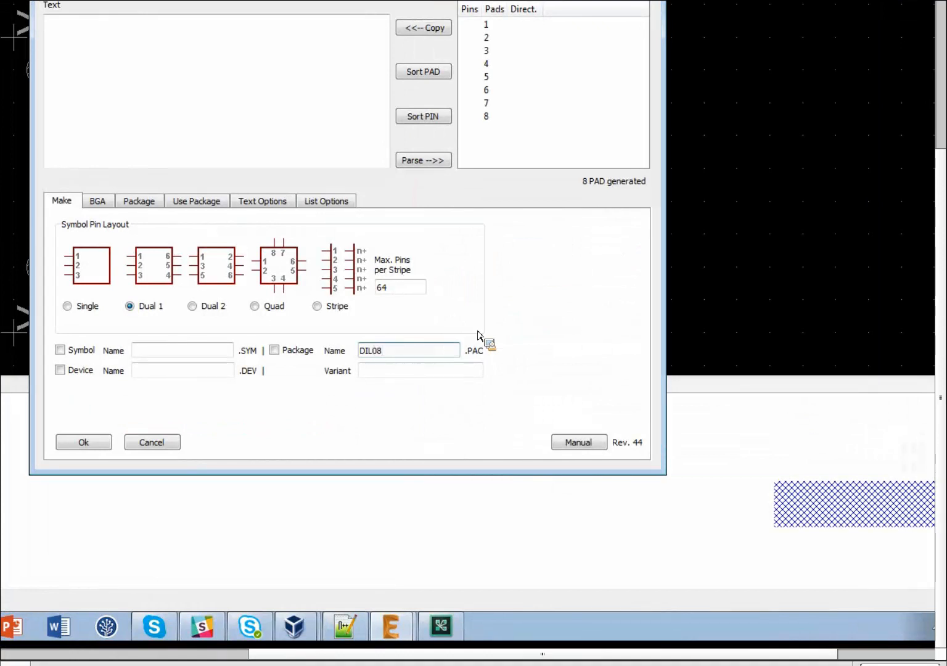
type("DIL08WIZ")
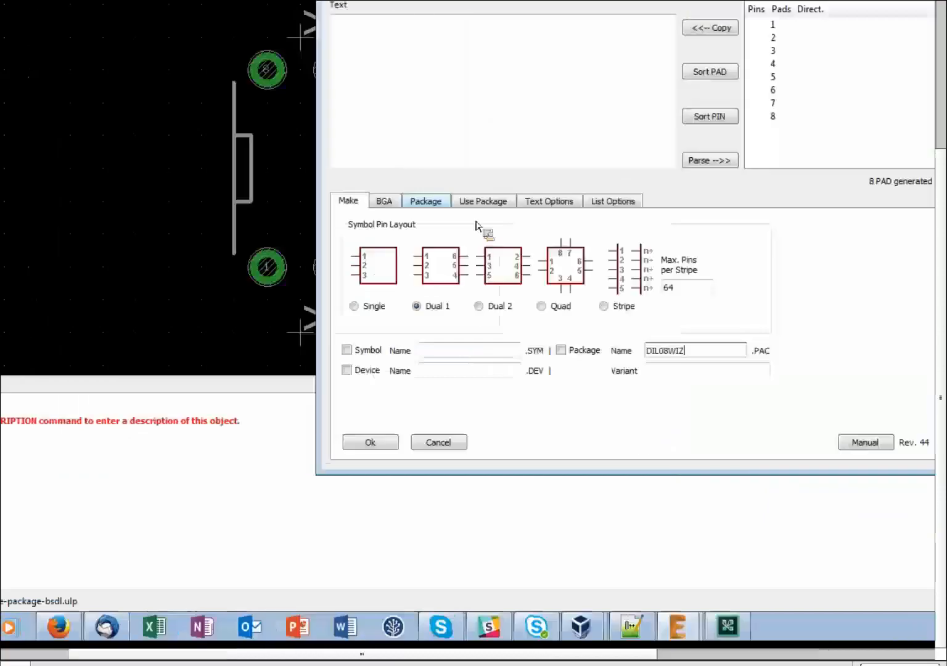
Enable Package generation, accept the package parameters and run the generator.
left_click(138, 201)
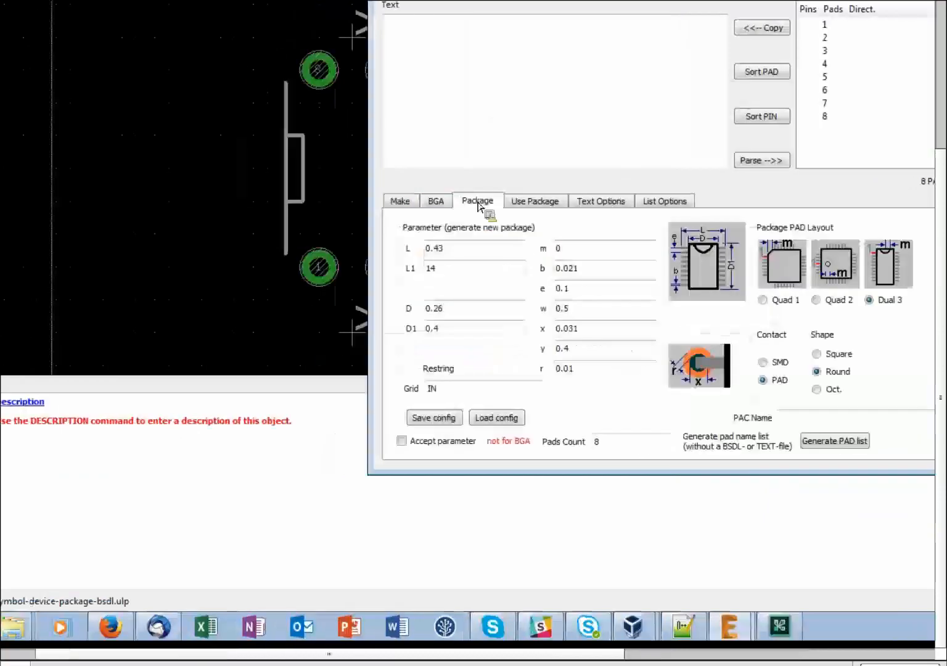
left_click(457, 434)
left_click(484, 471)
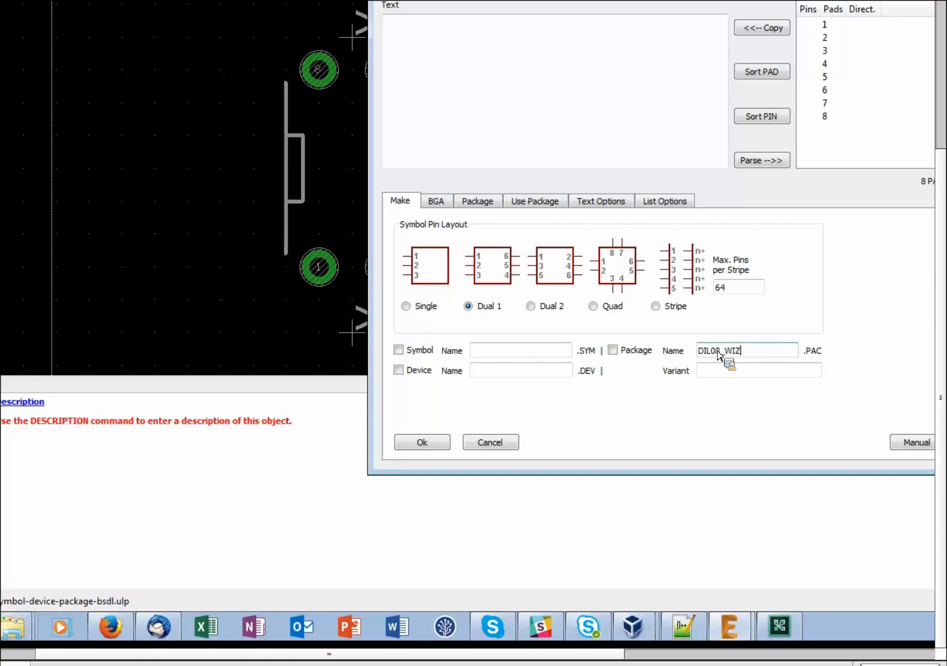
left_click(613, 350)
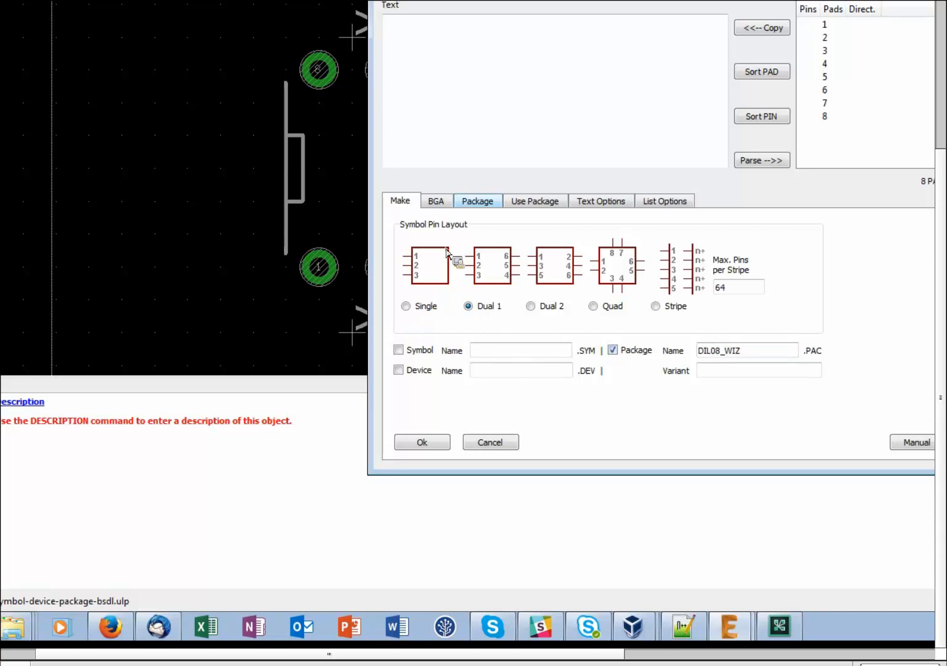
left_click(474, 203)
left_click(401, 441)
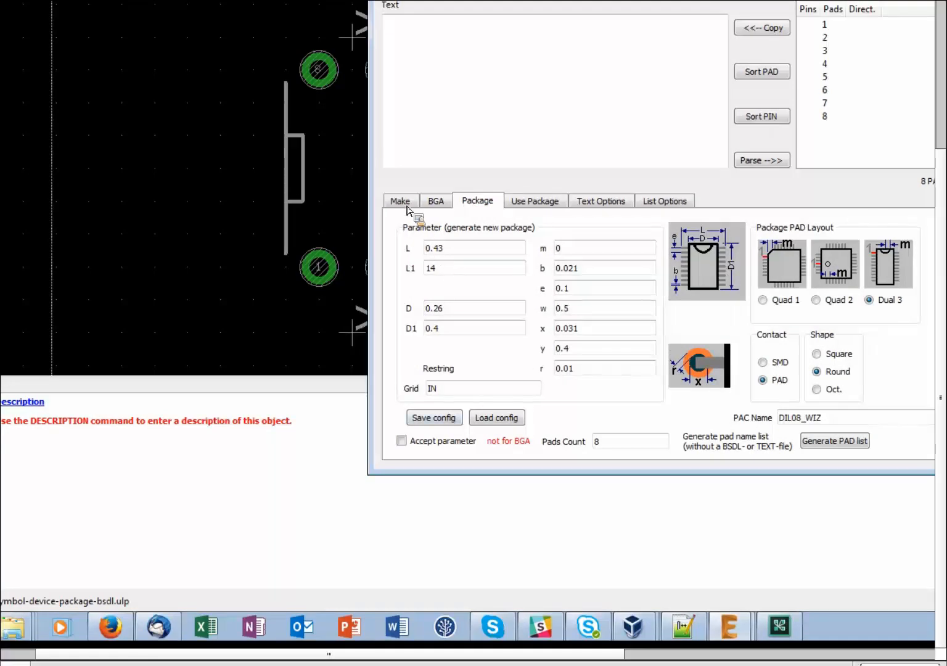
left_click(401, 441)
left_click(412, 202)
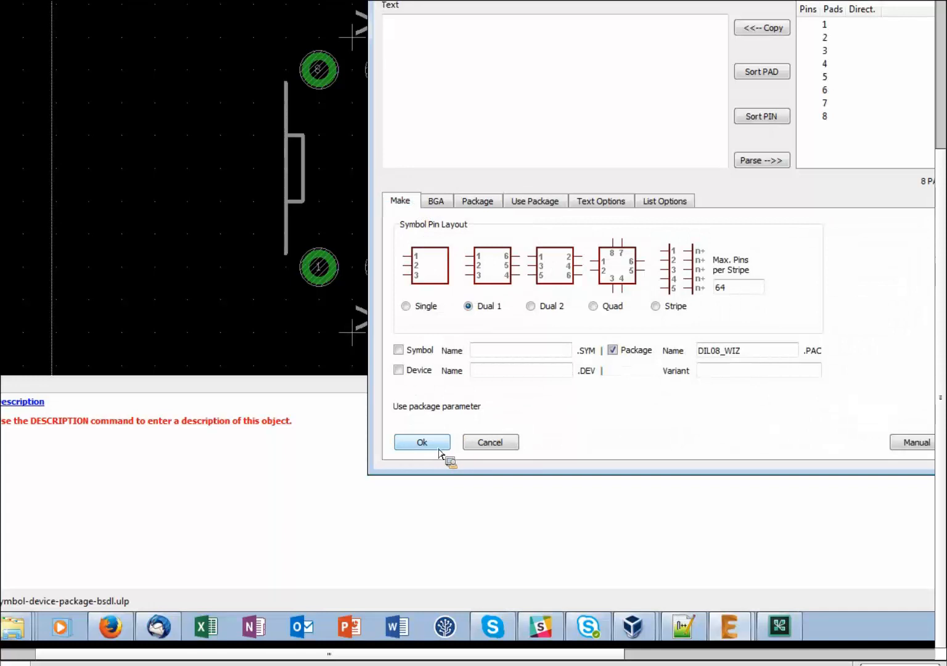
left_click(422, 442)
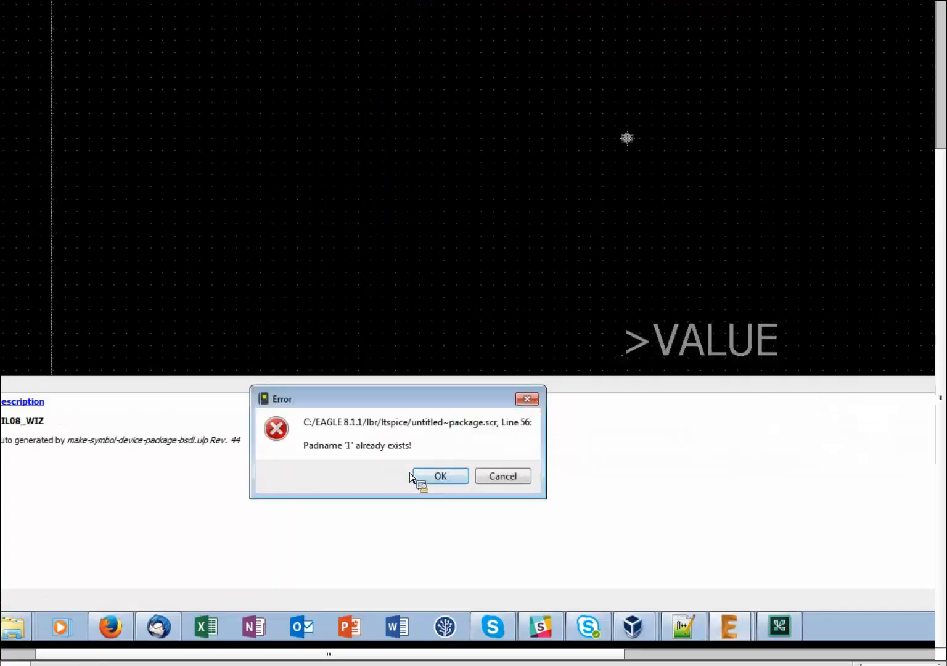
Dismiss the six duplicate-pad errors and zoom in on the eight-pad DIL08_WIZ package.
left_click(440, 482)
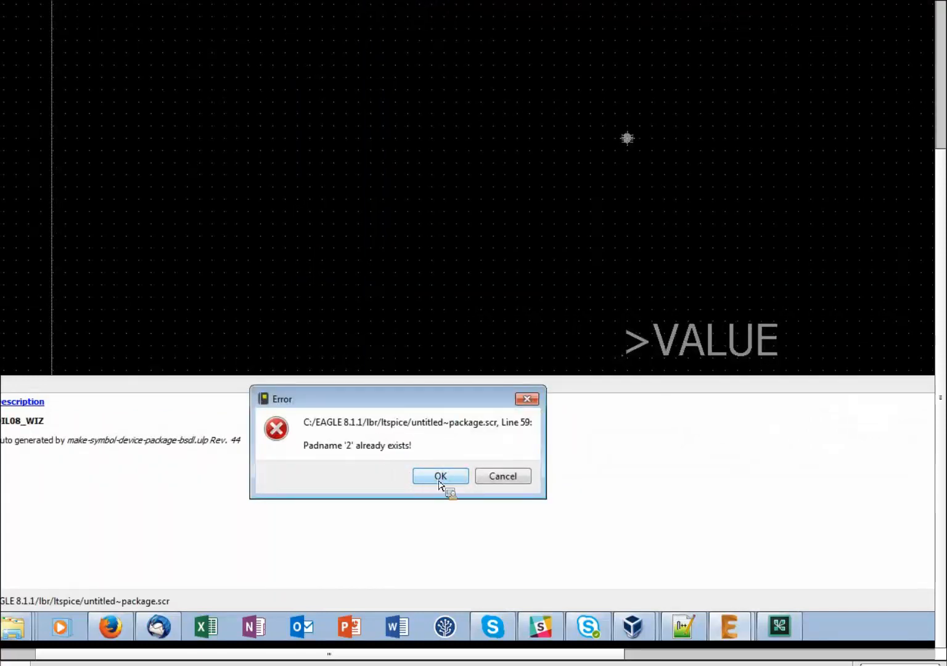
left_click(440, 483)
left_click(440, 483)
left_click(440, 483)
left_click(440, 482)
left_click(440, 483)
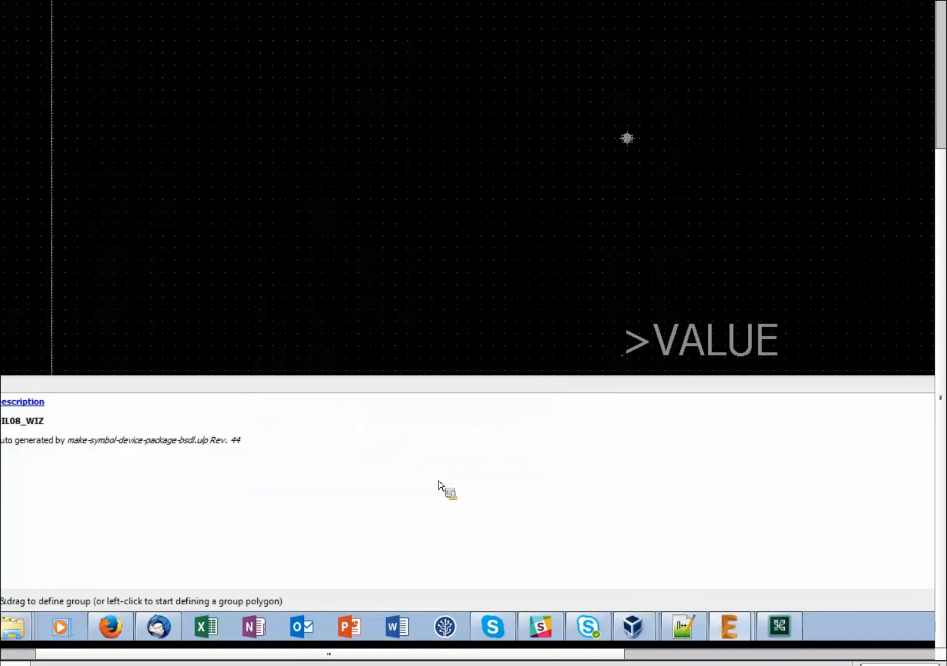
scroll(631, 140, "up", 8)
scroll(629, 142, "up", 3)
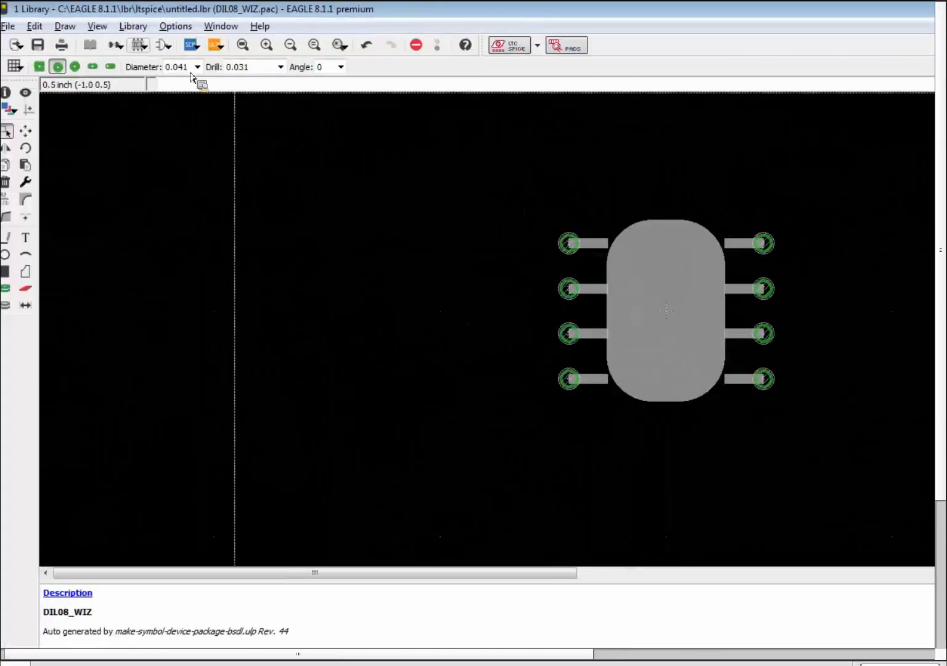
Open the library's PDIP package for editing.
left_click(141, 48)
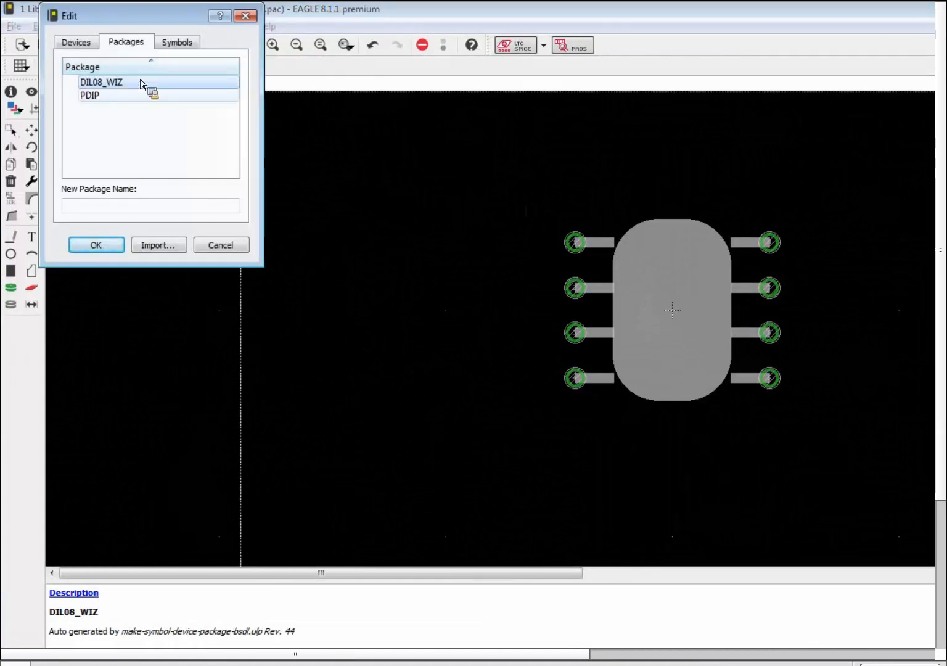
left_click(120, 95)
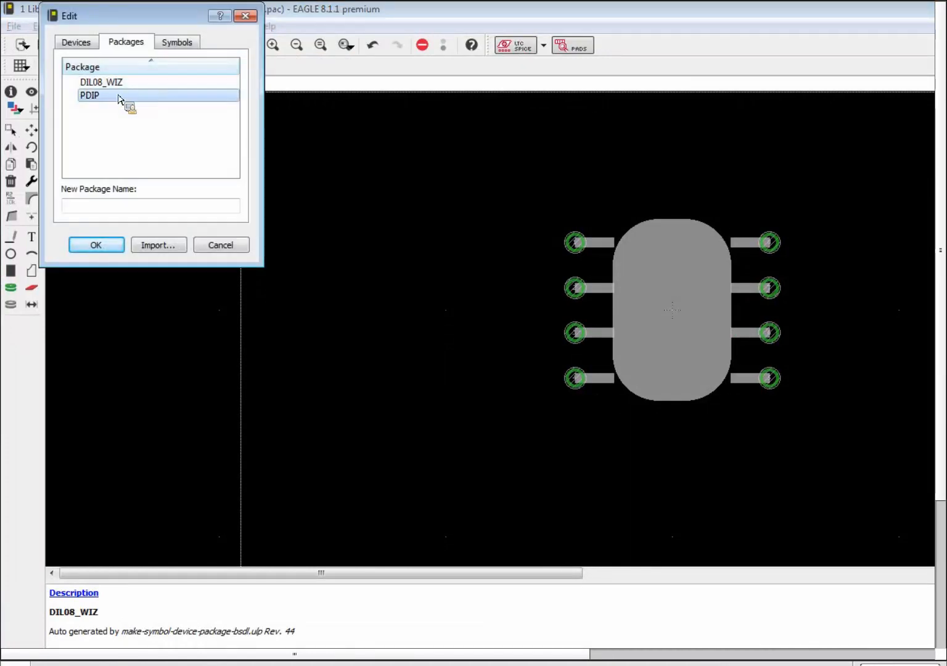
left_click(105, 245)
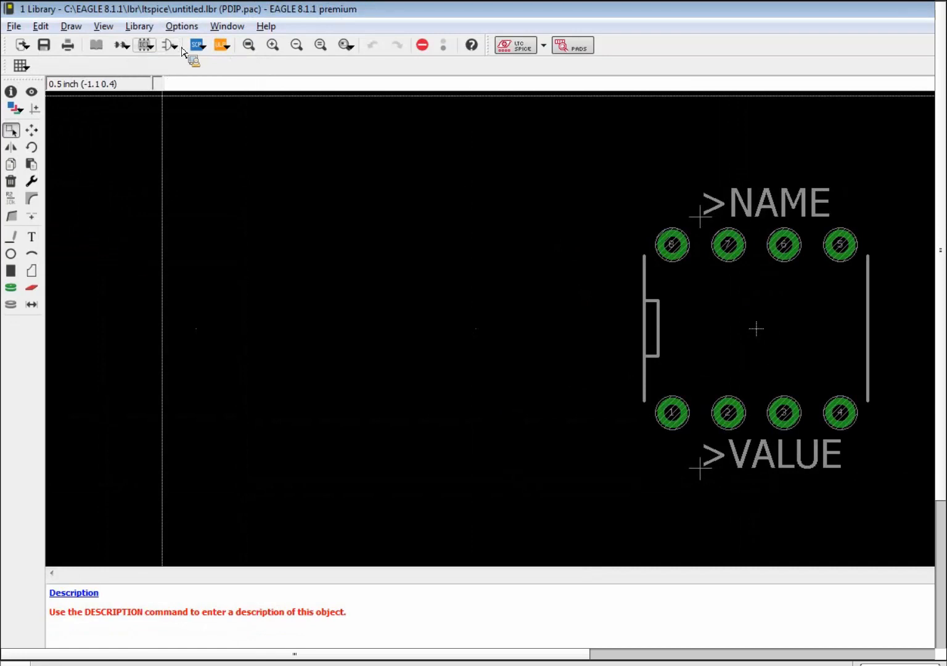
Rerun the make-symbol-device-package-bsdl ULP, review its tabs, then close it without generating.
left_click(228, 47)
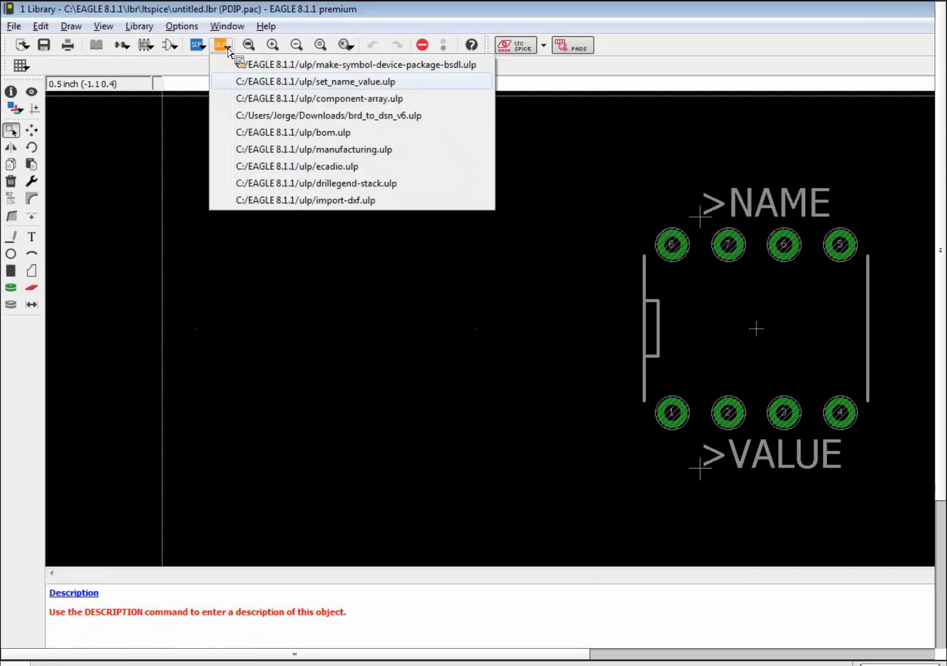
left_click(275, 65)
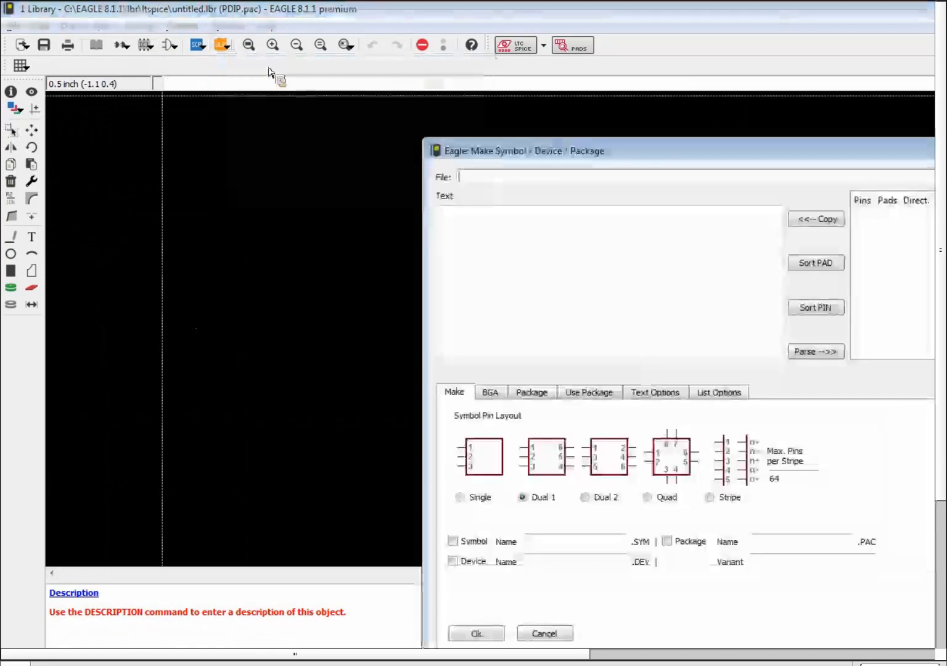
left_click(544, 395)
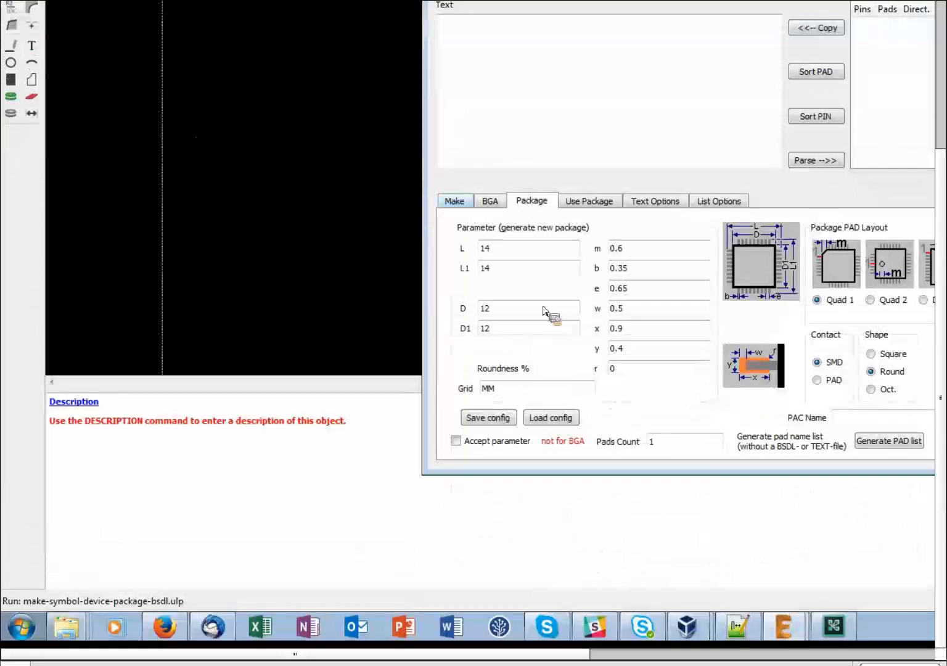
left_click(453, 196)
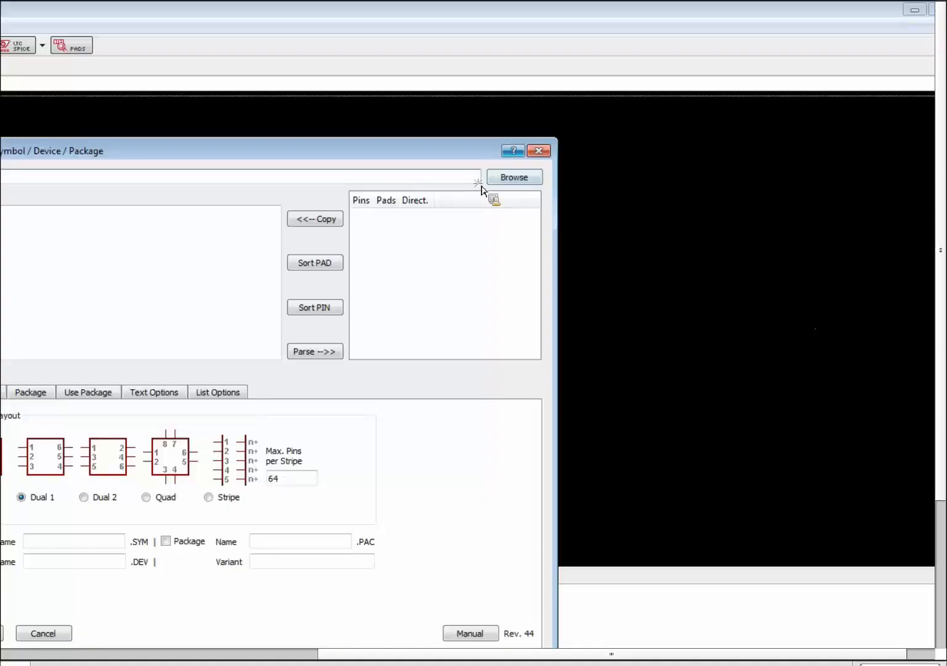
left_click(777, 60)
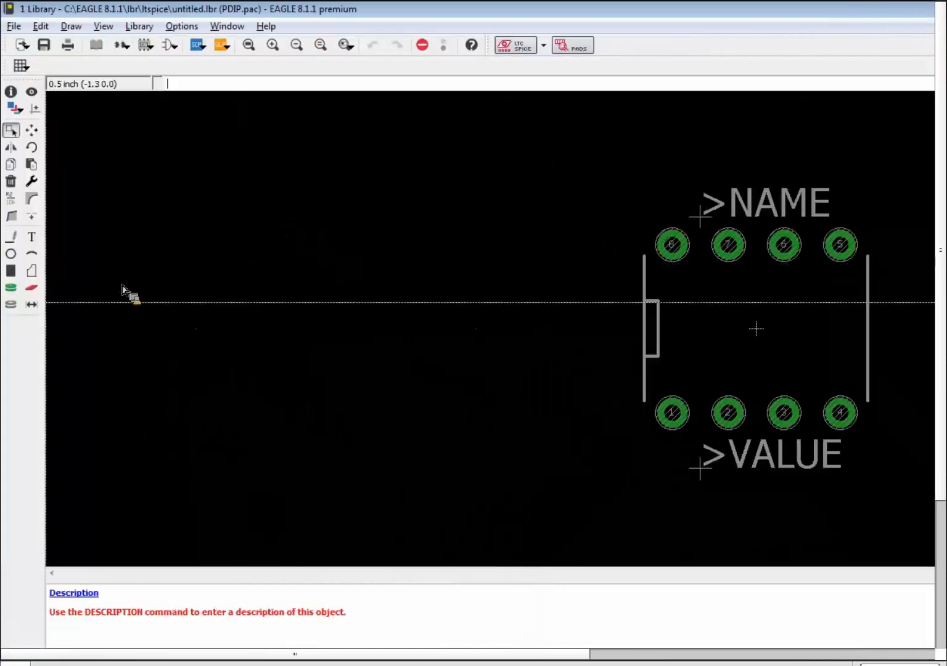
Put the Dimension tool on the Measures layer, abandoning a trial dimension.
left_click(34, 305)
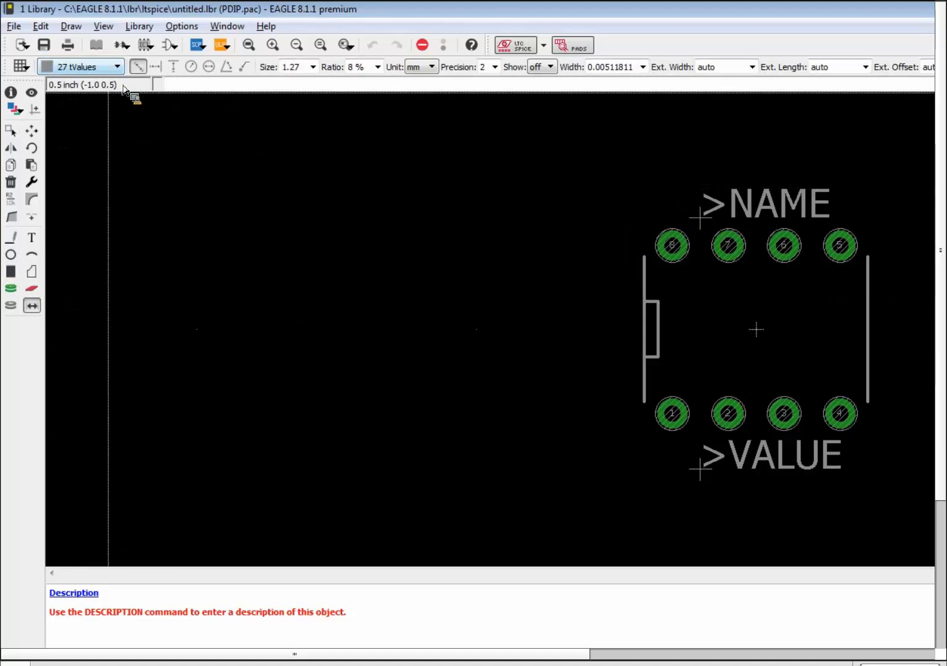
left_click(116, 67)
scroll(122, 162, "down", 7)
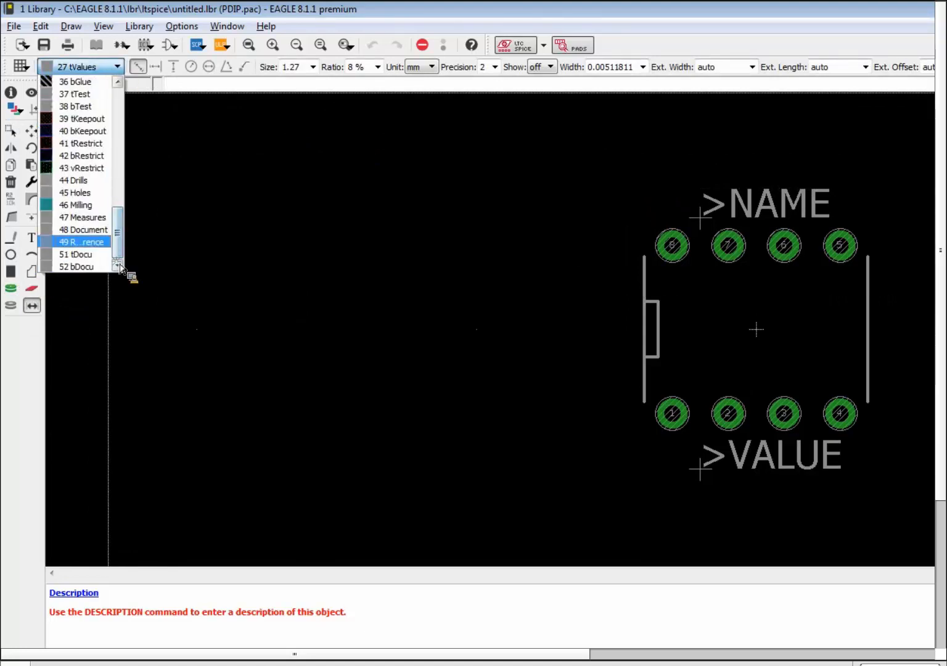
left_click(84, 221)
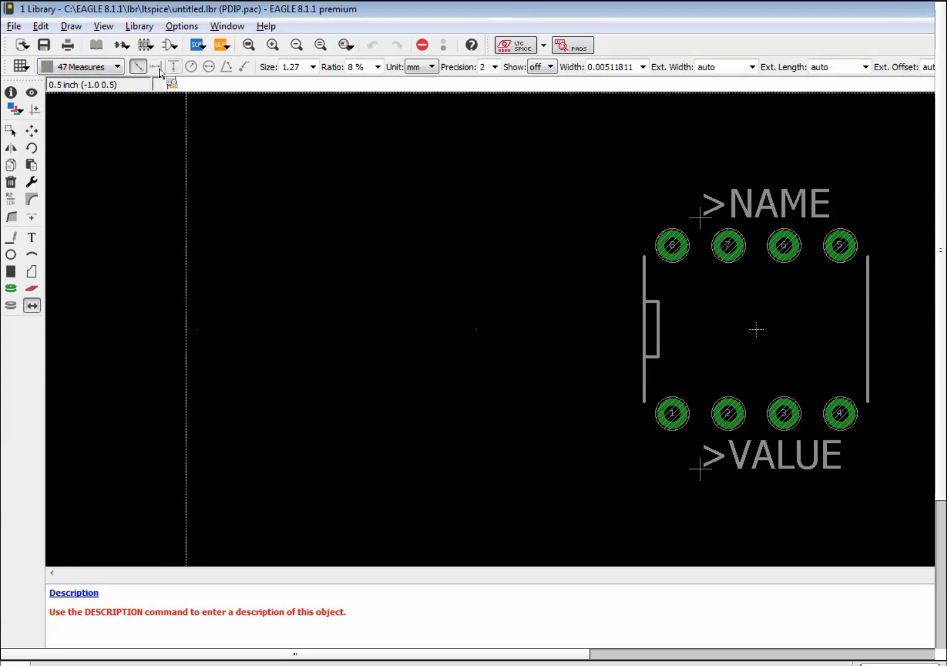
left_click(613, 324)
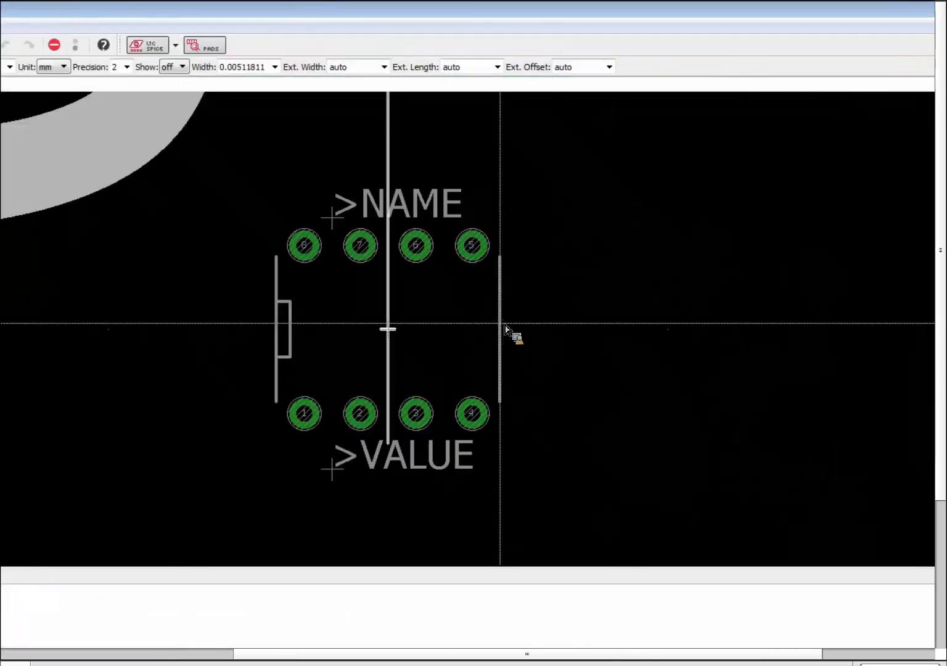
scroll(516, 323, "down", 11)
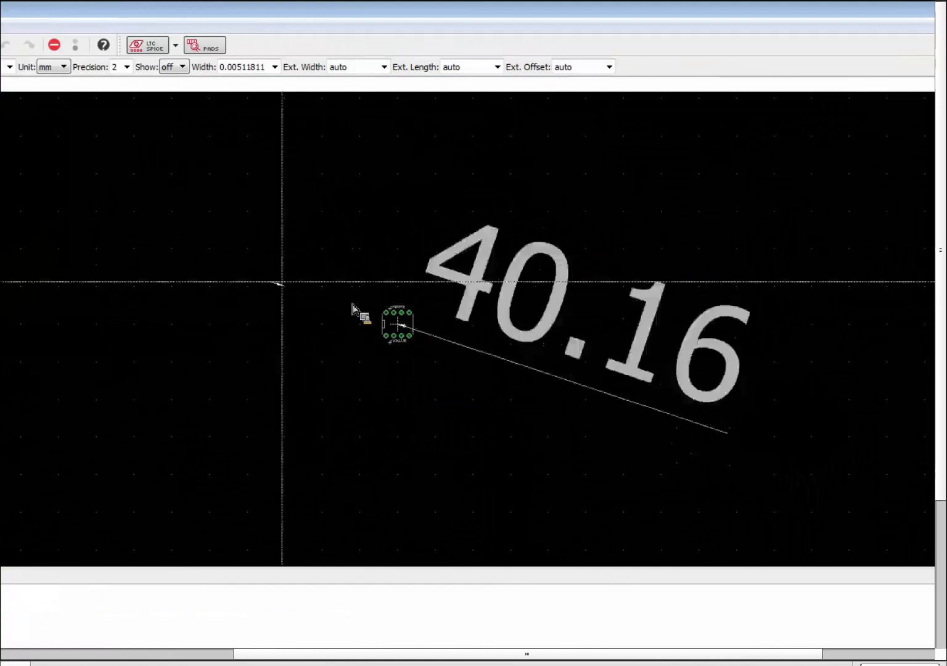
key("Escape")
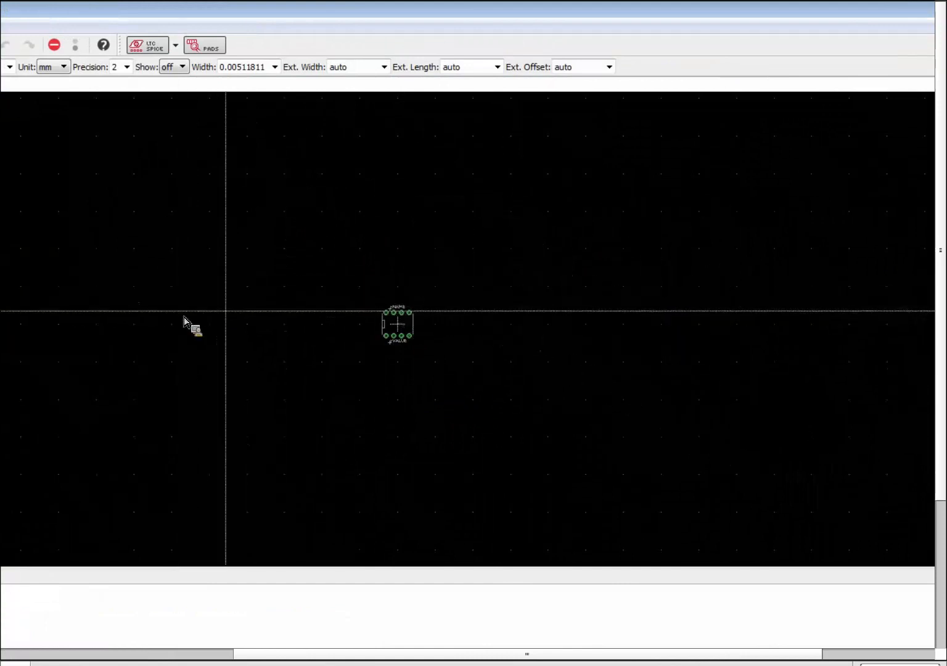
scroll(410, 338, "up", 5)
scroll(413, 341, "up", 4)
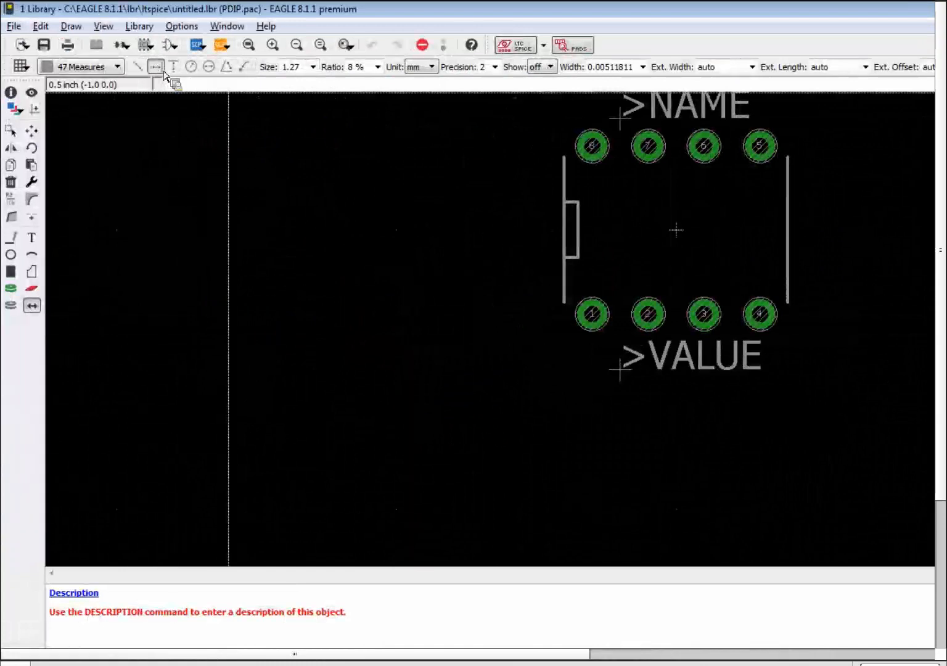
Switch dimensions to vertical with text size 0.05, cancelling a trial 12.70 measurement.
left_click(175, 68)
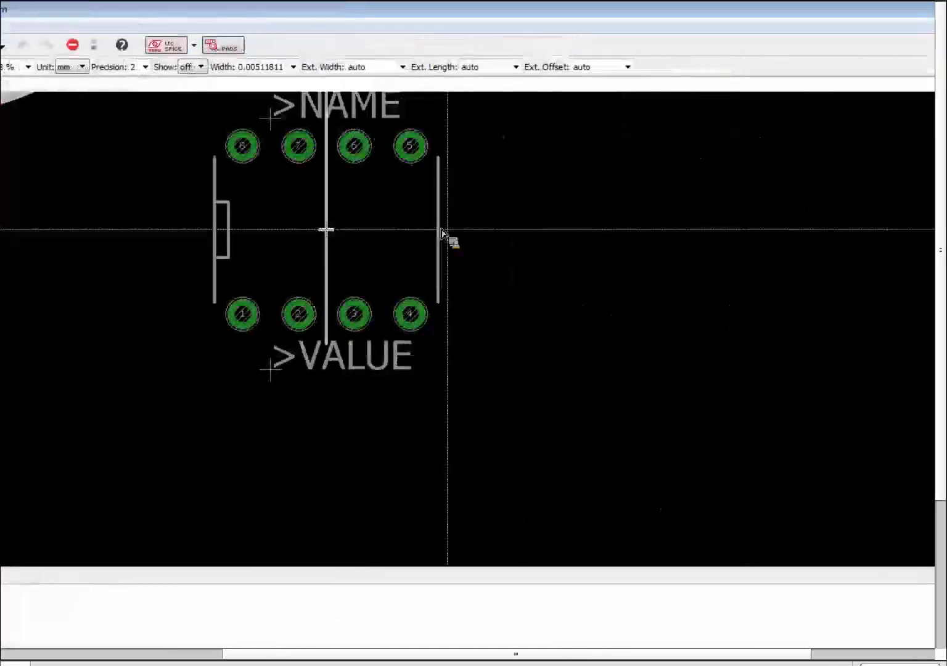
scroll(450, 243, "down", 4)
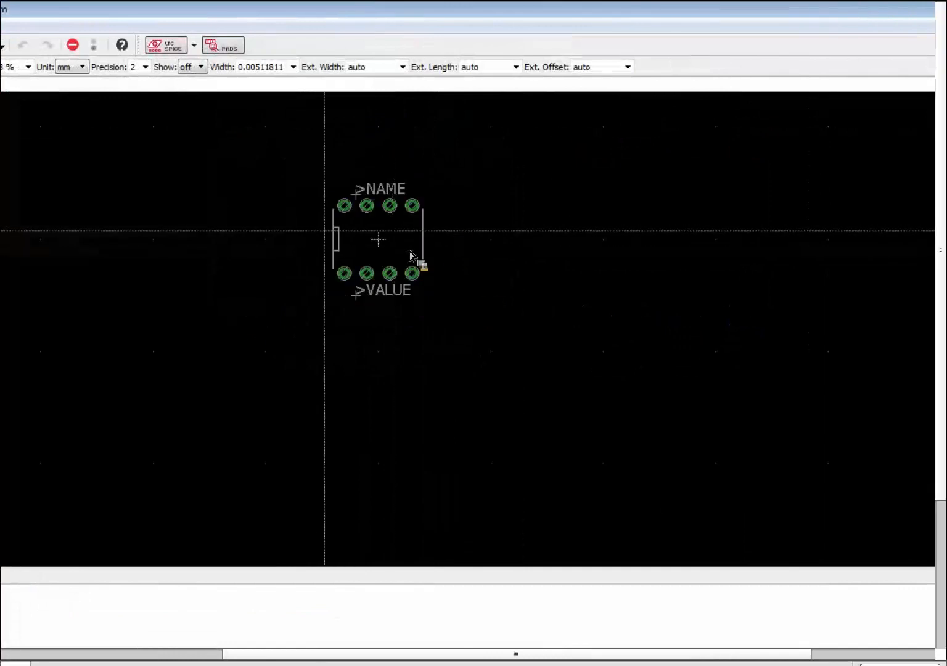
scroll(324, 241, "up", 5)
scroll(373, 269, "up", 1)
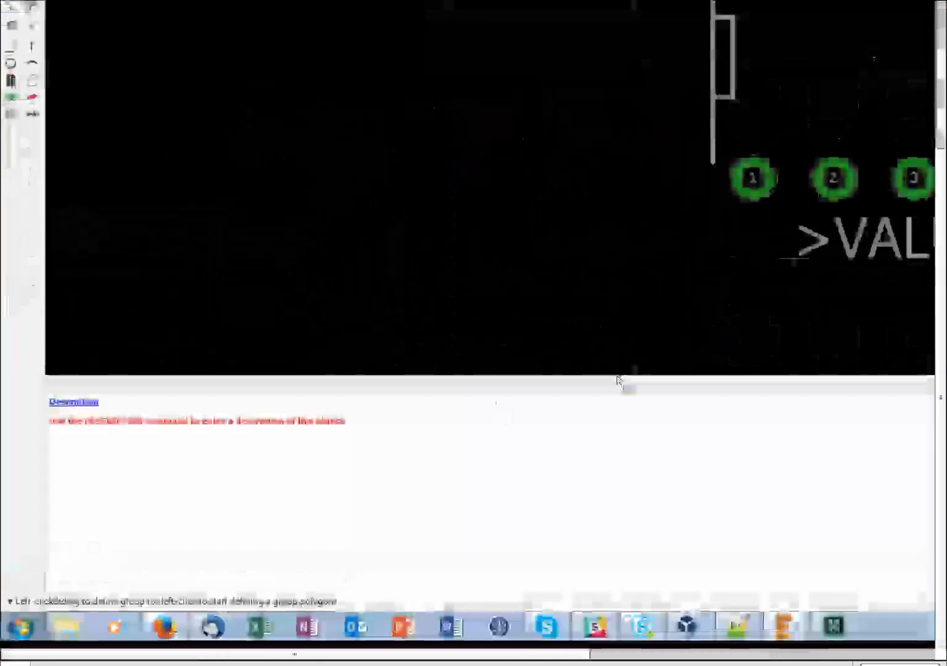
left_click_drag(651, 539, 590, 639)
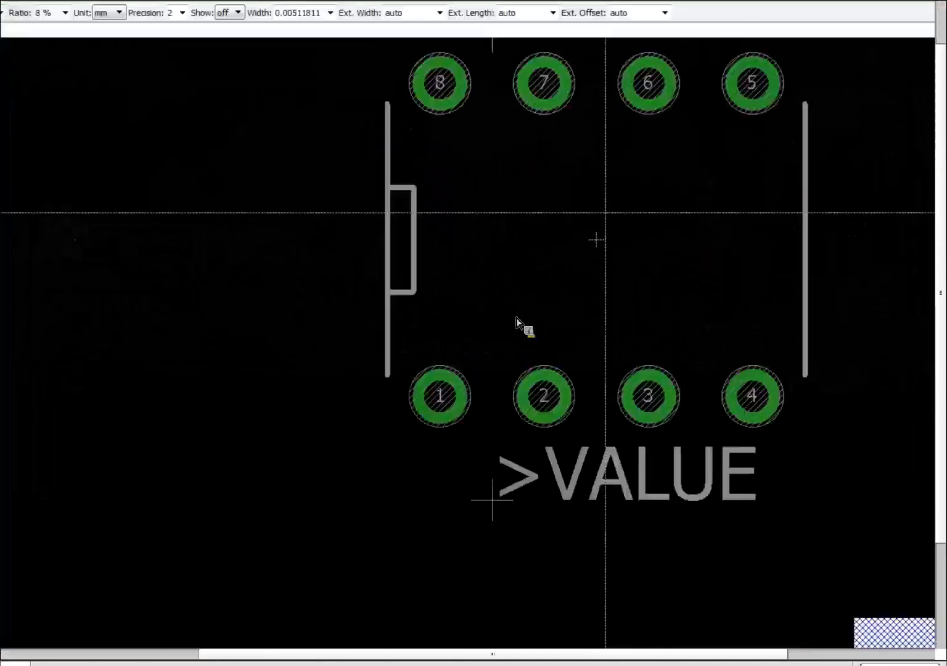
middle_click_drag(863, 127, 598, 211)
middle_click_drag(142, 425, 61, 452)
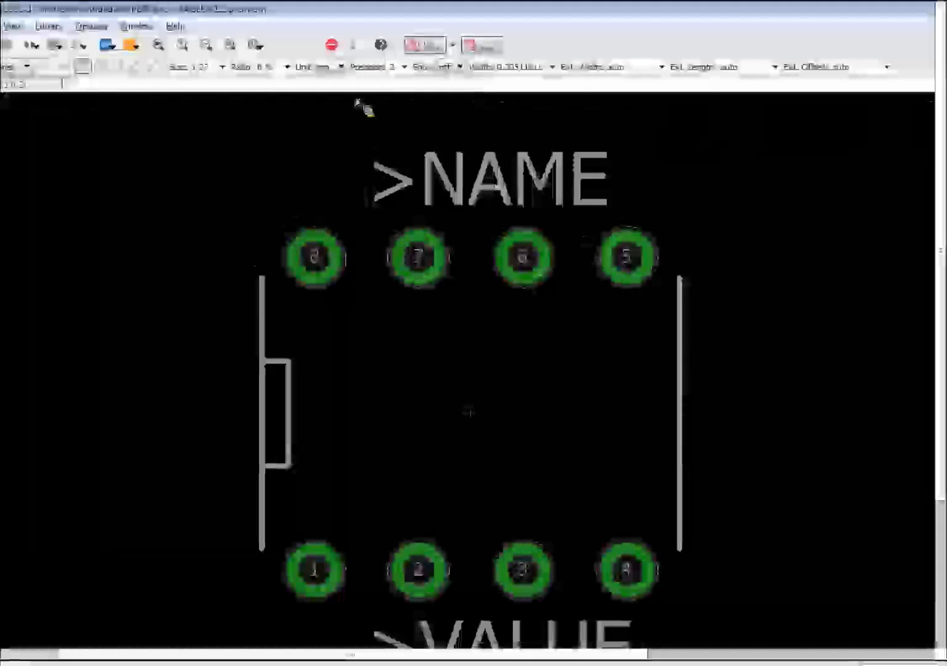
left_click(221, 67)
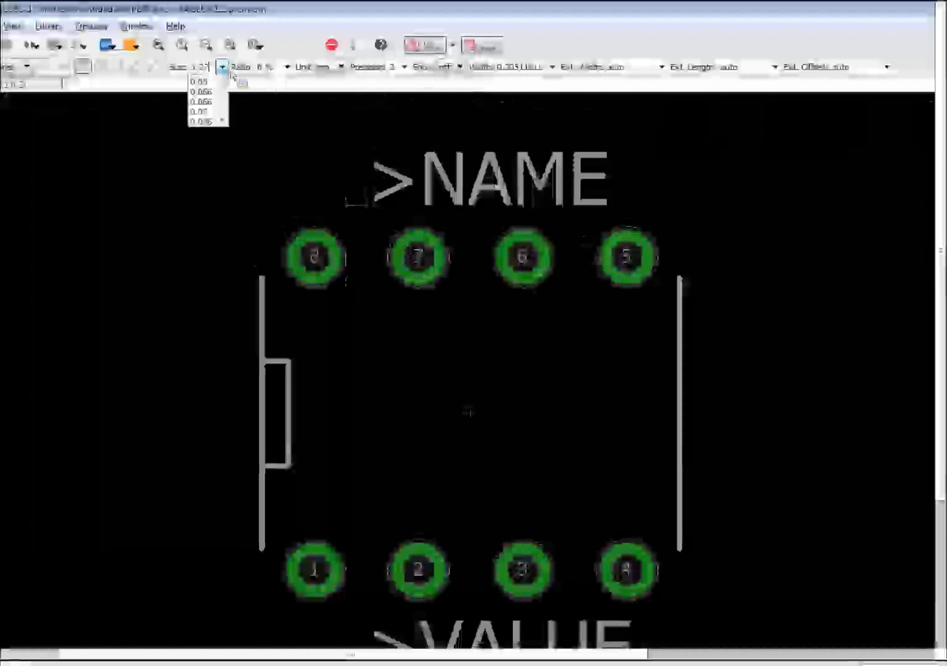
left_click_drag(221, 142, 232, 120)
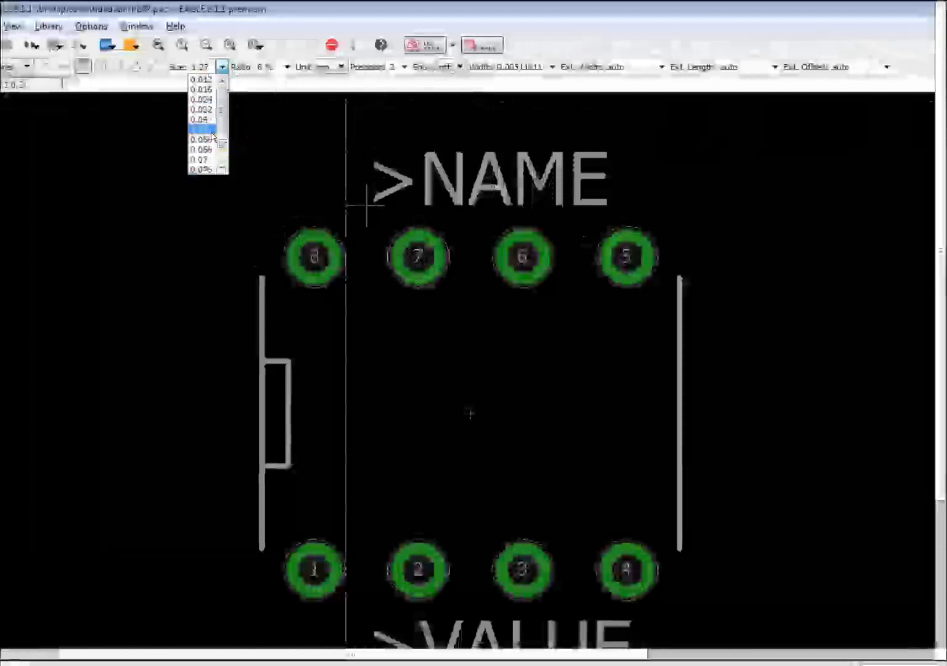
left_click(207, 129)
left_click(683, 409)
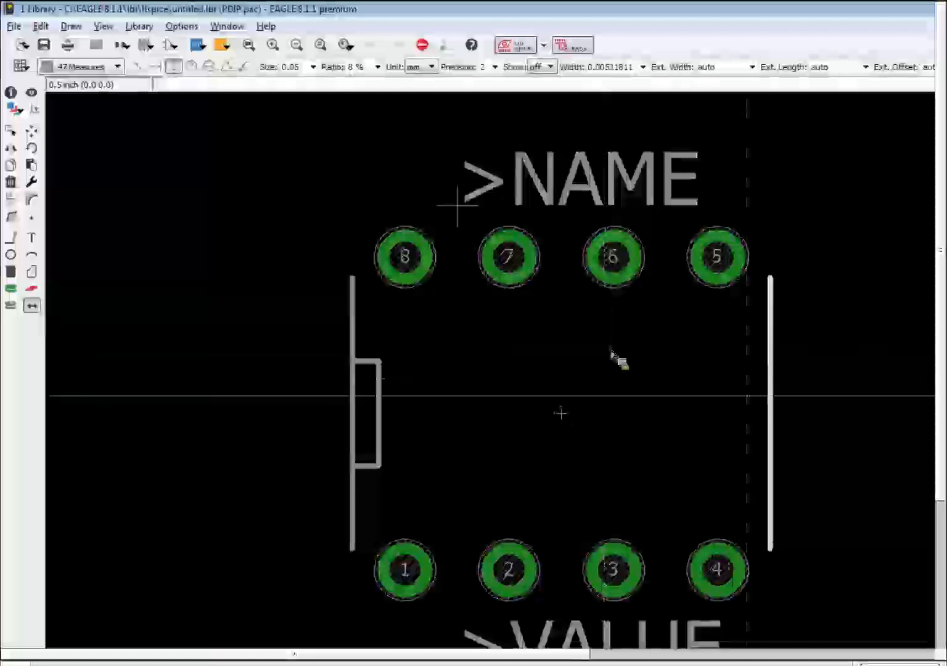
left_click(770, 404)
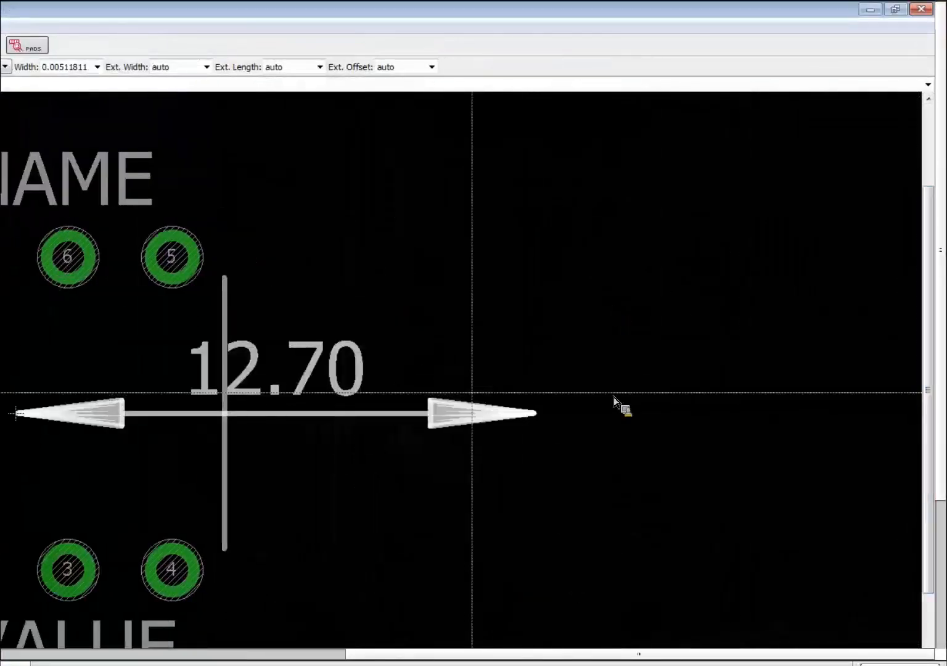
key("Escape")
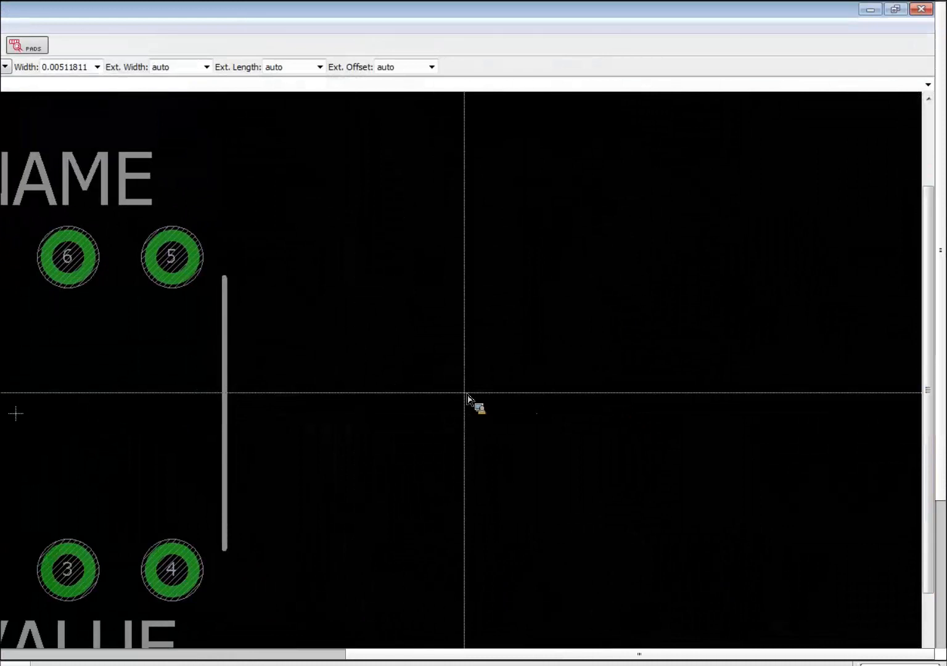
Dimension the vertical outline wire, placing the 6.60 dimension to its right.
right_click(232, 385)
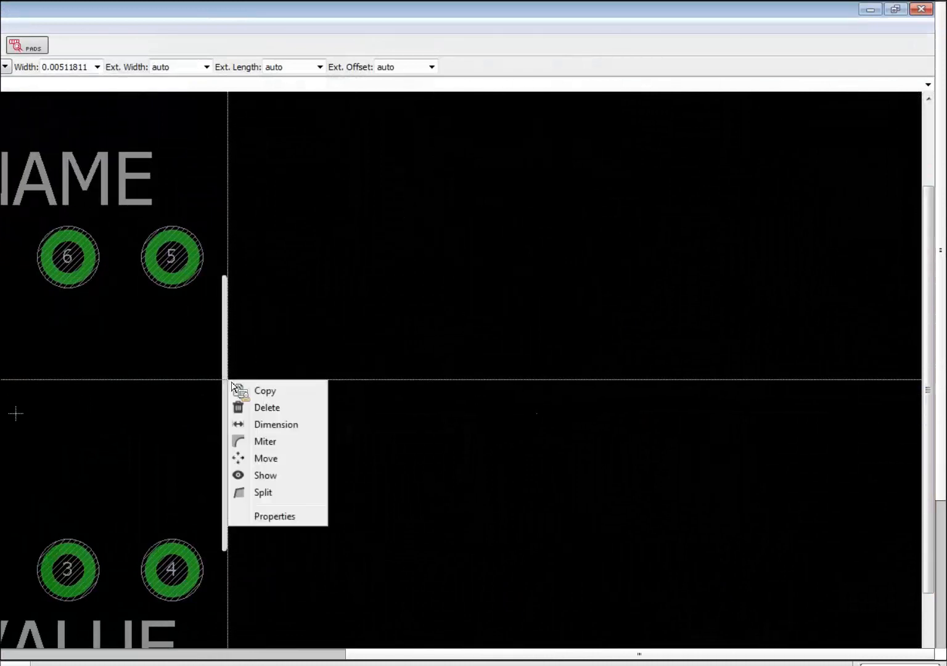
left_click(312, 424)
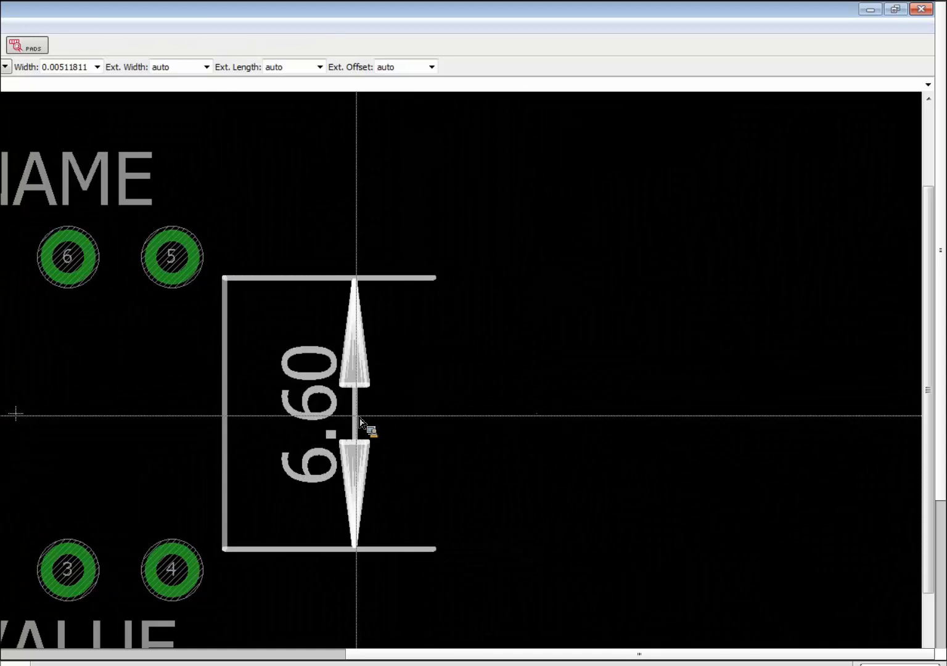
left_click(460, 424)
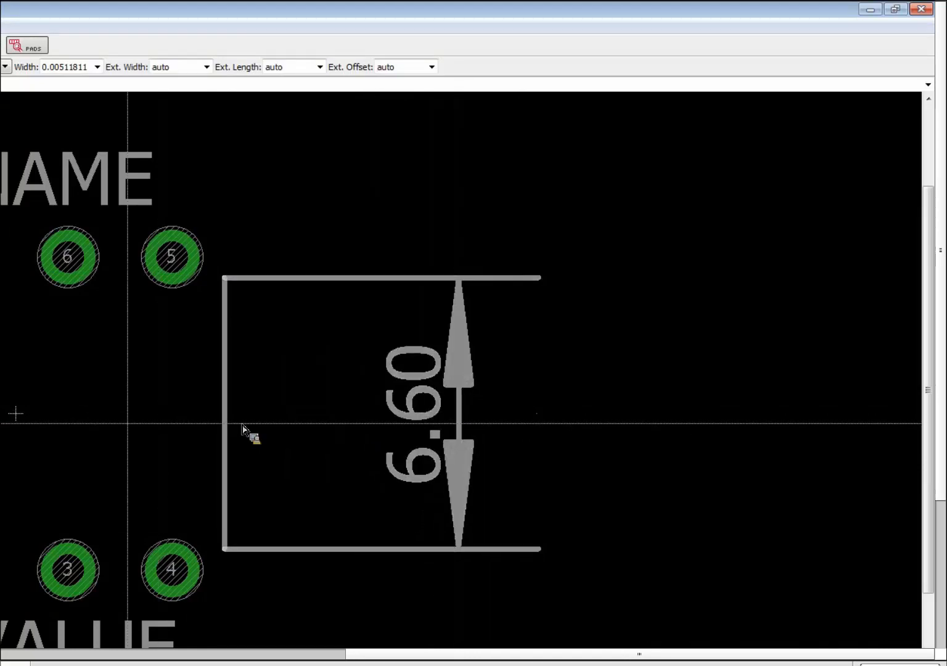
scroll(242, 425, "down", 2)
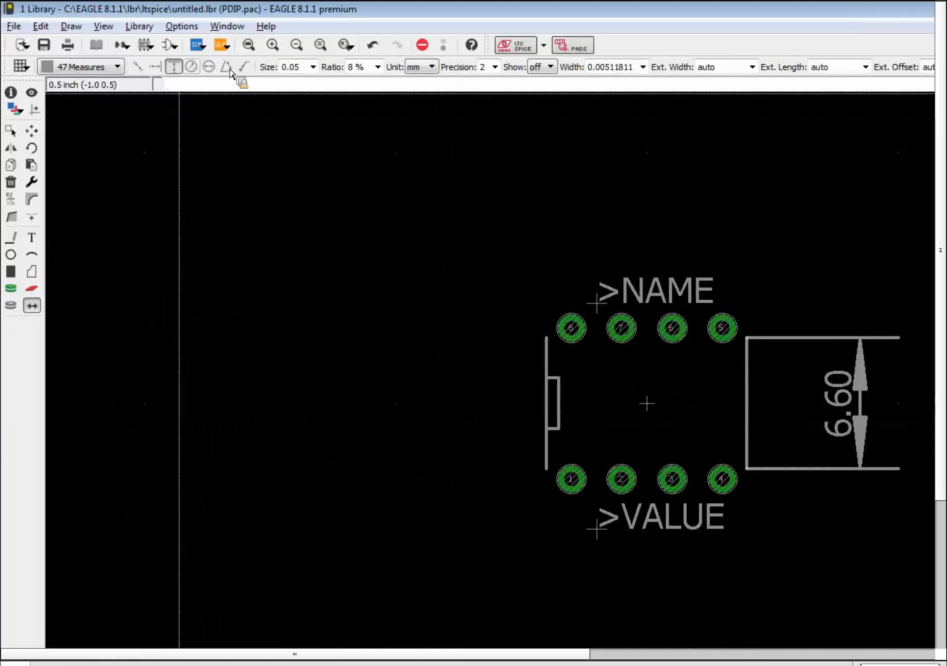
Try a radius measurement on pad 5 and another dimension, cancelling both.
left_click(192, 66)
scroll(727, 312, "up", 3)
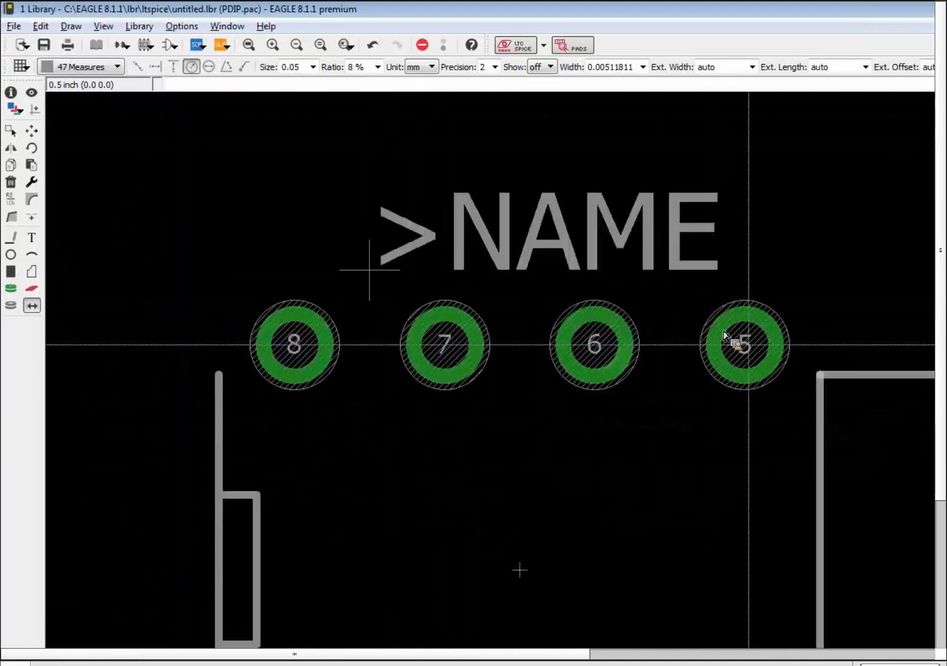
left_click(754, 344)
left_click(757, 341)
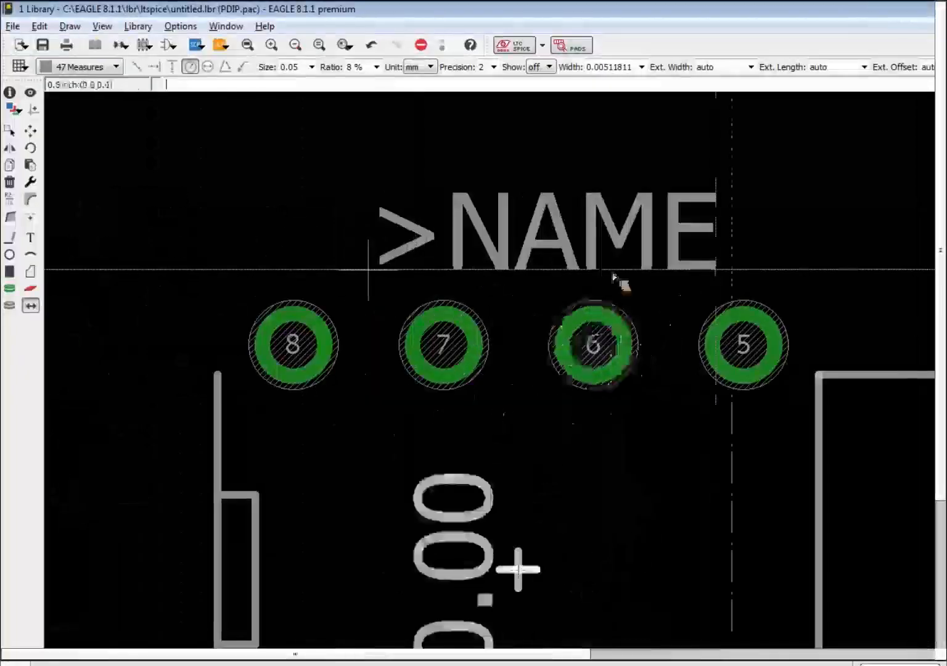
key("Escape")
key("Escape")
scroll(736, 293, "down", 9)
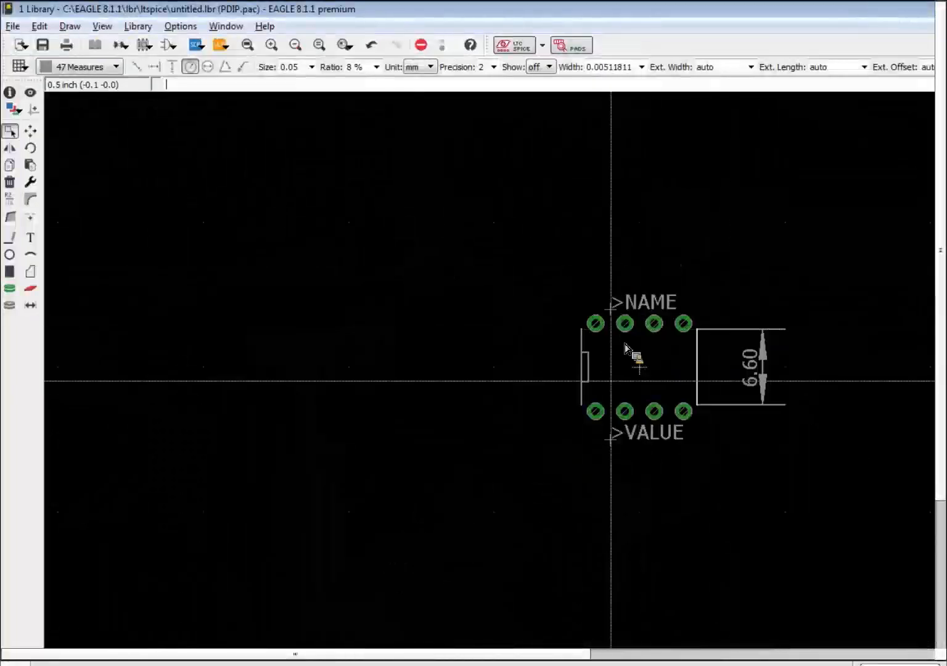
scroll(564, 426, "up", 5)
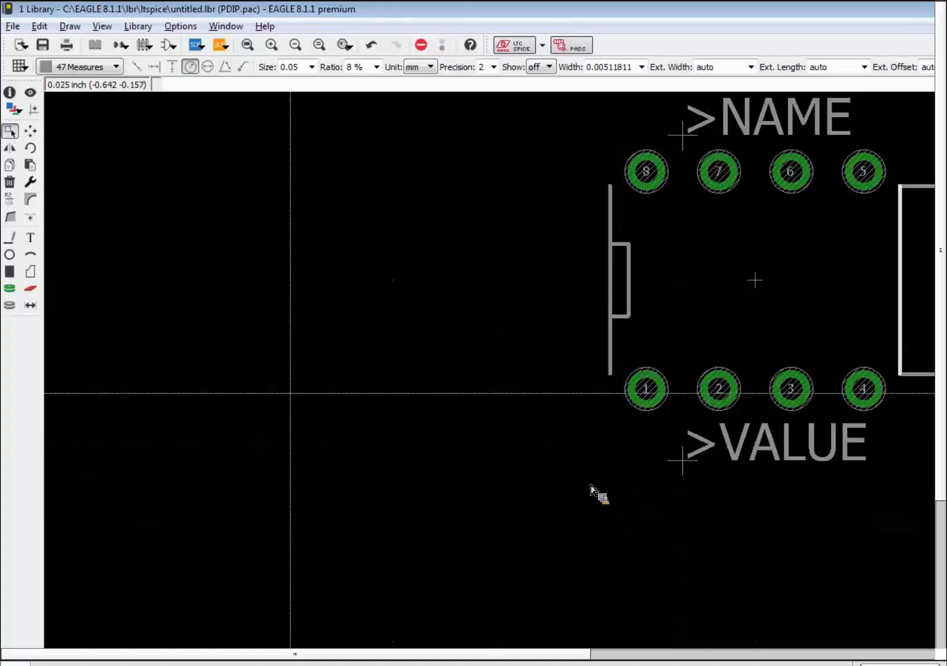
left_click(32, 306)
left_click(616, 511)
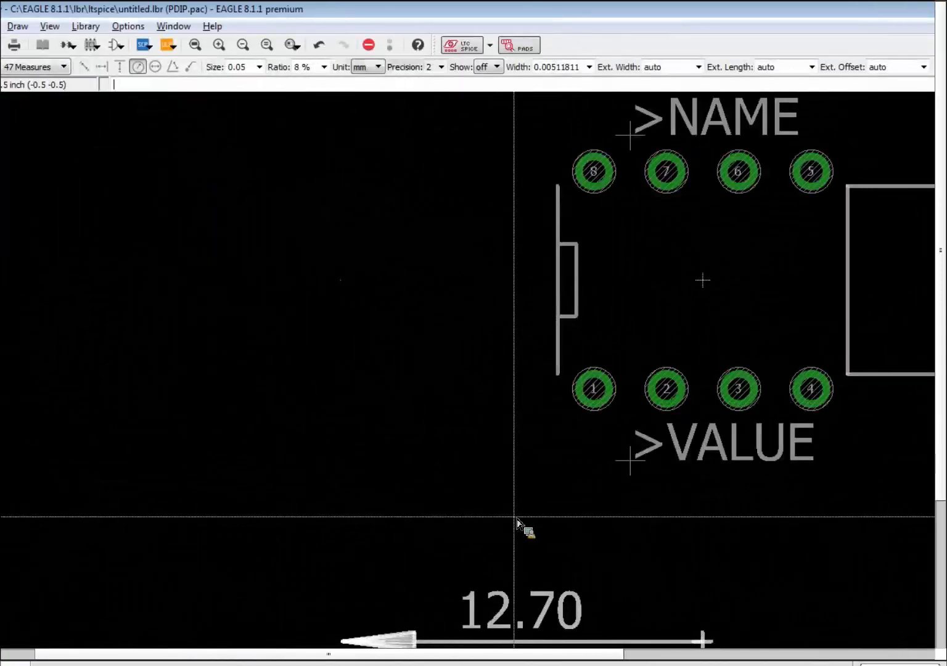
key("Escape")
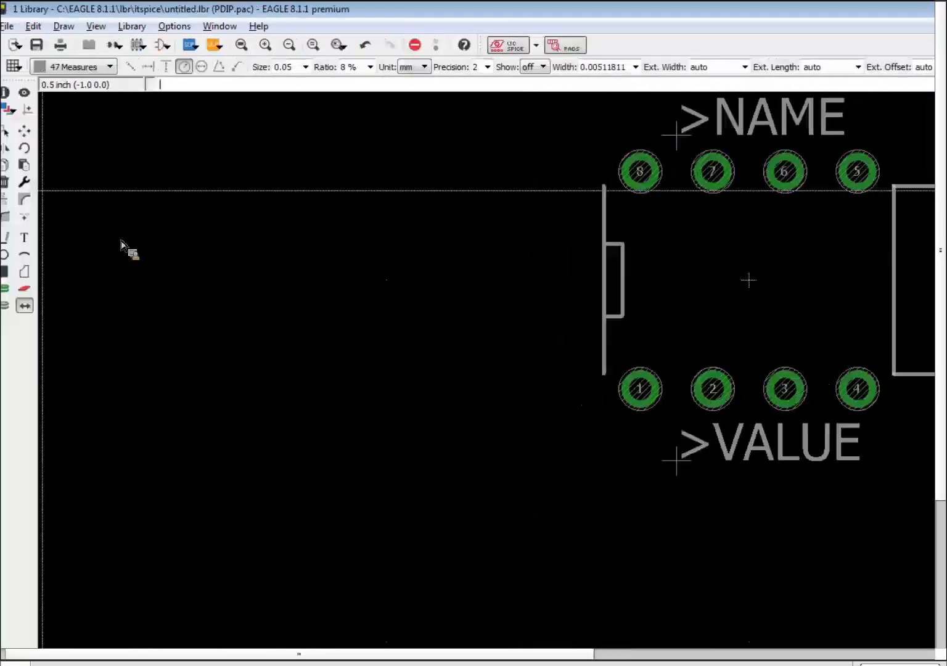
Confirm the grid settings unchanged.
left_click(21, 66)
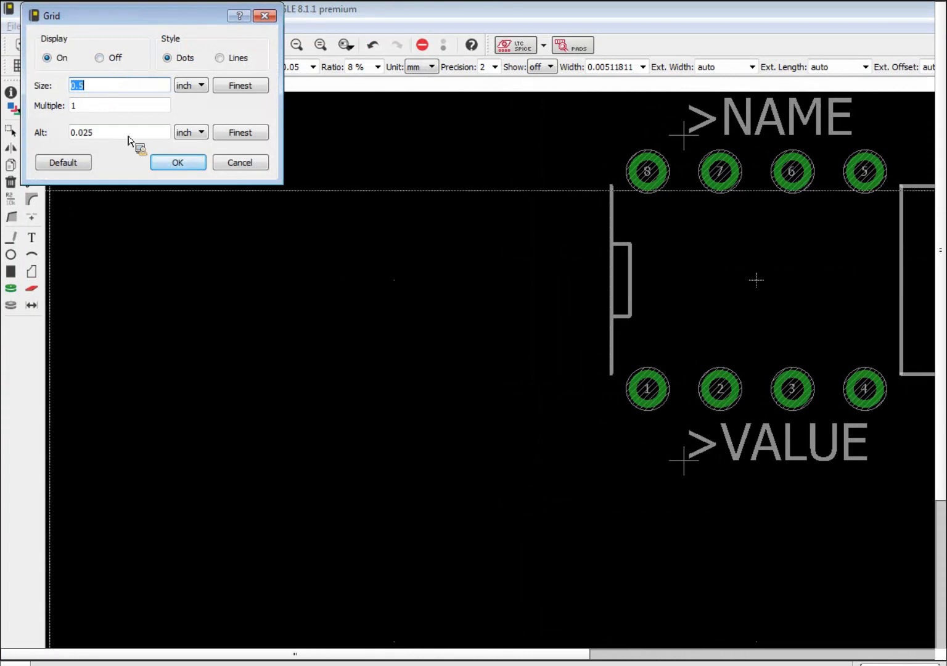
left_click(169, 165)
scroll(825, 321, "up", 6)
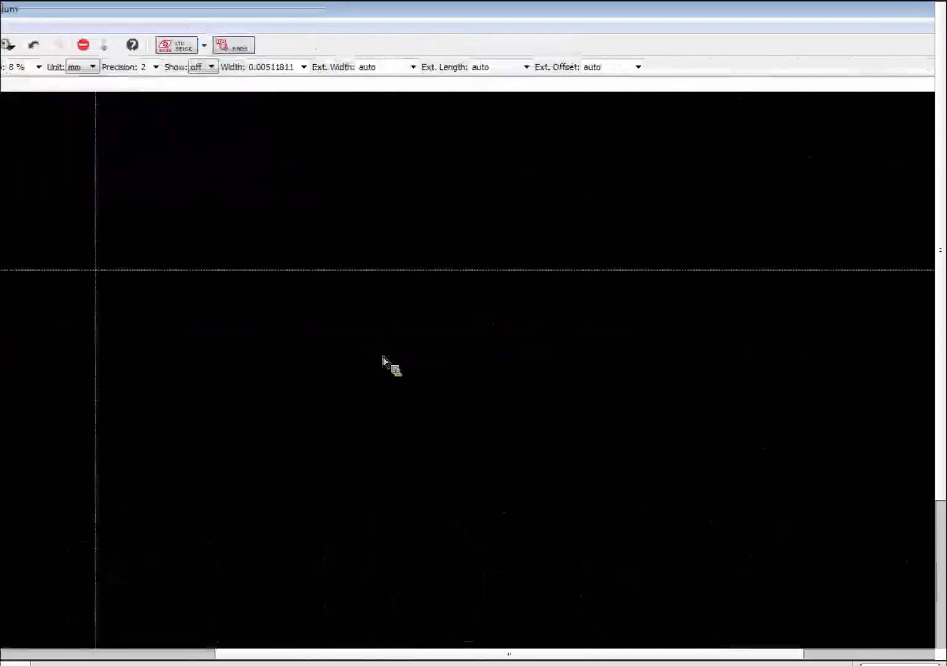
scroll(316, 254, "down", 6)
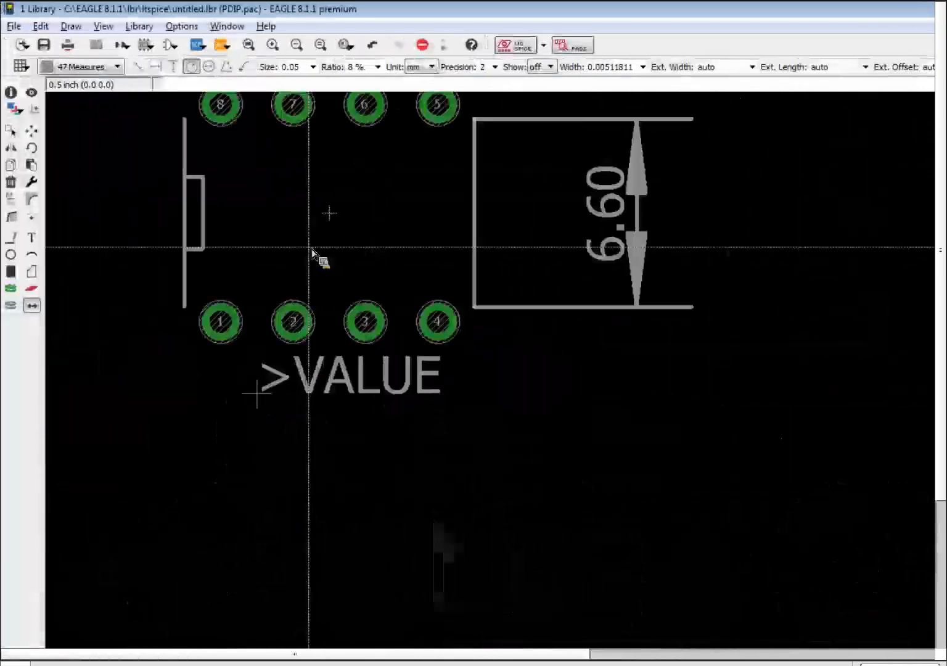
scroll(313, 250, "up", 1)
scroll(317, 254, "up", 4)
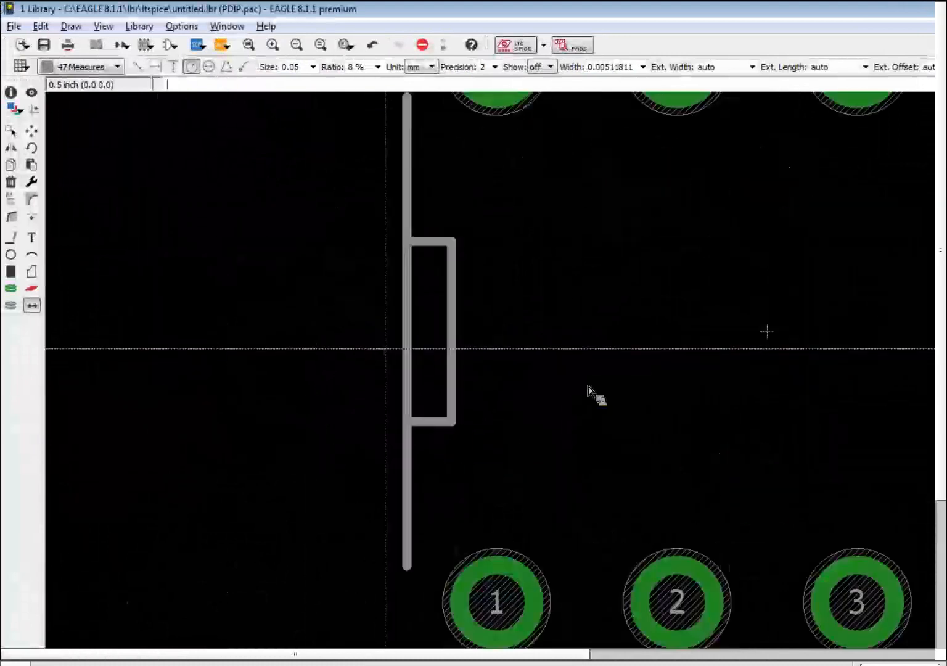
scroll(387, 354, "down", 3)
scroll(623, 234, "down", 3)
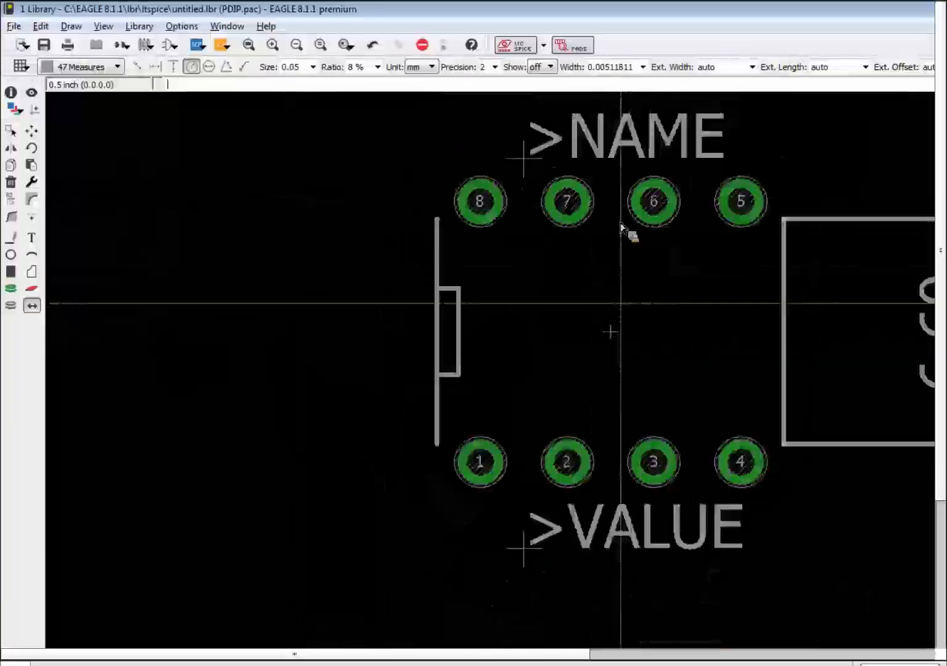
Delete the 6.60 dimension from the PDIP footprint and begin a new LM741 device.
left_click(11, 181)
left_click(882, 321)
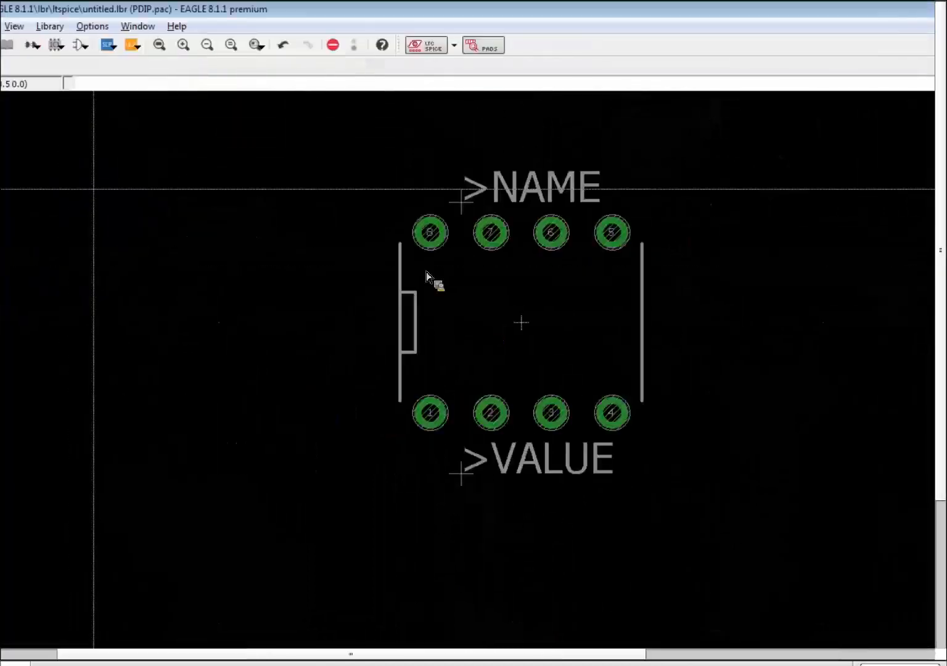
left_click(122, 47)
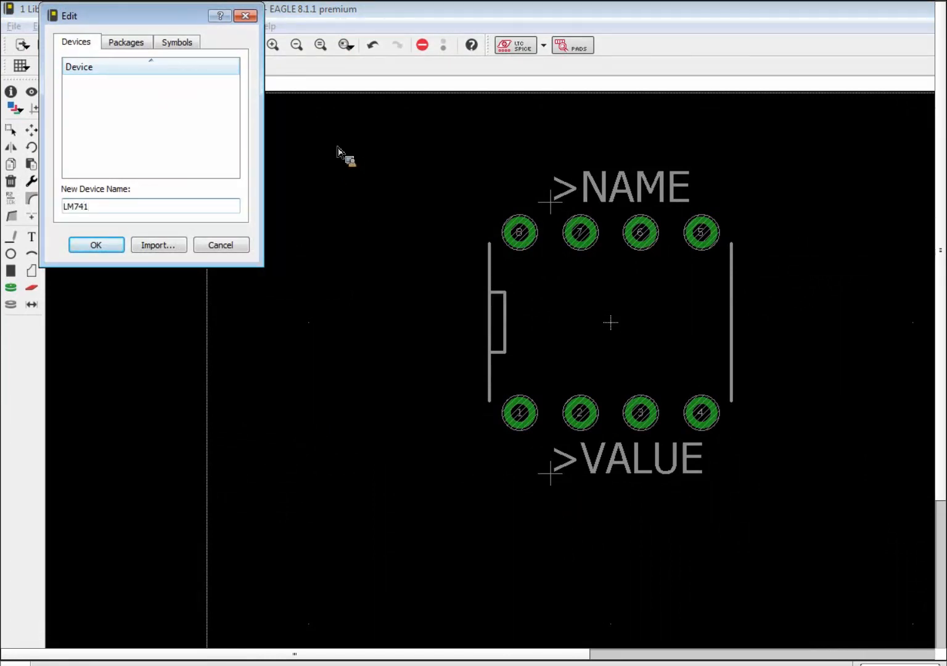
Create the LM741 device and place the OPAMP symbol in it as gate G$1.
left_click(101, 246)
left_click(80, 265)
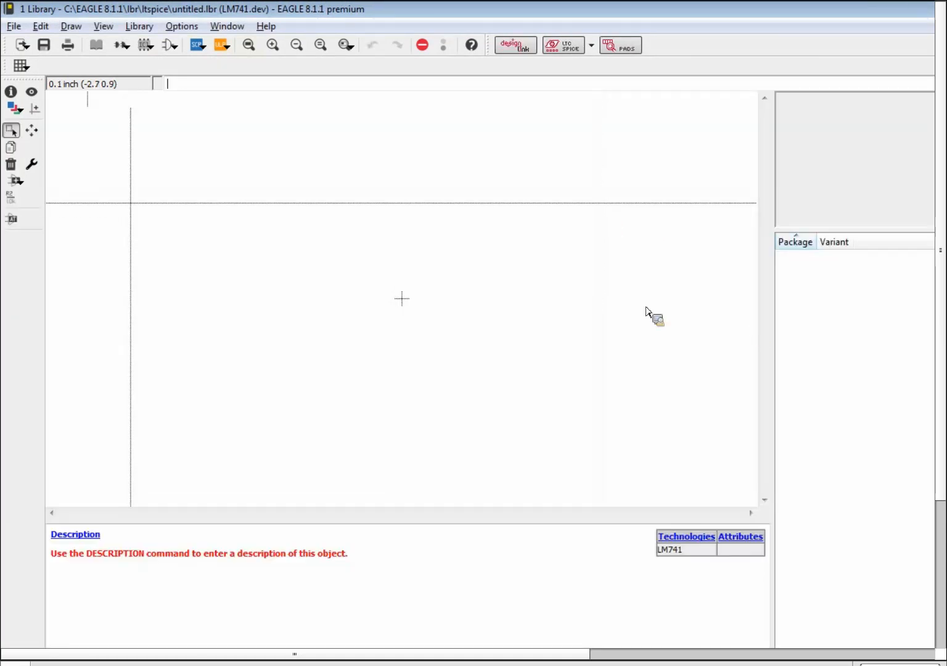
left_click(19, 182)
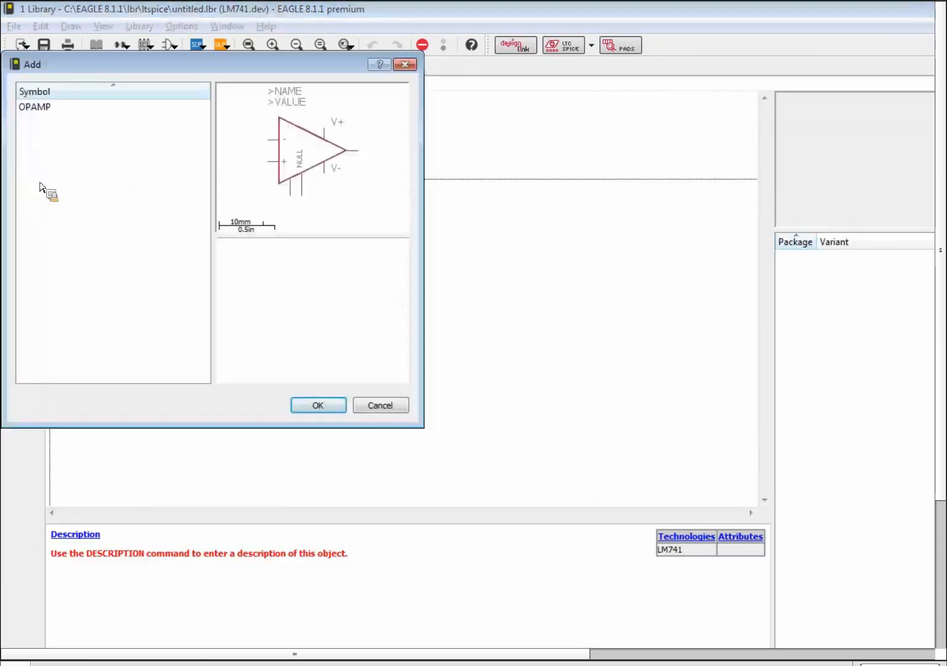
double_click(50, 108)
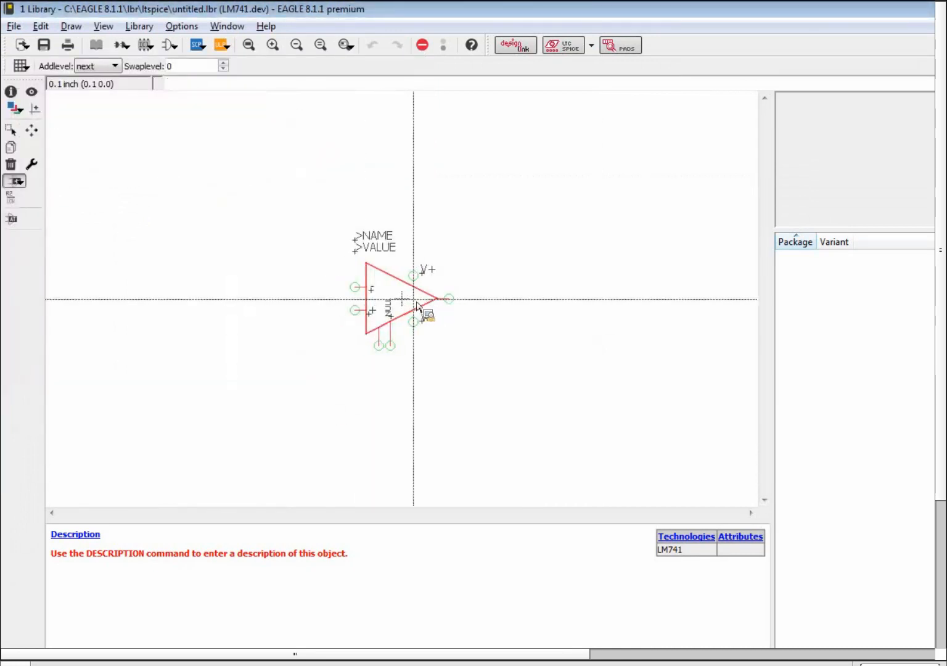
left_click(417, 305)
key("Escape")
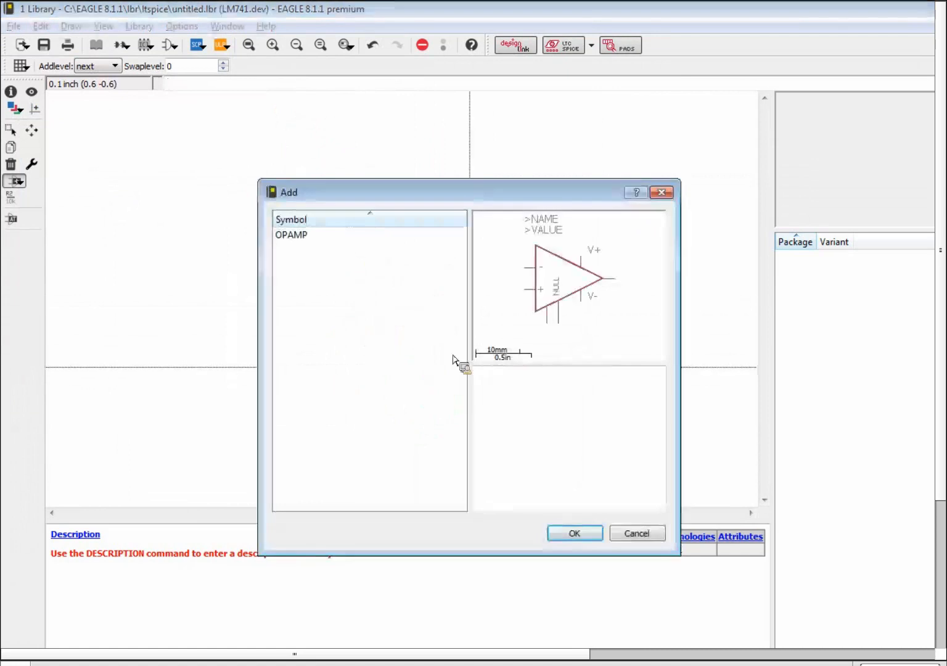
key("Escape")
scroll(373, 290, "up", 6)
scroll(374, 292, "down", 2)
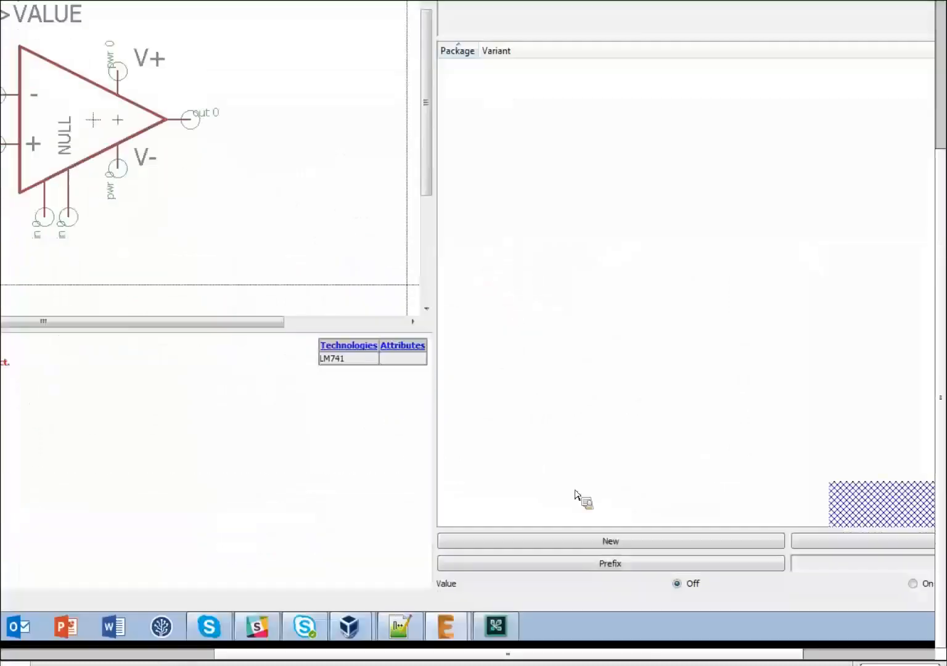
Give LM741 the prefix IC and add a PDIP package variant.
left_click(628, 566)
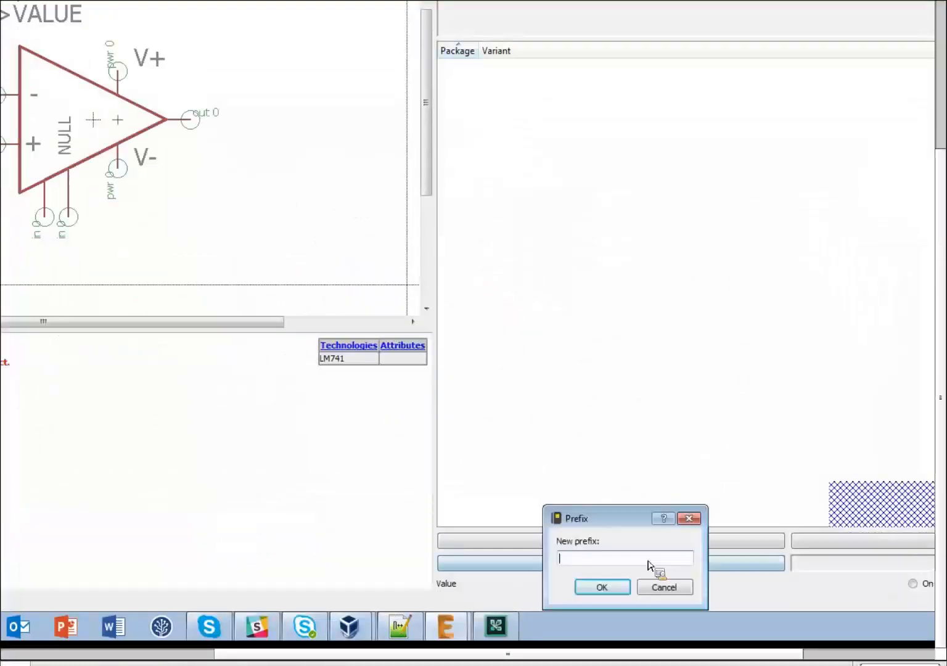
left_click(602, 587)
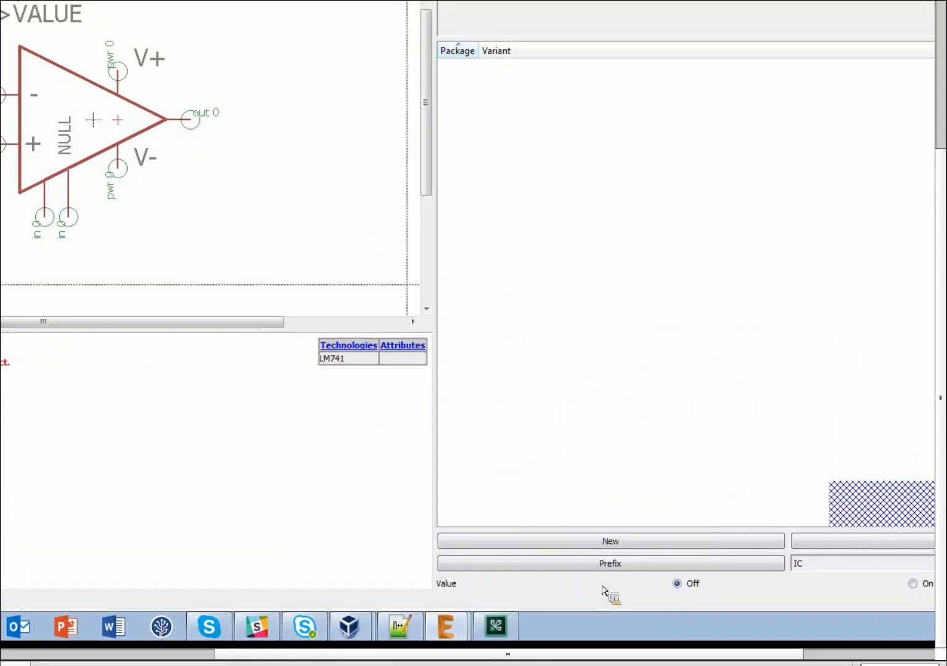
left_click(585, 543)
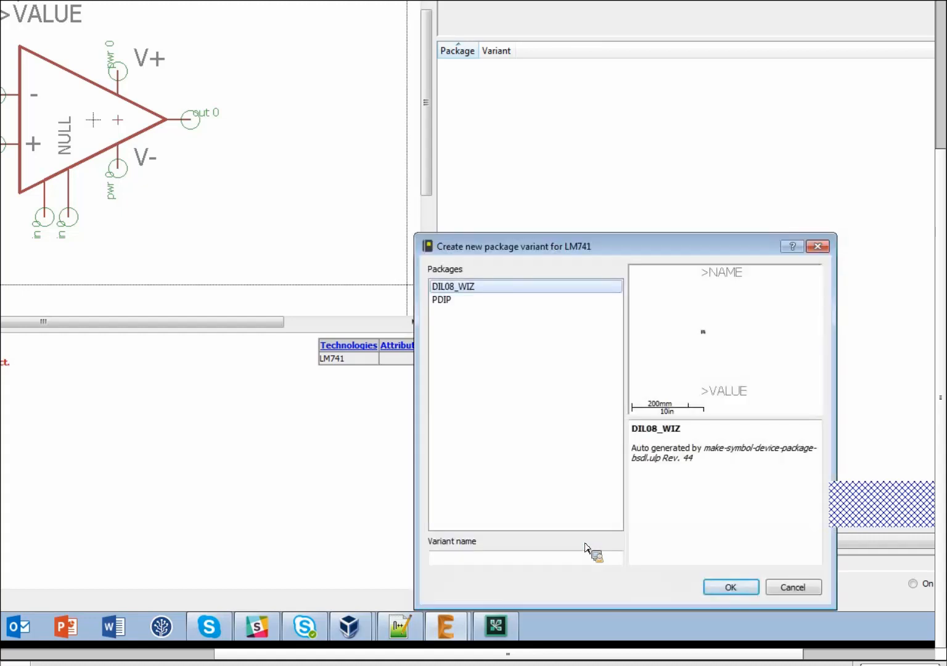
left_click(445, 300)
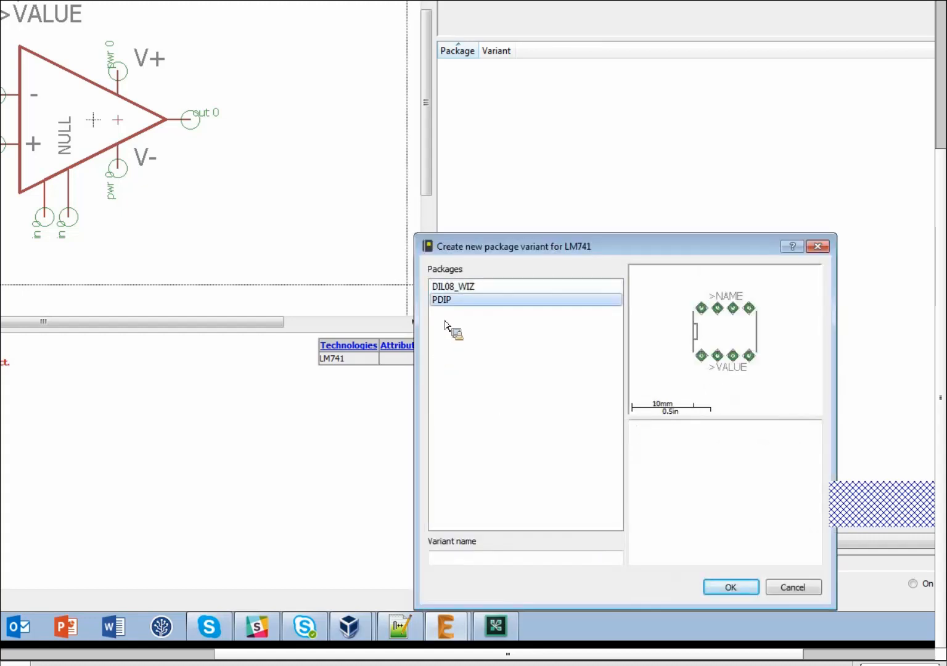
left_click(726, 589)
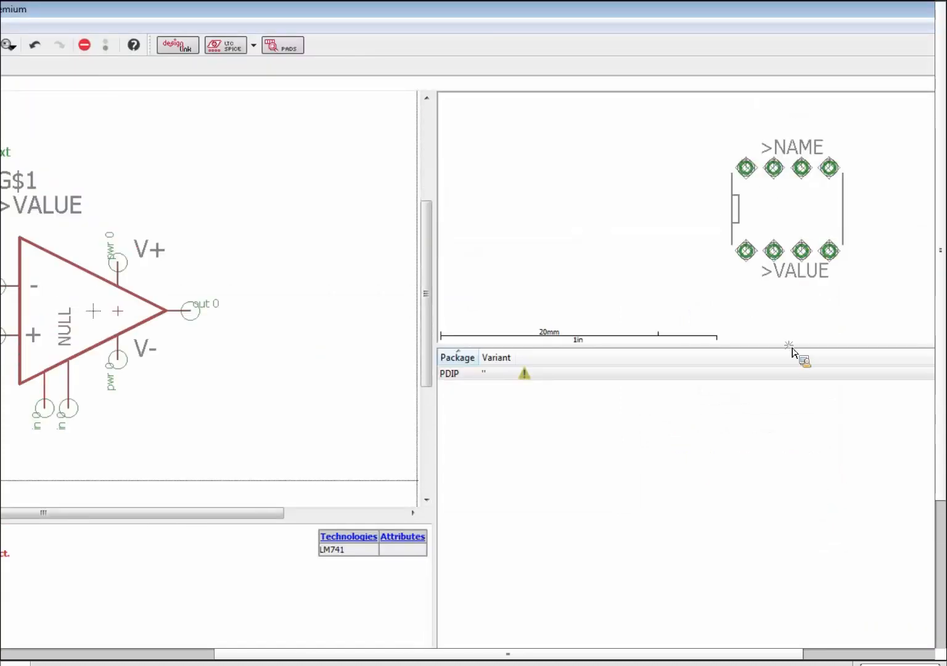
Set the device Value to On and bring up the PDIP pin-to-pad connections.
left_click_drag(792, 350, 774, 463)
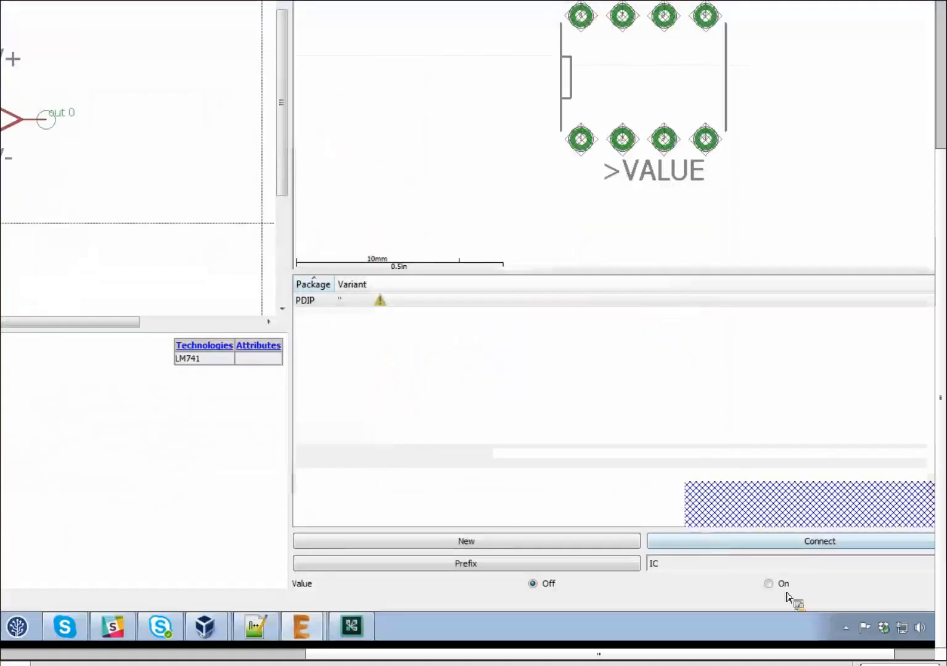
left_click(769, 584)
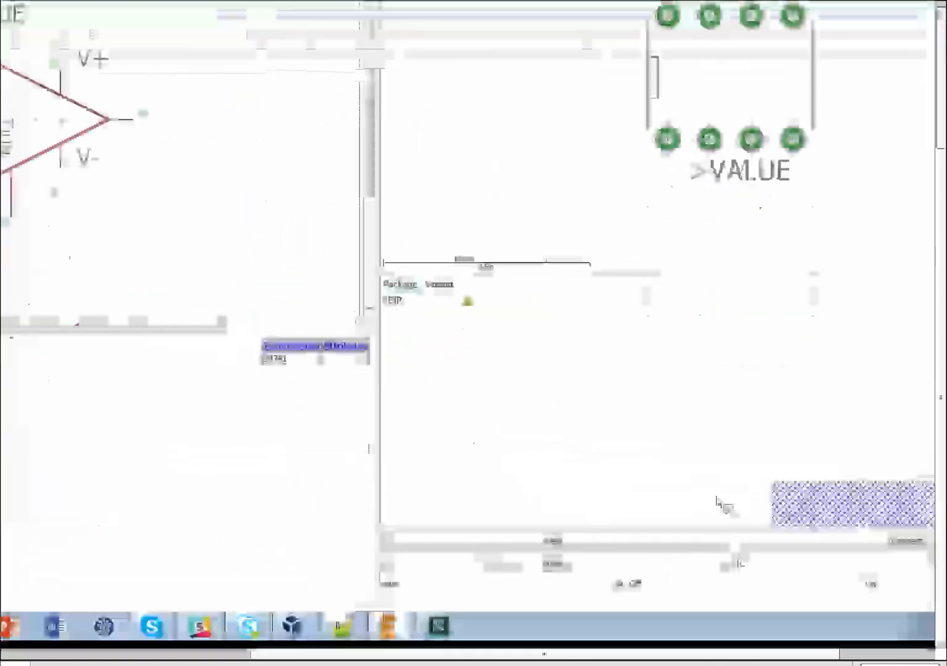
left_click(780, 542)
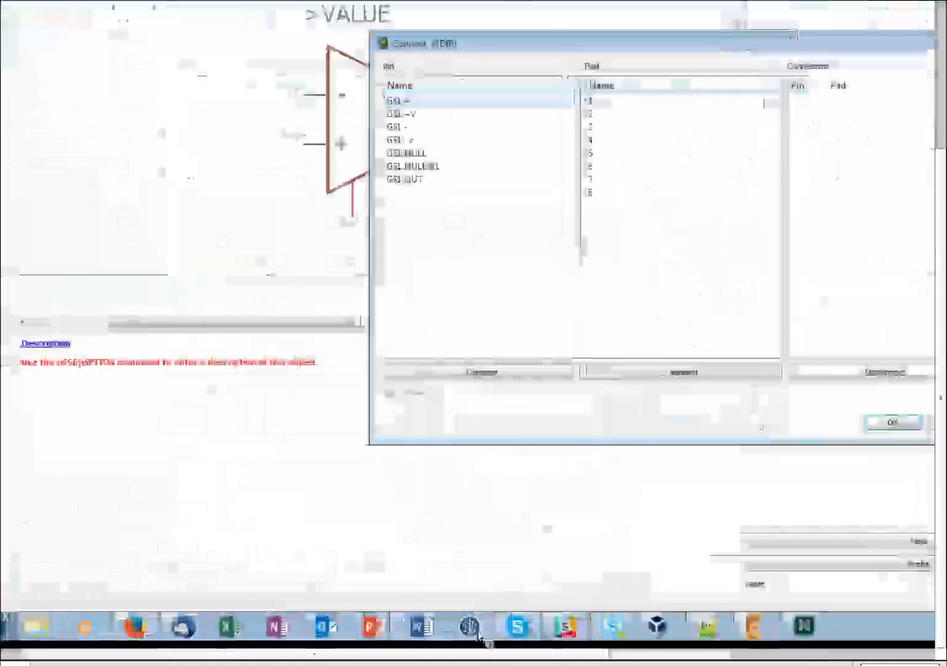
Scroll the LM741 datasheet to the 8-pin PDIP pinout and Pin Functions table.
left_click(160, 630)
scroll(656, 173, "up", 15)
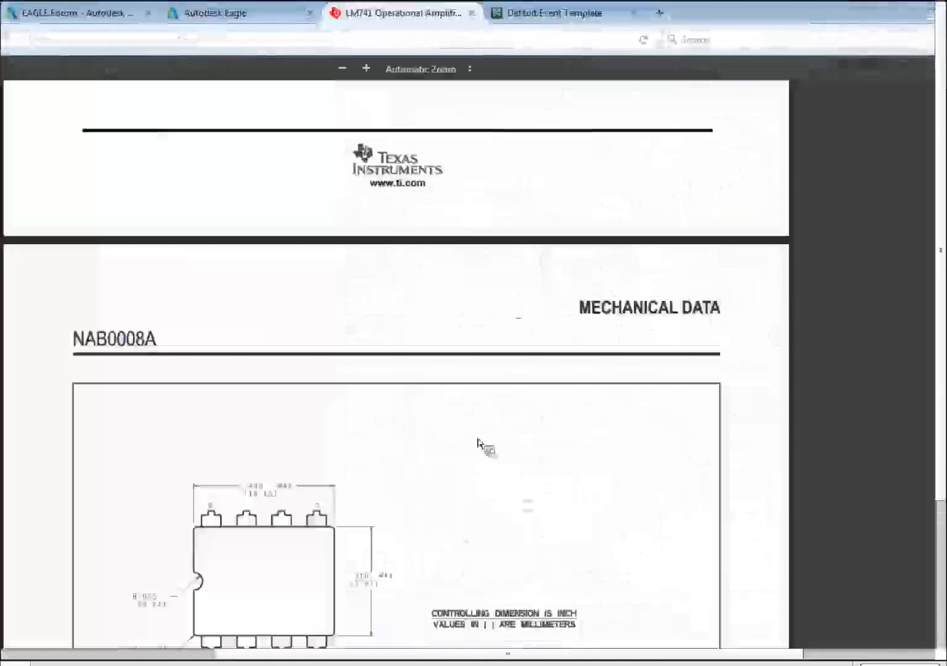
left_click_drag(929, 501, 893, 89)
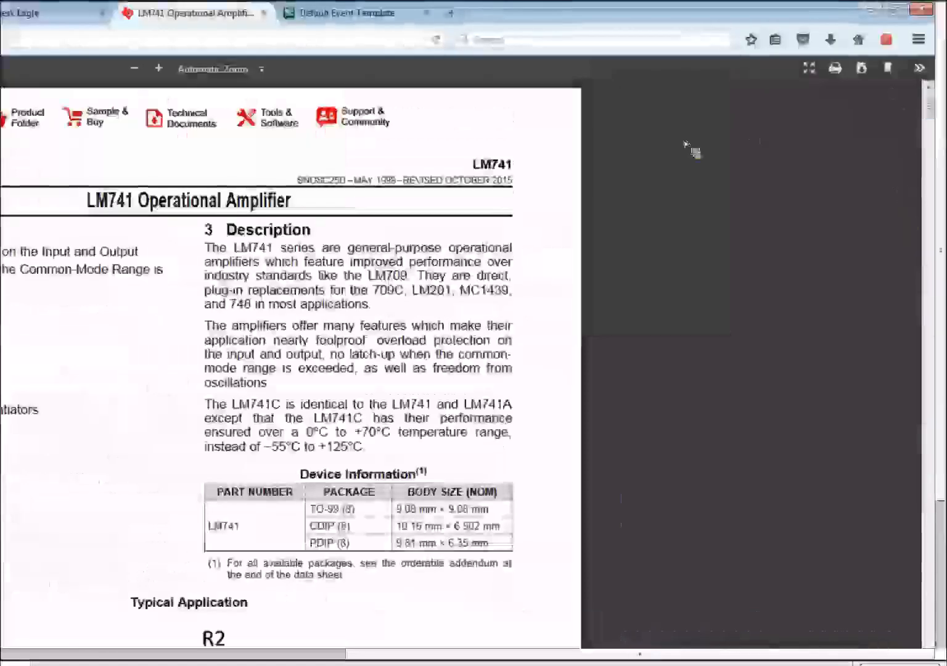
scroll(408, 289, "down", 10)
scroll(405, 291, "down", 15)
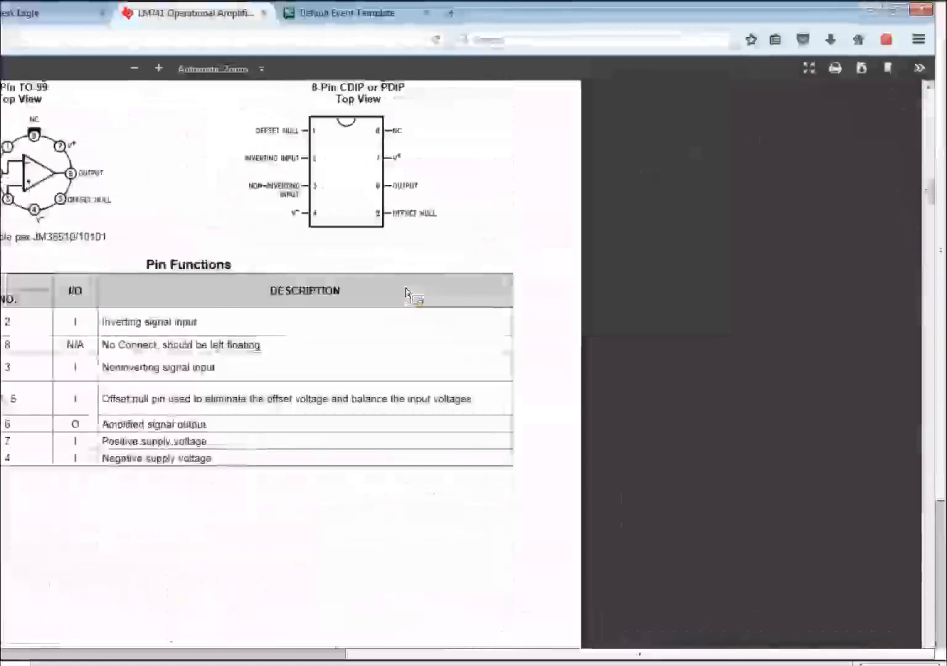
scroll(413, 296, "up", 3)
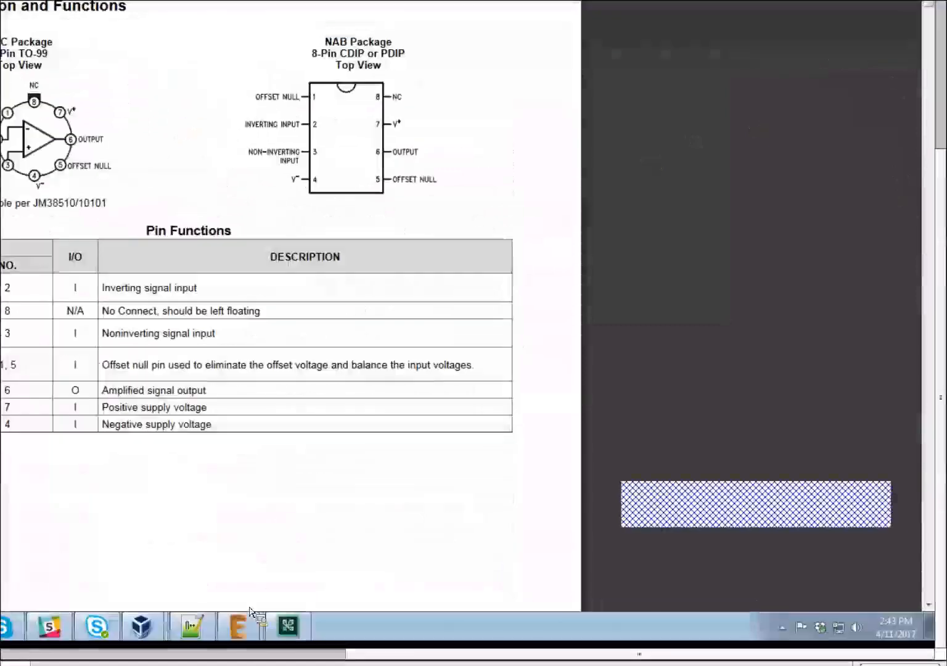
Back in EAGLE, connect pins G$1.NULL, -, + and -V to PDIP pads 1–4.
mouse_move(241, 626)
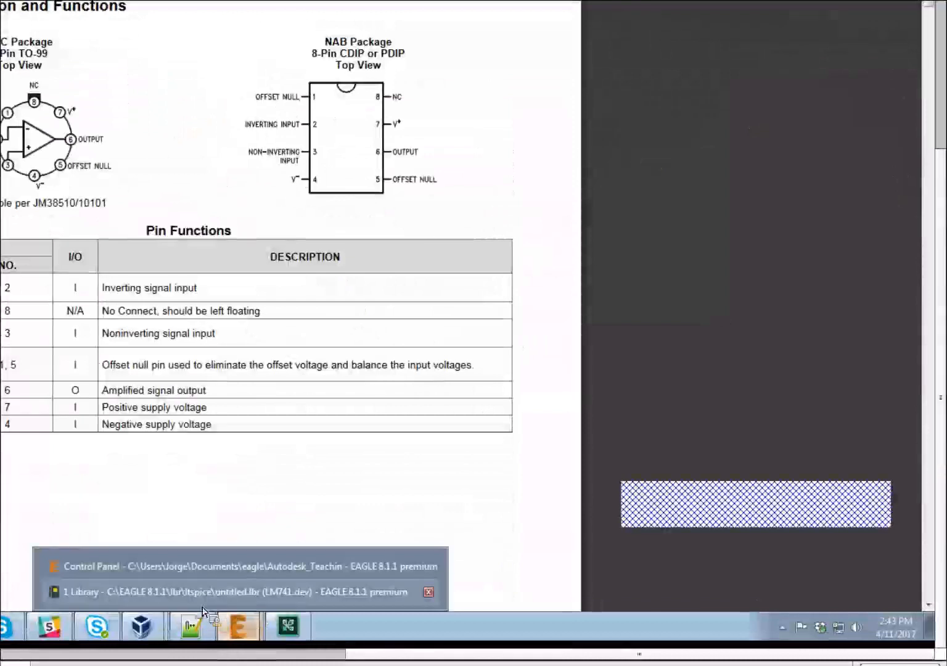
left_click(185, 592)
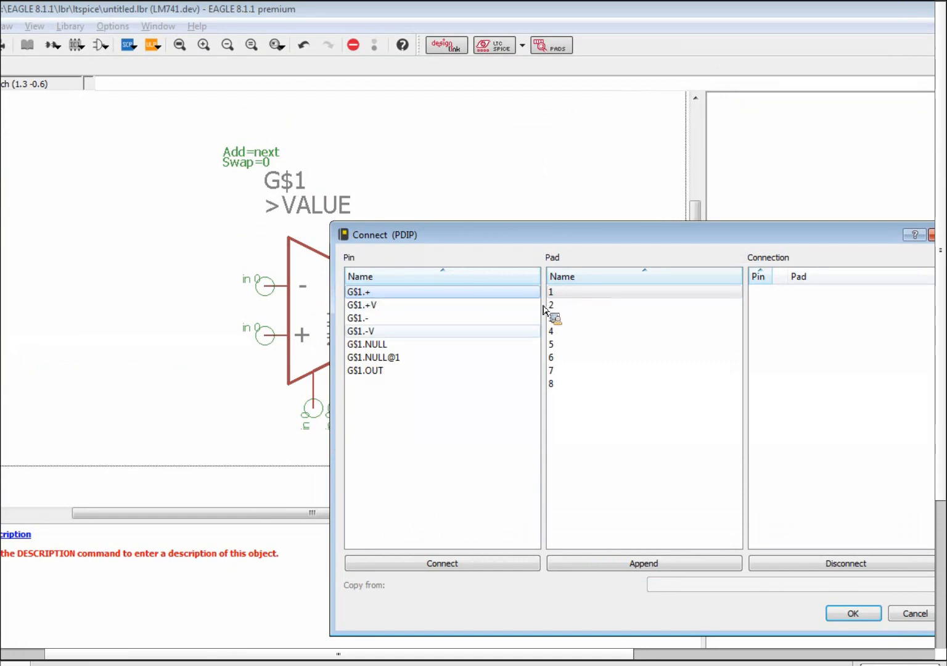
left_click(456, 345)
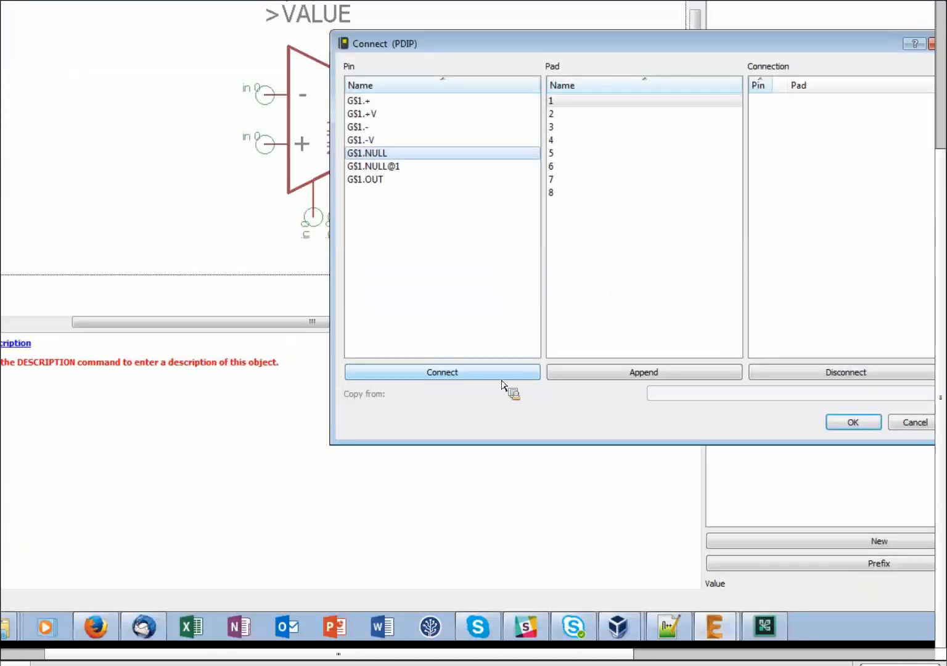
left_click(501, 394)
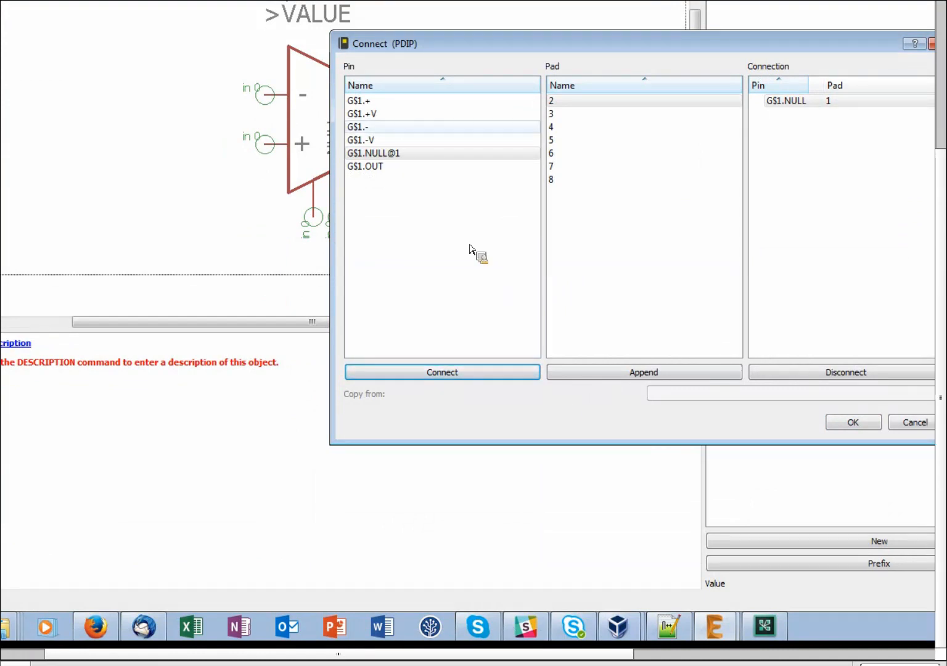
left_click(395, 128)
left_click(499, 372)
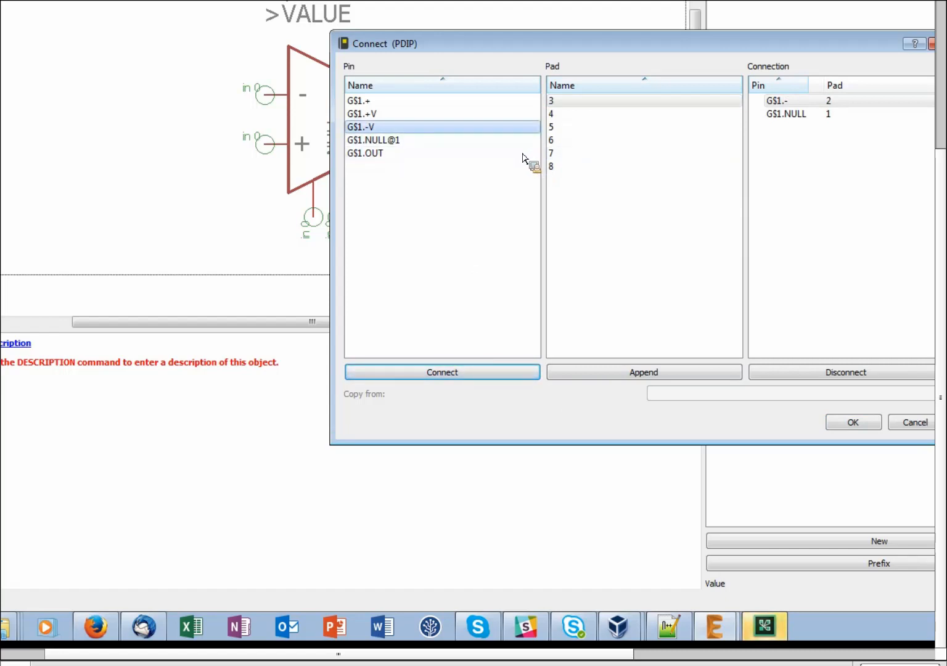
left_click(377, 104)
left_click(505, 373)
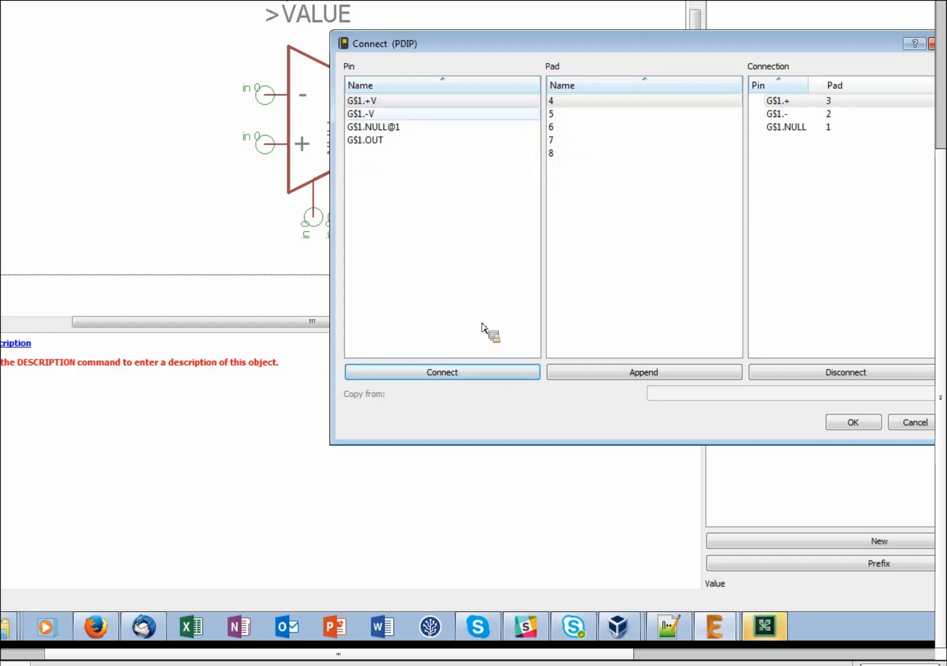
left_click(385, 116)
left_click(483, 373)
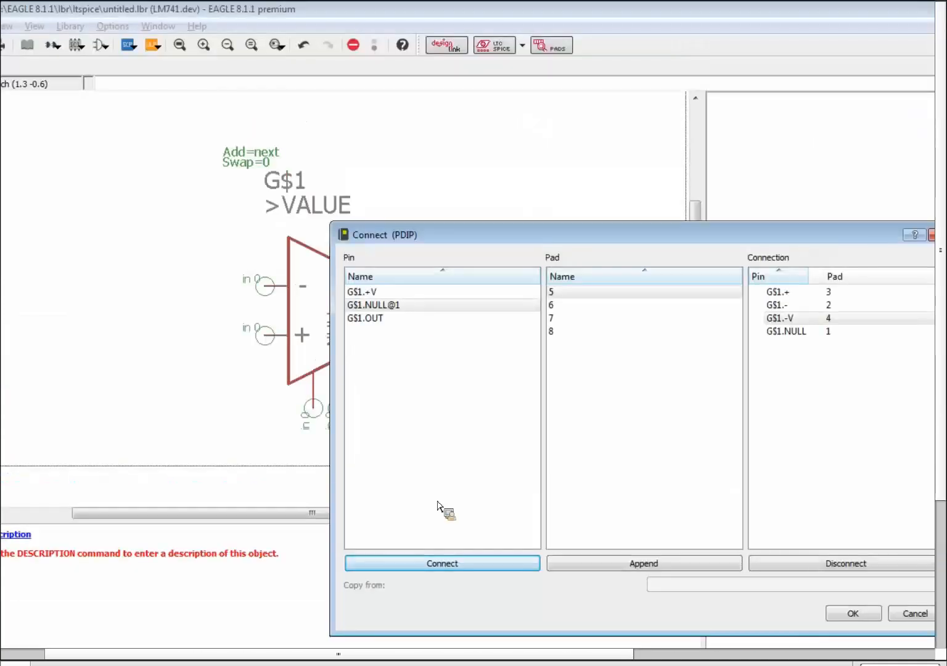
Connect NULL@1, OUT and +V to pads 5–7, leaving pad 8 unused, and confirm.
left_click(460, 373)
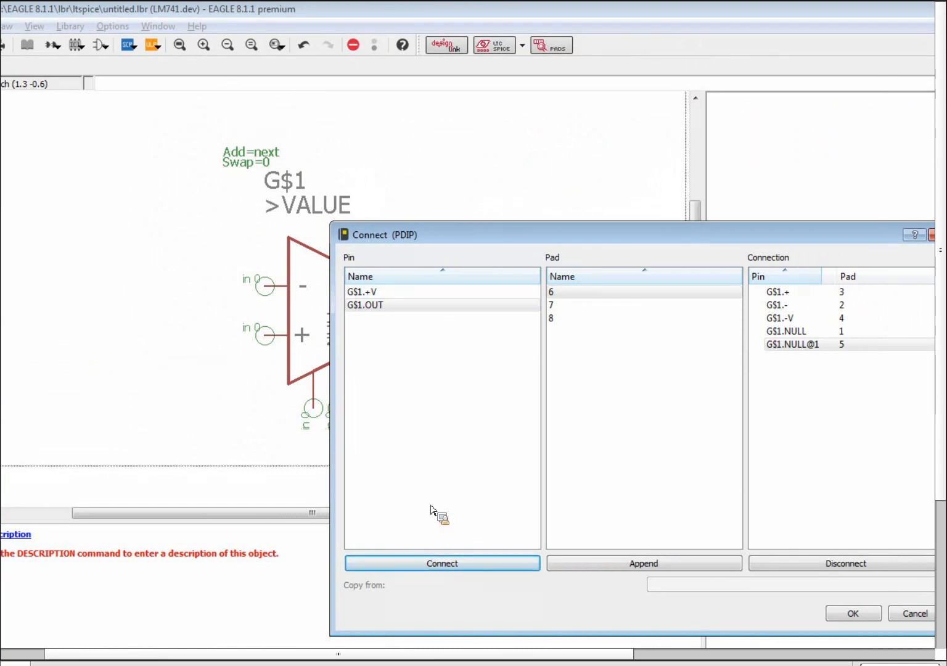
left_click(445, 562)
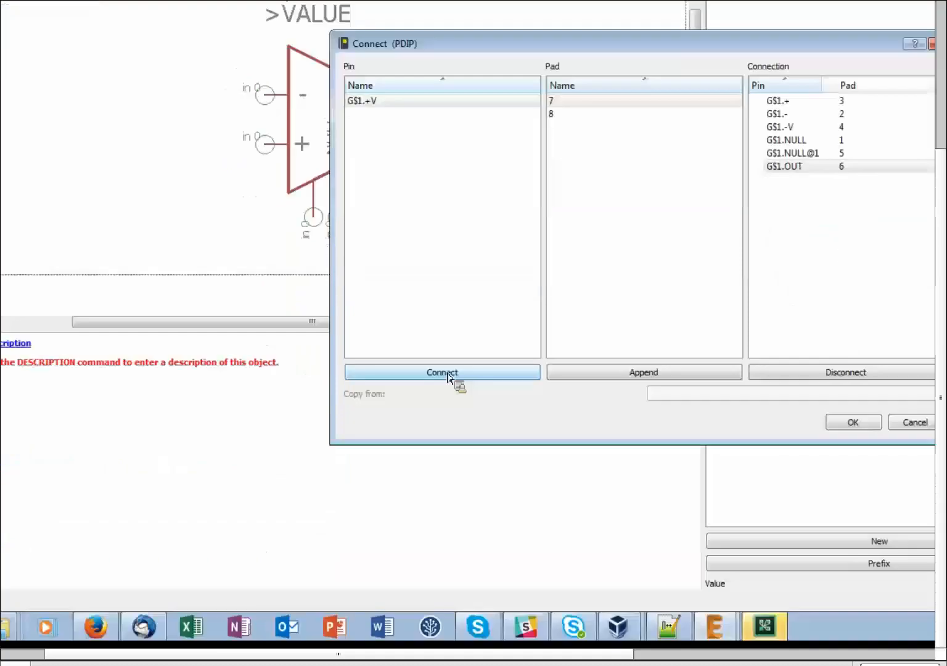
left_click(448, 563)
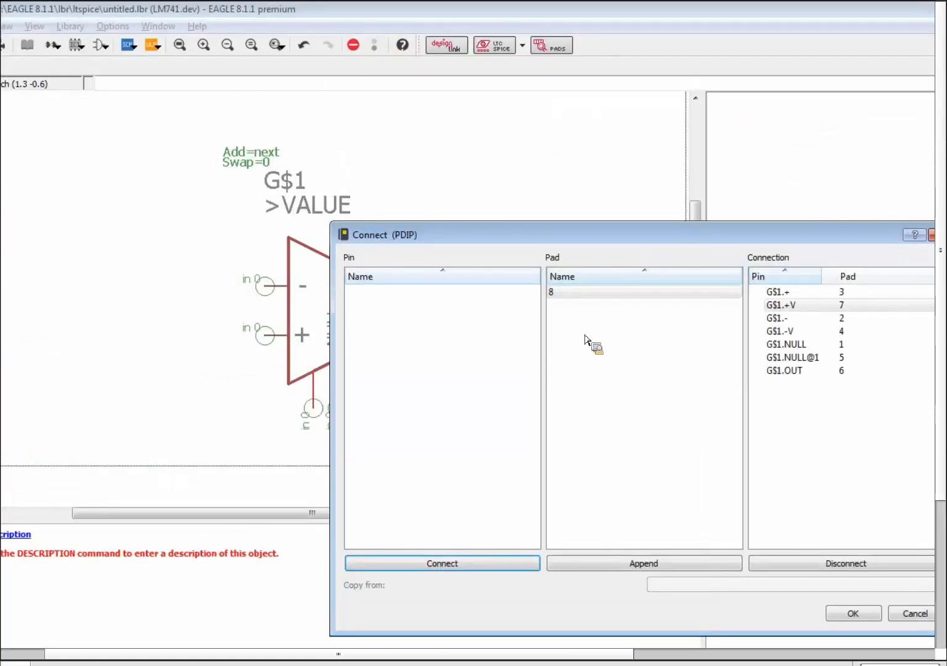
left_click_drag(586, 337, 434, 305)
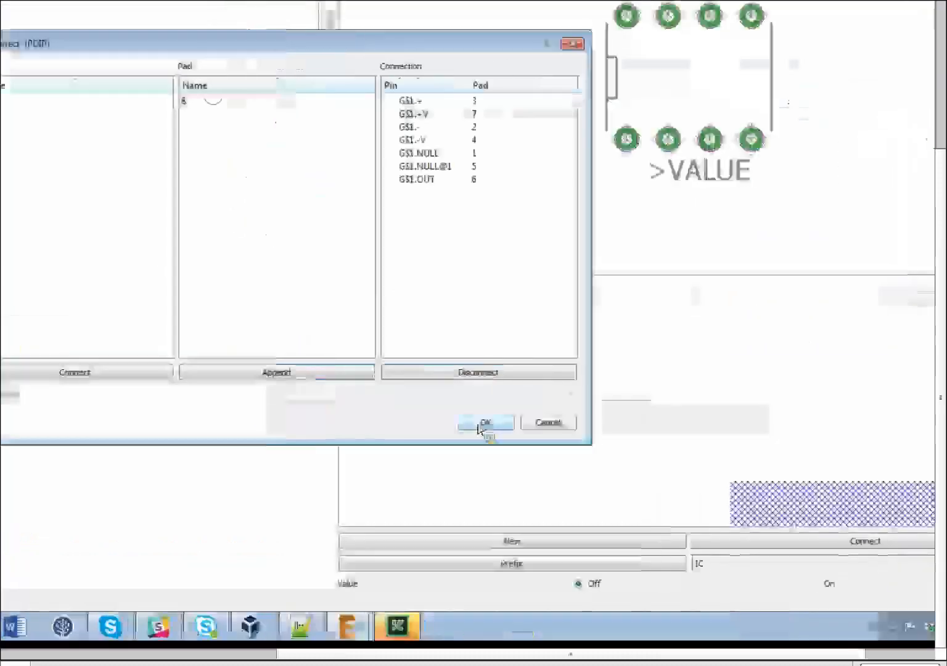
left_click(479, 426)
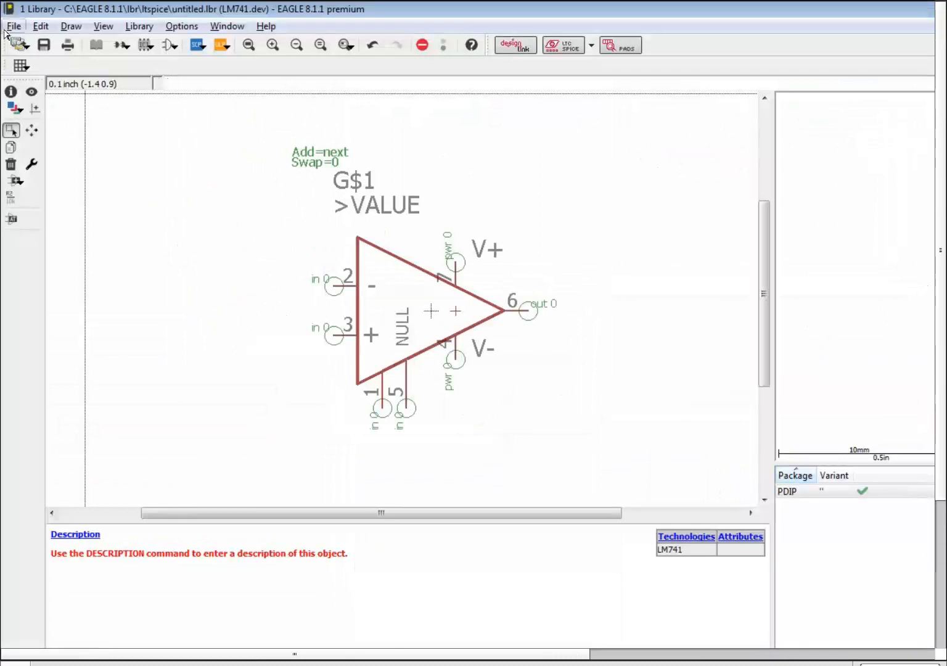
left_click(13, 27)
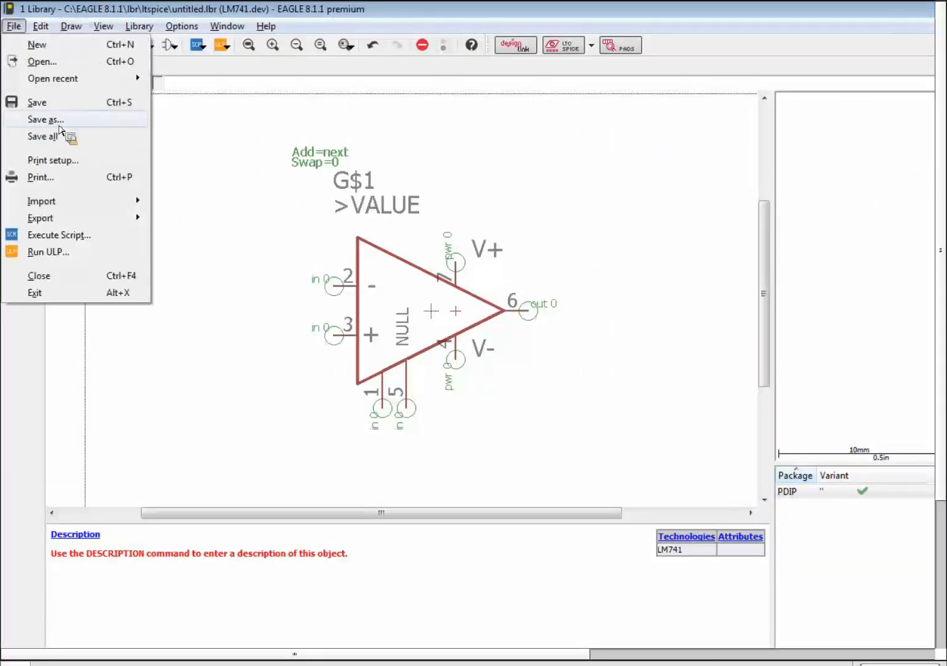
Save the library into the lbr folder, renaming 'untitled' to LM741_TEST.
left_click(44, 119)
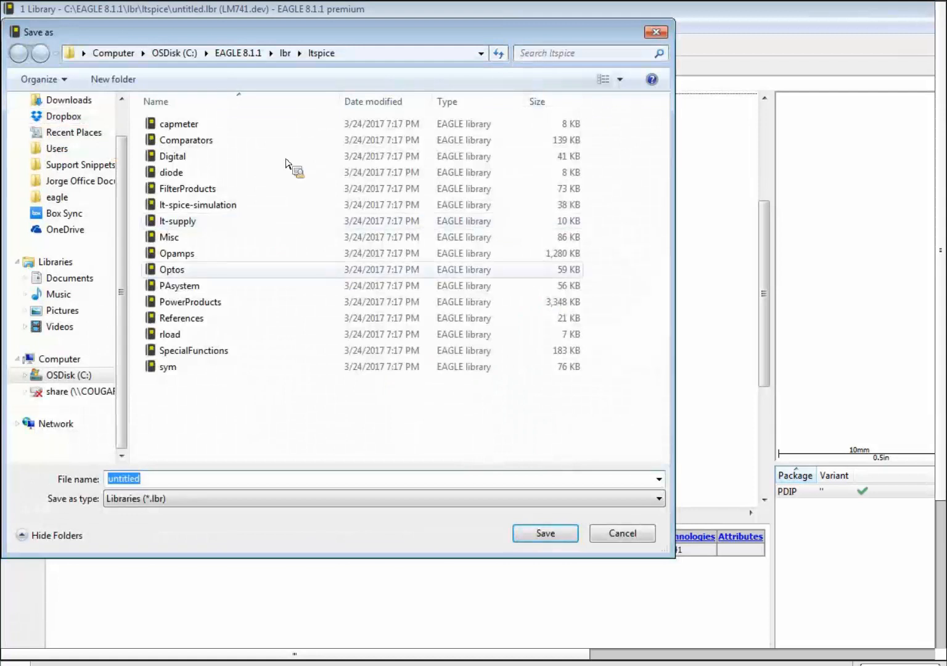
left_click(285, 53)
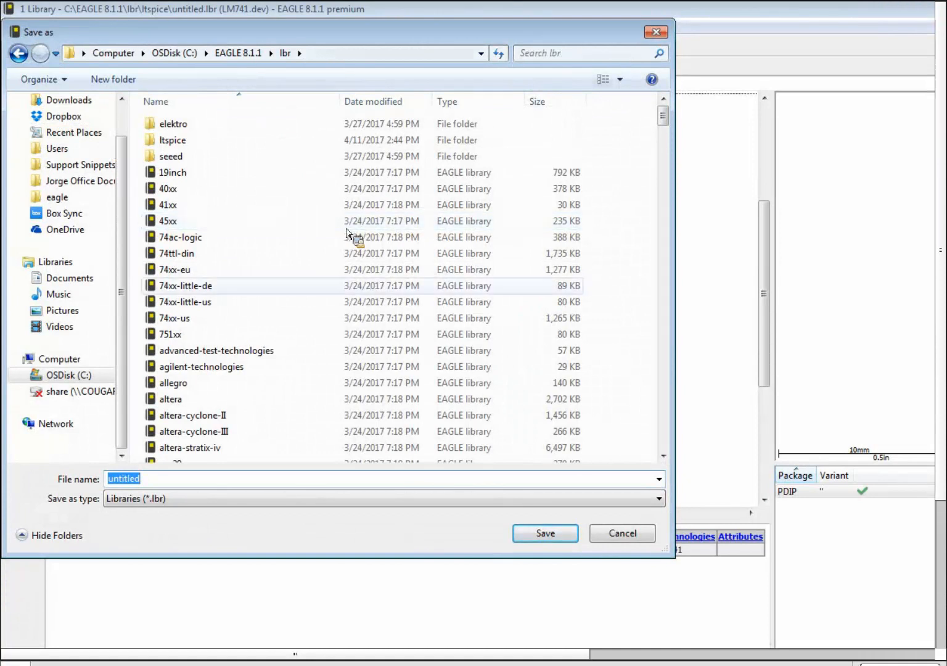
left_click(226, 481)
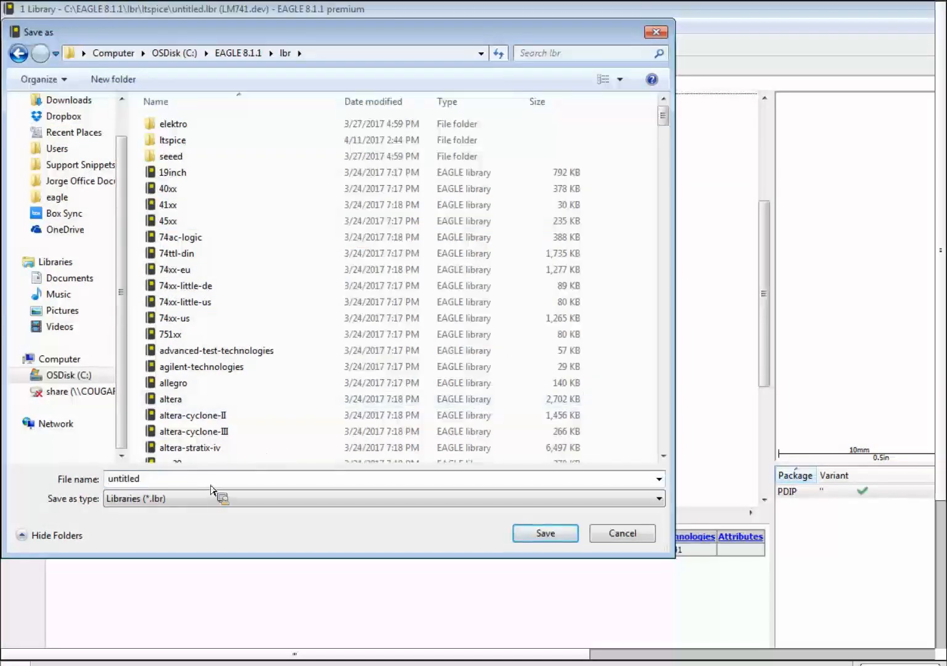
double_click(173, 480)
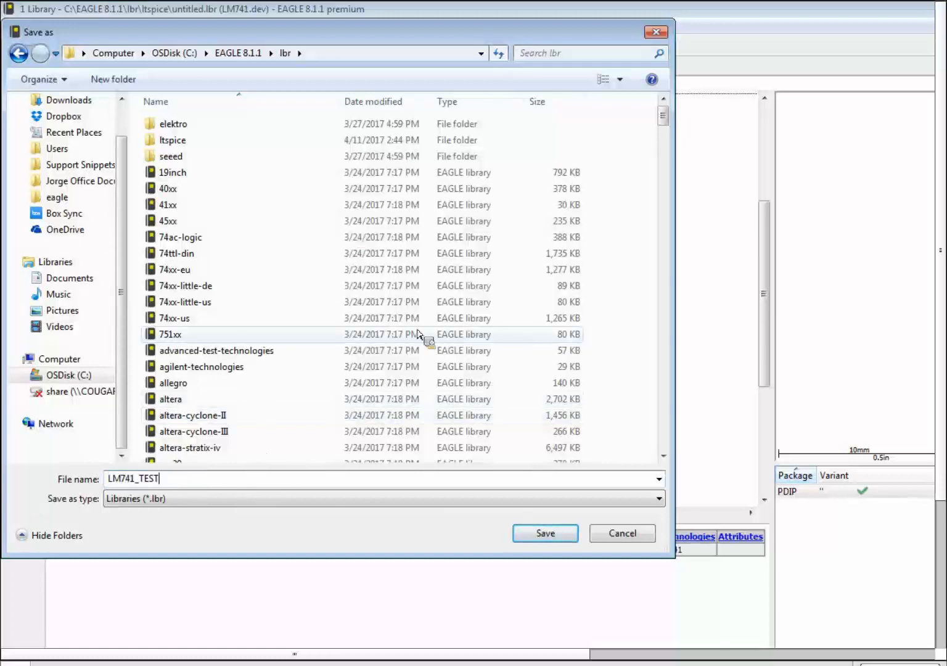
key("Return")
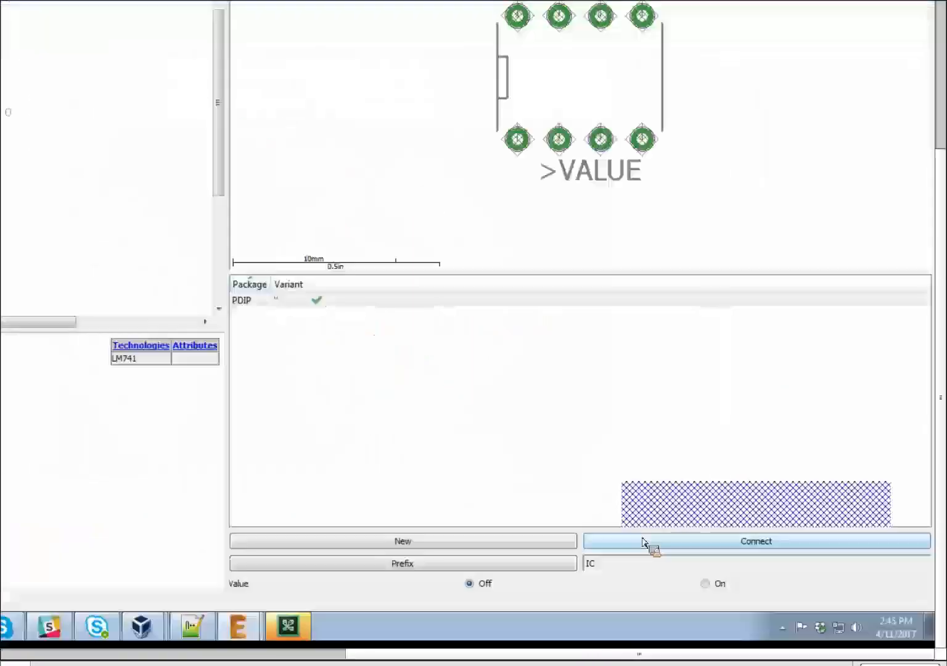
Reopen the PDIP pin-to-pad connections, clear G$1.NULL@1 and G$1.OUT, and reconnect G$1.NULL@1 to pad 5.
left_click(649, 545)
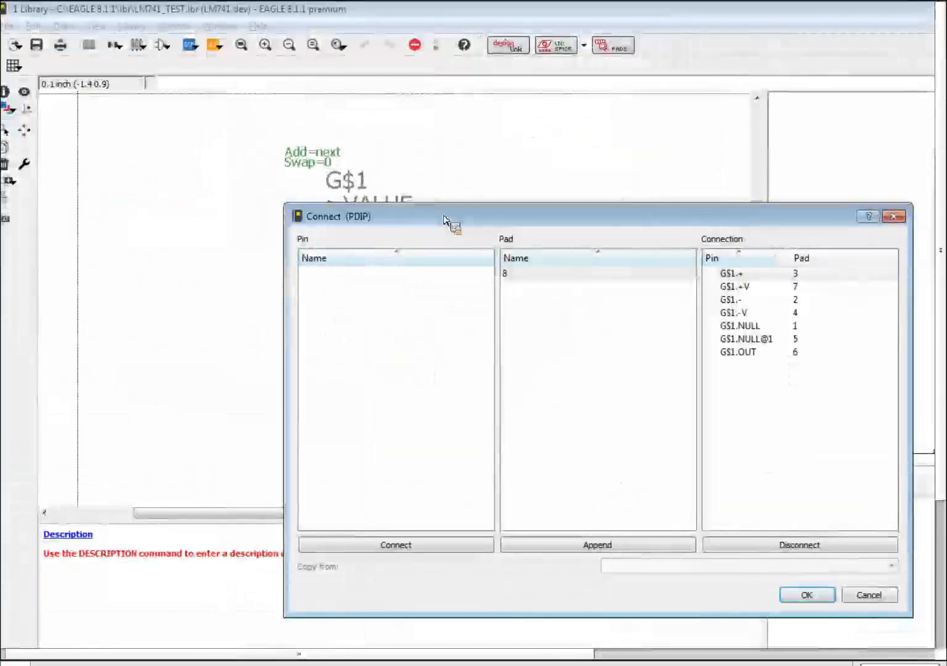
left_click(740, 339)
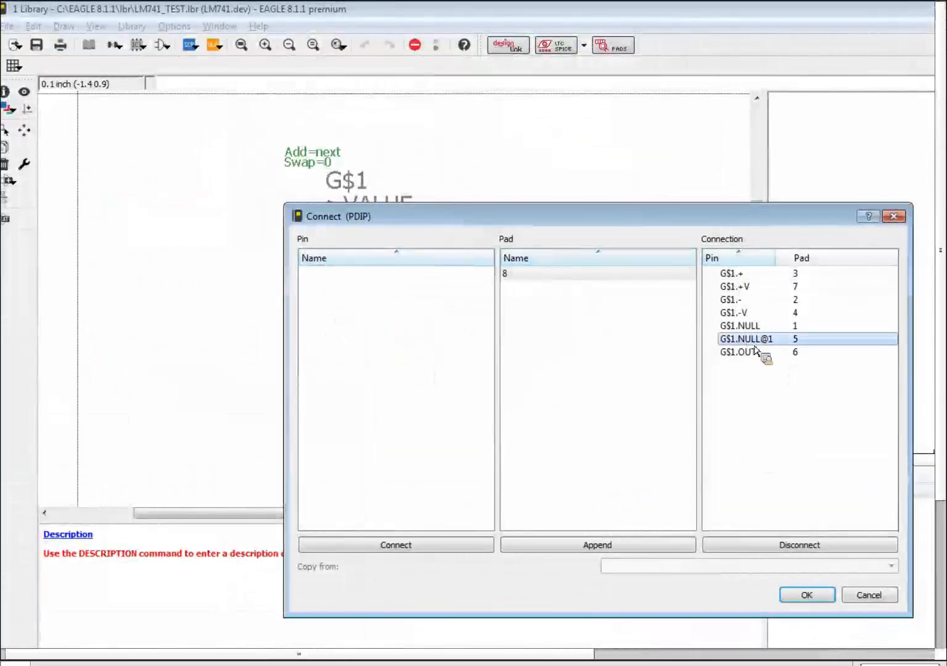
left_click(809, 545)
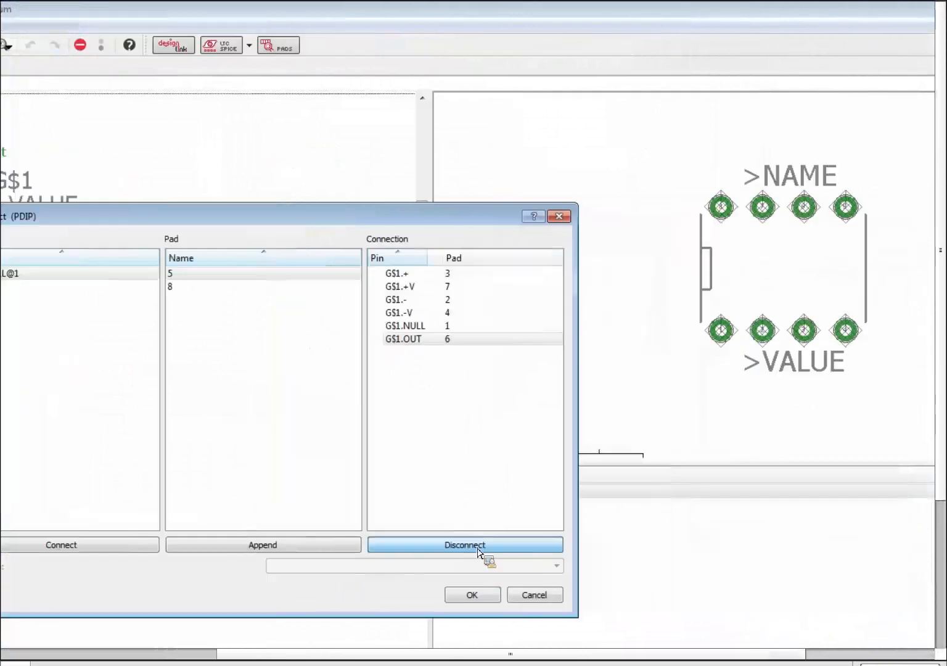
left_click(809, 545)
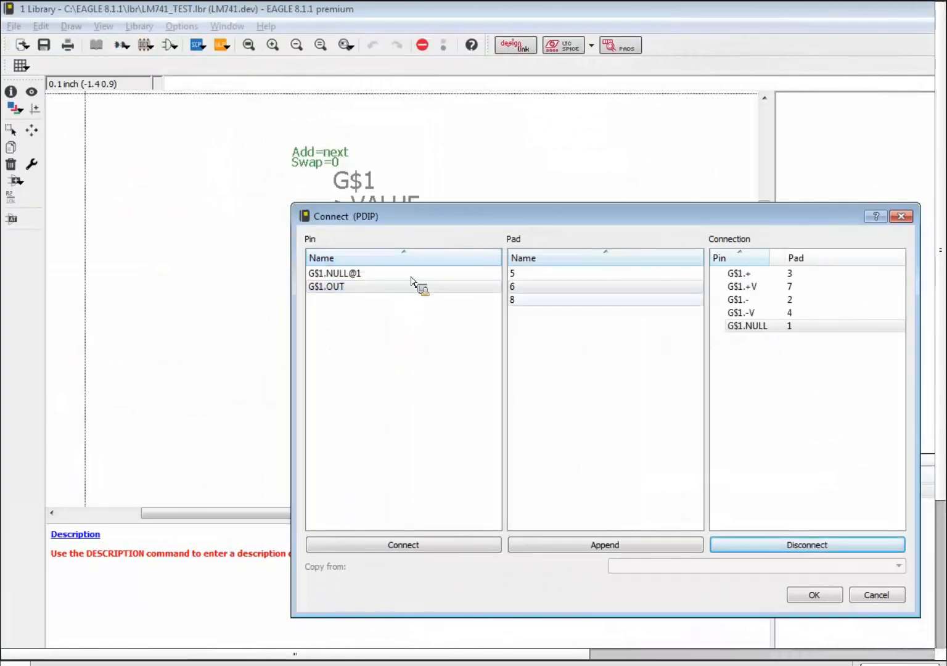
left_click(370, 286)
left_click(539, 286)
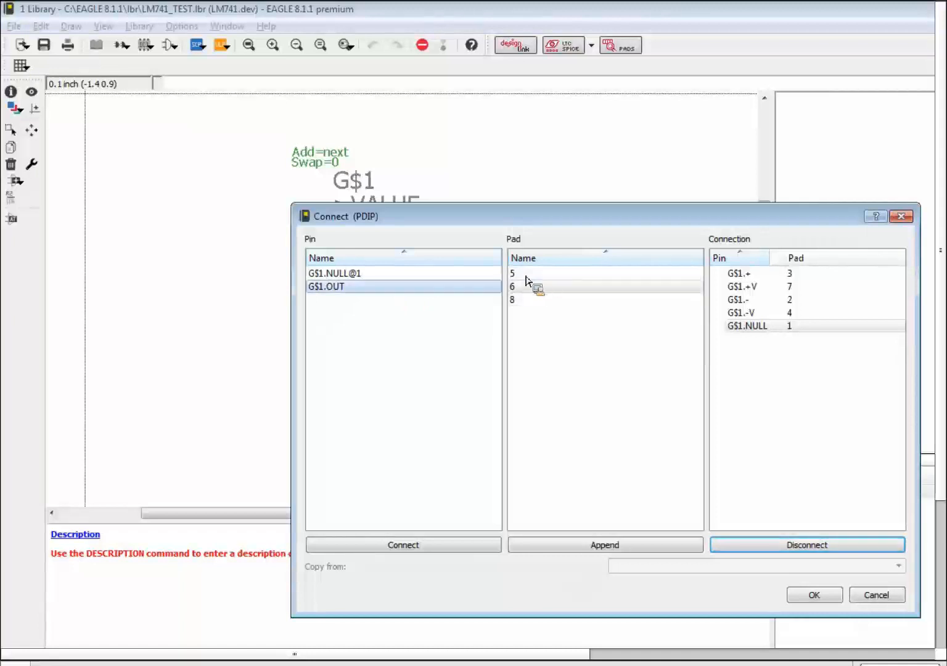
left_click(367, 279)
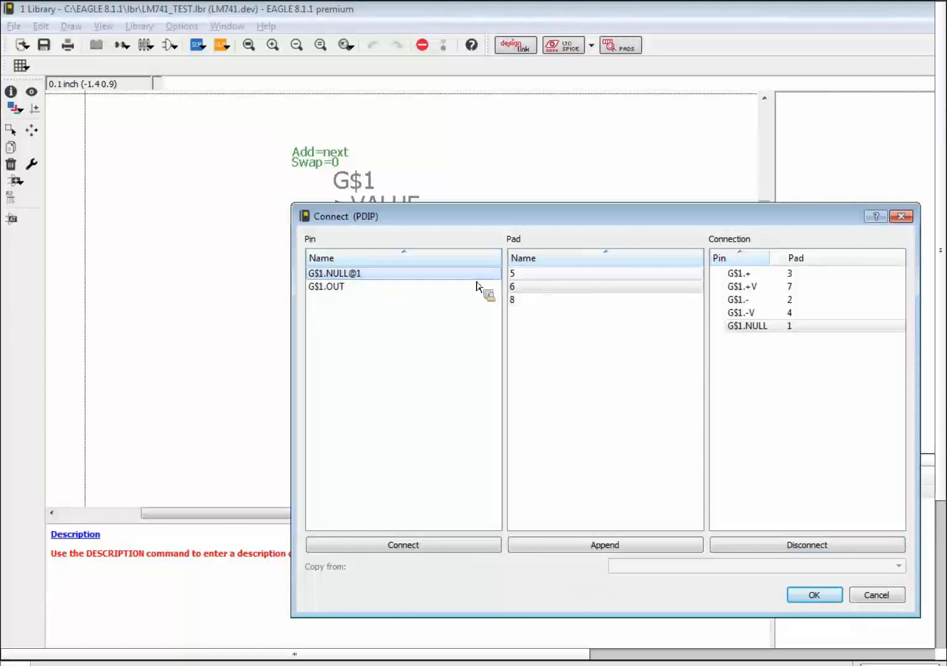
left_click(557, 273)
left_click(469, 546)
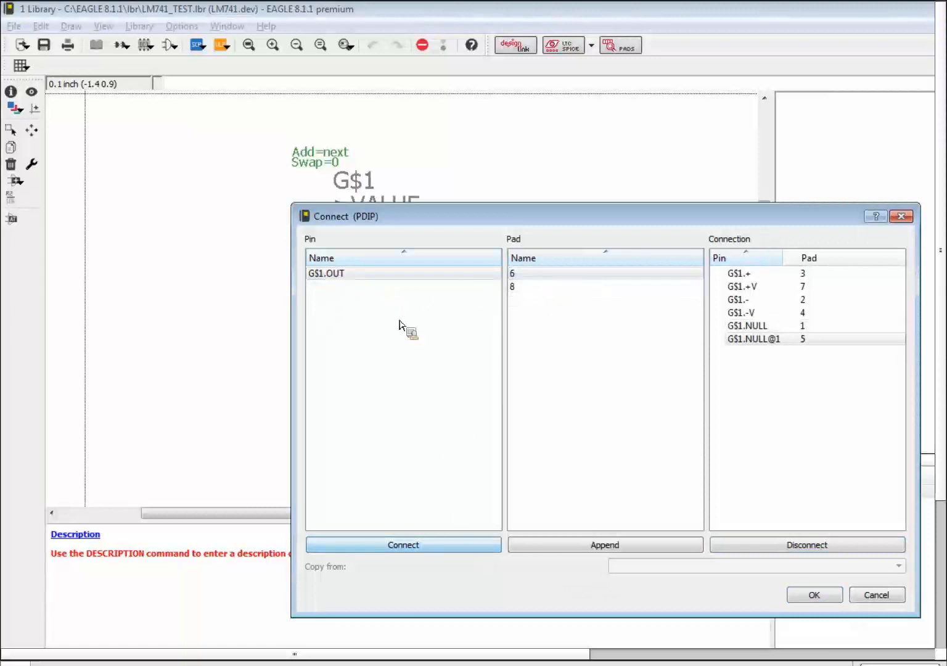
Connect G$1.OUT to pad 6, with pad 8 also appended.
left_click(524, 275)
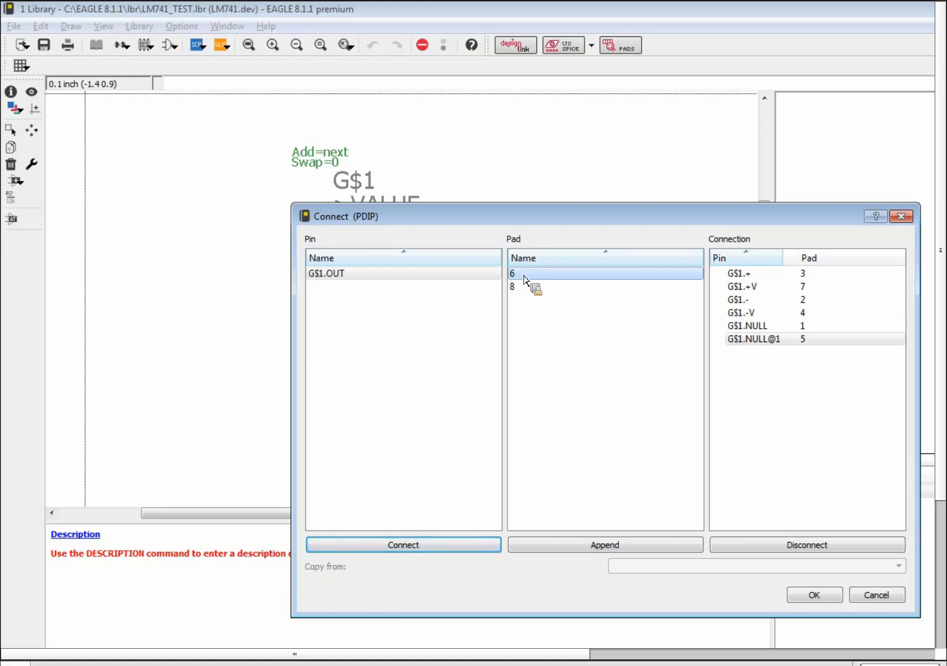
left_click(418, 276)
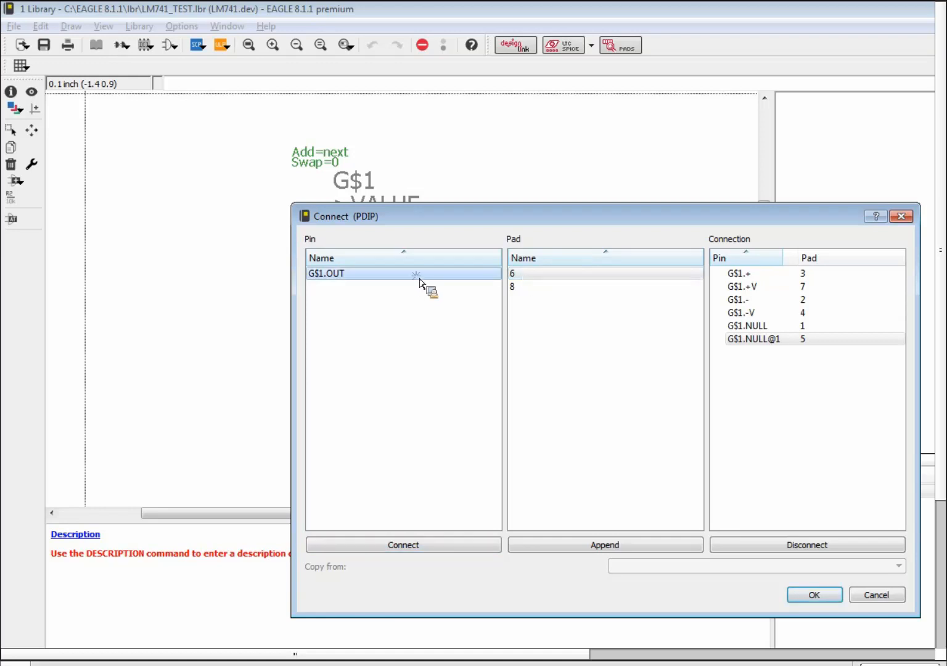
left_click(522, 288, "ctrl")
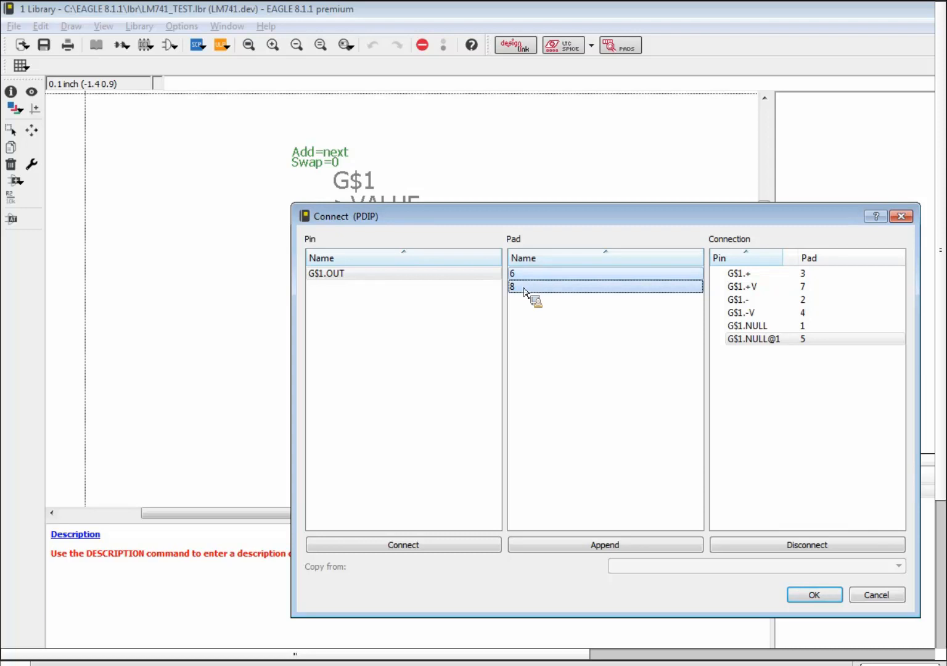
left_click(460, 548)
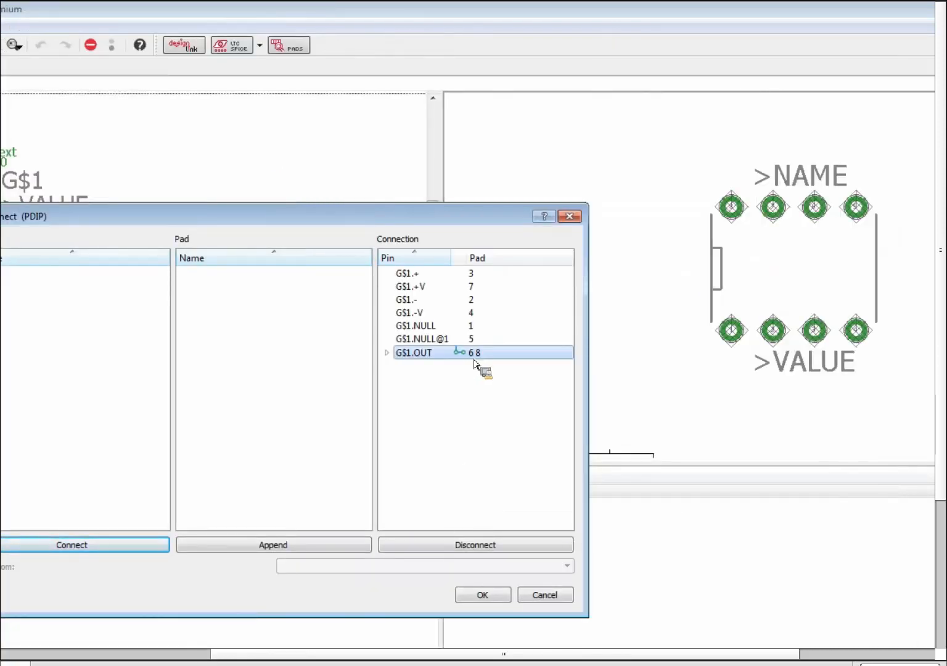
left_click(497, 546)
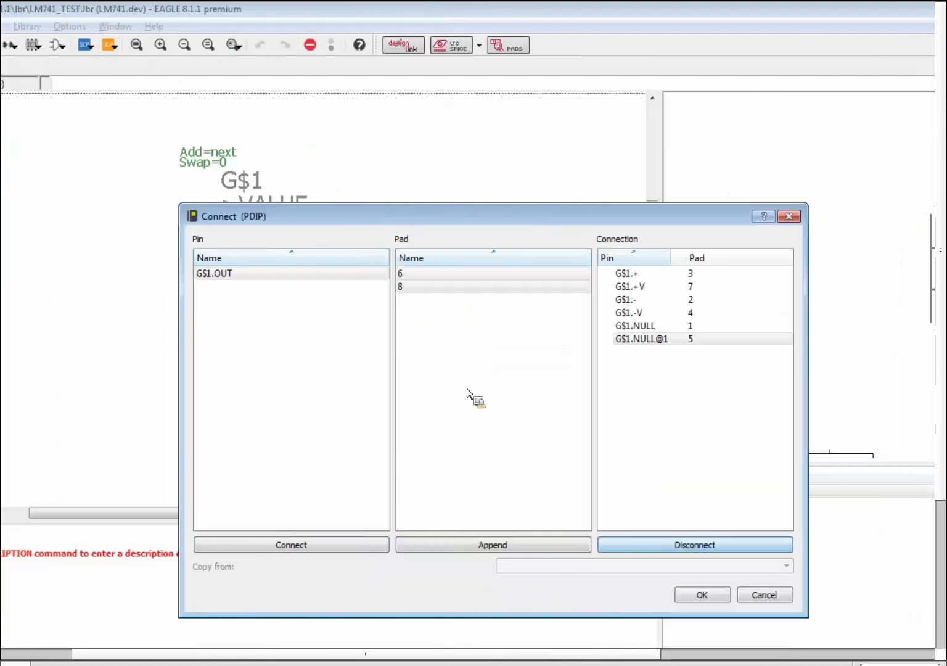
left_click(180, 317)
left_click(529, 275)
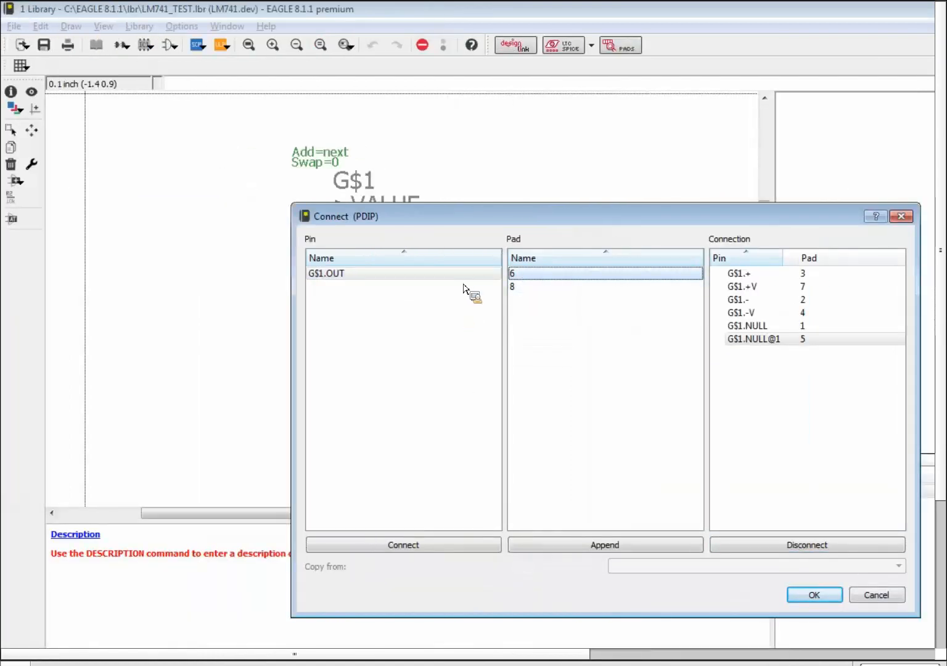
left_click(455, 546)
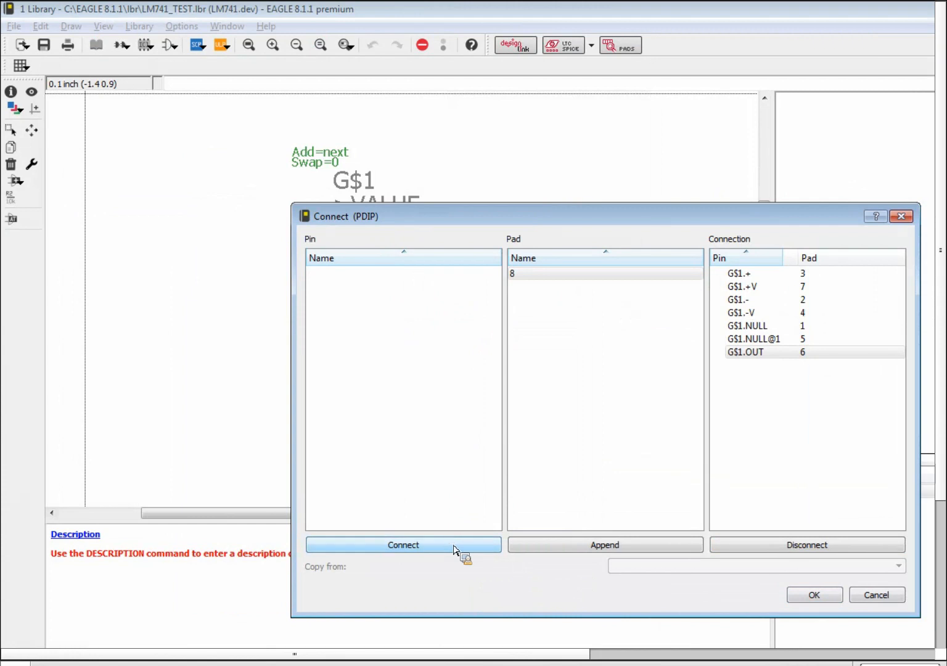
left_click(595, 545)
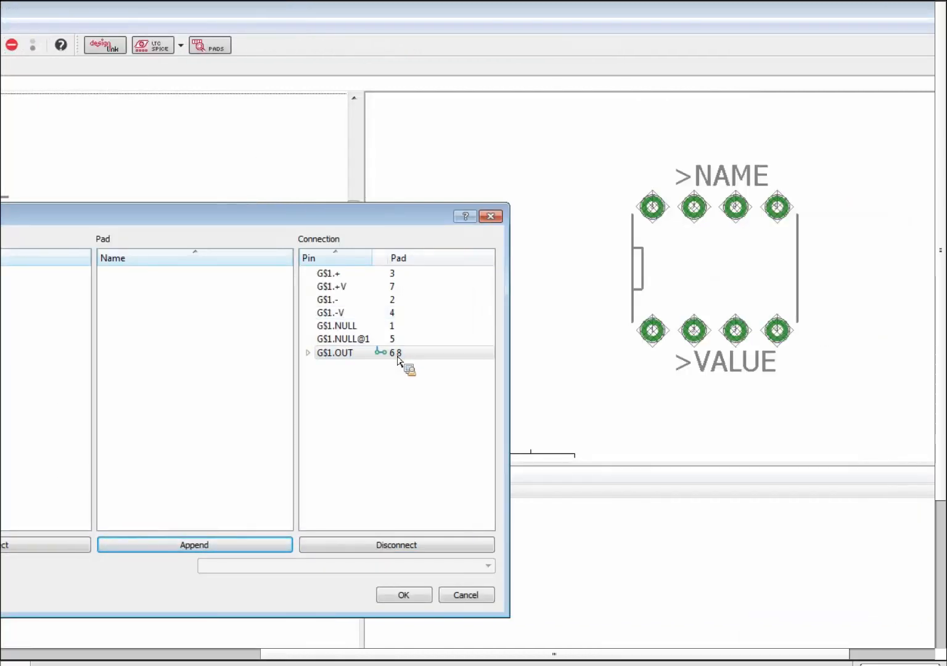
Remove pad 8 from G$1.OUT, leave it linked only to pad 6, and confirm the connections.
left_click(308, 353)
left_click(397, 379)
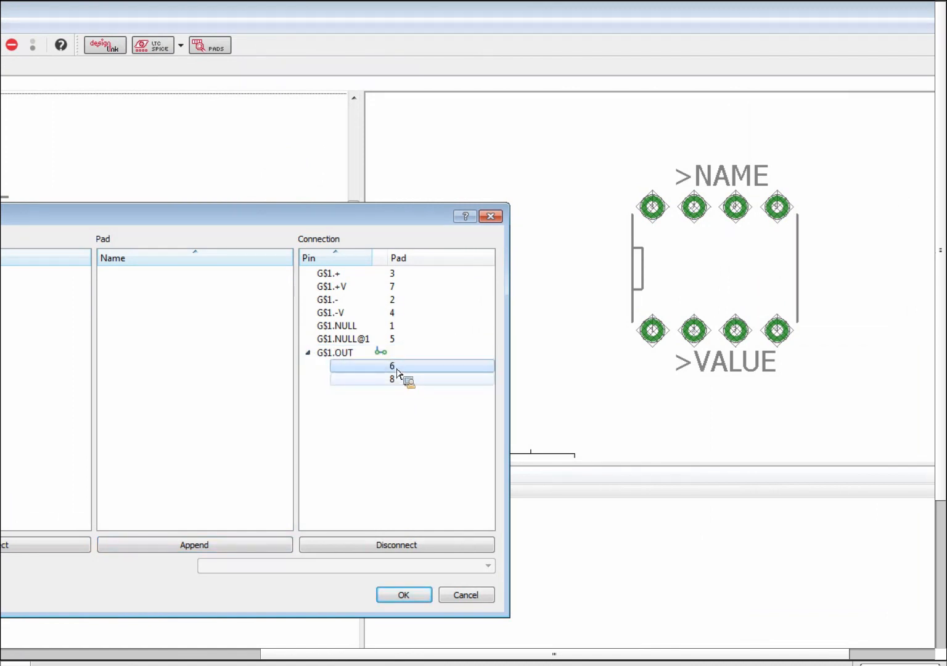
left_click(424, 545)
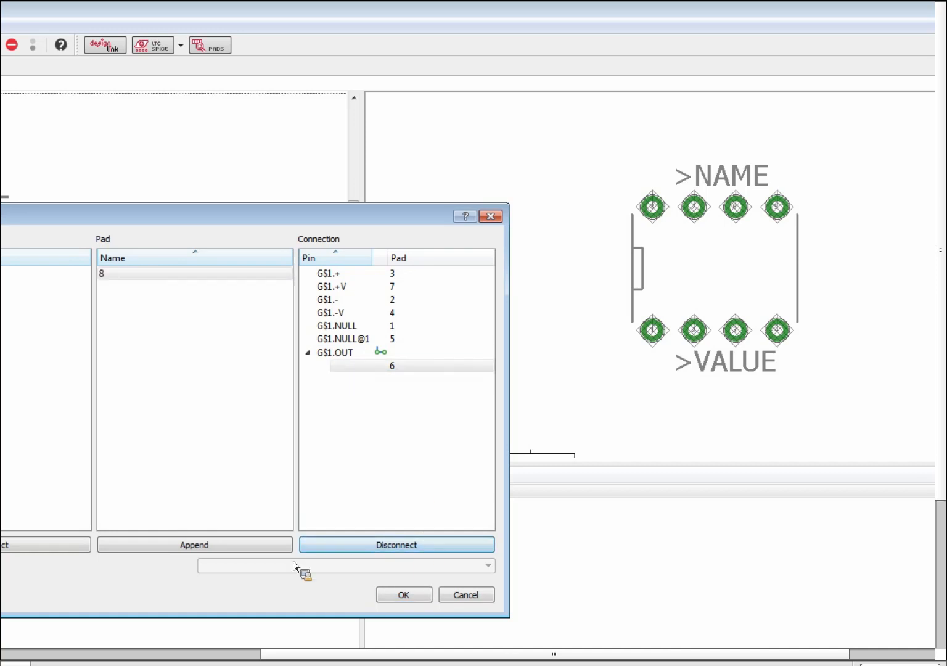
left_click(365, 367)
left_click(308, 353)
left_click(345, 356)
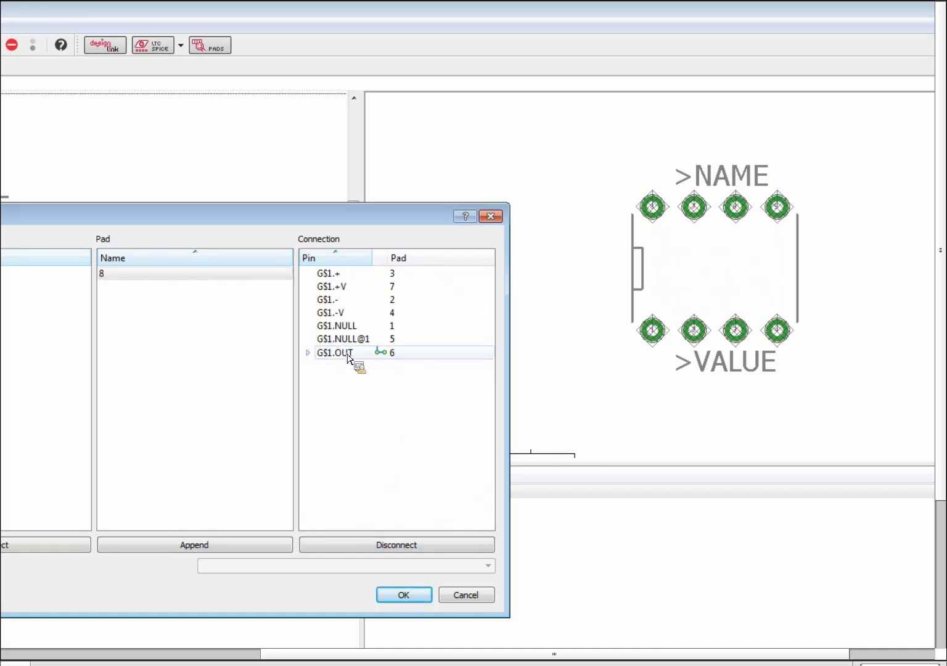
left_click_drag(402, 359, 315, 357)
left_click(419, 545)
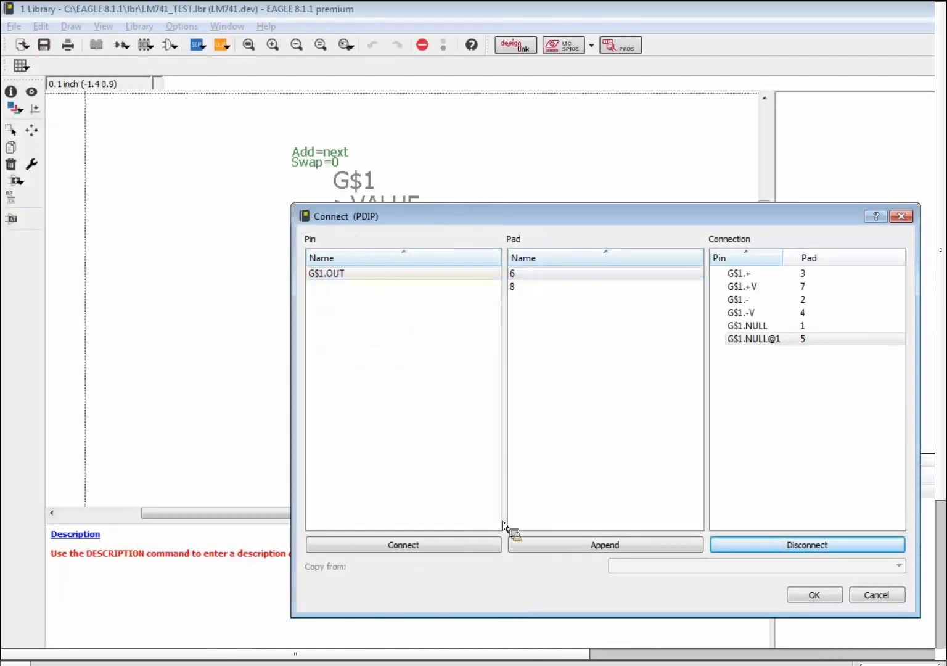
left_click(482, 545)
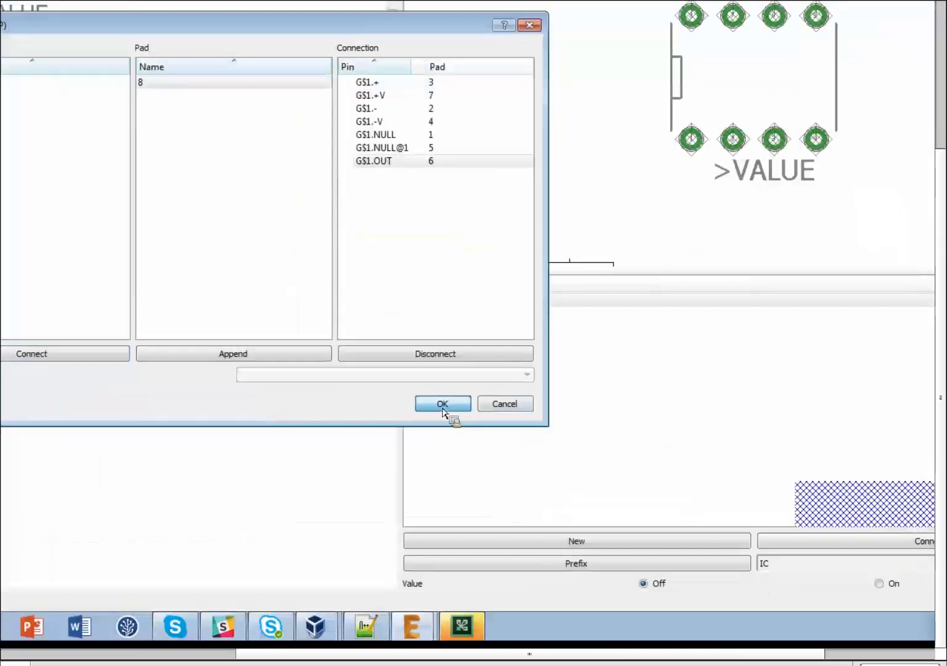
left_click(814, 595)
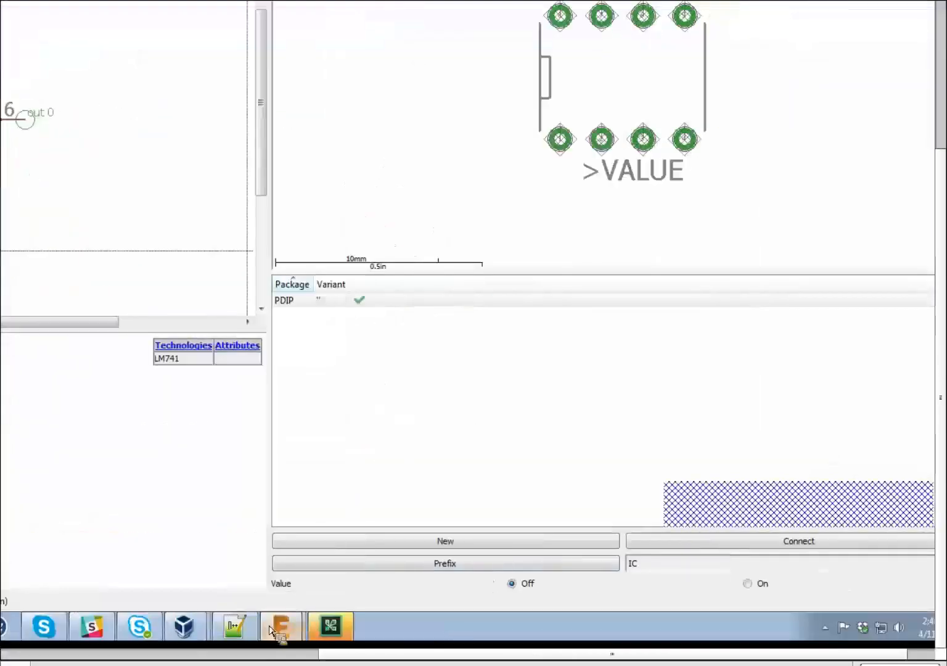
Create a new schematic from the Control Panel's File > New menu.
mouse_move(279, 631)
left_click(217, 566)
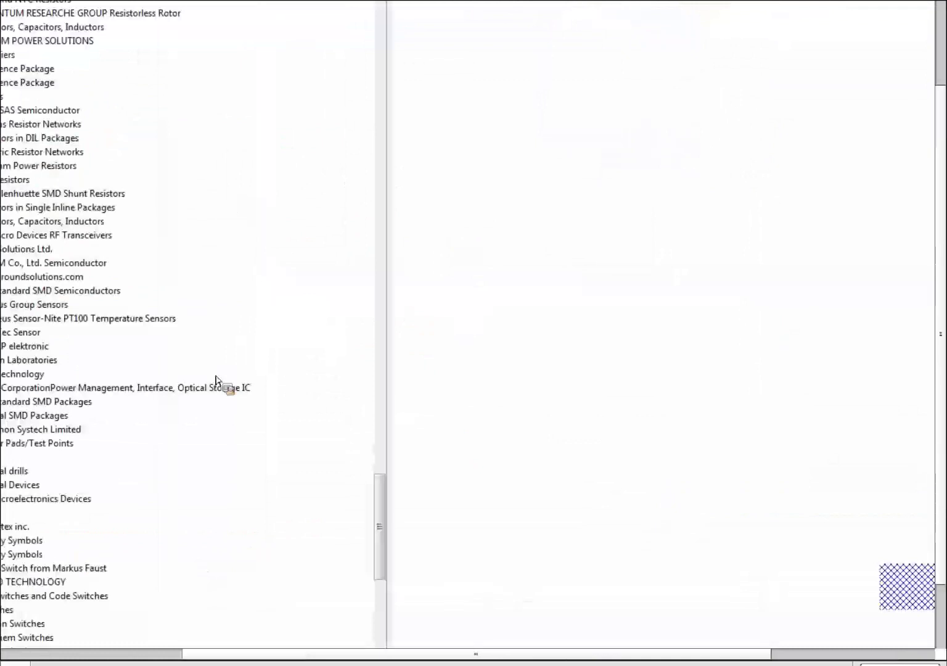
left_click(22, 32)
mouse_move(143, 55)
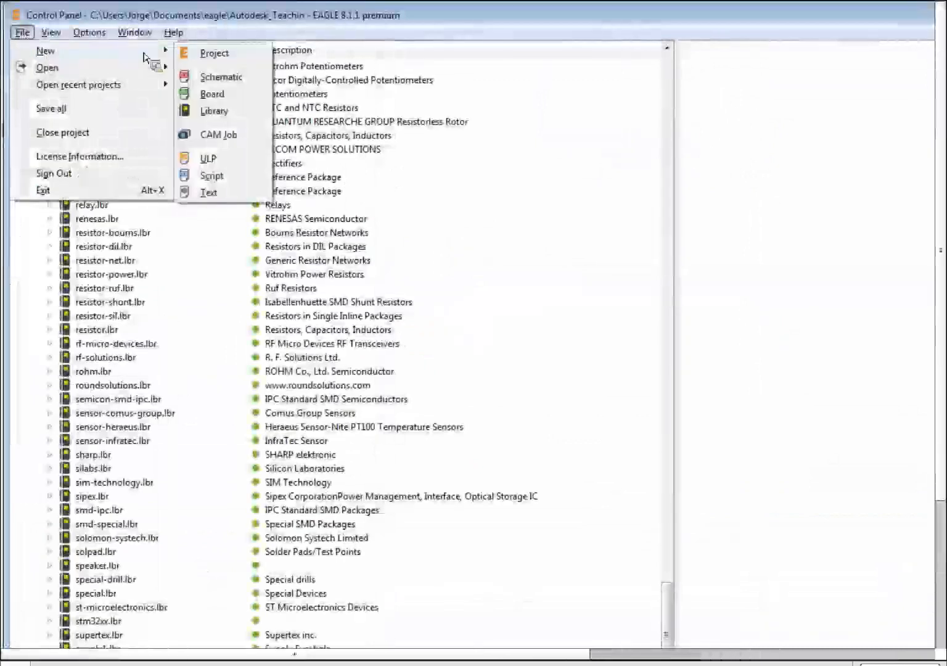
left_click(221, 76)
Browse the Libraries > lbr folder and select LM741_TEST.lbr to confirm it is listed.
left_click(157, 34)
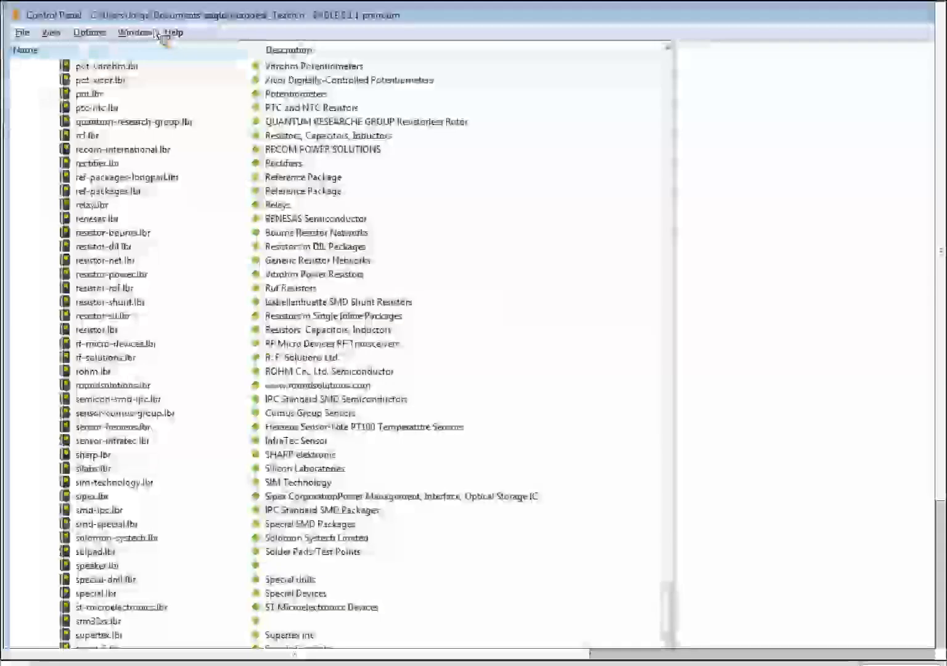
scroll(242, 237, "down", 15)
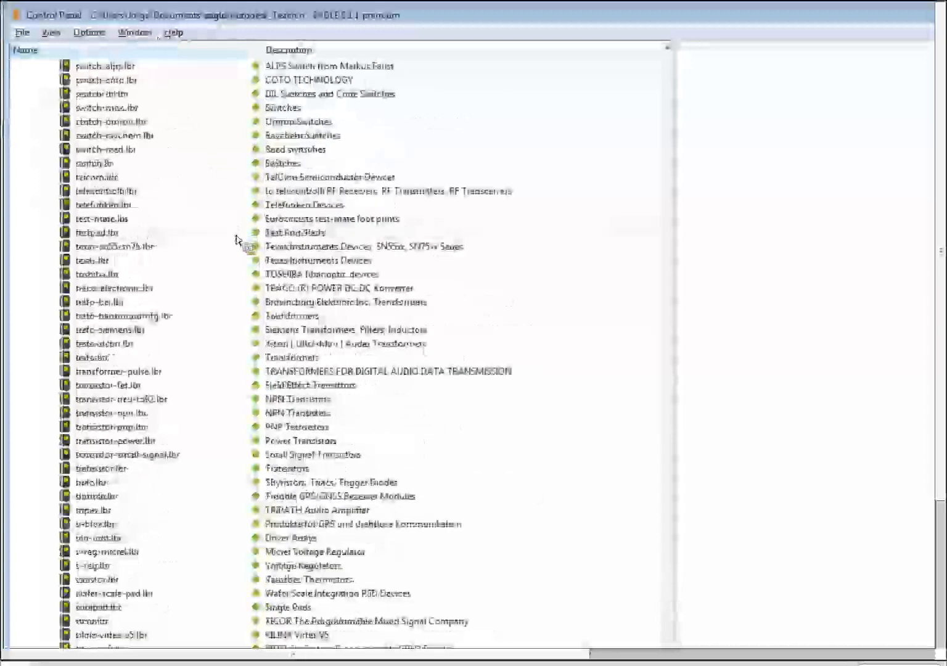
scroll(242, 239, "up", 20)
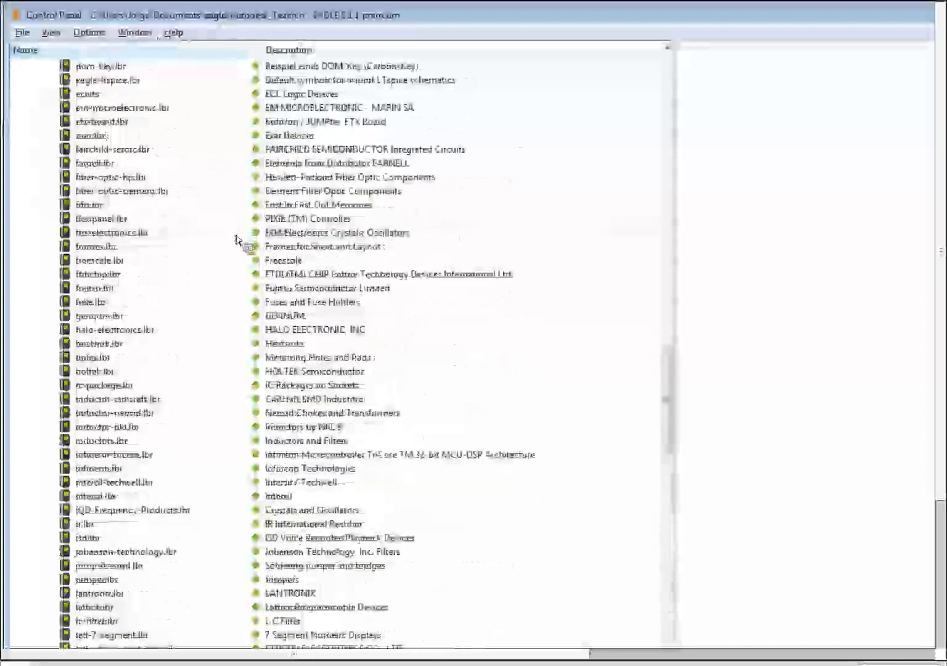
scroll(236, 239, "up", 20)
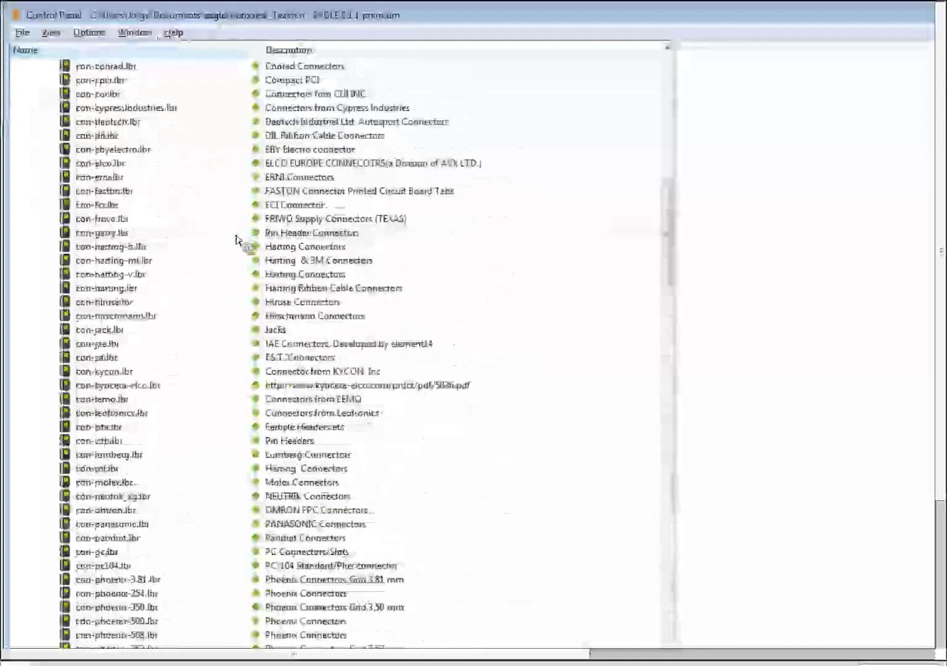
scroll(236, 239, "up", 5)
left_click(34, 106)
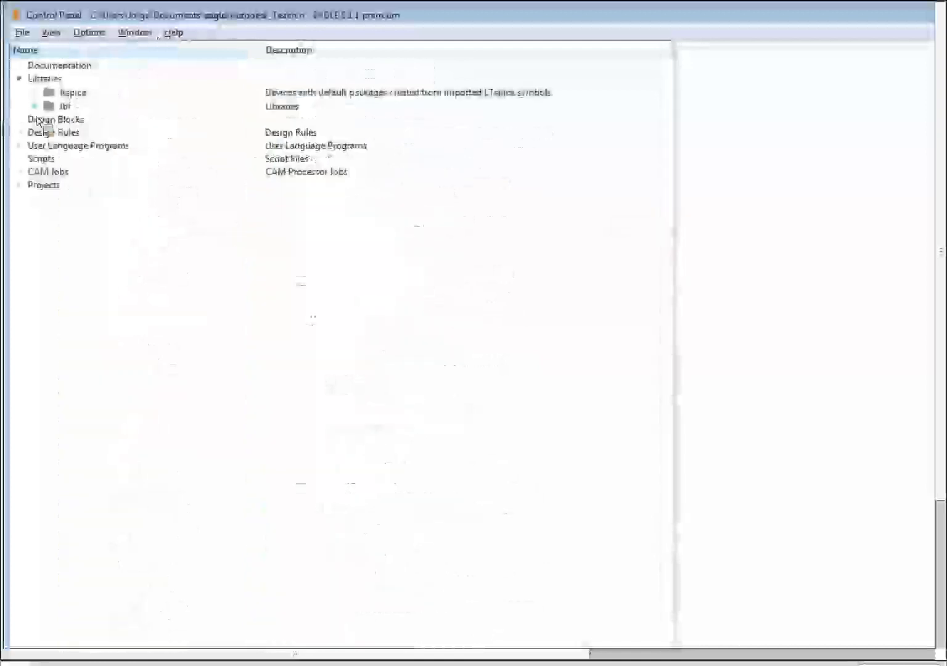
left_click(34, 106)
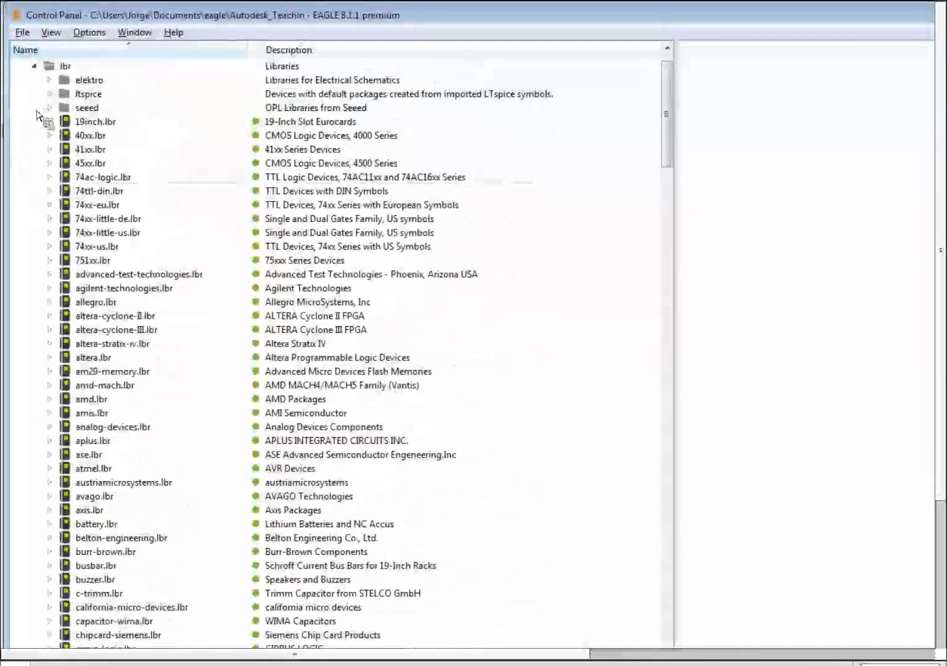
scroll(149, 219, "down", 20)
scroll(148, 226, "down", 9)
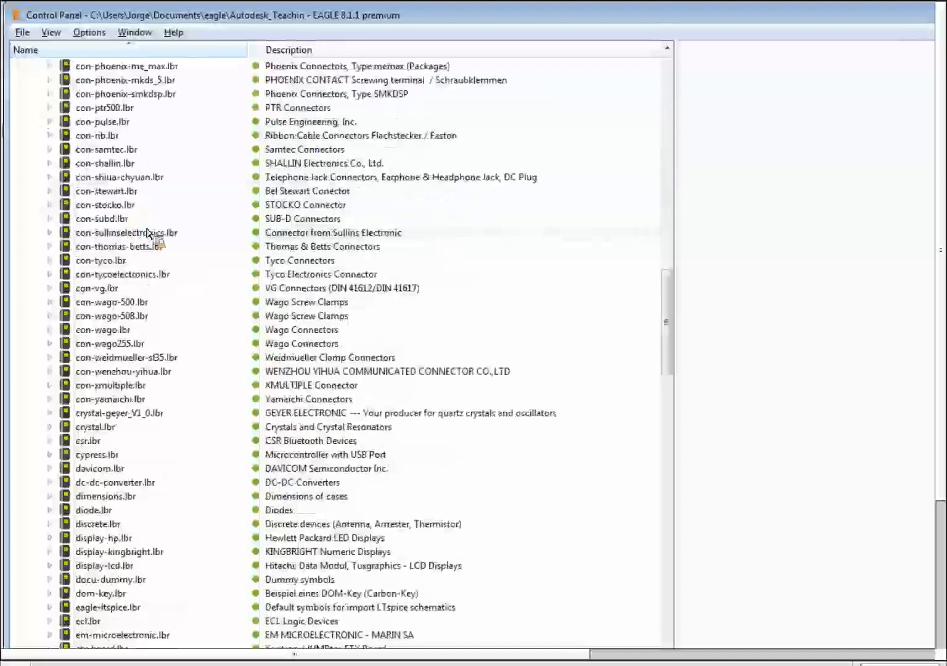
scroll(152, 239, "down", 11)
scroll(146, 240, "down", 9)
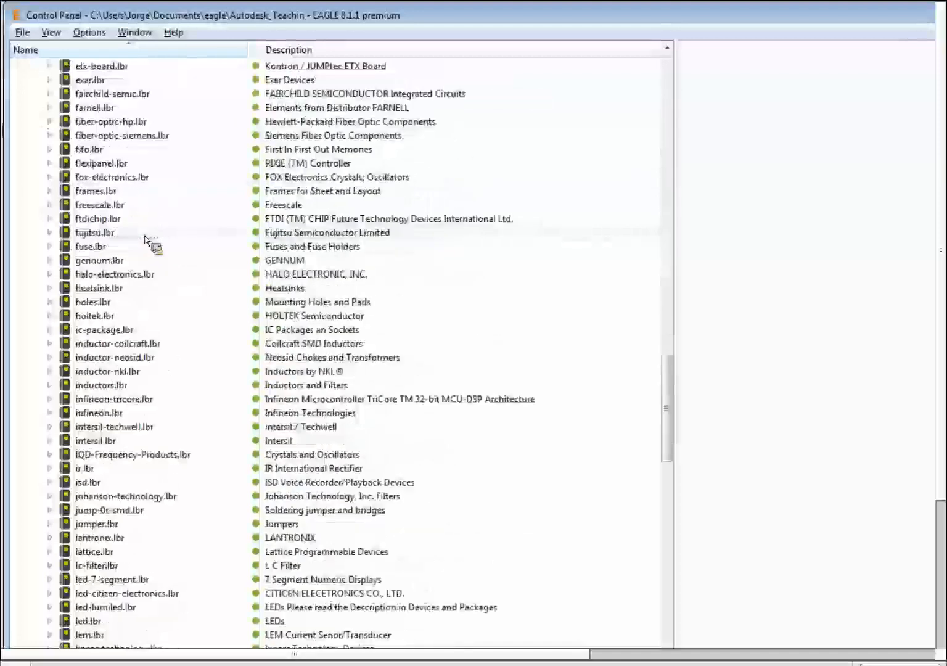
scroll(145, 239, "down", 12)
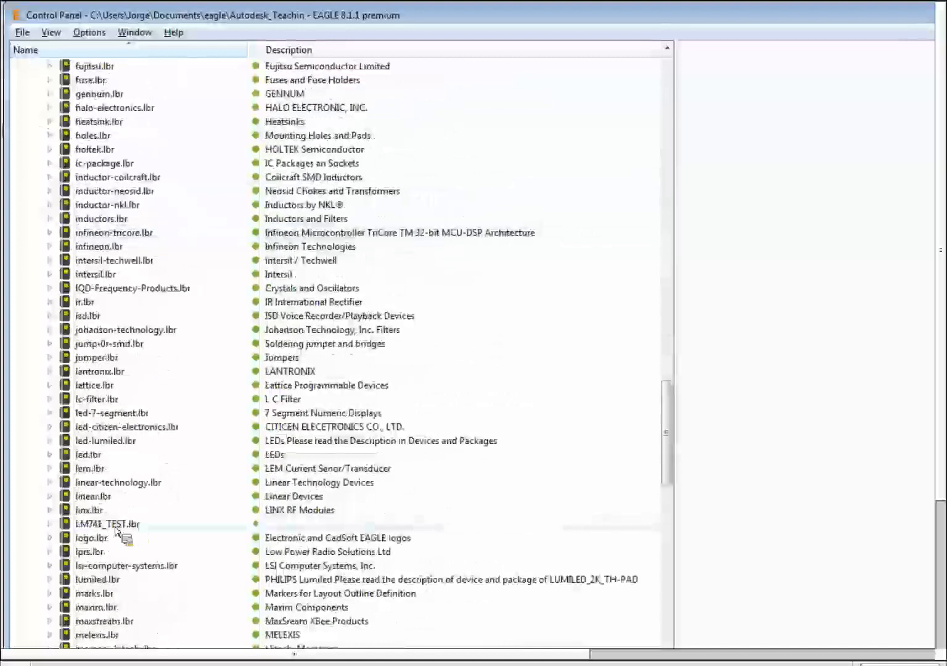
left_click(257, 525)
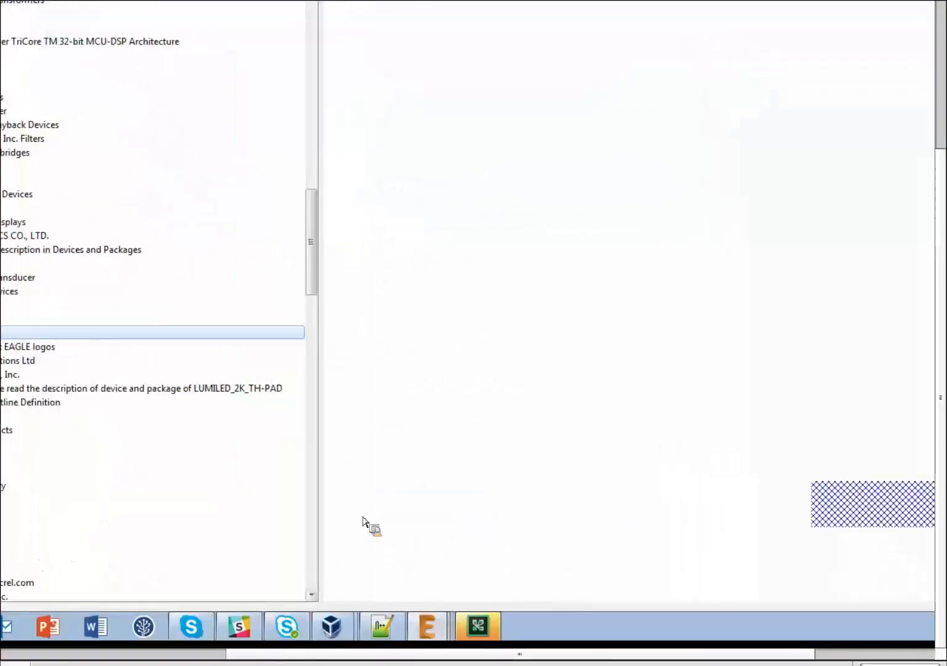
Maximize the untitled schematic and add the LM741 device from the LM741_TEST library.
left_click(428, 627)
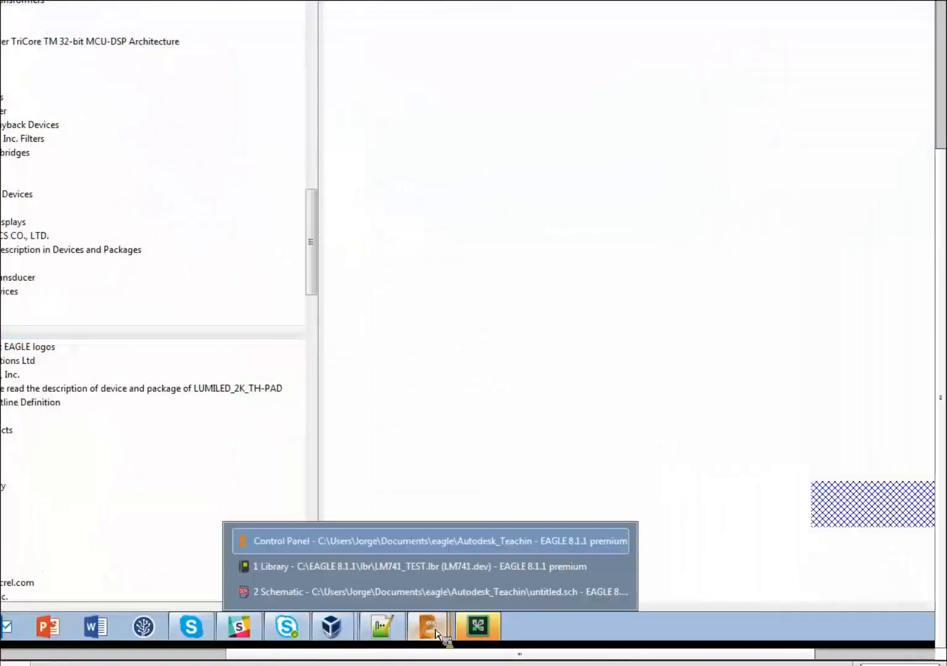
left_click(314, 587)
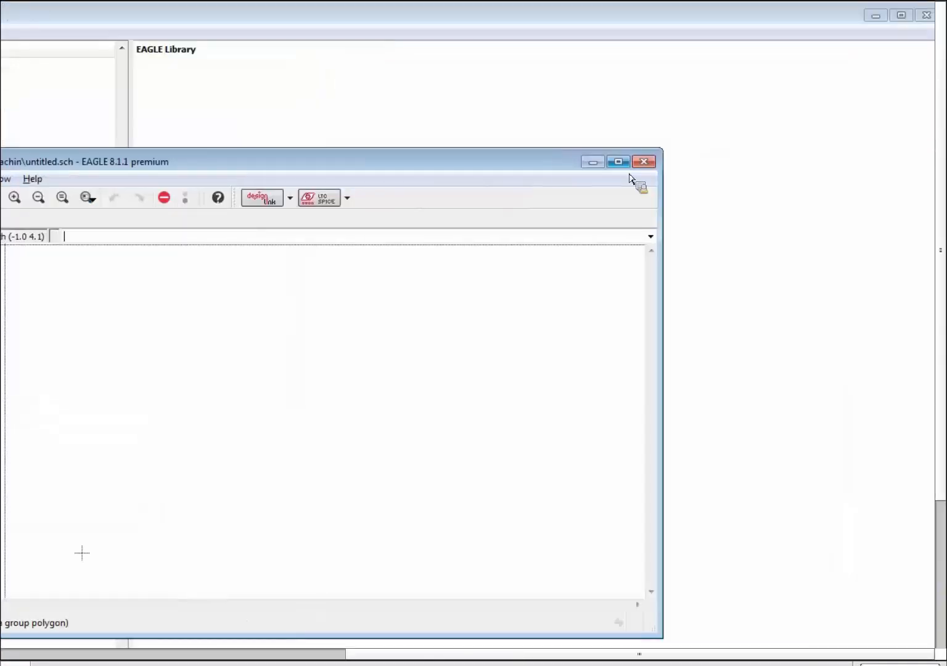
left_click(618, 161)
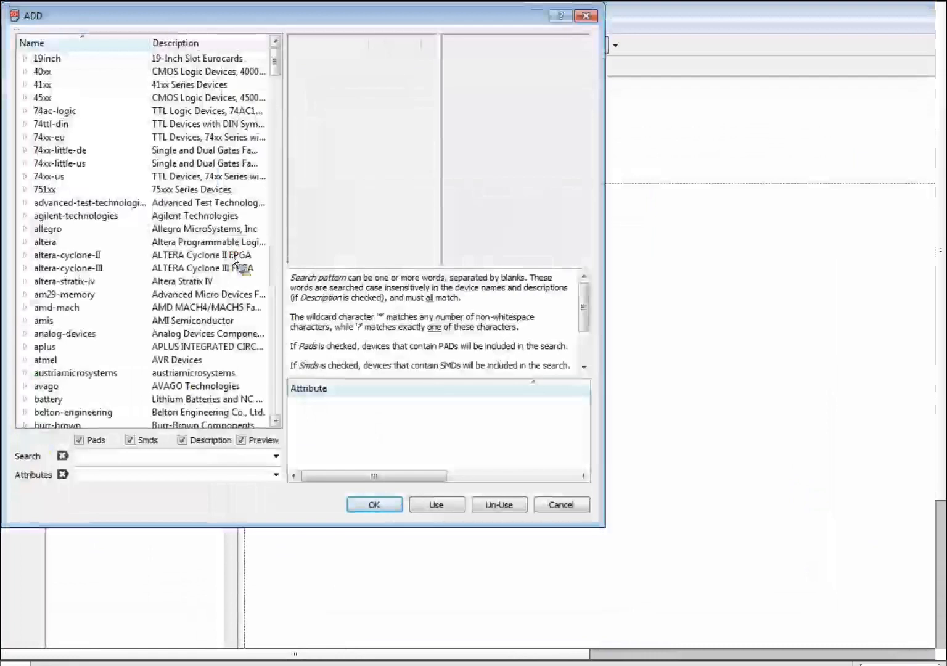
left_click_drag(265, 65, 265, 258)
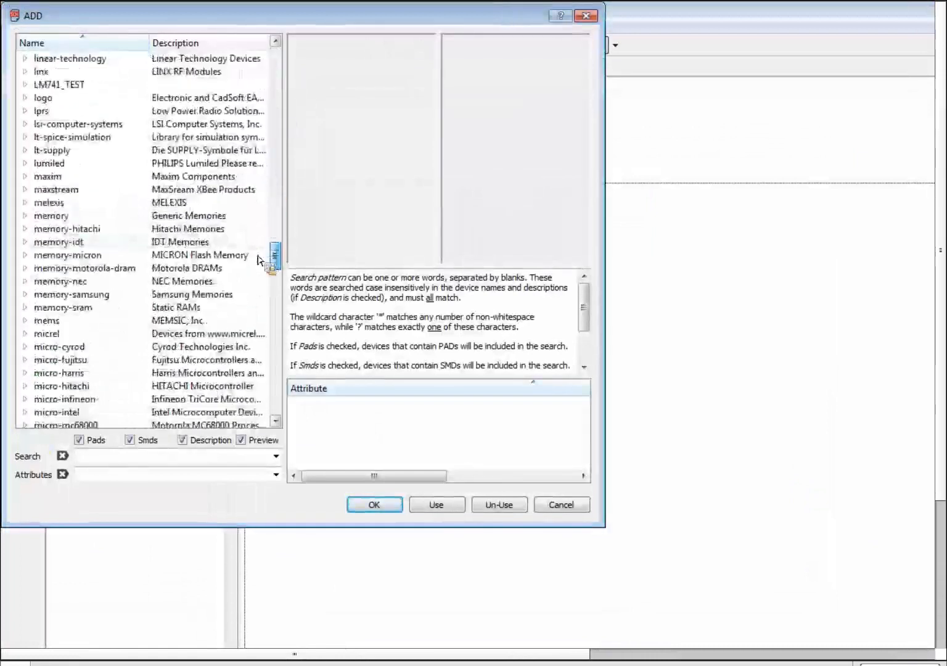
double_click(56, 84)
left_click(63, 97)
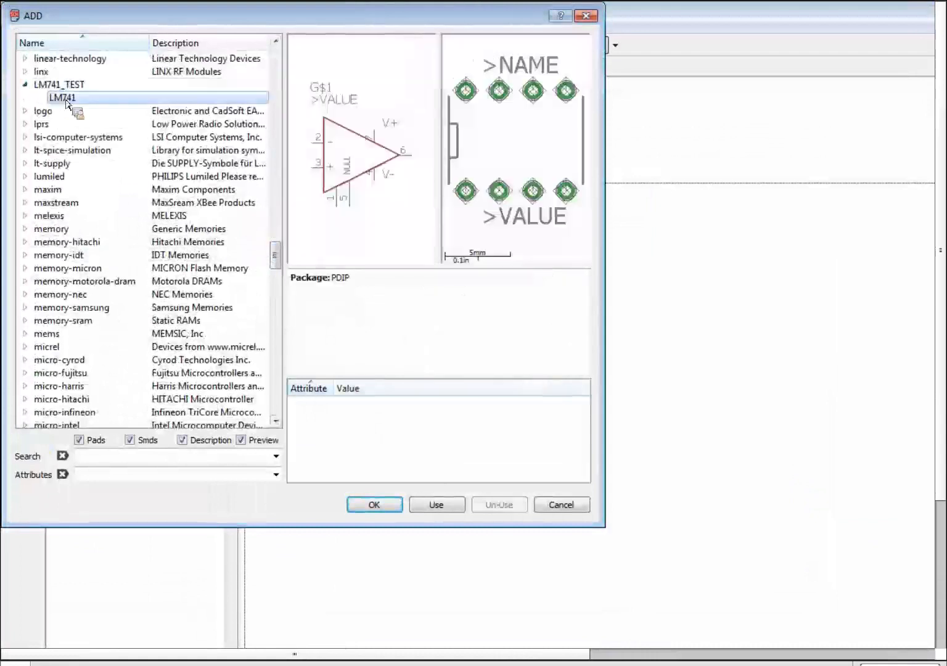
left_click(377, 508)
Place op-amps IC1, IC2 to its right and IC3 below IC2, then zoom out.
left_click(560, 328)
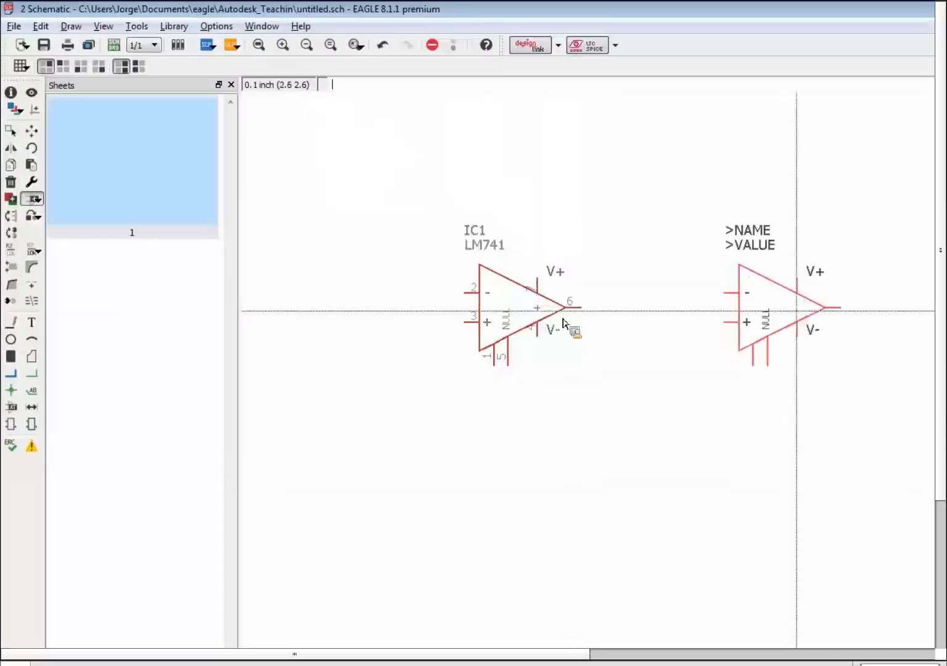
left_click(801, 315)
left_click(806, 491)
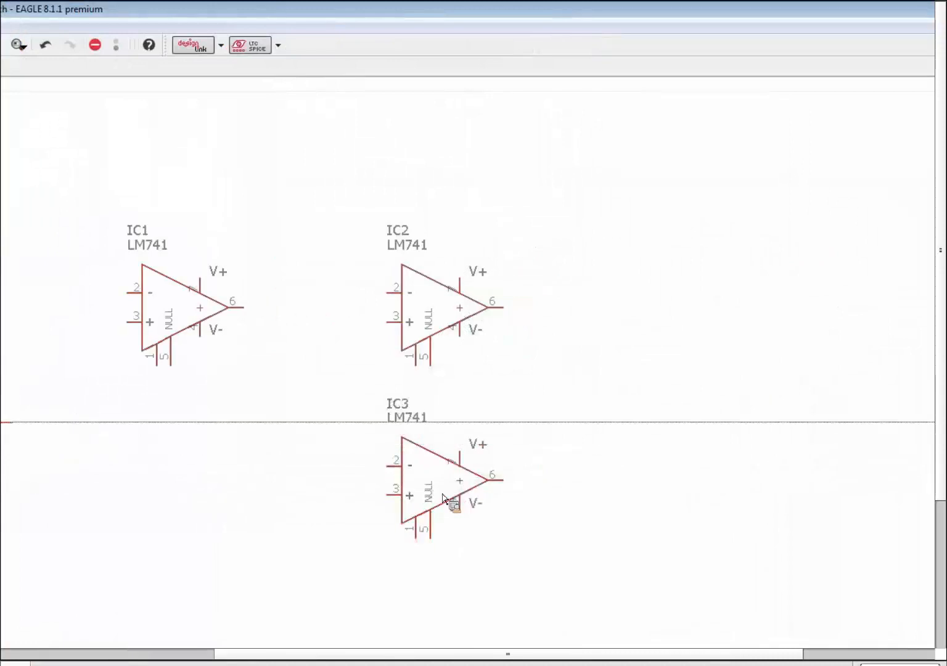
key("Escape")
key("Escape")
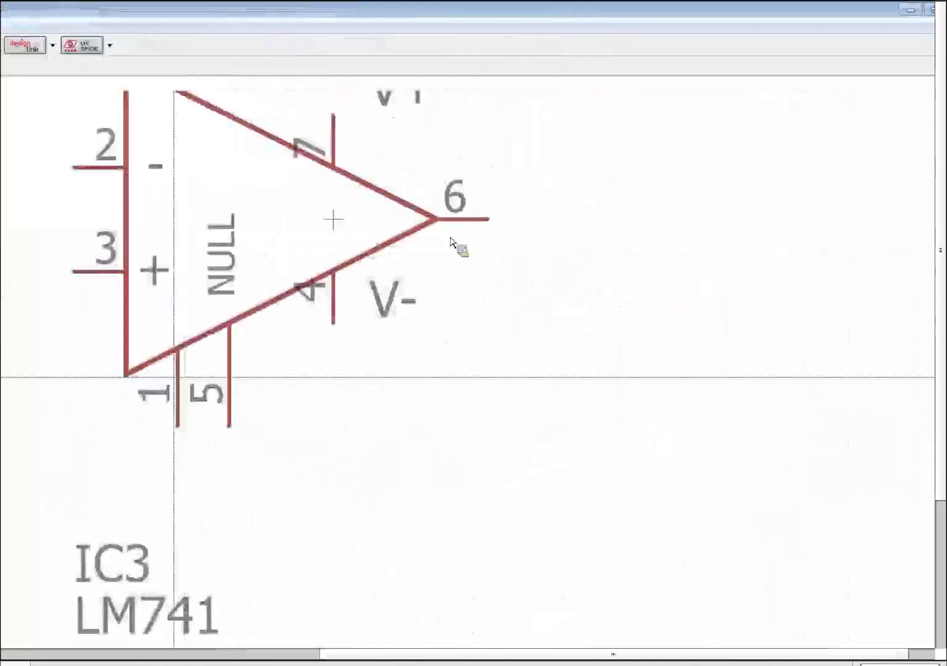
scroll(380, 321, "down", 3)
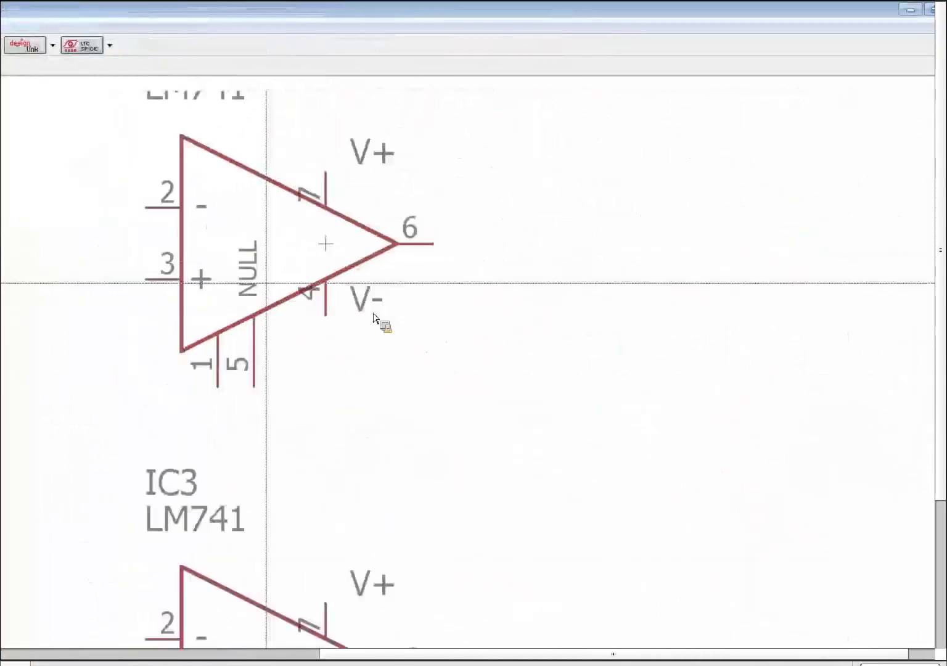